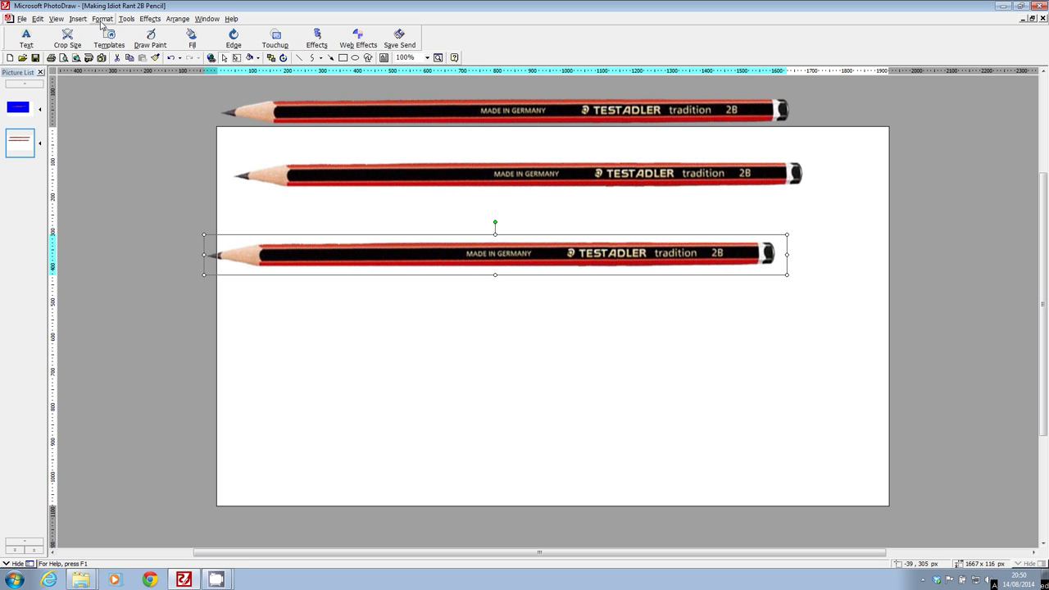
Step: Crop the lowest pencil to a rectangle about 131 x 29 px around the word "tradition"
{"action": "left_click", "coordinate": [125, 21]}
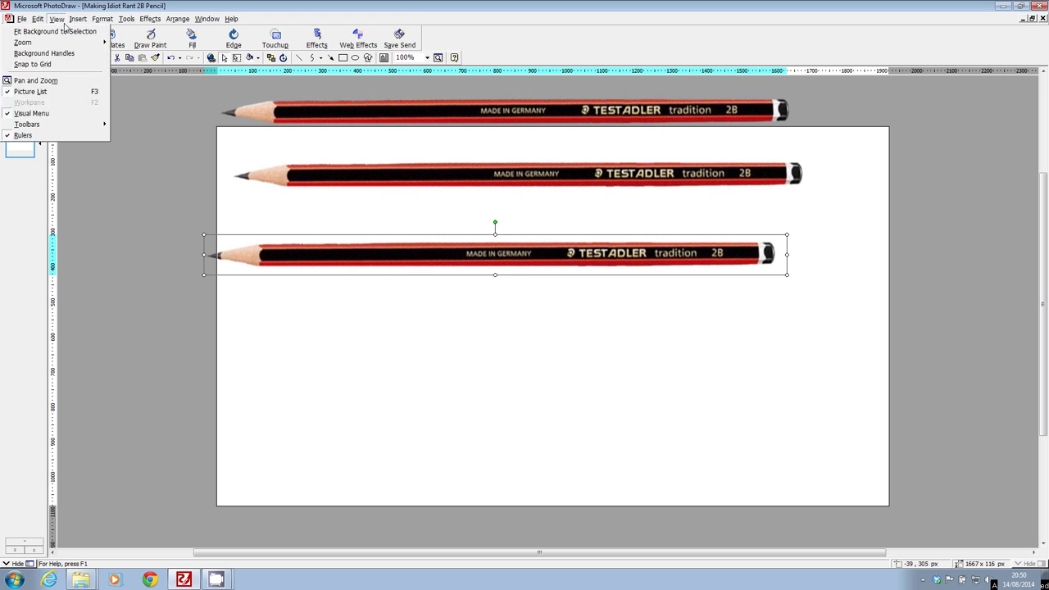
{"action": "left_click", "coordinate": [108, 120]}
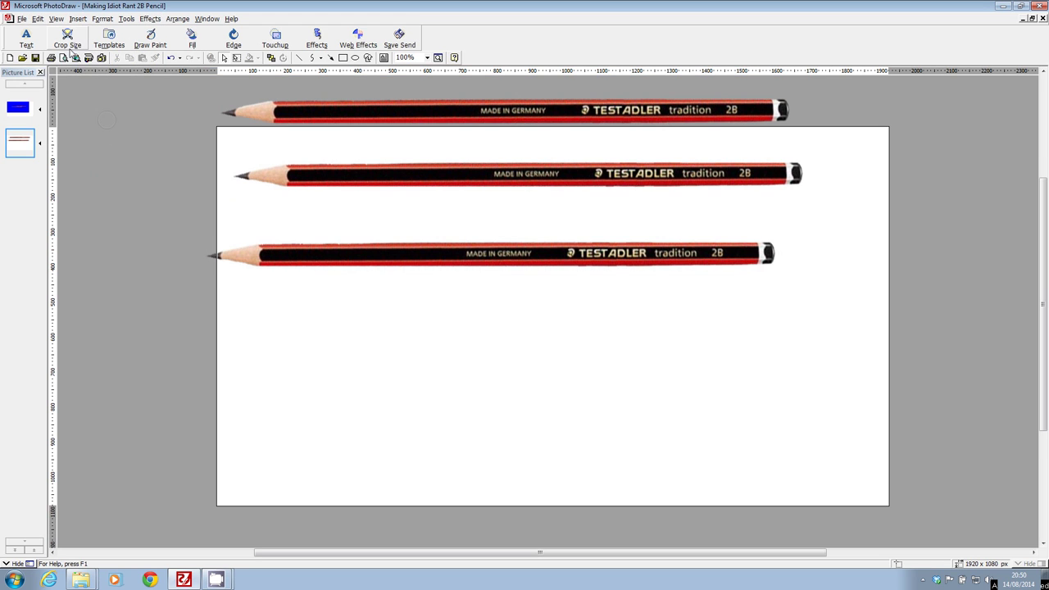
{"action": "left_click", "coordinate": [324, 254]}
{"action": "left_click", "coordinate": [67, 37]}
{"action": "left_click", "coordinate": [45, 96]}
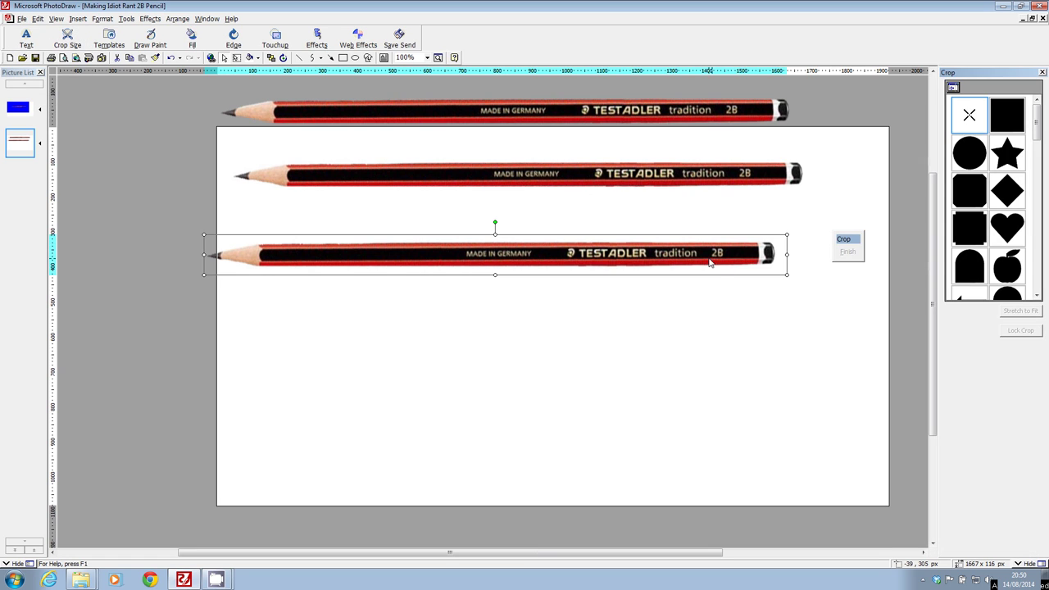
{"action": "left_click", "coordinate": [1015, 115]}
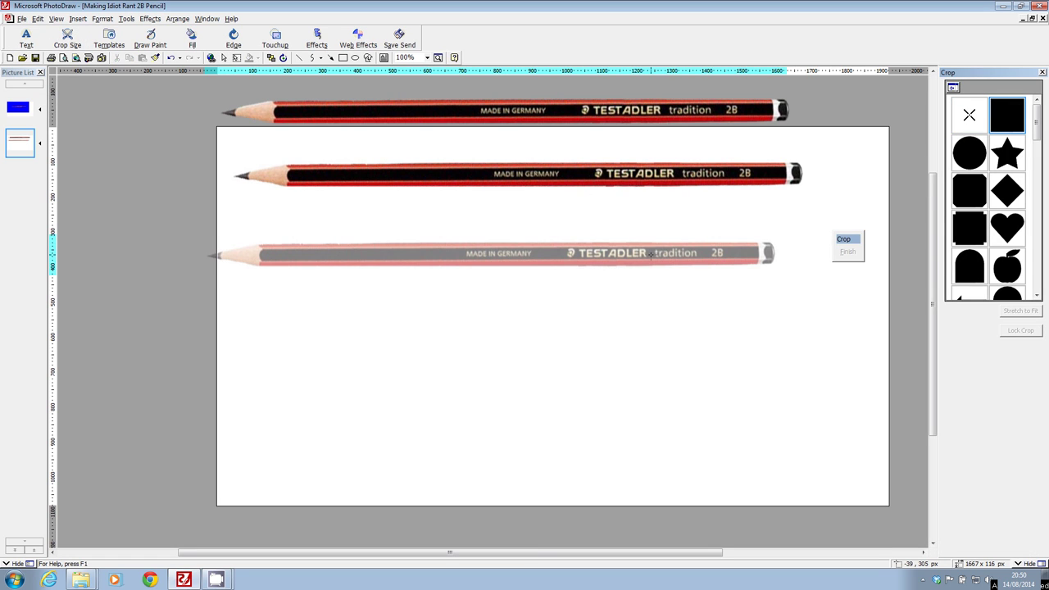
{"action": "left_click_drag", "start_coordinate": [653, 245], "coordinate": [700, 261]}
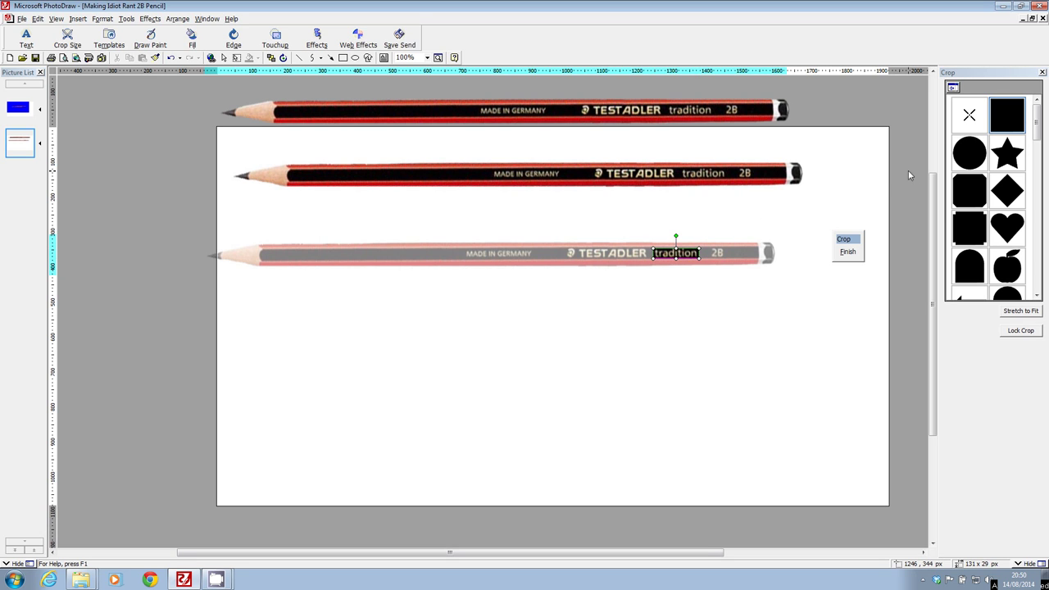
{"action": "left_click", "coordinate": [845, 253]}
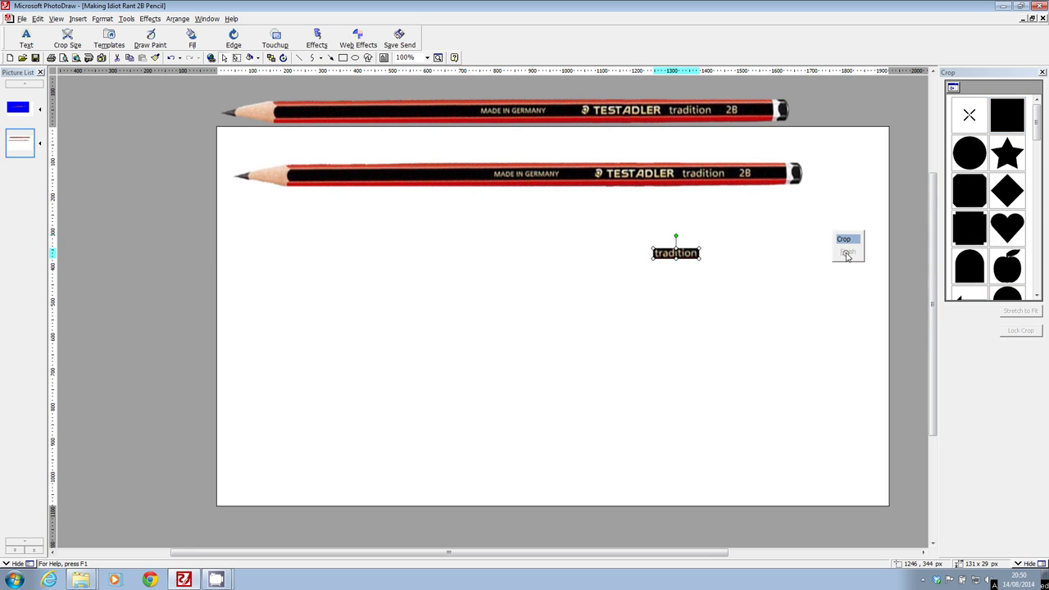
Step: Shift the remaining pencil on the page down slightly and place the cropped word "tradition" in the blank area beneath it
{"action": "left_click_drag", "start_coordinate": [683, 251], "coordinate": [491, 337]}
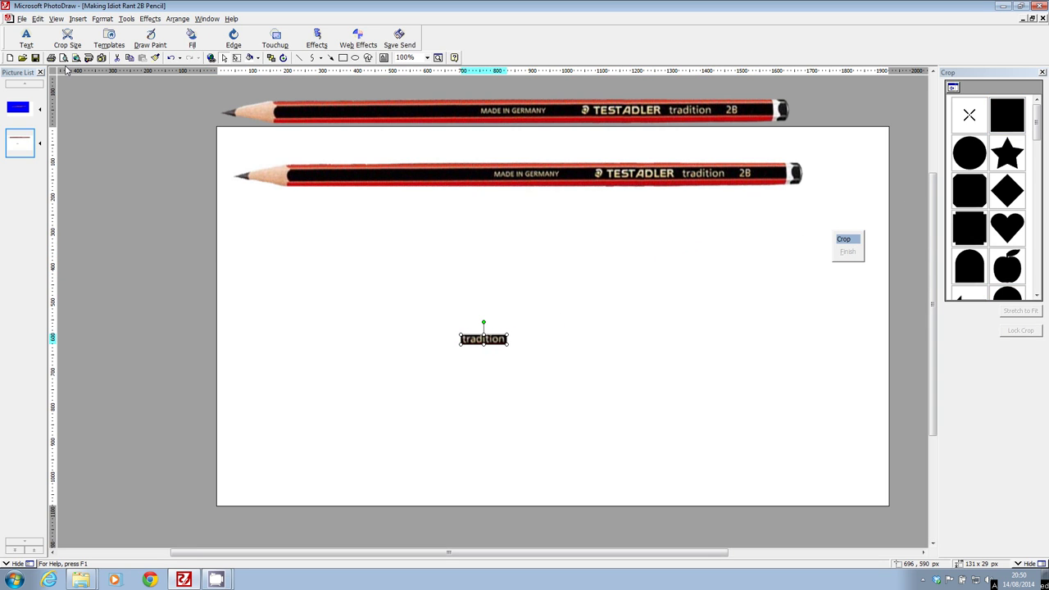
{"action": "left_click_drag", "start_coordinate": [562, 178], "coordinate": [548, 224]}
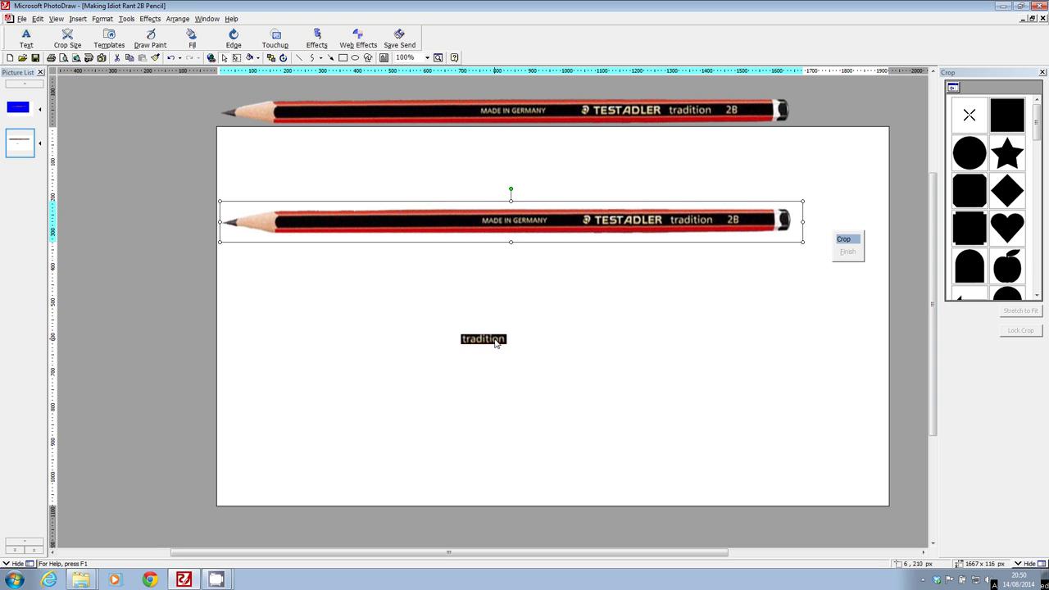
{"action": "left_click_drag", "start_coordinate": [496, 343], "coordinate": [540, 305]}
{"action": "left_click", "coordinate": [427, 58]}
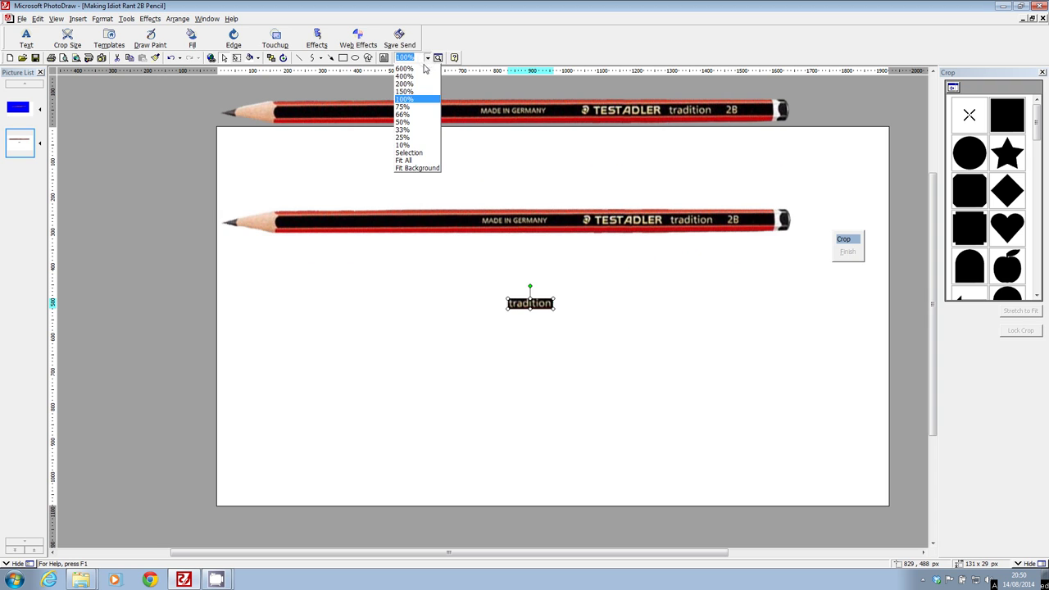
{"action": "left_click", "coordinate": [405, 84]}
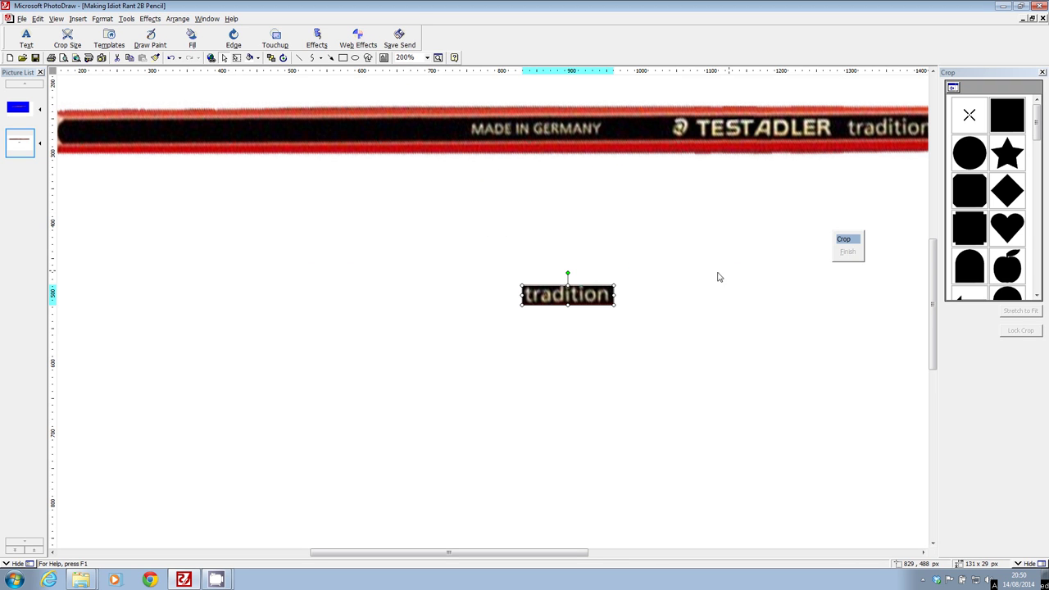
{"action": "left_click_drag", "start_coordinate": [590, 295], "coordinate": [527, 296]}
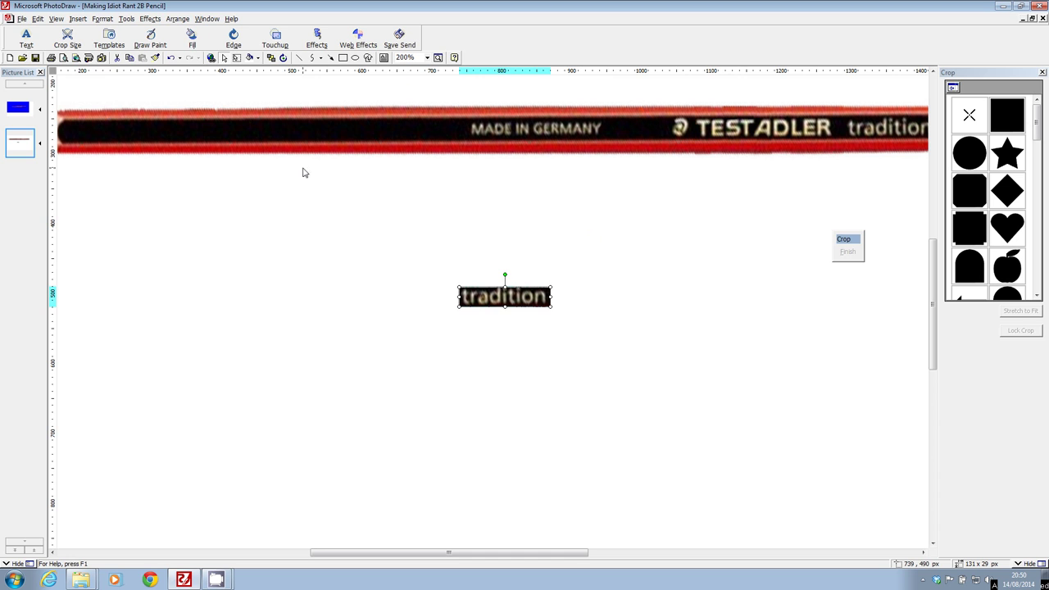
Step: In the 2B Pencils picture, crop the STAEDTLER pencil to a rectangle around the word "tradition"
{"action": "left_click", "coordinate": [20, 114]}
{"action": "left_click_drag", "start_coordinate": [532, 349], "coordinate": [489, 339]}
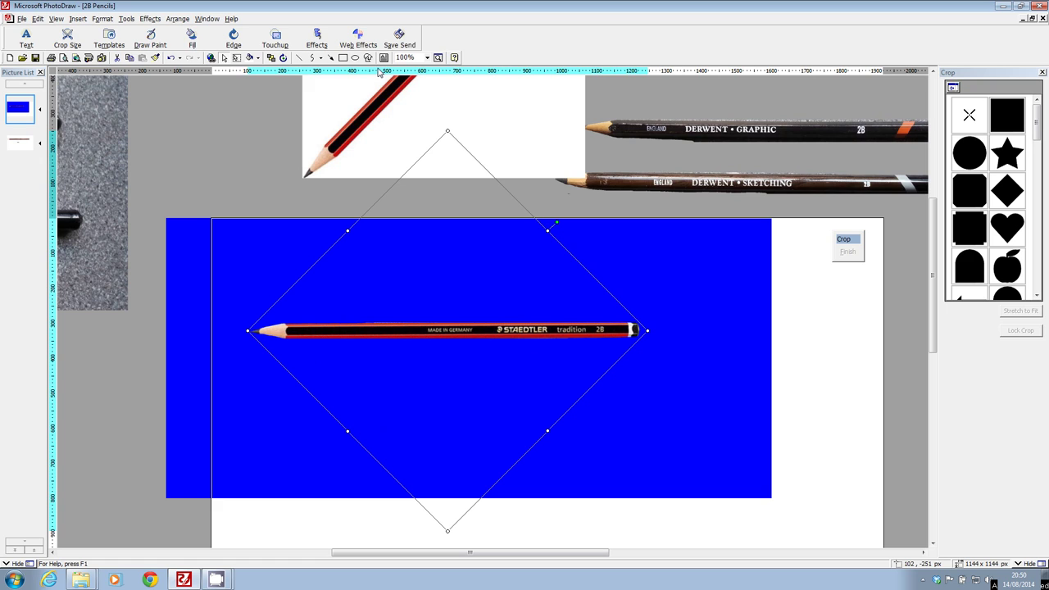
{"action": "left_click", "coordinate": [427, 57]}
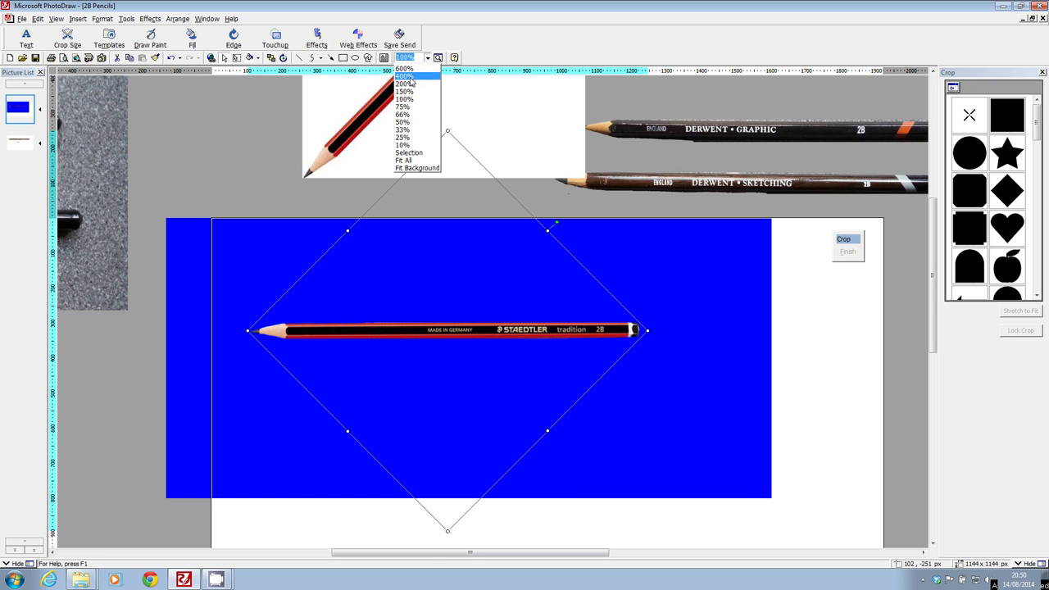
{"action": "left_click", "coordinate": [407, 80]}
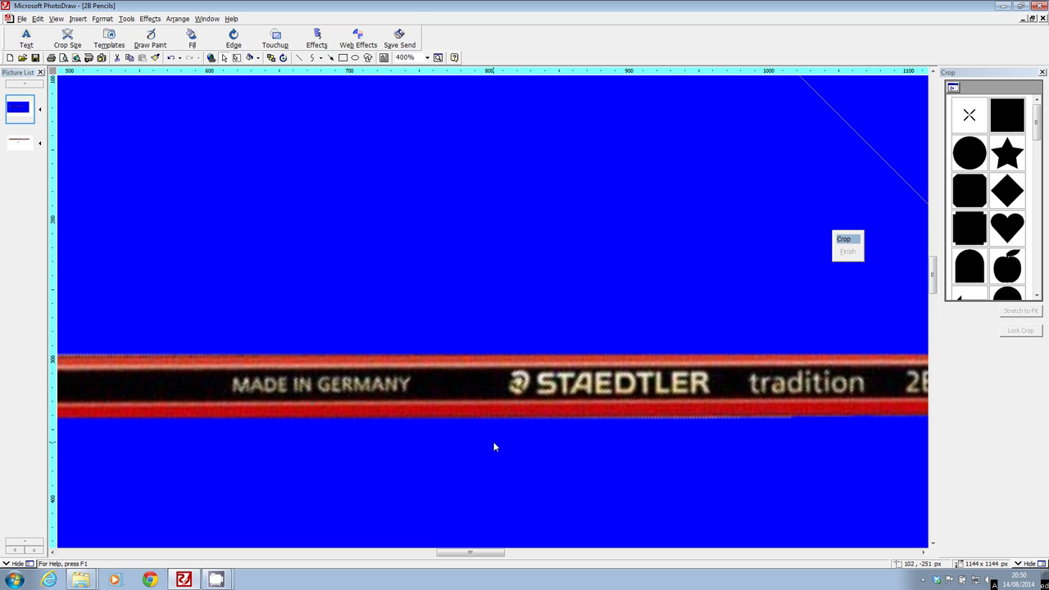
{"action": "left_click_drag", "start_coordinate": [475, 552], "coordinate": [500, 551]}
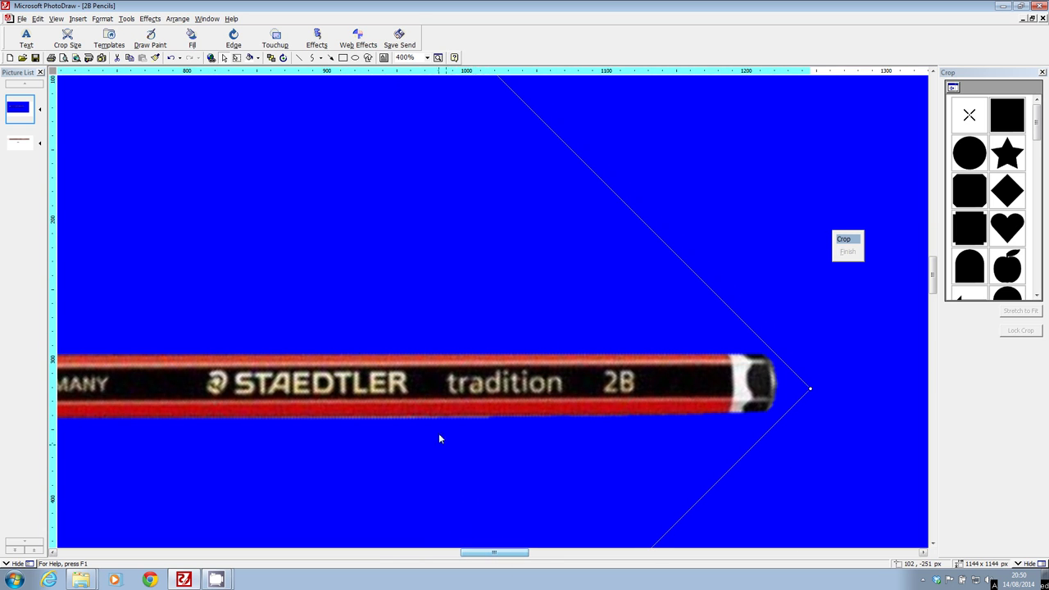
{"action": "left_click", "coordinate": [23, 145]}
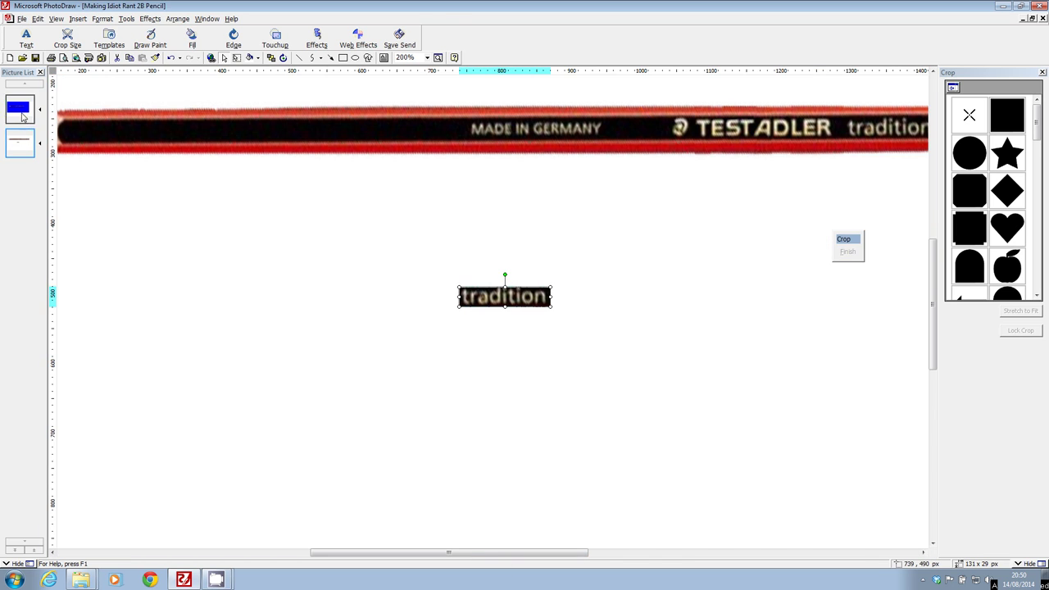
{"action": "left_click", "coordinate": [23, 120]}
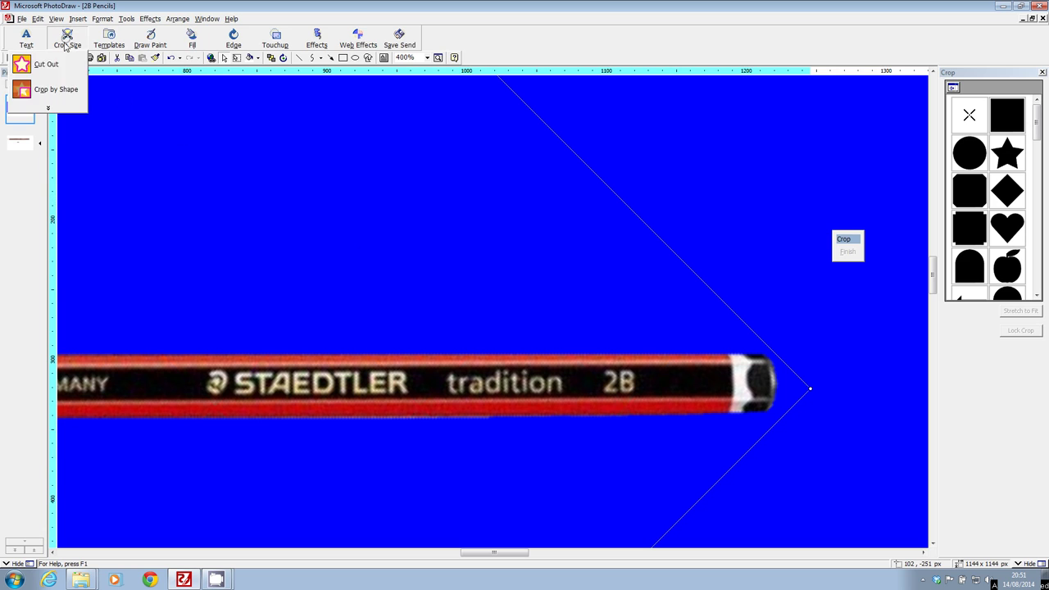
{"action": "left_click", "coordinate": [997, 117]}
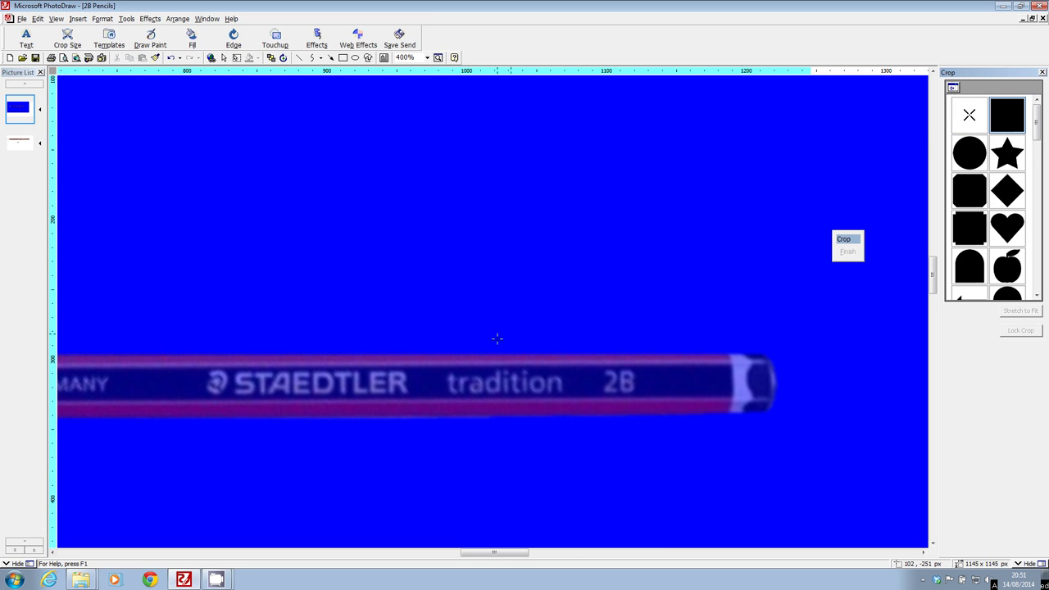
{"action": "left_click_drag", "start_coordinate": [440, 368], "coordinate": [568, 399]}
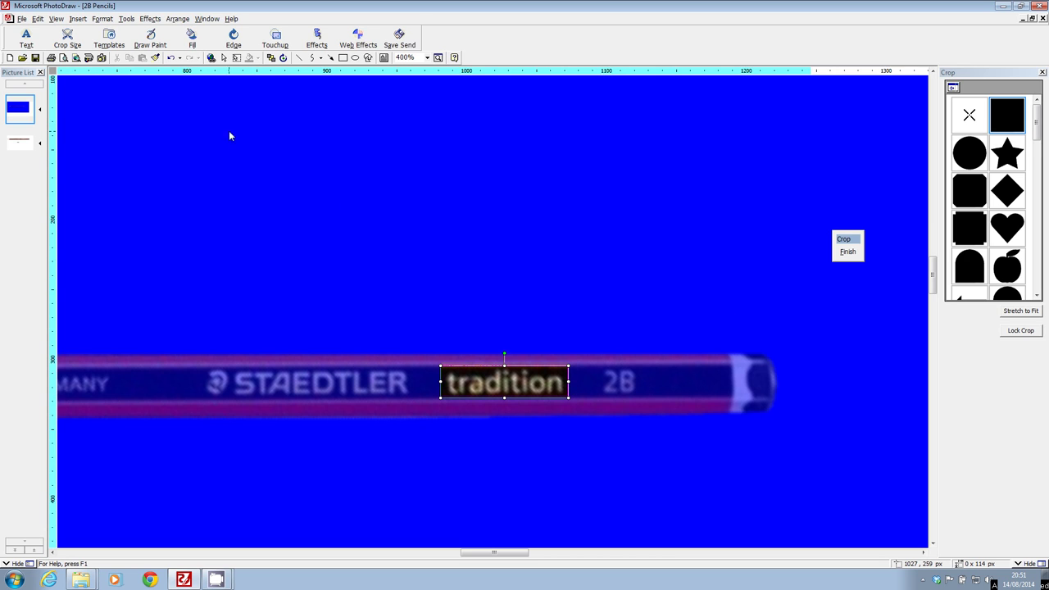
{"action": "left_click", "coordinate": [848, 252]}
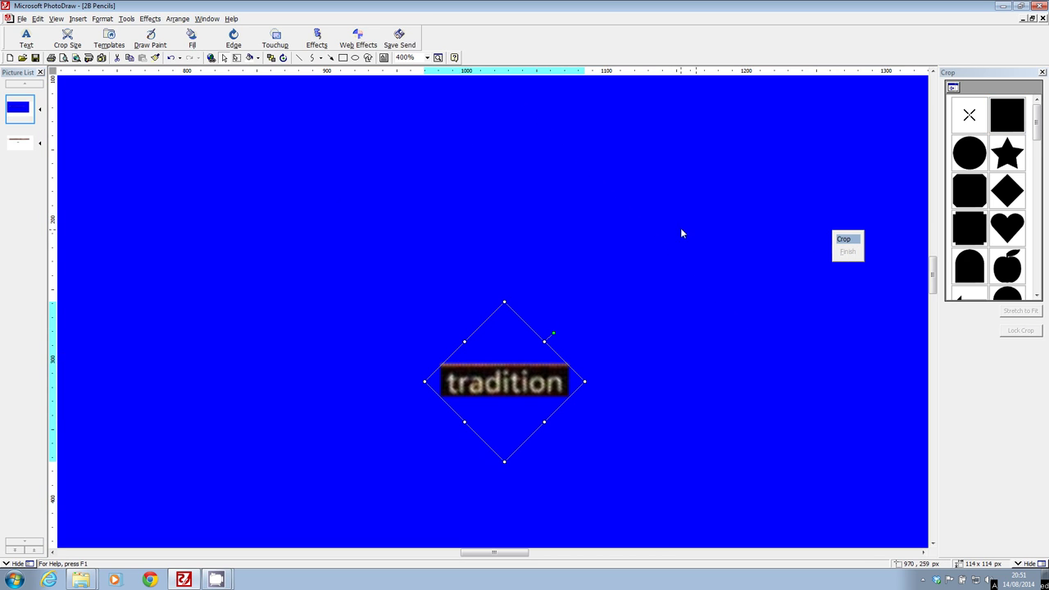
Step: Extend the crop above and below the word "tradition" to include the edges of the red stripes
{"action": "left_click", "coordinate": [1007, 115]}
{"action": "left_click", "coordinate": [504, 364]}
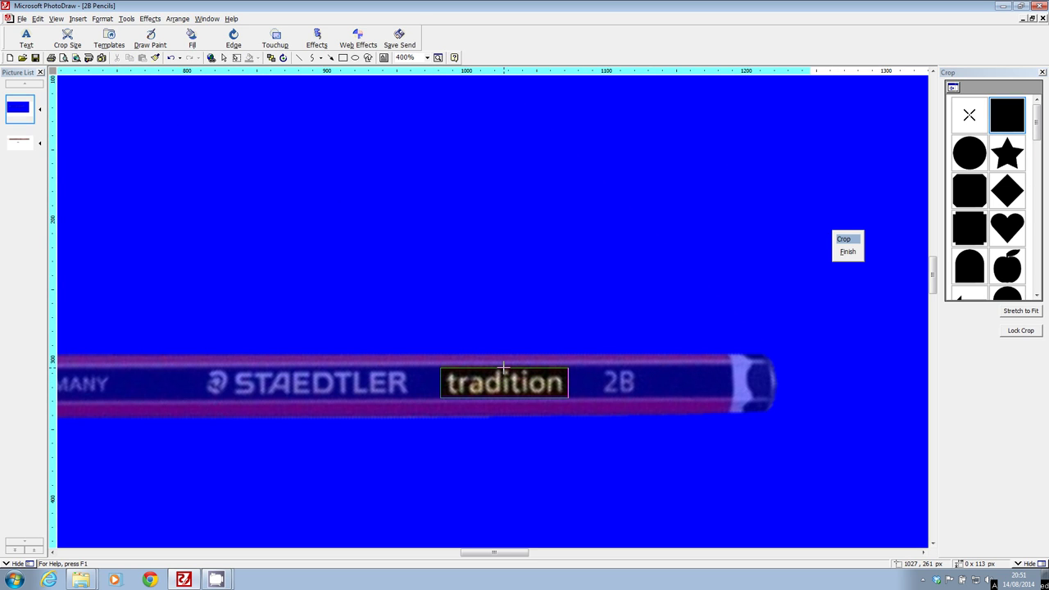
{"action": "left_click_drag", "start_coordinate": [504, 367], "coordinate": [505, 361]}
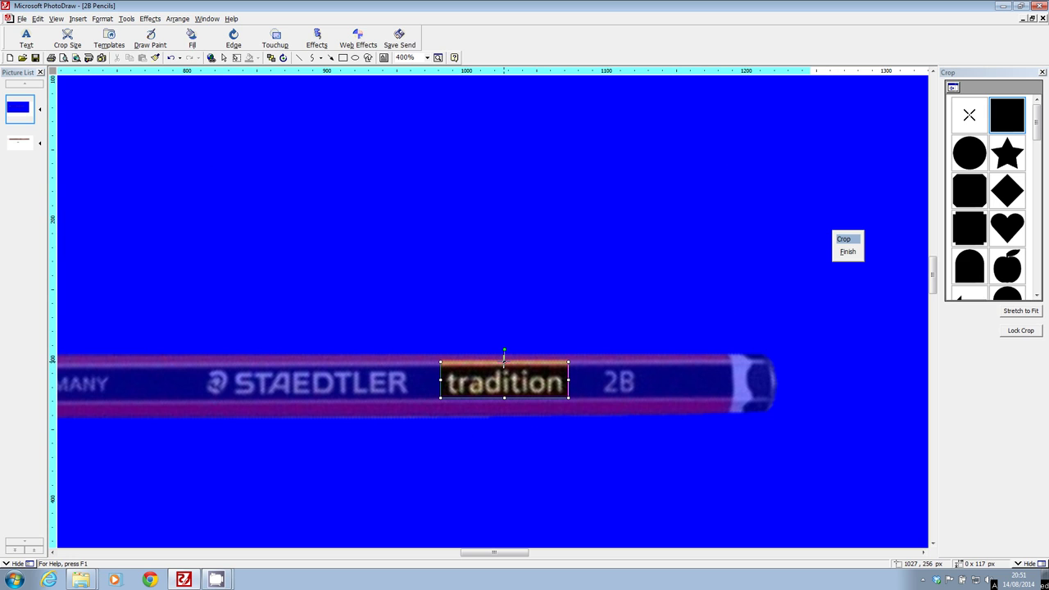
{"action": "left_click_drag", "start_coordinate": [504, 399], "coordinate": [504, 404]}
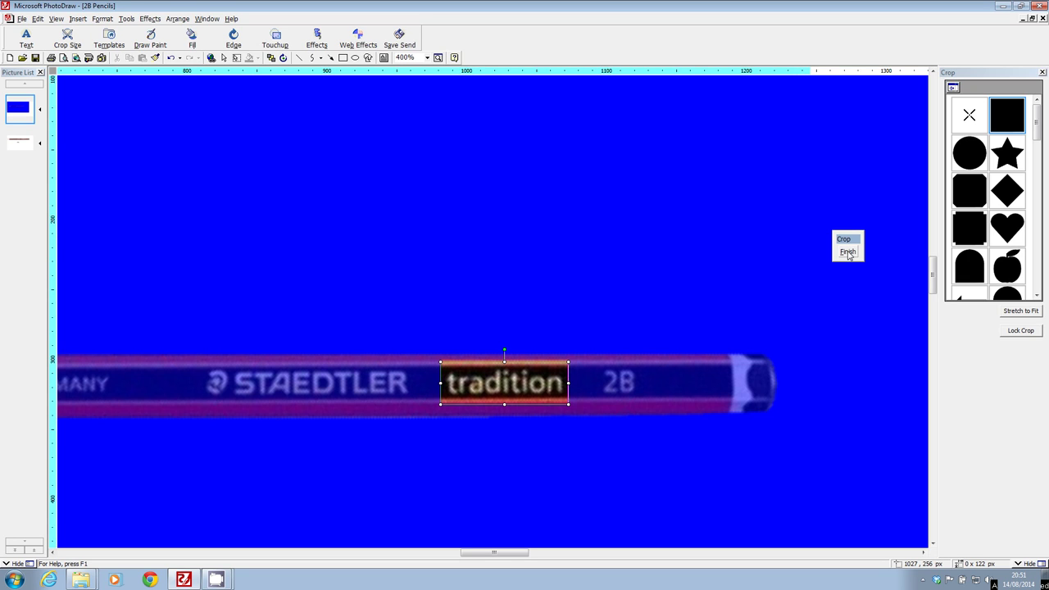
{"action": "left_click", "coordinate": [847, 252]}
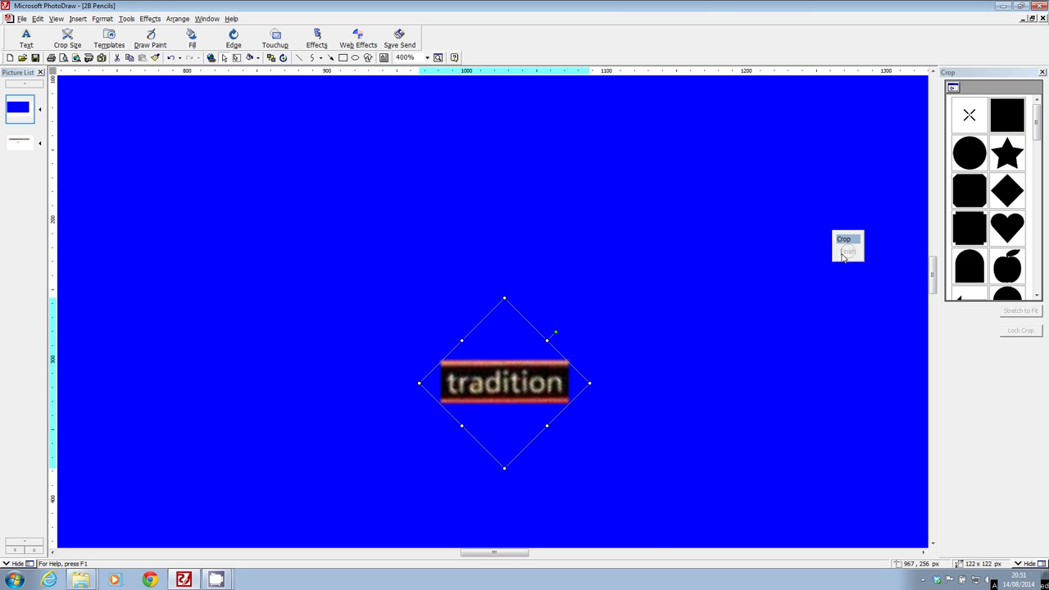
Step: Copy the cropped "tradition" piece from 2B Pencils and paste it into the Making Idiot Rant 2B Pencil picture
{"action": "left_click", "coordinate": [8, 18]}
{"action": "key", "text": "Escape"}
{"action": "left_click", "coordinate": [20, 141]}
{"action": "left_click", "coordinate": [38, 18]}
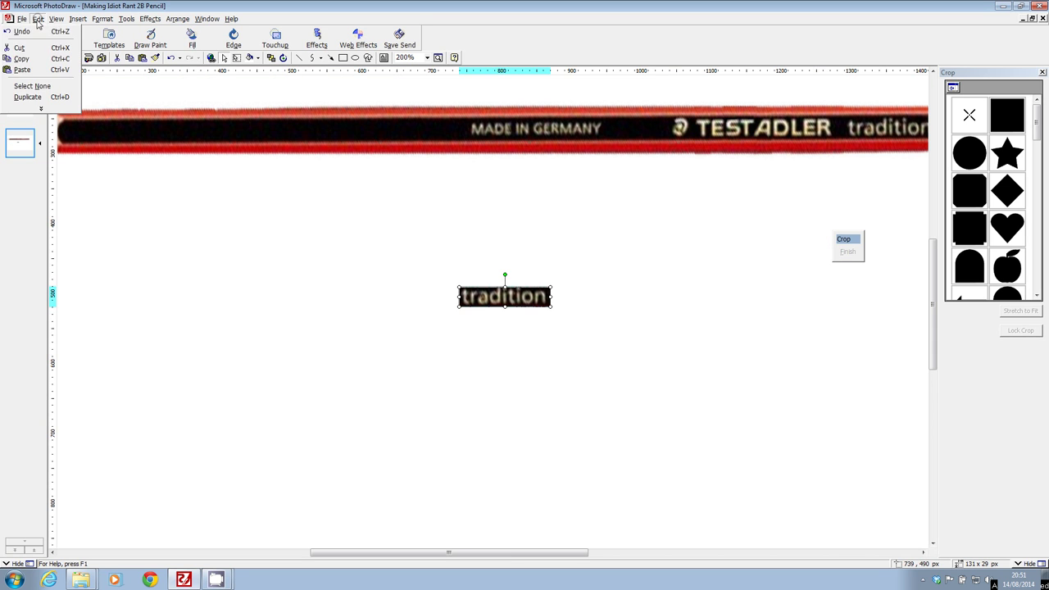
{"action": "left_click", "coordinate": [25, 70]}
Step: Arrange the pasted red-edged "tradition" piece and the earlier black cutout side by side beneath the TESTADLER pencil
{"action": "left_click_drag", "start_coordinate": [523, 322], "coordinate": [622, 299]}
{"action": "left_click_drag", "start_coordinate": [401, 554], "coordinate": [454, 554]}
{"action": "left_click_drag", "start_coordinate": [442, 298], "coordinate": [717, 277]}
{"action": "left_click_drag", "start_coordinate": [351, 308], "coordinate": [638, 216]}
{"action": "left_click_drag", "start_coordinate": [931, 276], "coordinate": [931, 247]}
{"action": "mouse_move", "coordinate": [656, 315]}
{"action": "left_mouse_down"}
{"action": "mouse_move", "coordinate": [751, 315]}
{"action": "mouse_move", "coordinate": [655, 320]}
{"action": "left_mouse_up"}
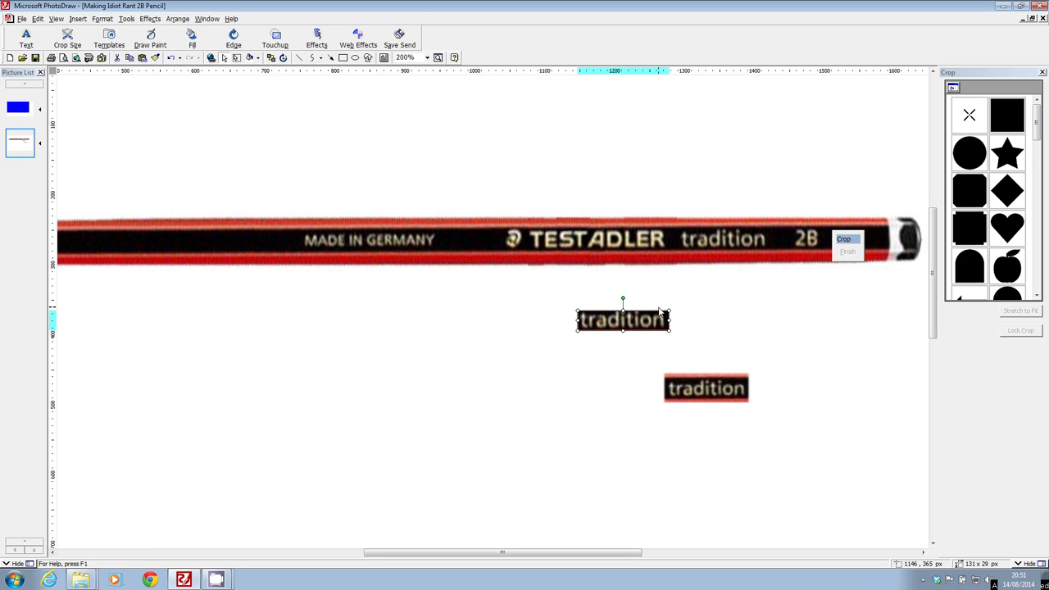
{"action": "left_click_drag", "start_coordinate": [653, 325], "coordinate": [587, 346]}
{"action": "left_click_drag", "start_coordinate": [721, 394], "coordinate": [719, 339]}
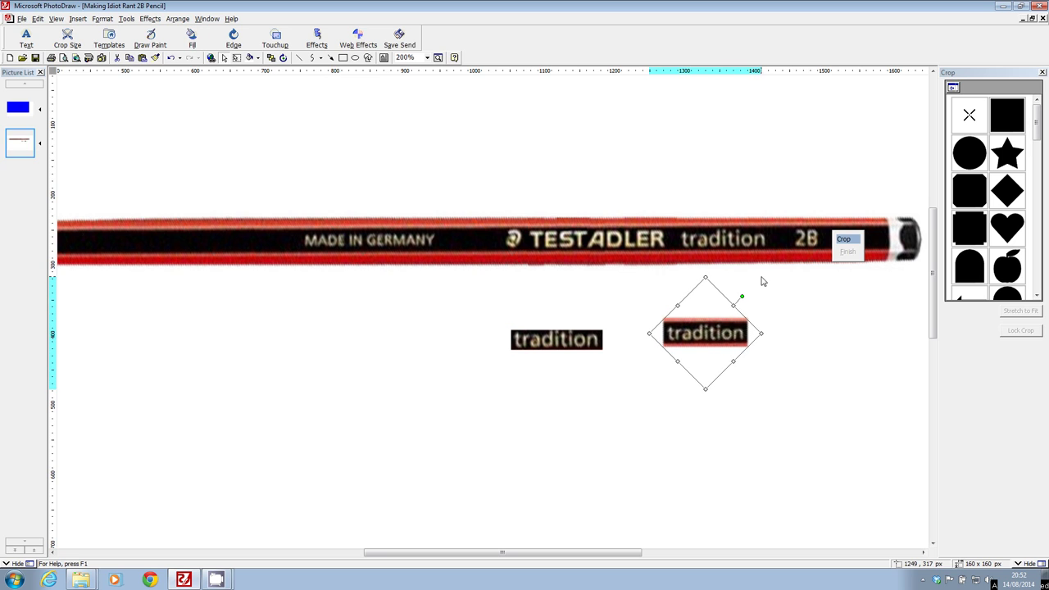
Step: Duplicate the red-edged "tradition" piece and place the copy just below the original
{"action": "left_click", "coordinate": [38, 21]}
{"action": "left_click", "coordinate": [27, 97]}
{"action": "left_click_drag", "start_coordinate": [725, 346], "coordinate": [694, 394]}
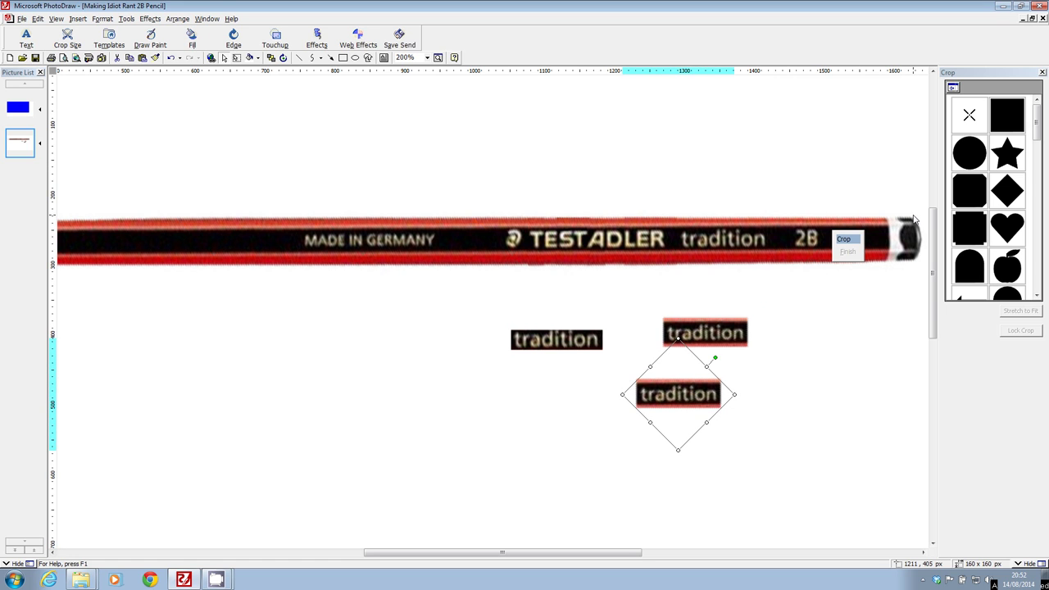
Step: Spread the two red-edged "tradition" pieces apart in a row beneath the pencil, with the duplicate on the right
{"action": "left_click", "coordinate": [427, 58]}
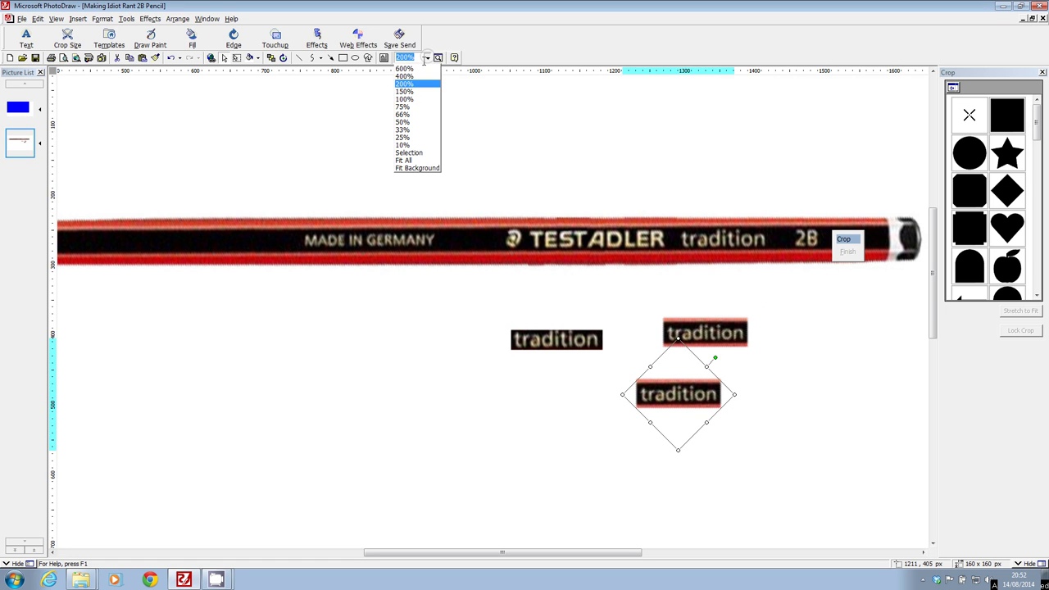
{"action": "left_click", "coordinate": [408, 82]}
{"action": "left_click_drag", "start_coordinate": [482, 550], "coordinate": [551, 550]}
{"action": "left_click_drag", "start_coordinate": [478, 467], "coordinate": [755, 334]}
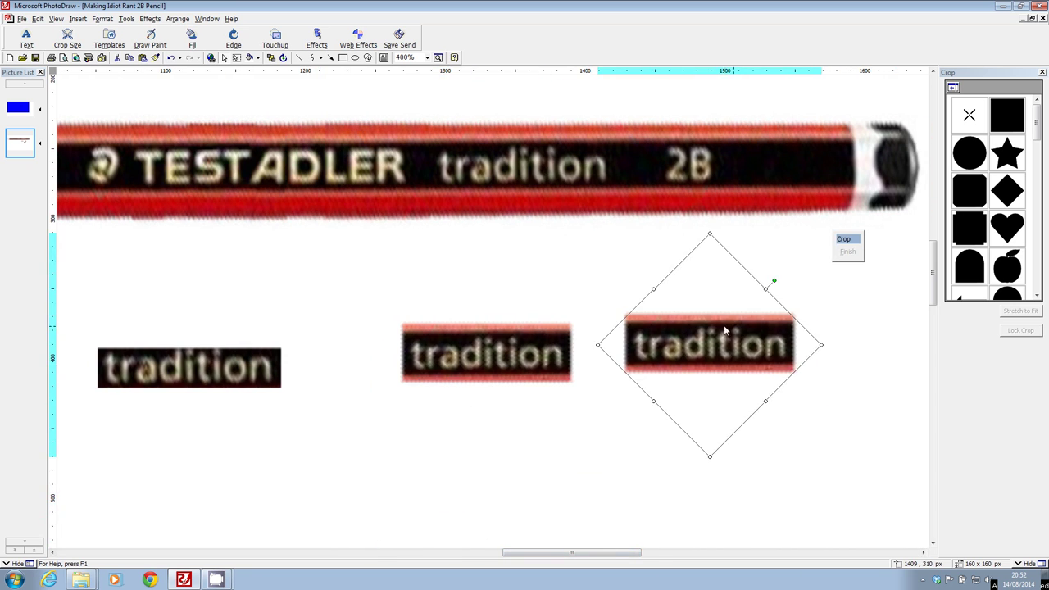
{"action": "left_click_drag", "start_coordinate": [532, 336], "coordinate": [513, 367]}
{"action": "left_click_drag", "start_coordinate": [685, 341], "coordinate": [722, 344]}
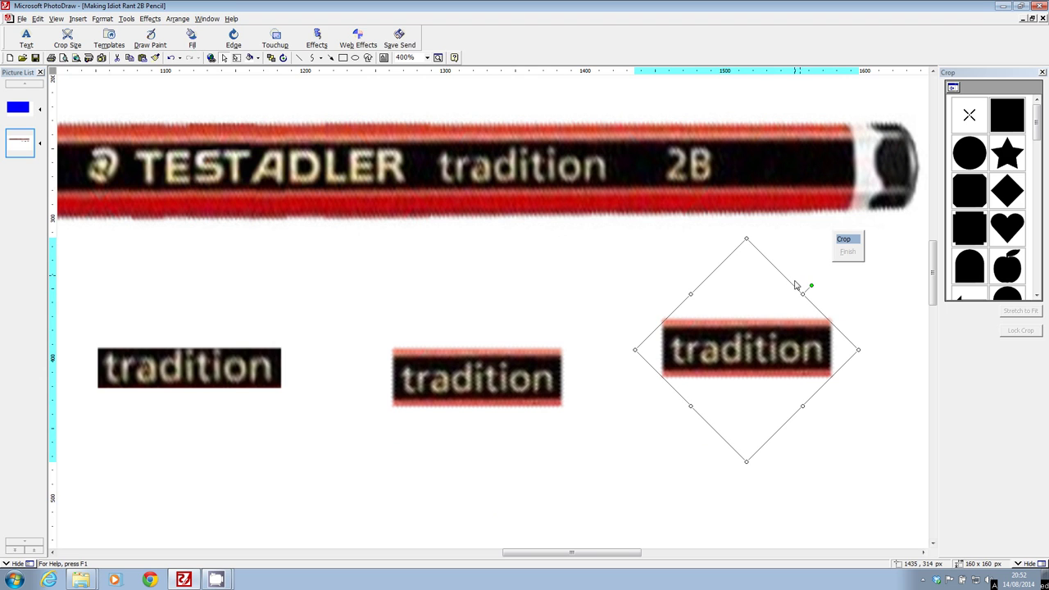
Step: Crop the duplicate "tradition" piece to a narrow vertical strip and place it just beneath the pencil
{"action": "left_click", "coordinate": [1007, 115]}
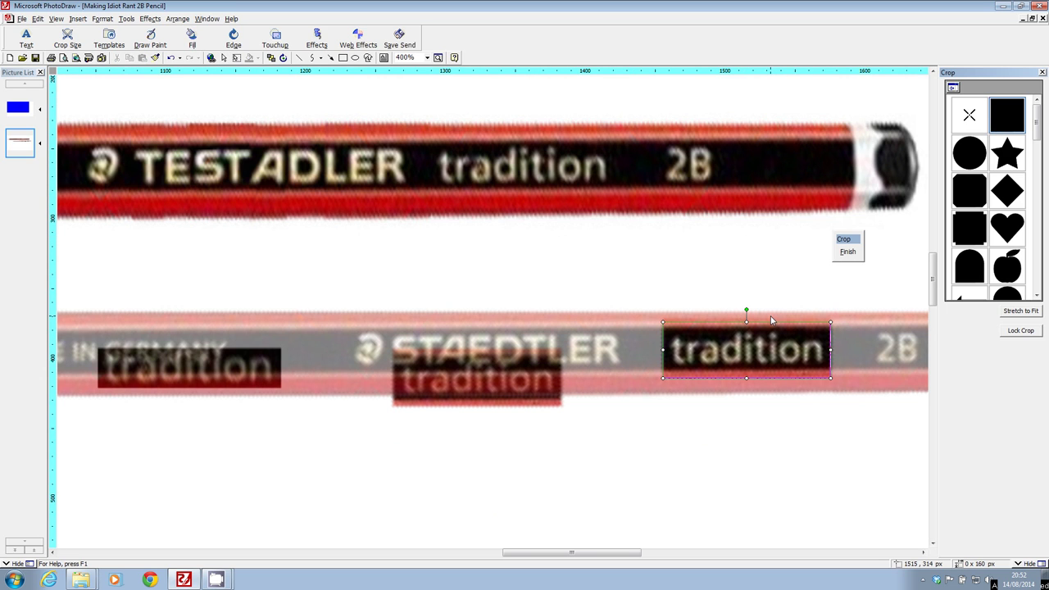
{"action": "left_click_drag", "start_coordinate": [662, 350], "coordinate": [744, 358]}
{"action": "mouse_move", "coordinate": [832, 350]}
{"action": "left_mouse_down"}
{"action": "mouse_move", "coordinate": [754, 351]}
{"action": "mouse_move", "coordinate": [452, 182]}
{"action": "mouse_move", "coordinate": [447, 162]}
{"action": "mouse_move", "coordinate": [426, 207]}
{"action": "mouse_move", "coordinate": [443, 157]}
{"action": "mouse_move", "coordinate": [472, 168]}
{"action": "mouse_move", "coordinate": [445, 159]}
{"action": "mouse_move", "coordinate": [397, 256]}
{"action": "mouse_move", "coordinate": [440, 196]}
{"action": "mouse_move", "coordinate": [438, 165]}
{"action": "mouse_move", "coordinate": [429, 271]}
{"action": "left_mouse_up"}
{"action": "left_click", "coordinate": [847, 251]}
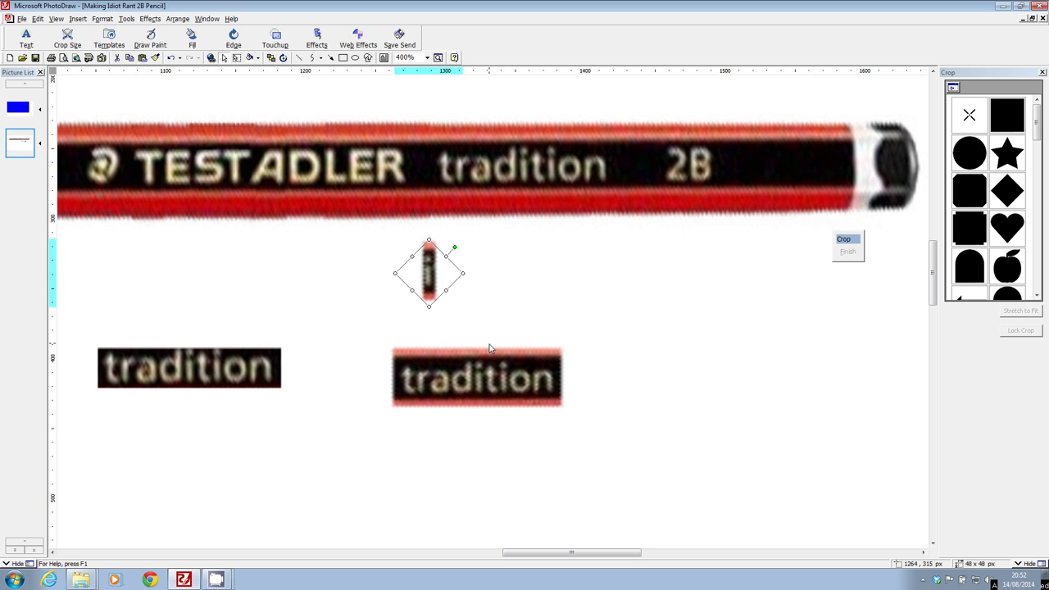
Step: Crop the remaining red-edged "tradition" piece down to its letter "d" and undo that crop
{"action": "left_click", "coordinate": [464, 373]}
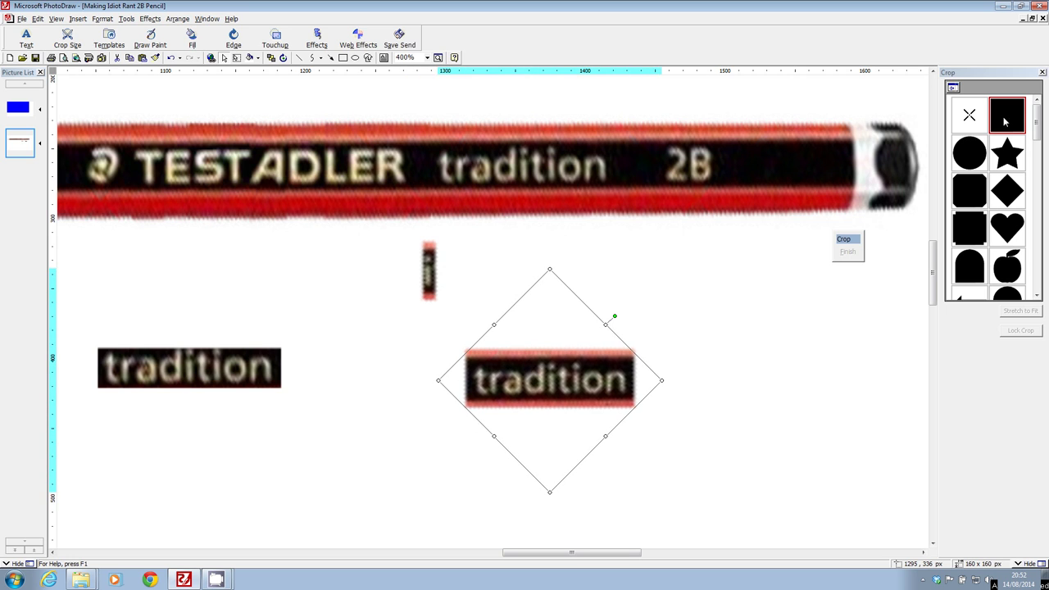
{"action": "left_click", "coordinate": [1002, 123]}
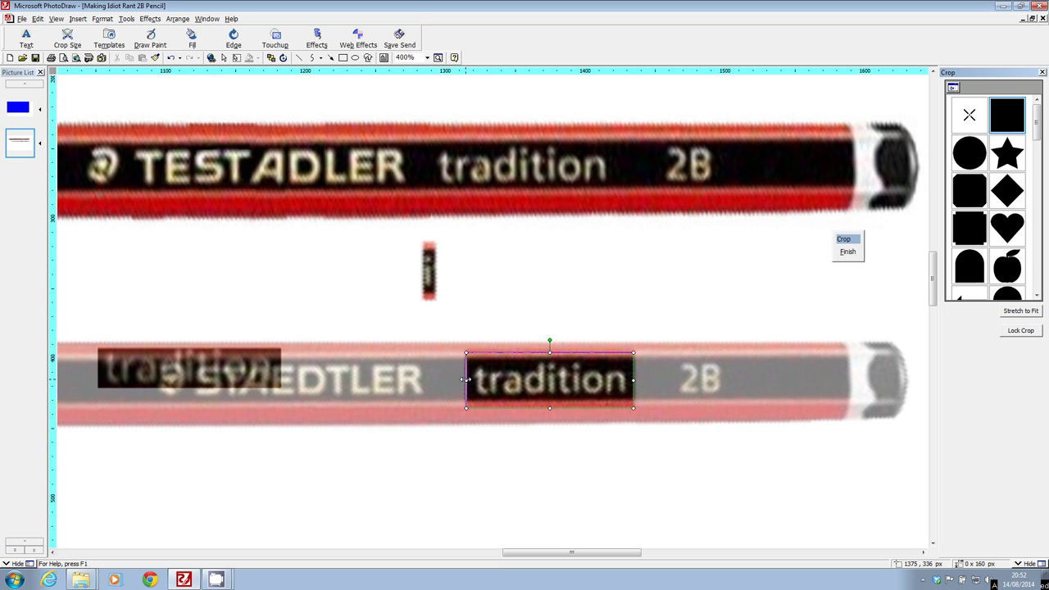
{"action": "left_click_drag", "start_coordinate": [465, 379], "coordinate": [523, 380]}
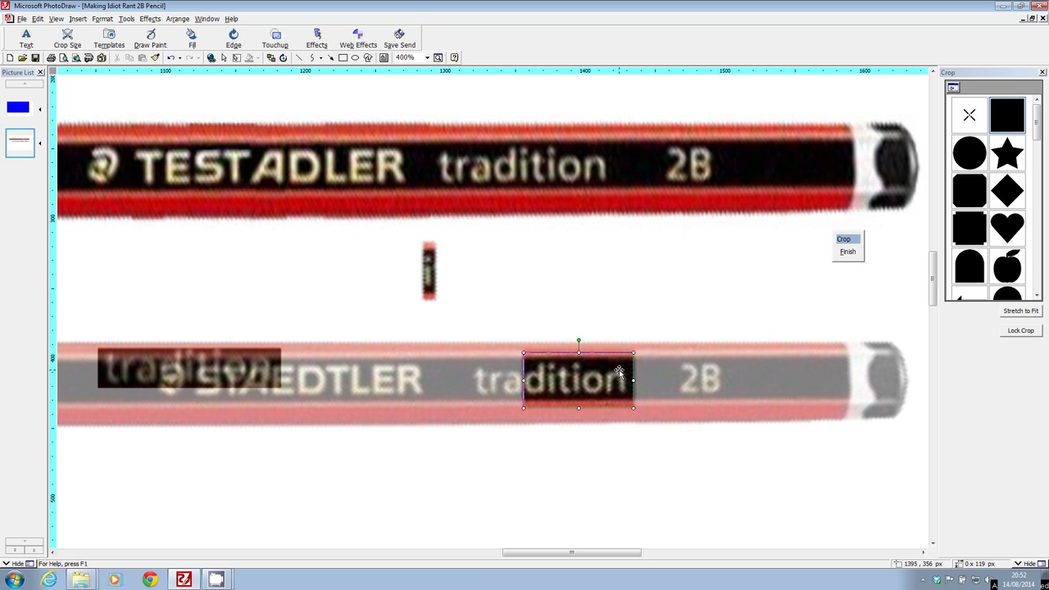
{"action": "left_click_drag", "start_coordinate": [633, 380], "coordinate": [547, 382]}
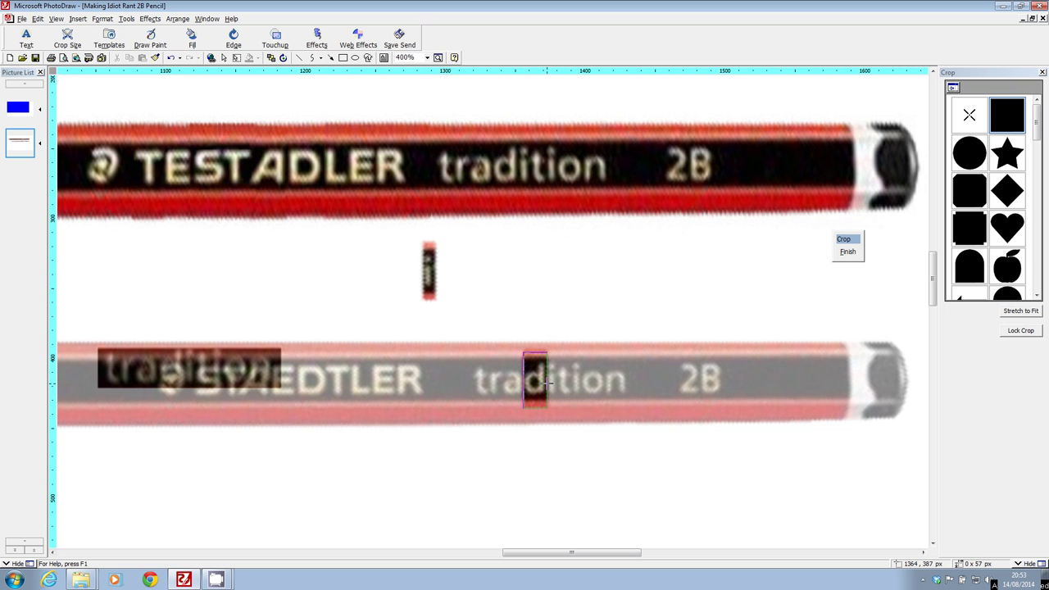
{"action": "left_click", "coordinate": [848, 251]}
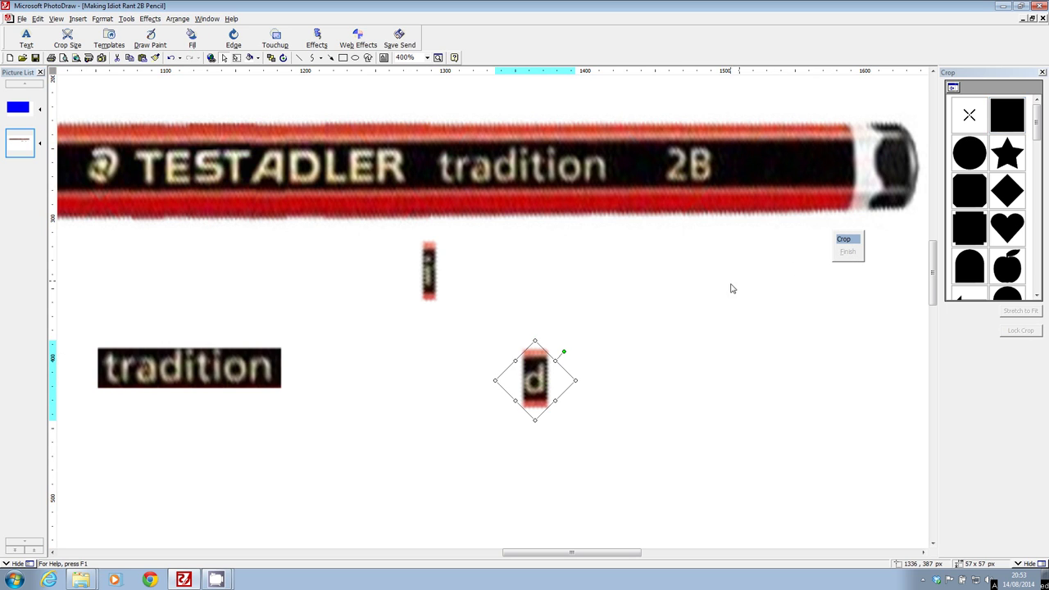
{"action": "left_click", "coordinate": [38, 18]}
{"action": "left_click", "coordinate": [38, 32]}
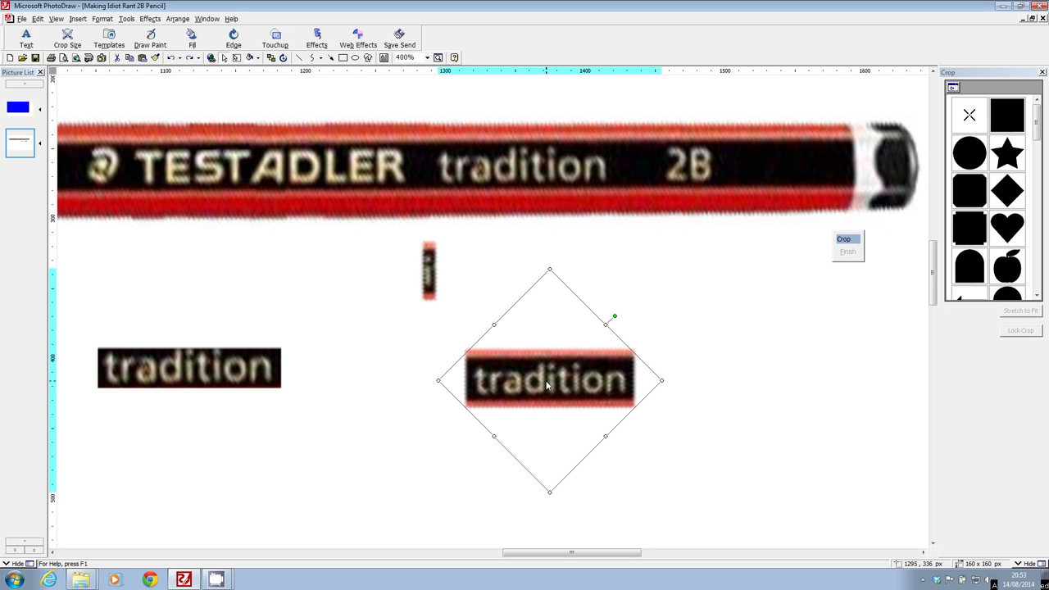
Step: Duplicate the red-edged "tradition" piece and set the copy aside to the right of the original
{"action": "left_click", "coordinate": [38, 18]}
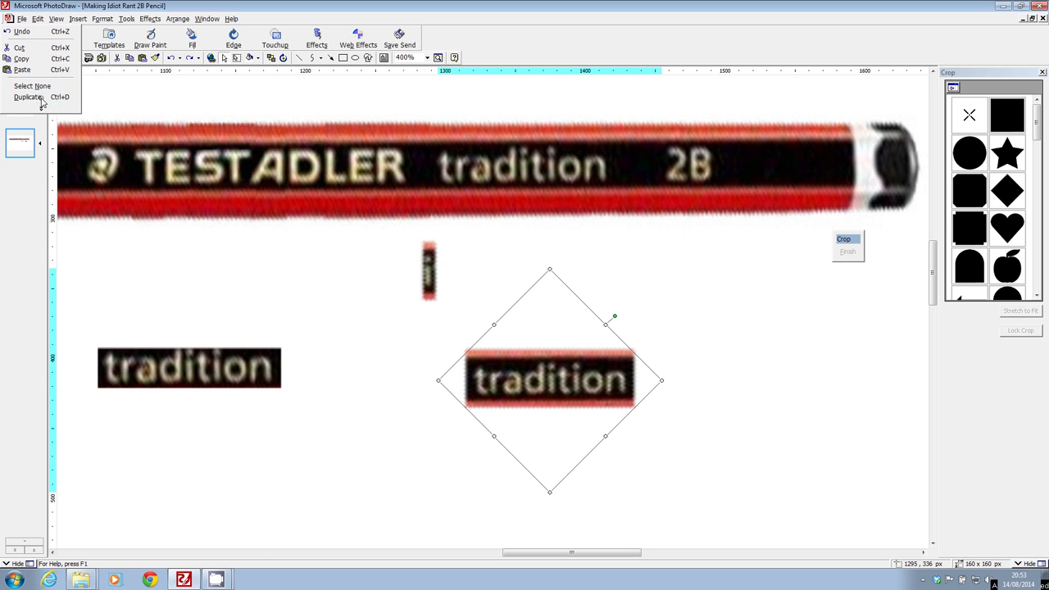
{"action": "left_click", "coordinate": [33, 97]}
{"action": "left_click_drag", "start_coordinate": [546, 362], "coordinate": [780, 362]}
Step: Crop the original red-edged "tradition" piece to the letters "di" and place it right after the "i" strip
{"action": "left_click", "coordinate": [593, 374]}
{"action": "left_click", "coordinate": [1008, 115]}
{"action": "left_click_drag", "start_coordinate": [465, 380], "coordinate": [524, 381]}
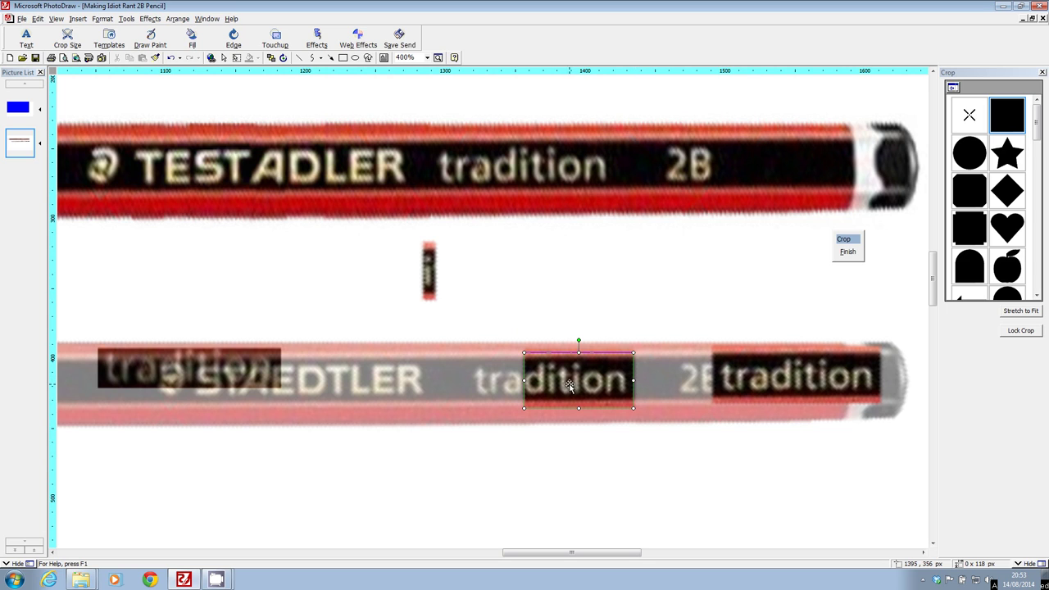
{"action": "left_click_drag", "start_coordinate": [634, 381], "coordinate": [557, 381]}
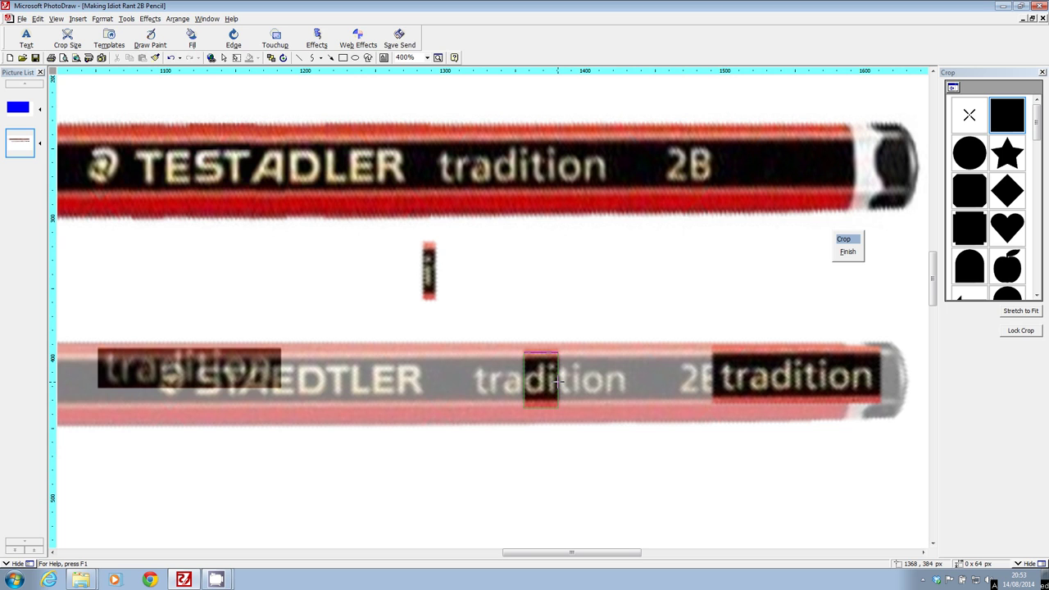
{"action": "left_click", "coordinate": [848, 252]}
{"action": "left_click_drag", "start_coordinate": [549, 374], "coordinate": [459, 277]}
Step: Duplicate the remaining red-edged "tradition" piece and separate the two, with one below the letter strips and the other well to the right
{"action": "left_click_drag", "start_coordinate": [789, 378], "coordinate": [682, 380]}
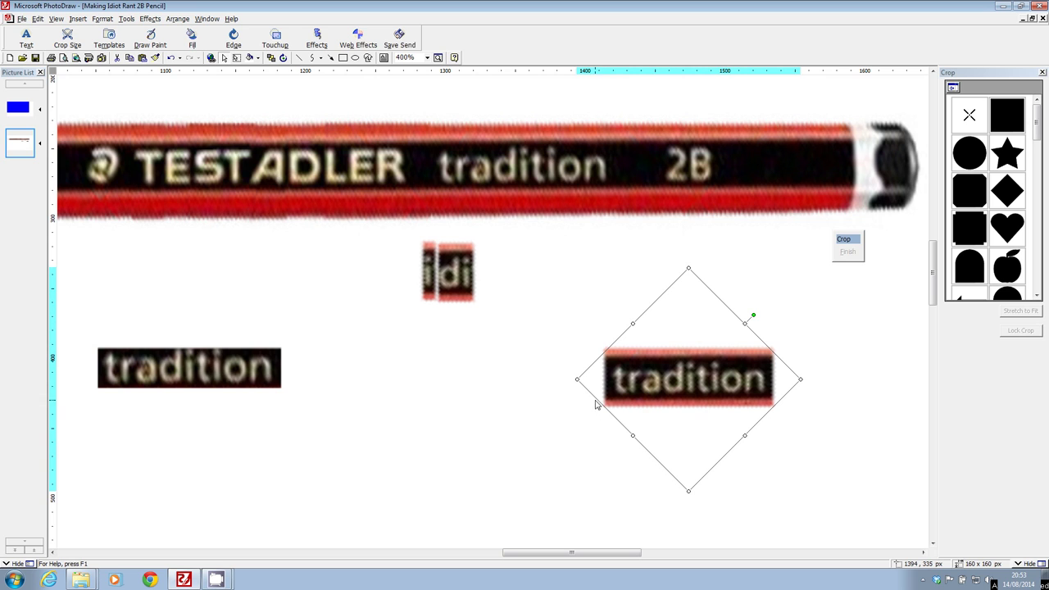
{"action": "left_click", "coordinate": [37, 18]}
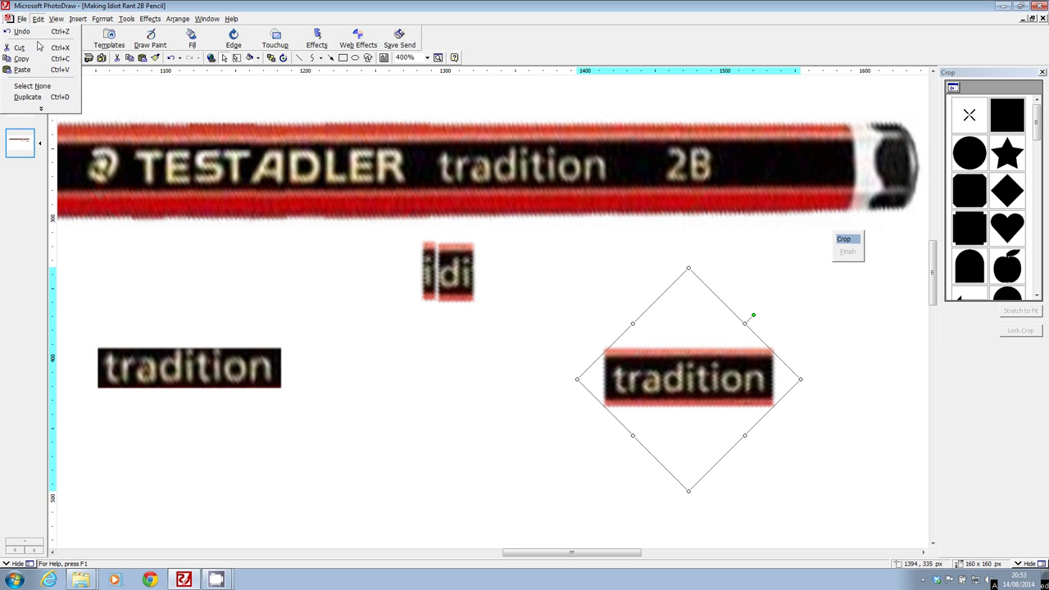
{"action": "left_click", "coordinate": [28, 97]}
{"action": "left_click_drag", "start_coordinate": [688, 370], "coordinate": [412, 411]}
{"action": "left_click_drag", "start_coordinate": [661, 382], "coordinate": [705, 382]}
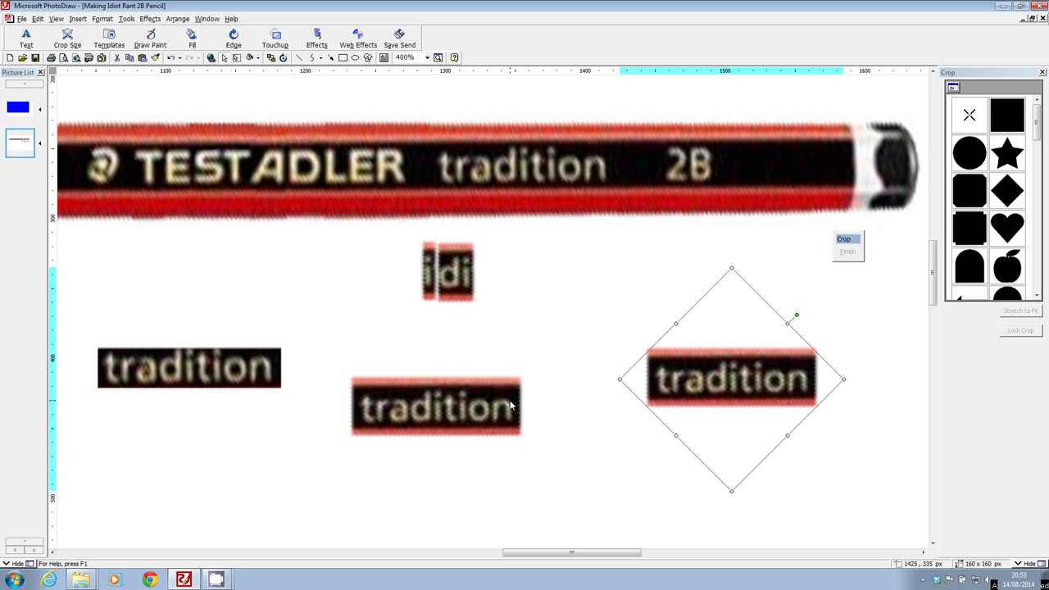
Step: Crop the red-edged "tradition" piece below the letter strips to the letter "o" and place it after "di"
{"action": "left_click_drag", "start_coordinate": [514, 406], "coordinate": [565, 397]}
{"action": "left_click", "coordinate": [1007, 115]}
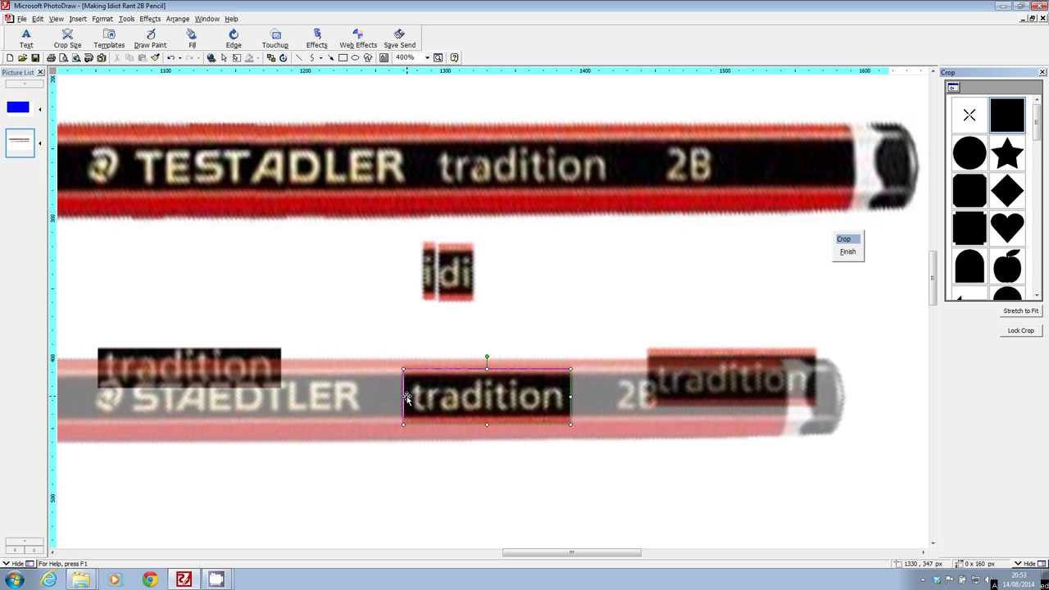
{"action": "left_click_drag", "start_coordinate": [403, 397], "coordinate": [493, 266]}
{"action": "left_click", "coordinate": [848, 252]}
Step: Duplicate the remaining red-edged "tradition" piece and position the copy below the "idio" strips
{"action": "left_click", "coordinate": [680, 365]}
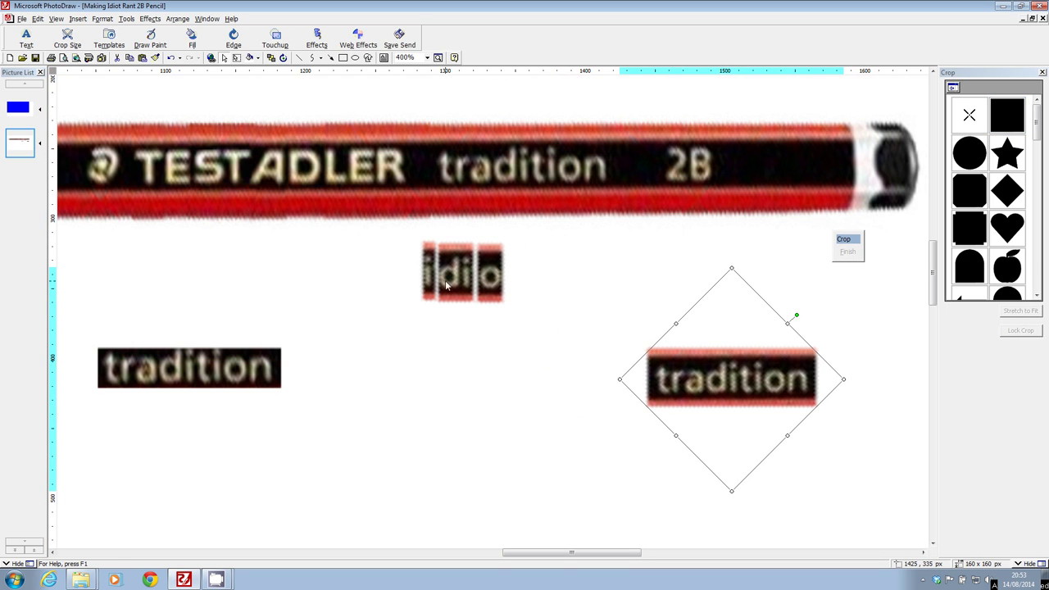
{"action": "left_click", "coordinate": [37, 18]}
{"action": "left_click", "coordinate": [37, 93]}
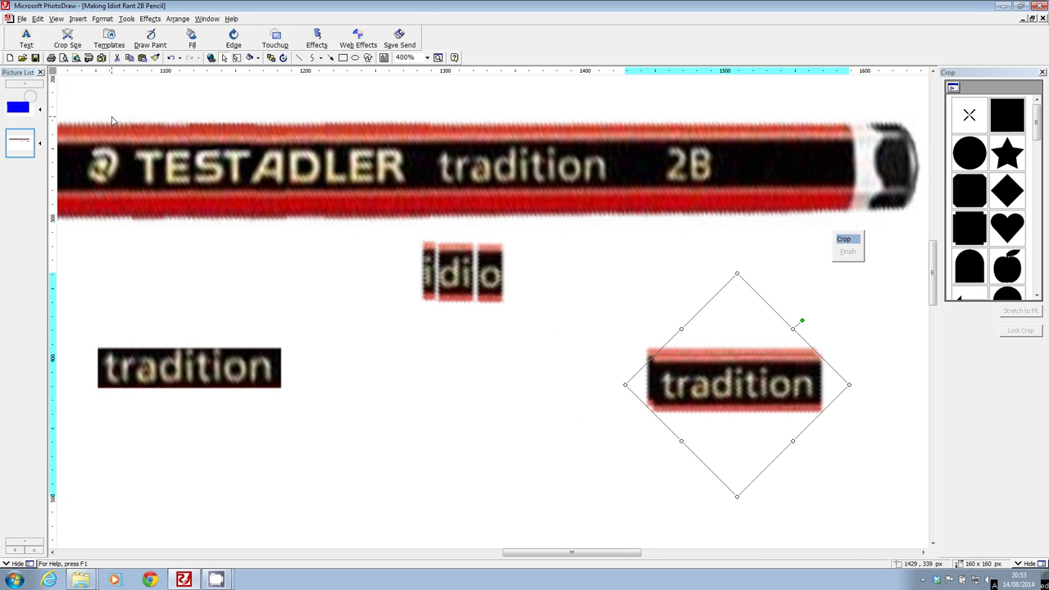
{"action": "left_click_drag", "start_coordinate": [725, 374], "coordinate": [500, 403]}
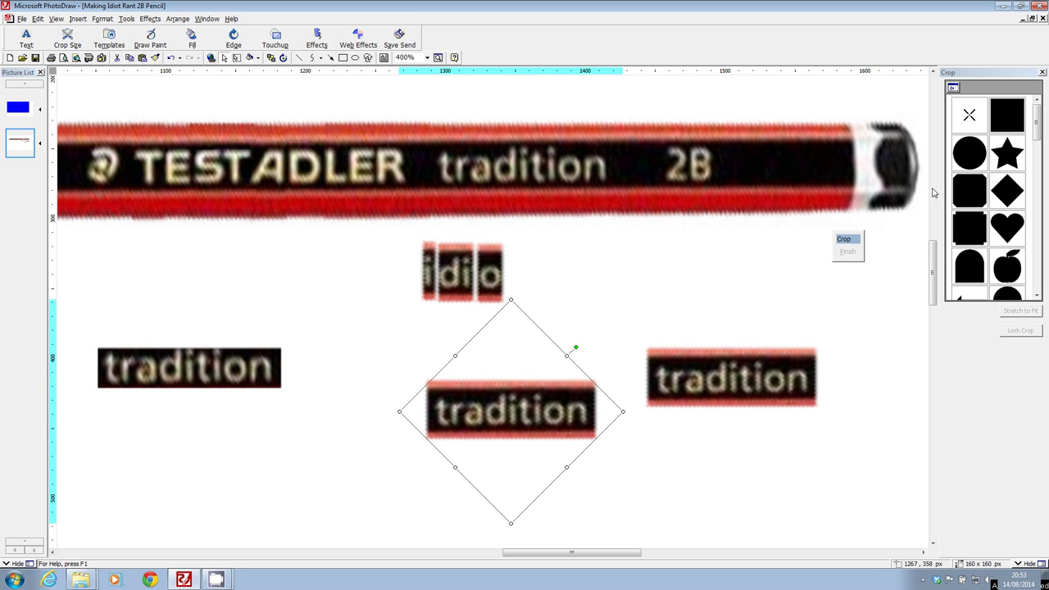
Step: Crop the red-edged "tradition" copy to its second letter "t" and place it after the "o" strip
{"action": "left_click", "coordinate": [1013, 120]}
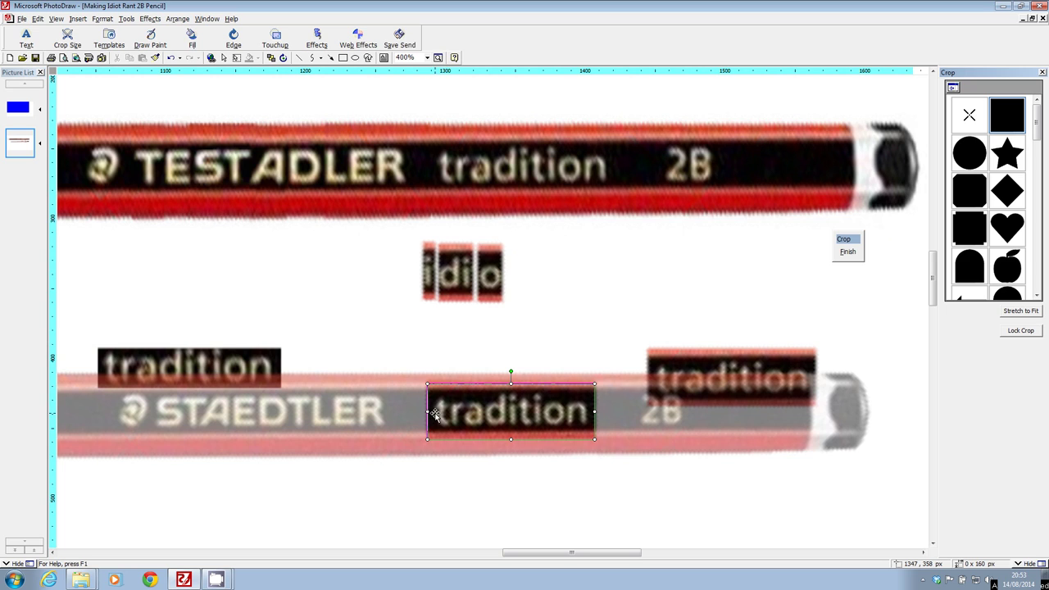
{"action": "left_click_drag", "start_coordinate": [427, 411], "coordinate": [518, 416]}
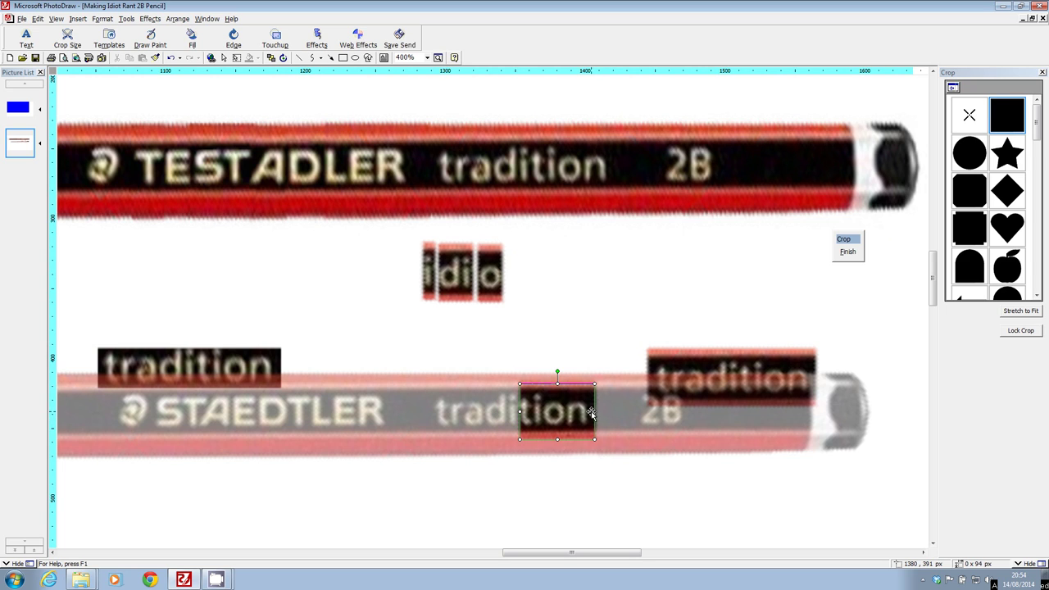
{"action": "left_click_drag", "start_coordinate": [594, 412], "coordinate": [531, 414]}
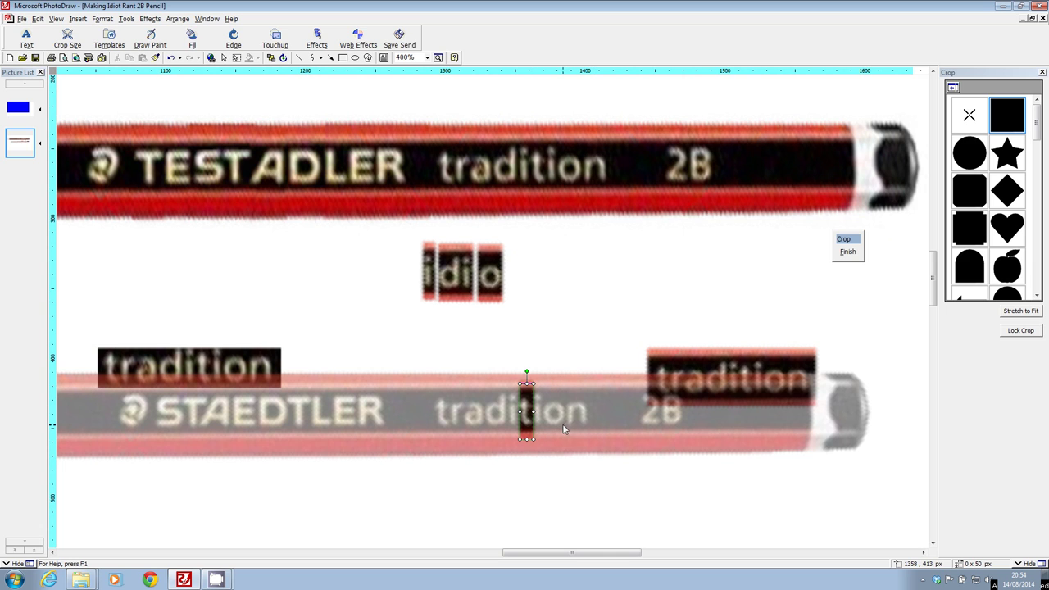
{"action": "left_click", "coordinate": [847, 252]}
{"action": "left_click_drag", "start_coordinate": [534, 404], "coordinate": [516, 268]}
Step: Move the last red-edged "tradition" piece beneath "idiot", duplicate it, and spread the two pieces apart
{"action": "left_click_drag", "start_coordinate": [689, 374], "coordinate": [552, 388]}
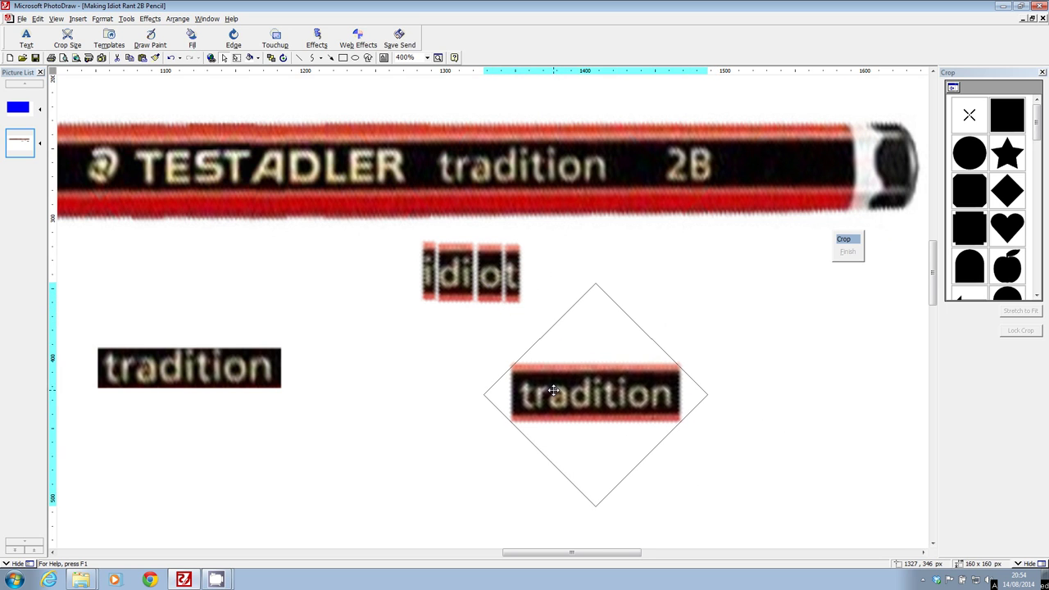
{"action": "left_click", "coordinate": [38, 18]}
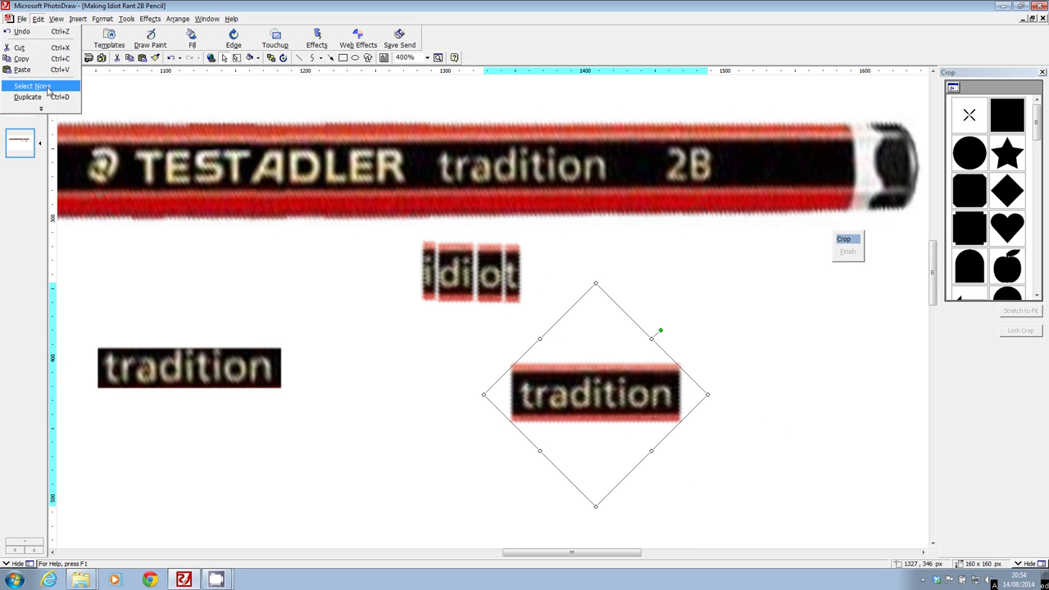
{"action": "left_click", "coordinate": [49, 93]}
{"action": "mouse_move", "coordinate": [579, 399]}
{"action": "left_mouse_down"}
{"action": "mouse_move", "coordinate": [812, 355]}
{"action": "mouse_move", "coordinate": [564, 401]}
{"action": "left_mouse_up"}
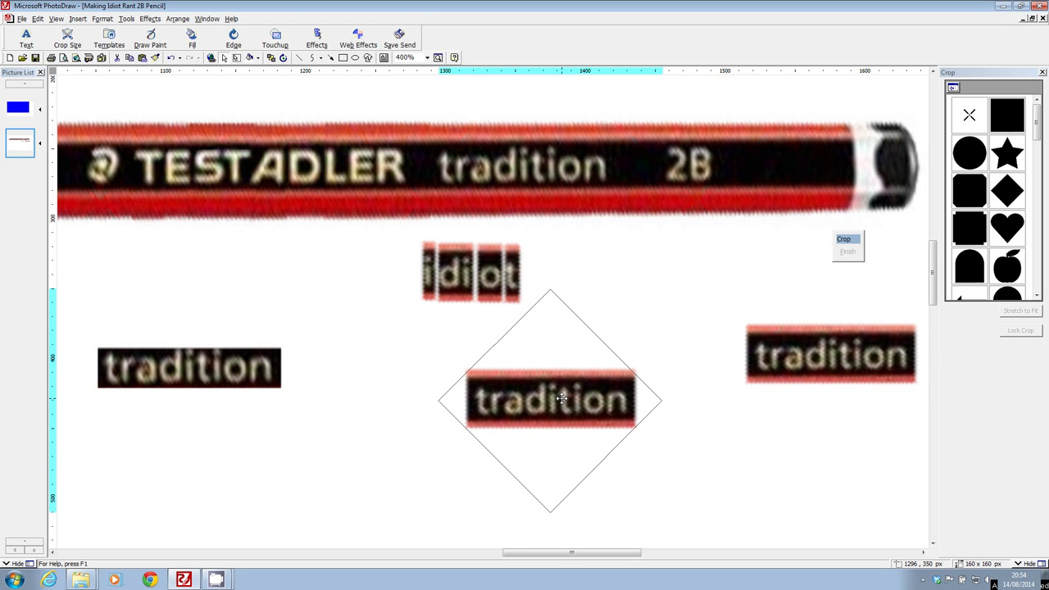
Step: Crop the left red-edged "tradition" piece to the letters "ra" and place it directly after the "t" strip
{"action": "left_click", "coordinate": [1006, 121]}
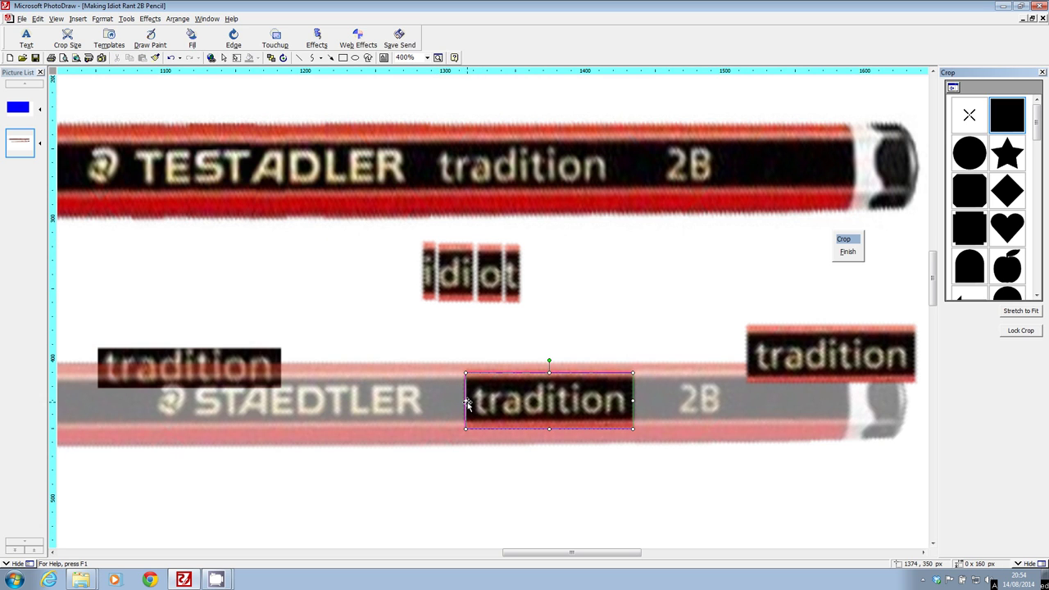
{"action": "left_click_drag", "start_coordinate": [469, 401], "coordinate": [487, 401]}
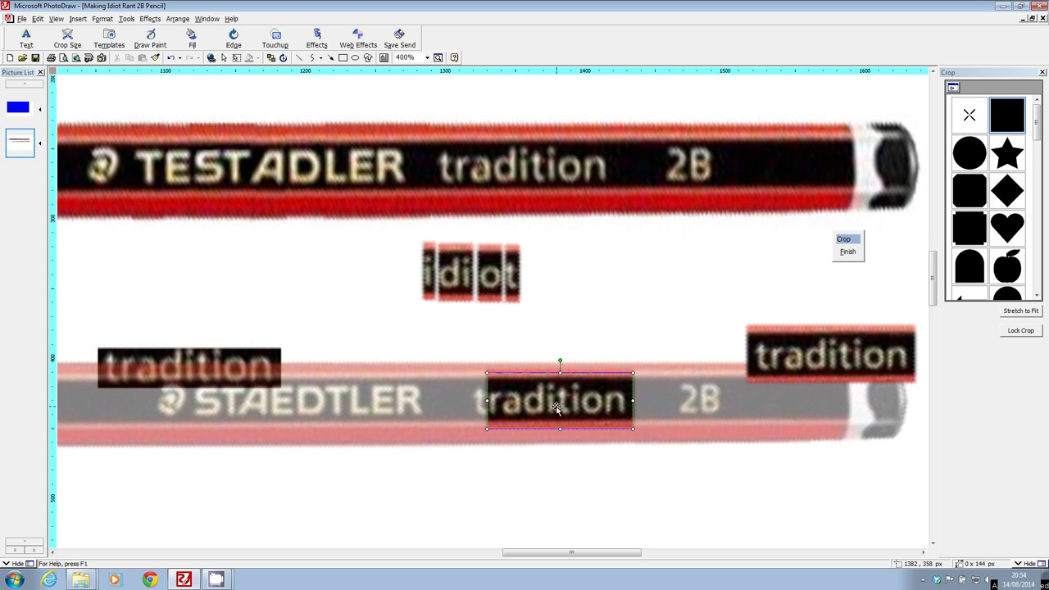
{"action": "left_click_drag", "start_coordinate": [633, 401], "coordinate": [542, 277]}
{"action": "left_click", "coordinate": [848, 252]}
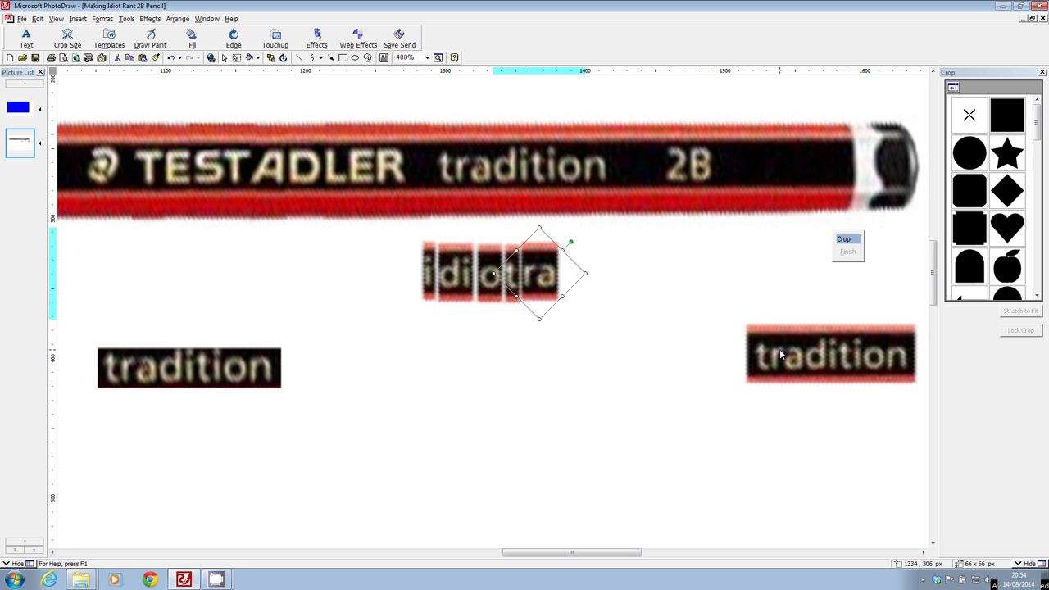
Step: Crop the only remaining red-edged "tradition" piece to the letter "n" and place it after "ra"
{"action": "left_click_drag", "start_coordinate": [780, 350], "coordinate": [627, 382]}
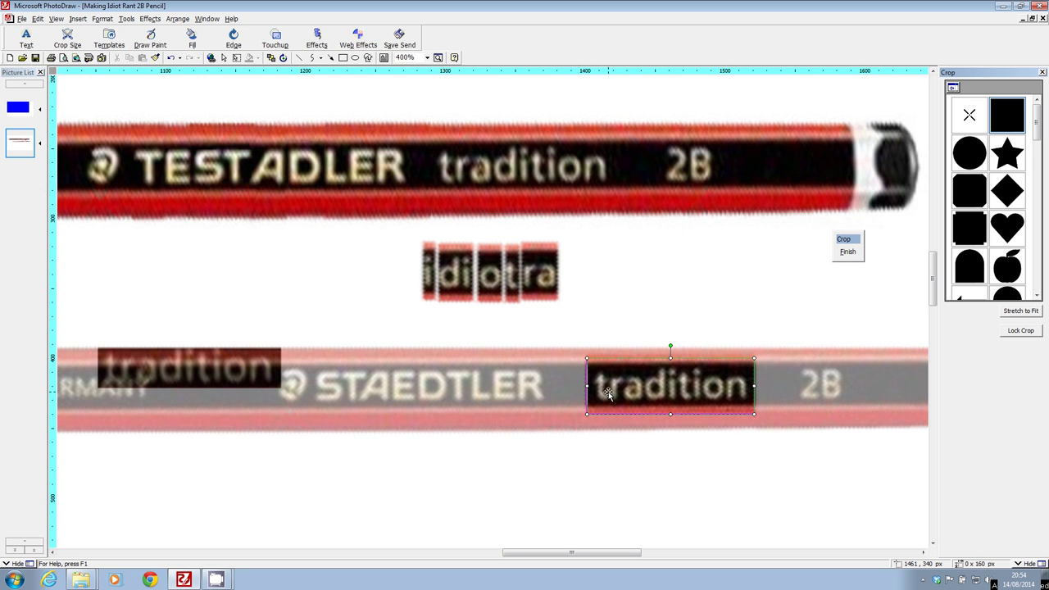
{"action": "left_click_drag", "start_coordinate": [587, 387], "coordinate": [725, 395]}
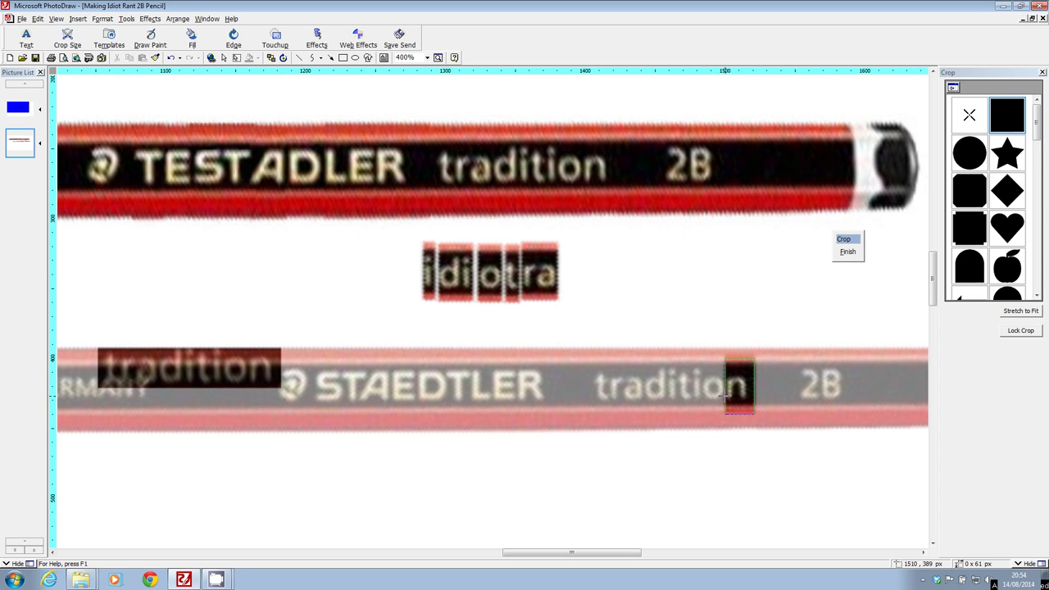
{"action": "left_click", "coordinate": [848, 252]}
{"action": "left_click_drag", "start_coordinate": [760, 379], "coordinate": [588, 273]}
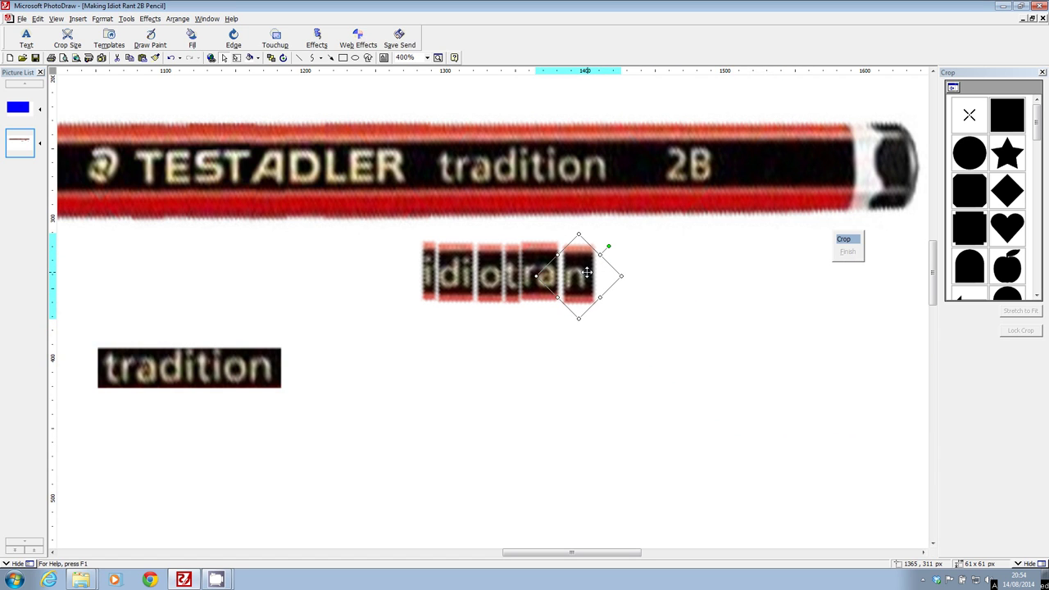
Step: Undo the placement and the crop of the "n" strip
{"action": "left_click", "coordinate": [38, 18]}
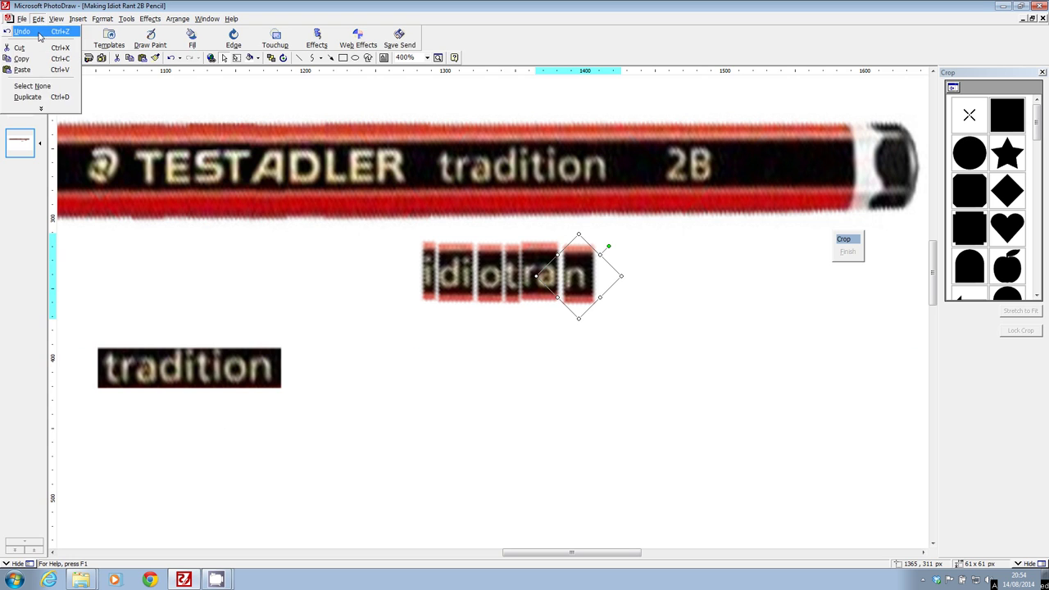
{"action": "left_click", "coordinate": [37, 31]}
{"action": "left_click", "coordinate": [37, 19]}
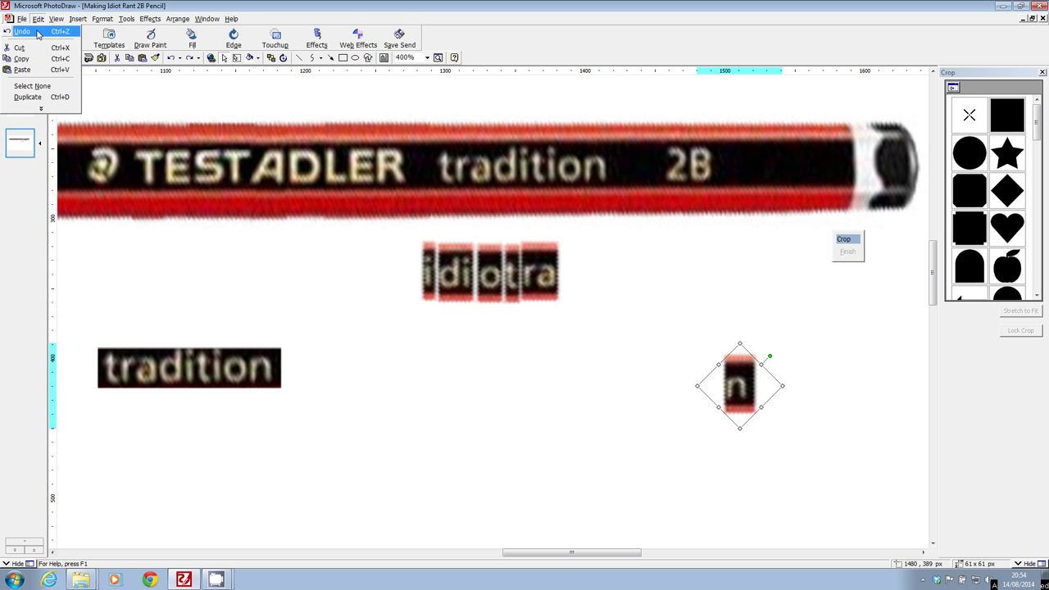
{"action": "left_click", "coordinate": [38, 33]}
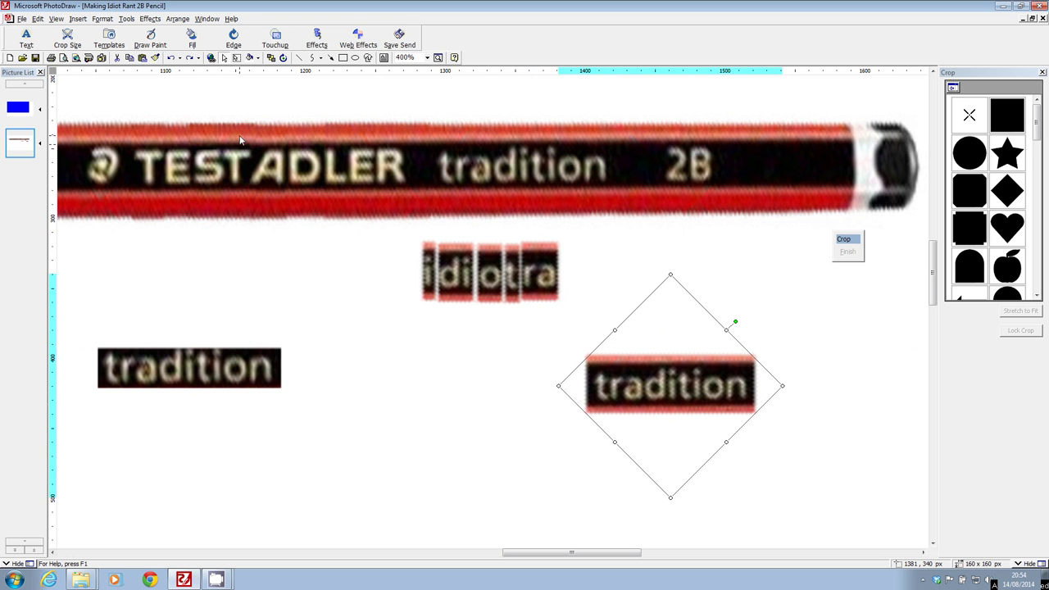
Step: Duplicate the full red-edged "tradition" piece and move the copy to the left, beneath the letter strips
{"action": "left_click", "coordinate": [37, 19]}
{"action": "left_click", "coordinate": [37, 98]}
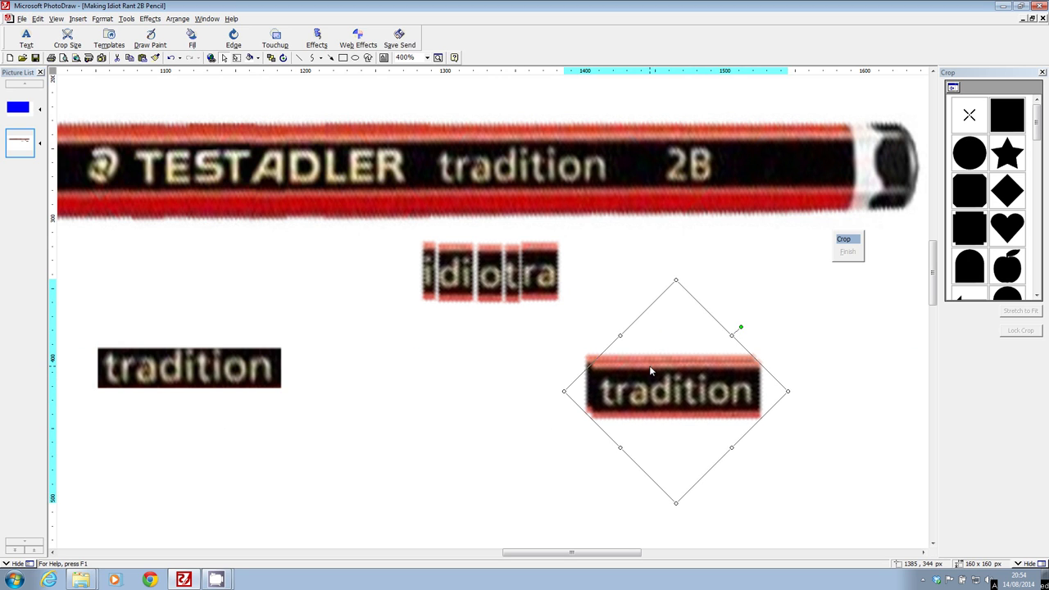
{"action": "left_click_drag", "start_coordinate": [650, 372], "coordinate": [412, 376]}
Step: Crop the duplicated "tradition" piece to its final "n" and place the strip after "ra"
{"action": "left_click", "coordinate": [1007, 115]}
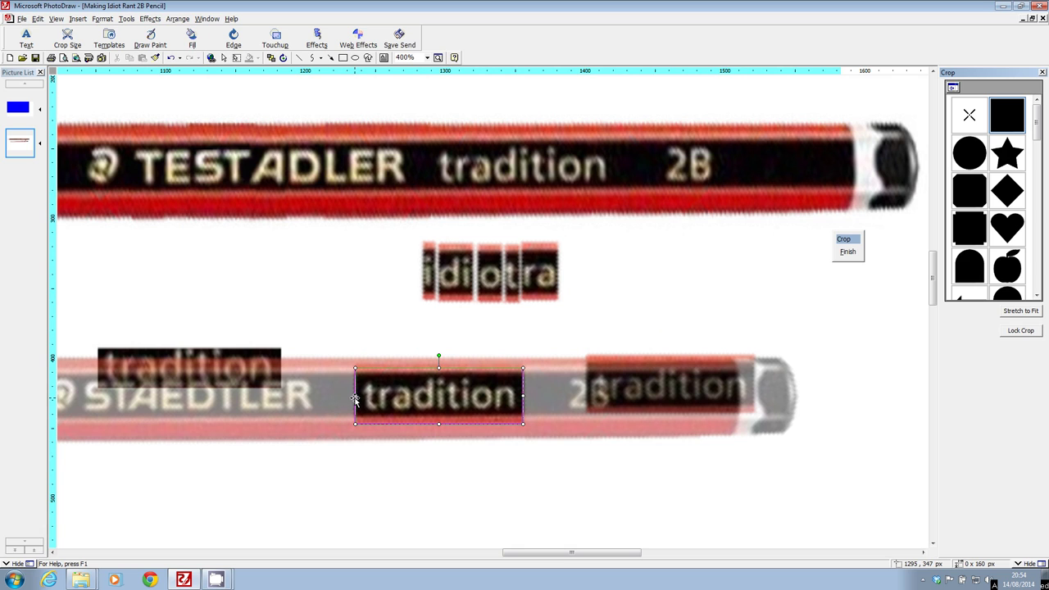
{"action": "left_click_drag", "start_coordinate": [356, 397], "coordinate": [572, 280]}
{"action": "left_click", "coordinate": [848, 251]}
Step: Move the remaining red-edged "tradition" piece closer beneath the letter strips and duplicate it
{"action": "left_click_drag", "start_coordinate": [651, 379], "coordinate": [616, 402]}
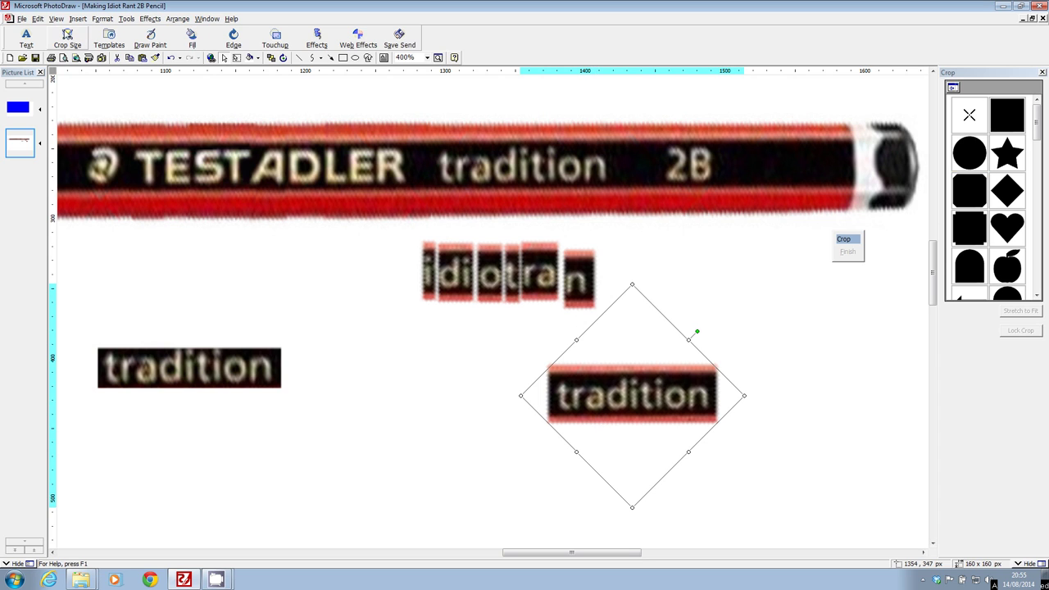
{"action": "left_click", "coordinate": [37, 19]}
{"action": "left_click", "coordinate": [28, 97]}
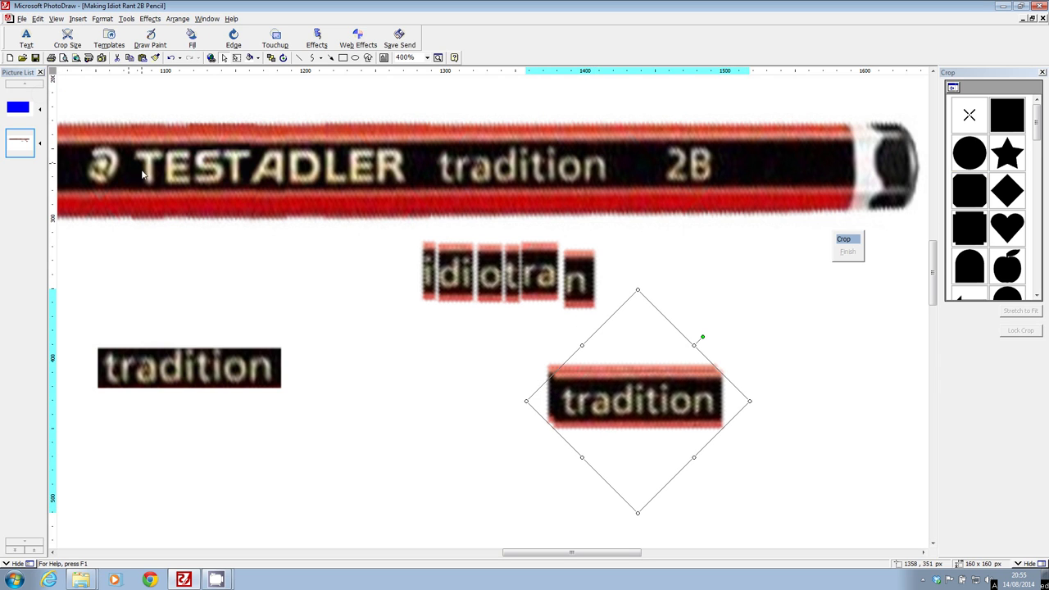
Step: Spread the two red-edged "tradition" pieces apart, side by side beneath the row of letter strips
{"action": "left_click_drag", "start_coordinate": [592, 373], "coordinate": [863, 333]}
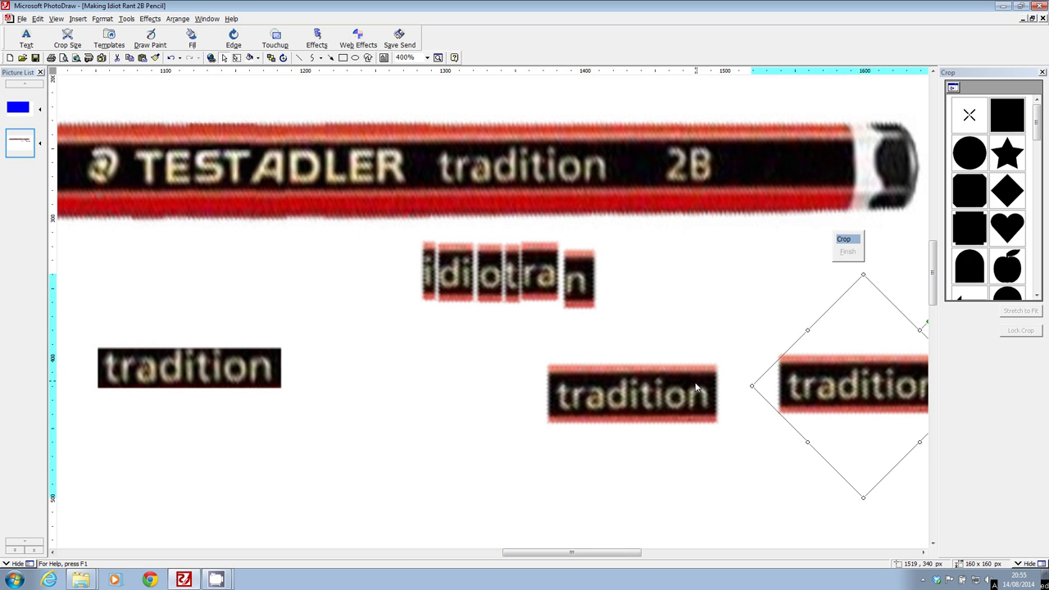
{"action": "left_click_drag", "start_coordinate": [695, 392], "coordinate": [669, 388]}
{"action": "left_click_drag", "start_coordinate": [826, 388], "coordinate": [703, 387]}
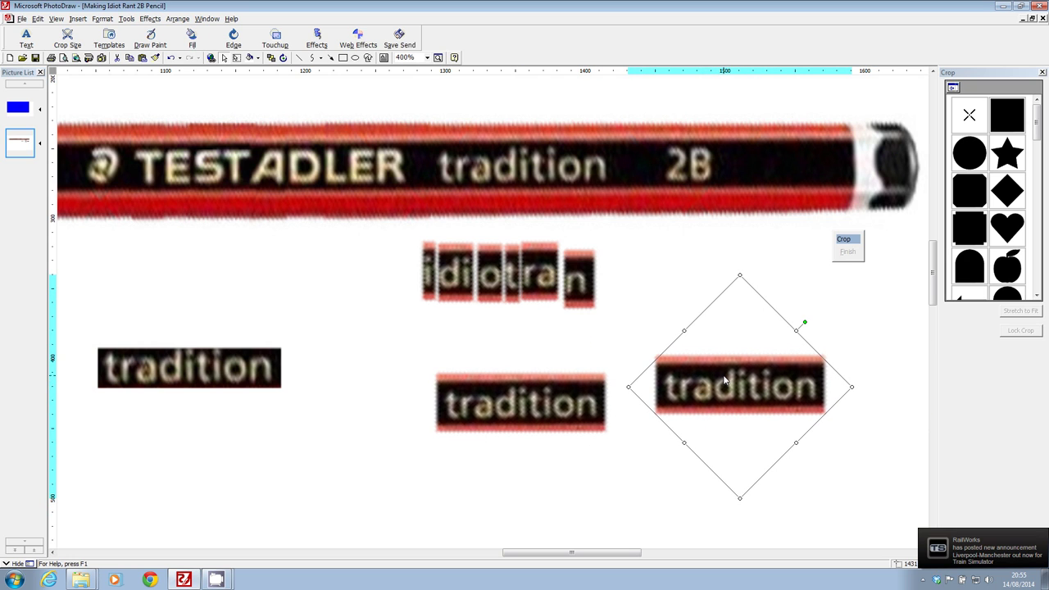
Step: Crop the rightmost "tradition" copy to its second "t" and place the strip after the "n" strip
{"action": "left_click", "coordinate": [1008, 122]}
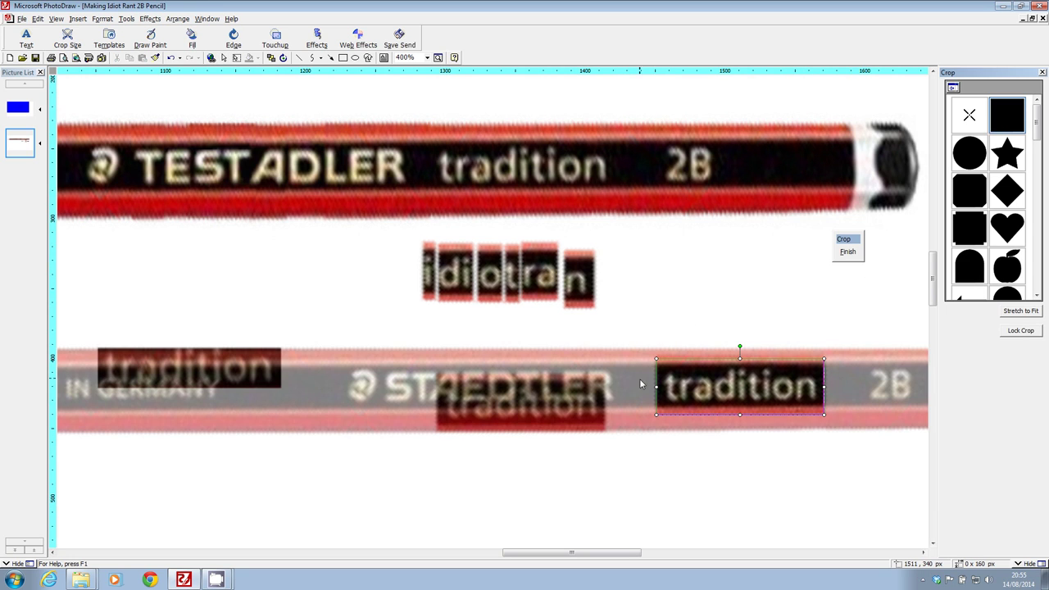
{"action": "left_click_drag", "start_coordinate": [825, 387], "coordinate": [757, 387]}
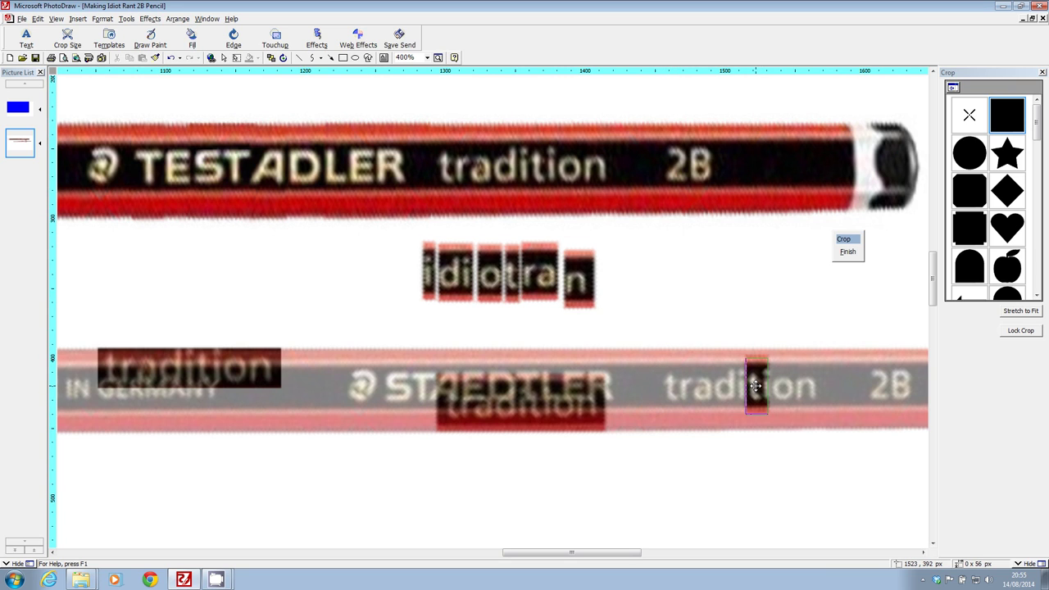
{"action": "left_click", "coordinate": [849, 252]}
{"action": "left_click_drag", "start_coordinate": [756, 382], "coordinate": [609, 275]}
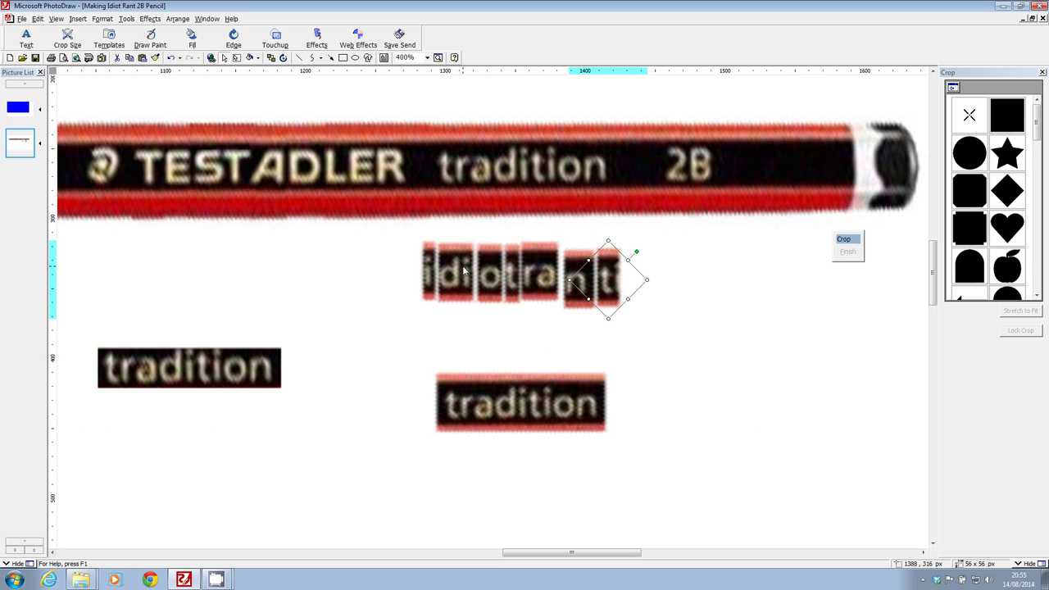
Step: Rearrange the strips: first "i" just below the pencil, last "t" above it, and the others in a spaced row above the "tradition" piece
{"action": "mouse_move", "coordinate": [427, 272]}
{"action": "left_mouse_down"}
{"action": "mouse_move", "coordinate": [444, 166]}
{"action": "mouse_move", "coordinate": [443, 189]}
{"action": "left_mouse_up"}
{"action": "left_click_drag", "start_coordinate": [607, 281], "coordinate": [598, 230]}
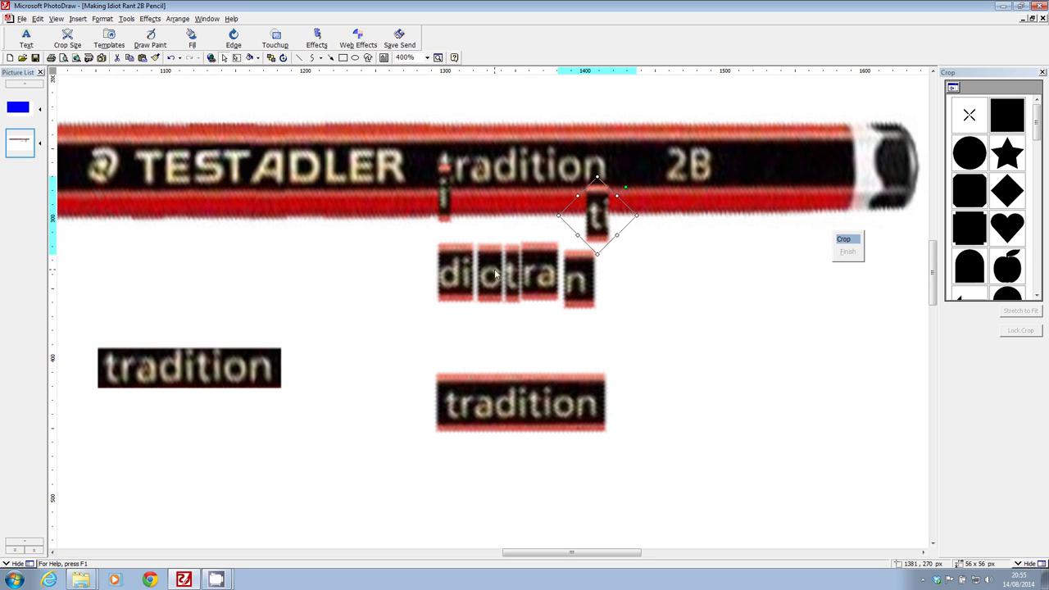
{"action": "left_click_drag", "start_coordinate": [459, 271], "coordinate": [487, 326]}
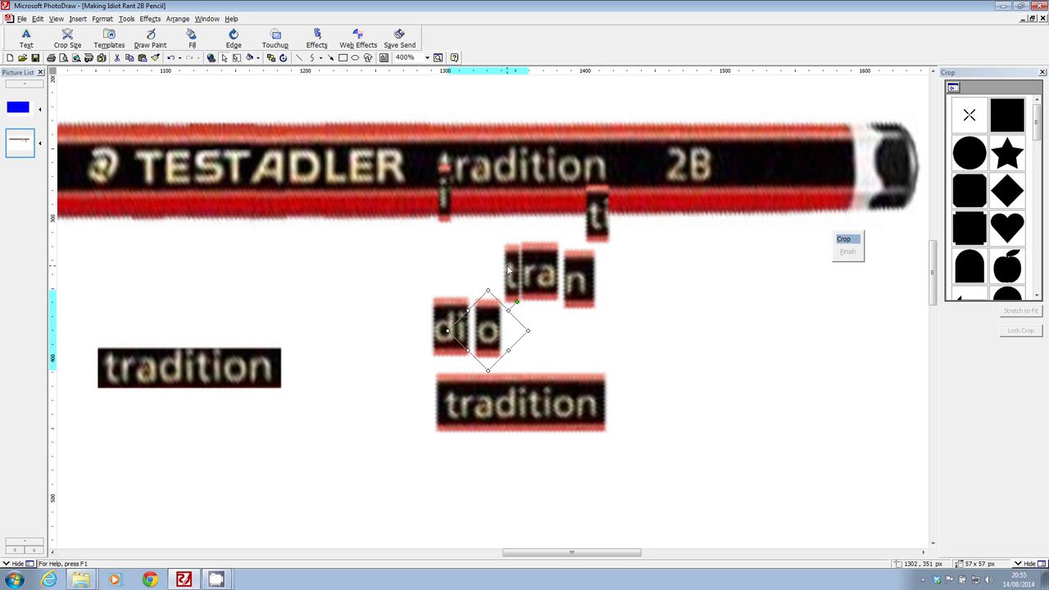
{"action": "left_click_drag", "start_coordinate": [510, 273], "coordinate": [517, 318]}
{"action": "left_click_drag", "start_coordinate": [579, 280], "coordinate": [596, 320]}
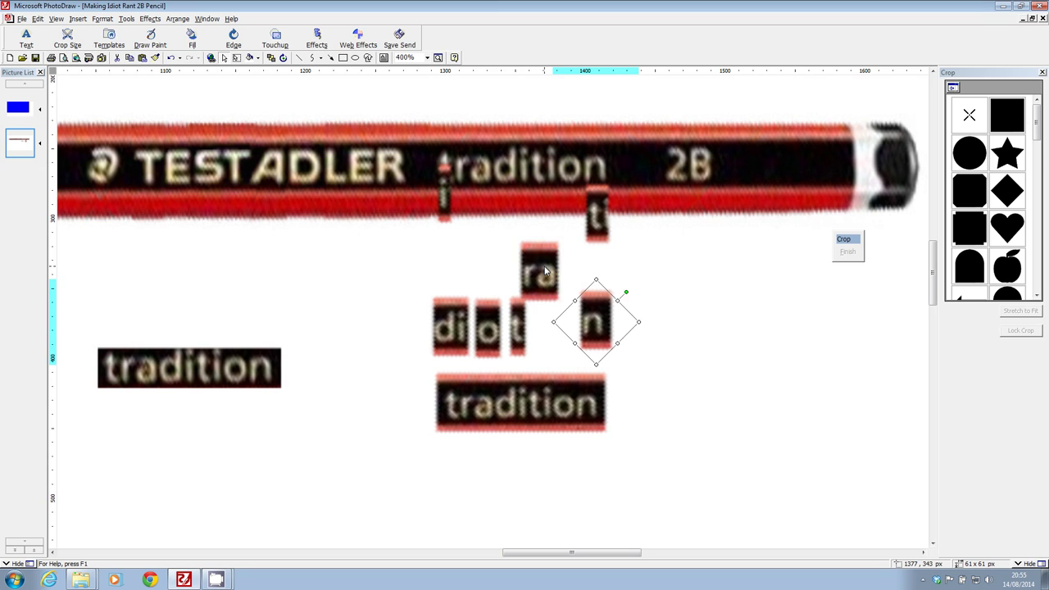
{"action": "left_click_drag", "start_coordinate": [545, 270], "coordinate": [547, 331]}
{"action": "left_click_drag", "start_coordinate": [445, 196], "coordinate": [446, 242]}
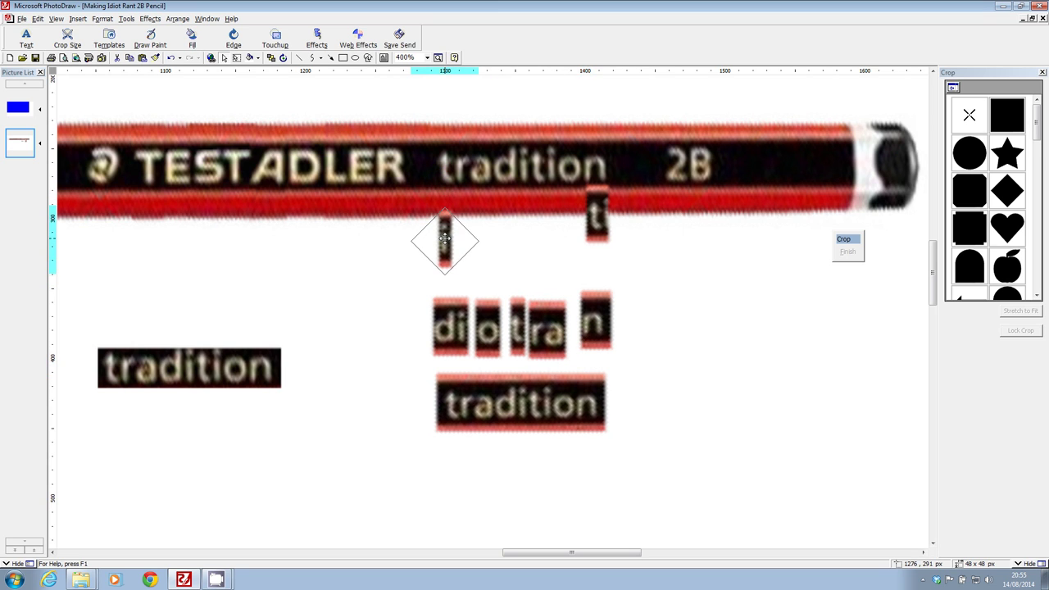
{"action": "left_click_drag", "start_coordinate": [607, 223], "coordinate": [604, 105]}
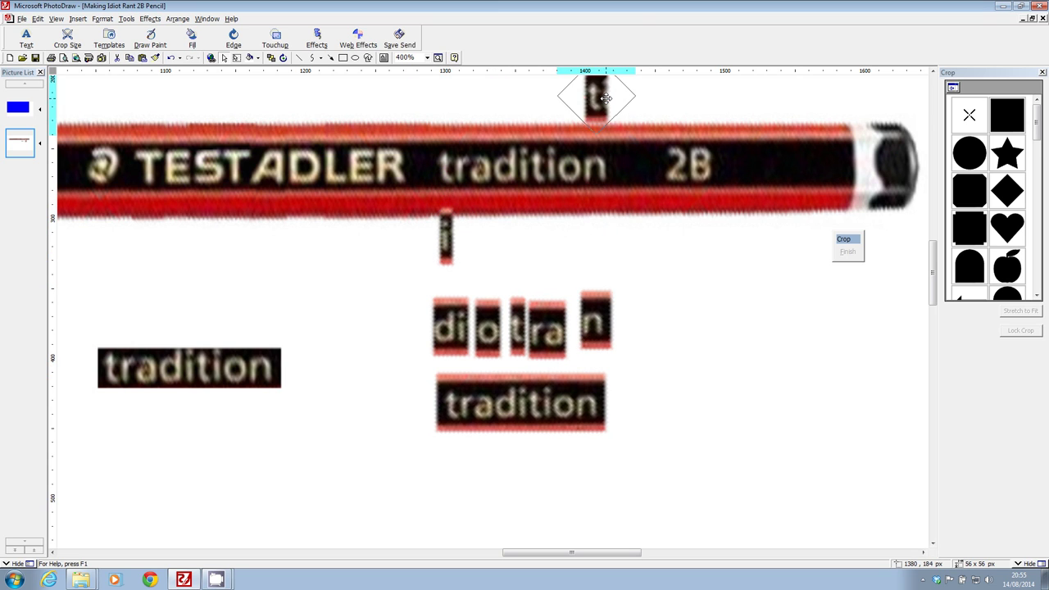
{"action": "left_click", "coordinate": [447, 234]}
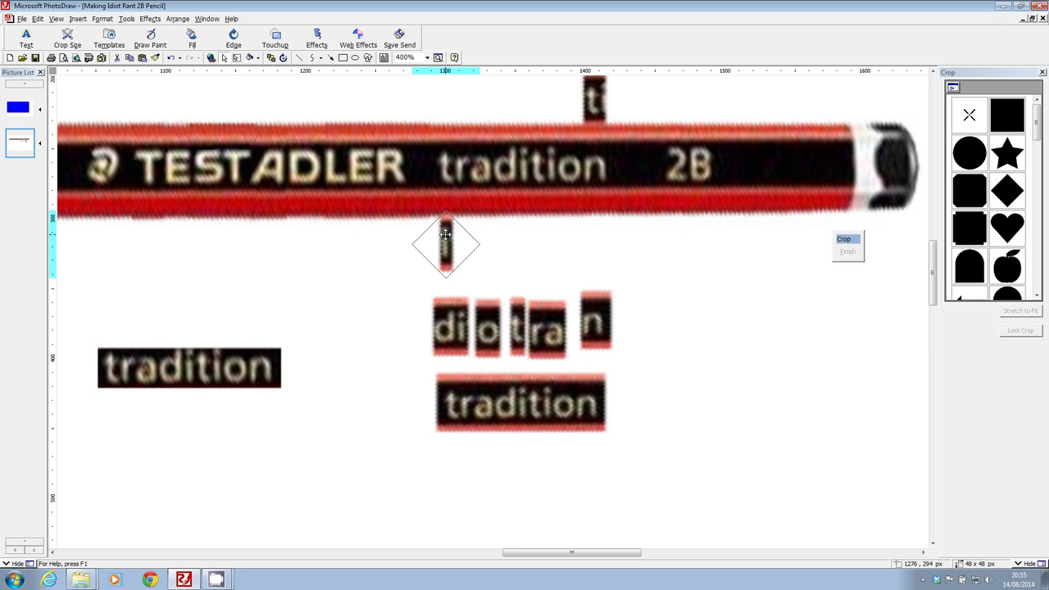
Step: Start Clone Paint on the pencil picture with a small round brush
{"action": "left_click", "coordinate": [495, 169]}
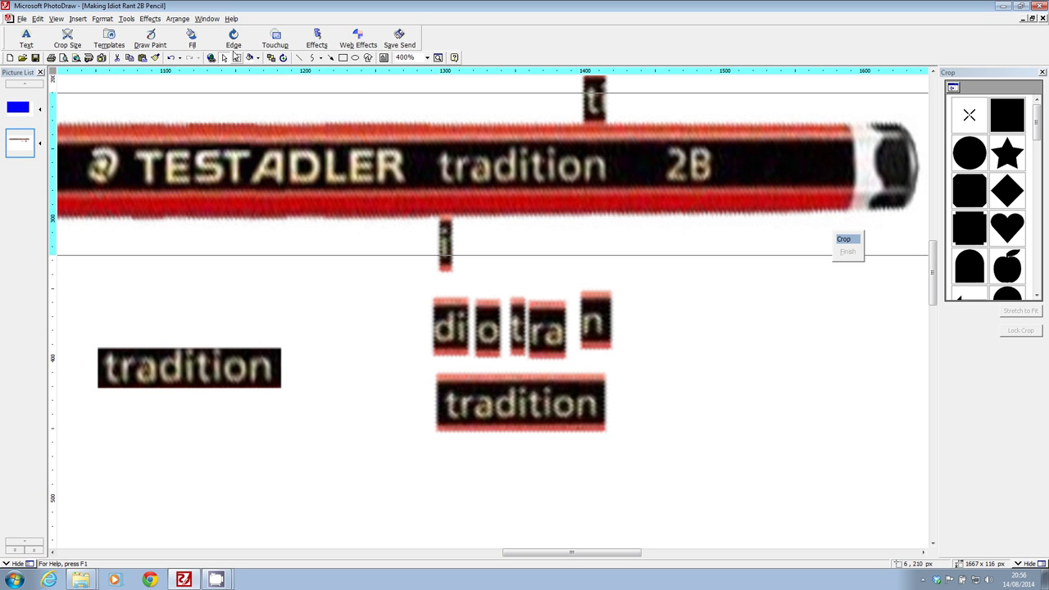
{"action": "left_click", "coordinate": [268, 38]}
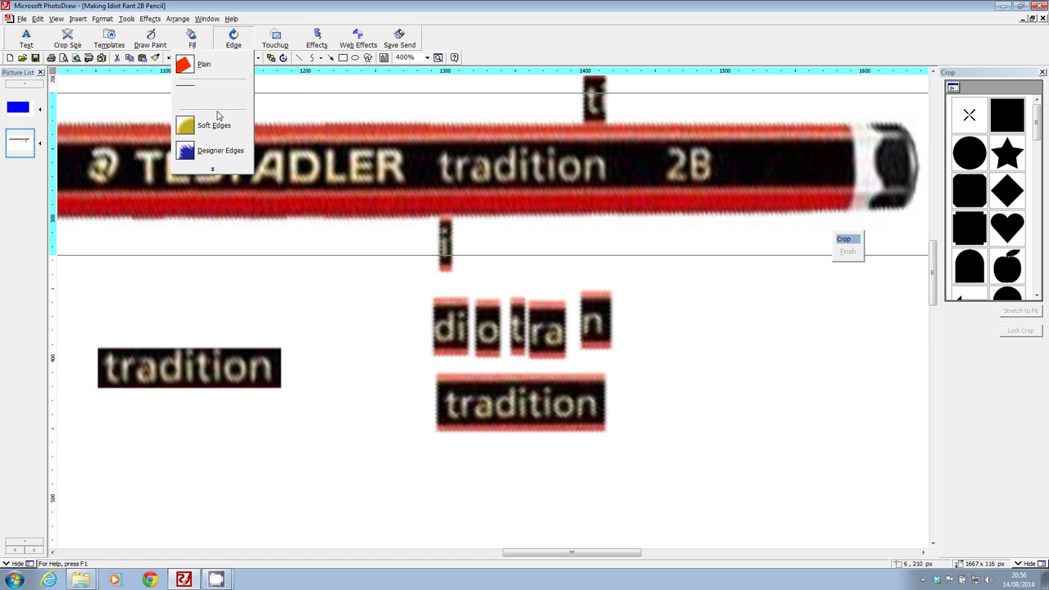
{"action": "left_click", "coordinate": [222, 174]}
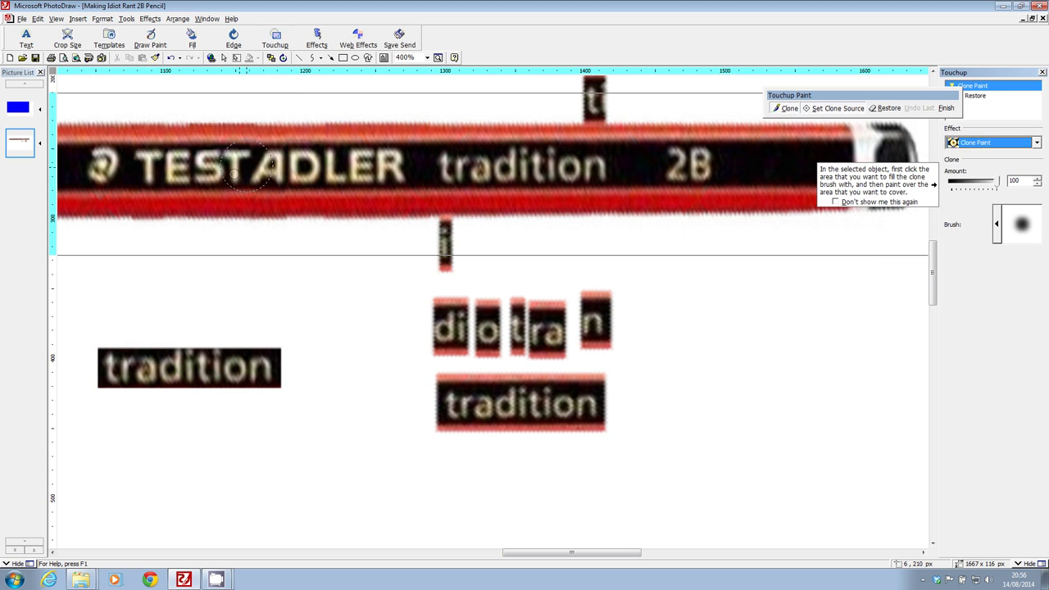
{"action": "left_click", "coordinate": [998, 232]}
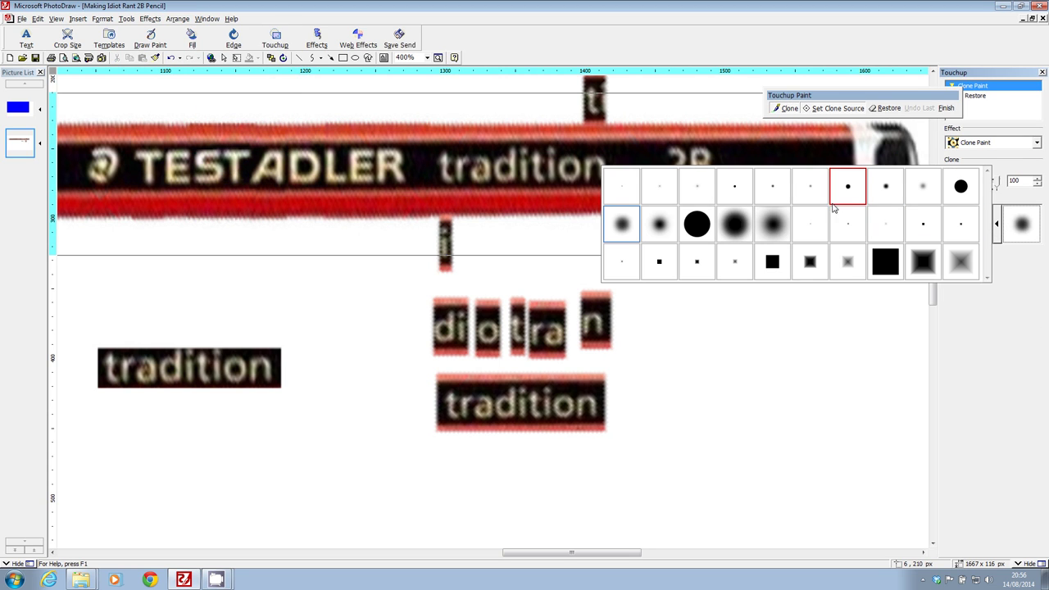
{"action": "left_click", "coordinate": [740, 190]}
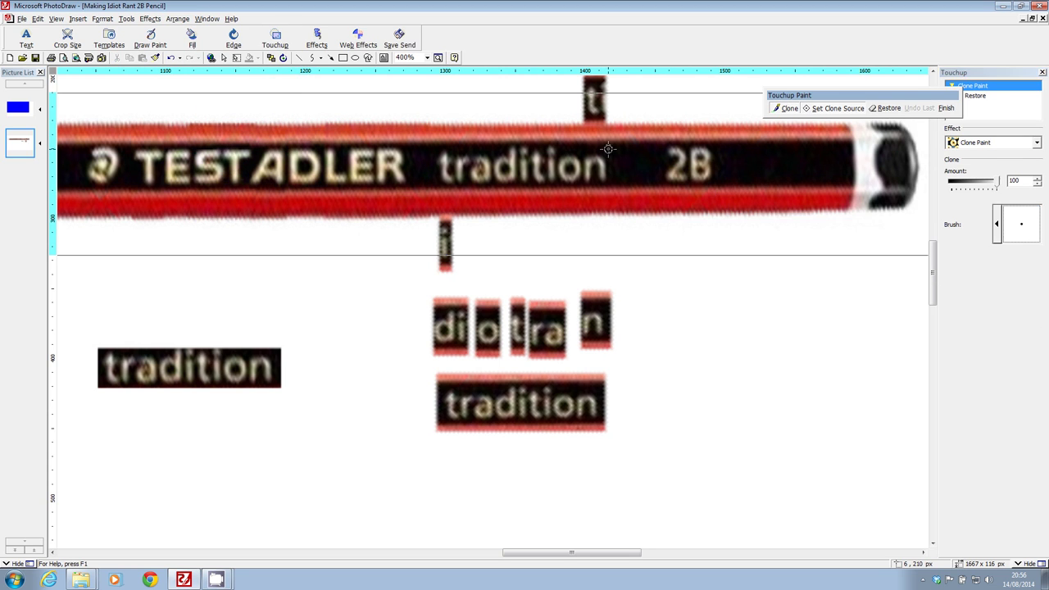
Step: Clone black background over the final "n" of the pencil's "tradition" lettering
{"action": "left_click_drag", "start_coordinate": [616, 164], "coordinate": [598, 166]}
{"action": "left_click", "coordinate": [824, 109]}
{"action": "left_click", "coordinate": [443, 161]}
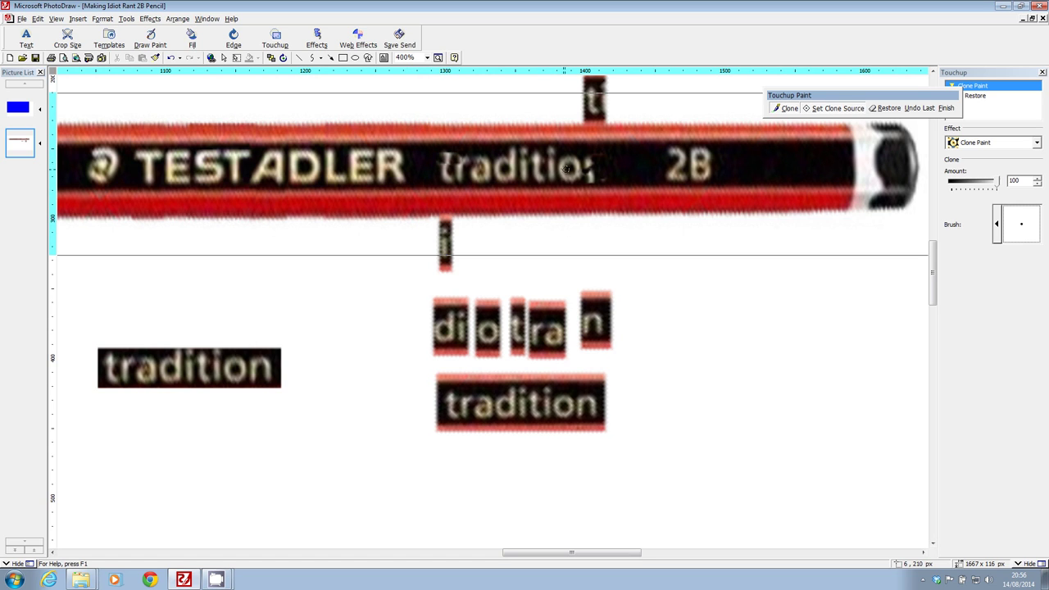
{"action": "mouse_move", "coordinate": [607, 161]}
{"action": "left_mouse_down"}
{"action": "mouse_move", "coordinate": [569, 162]}
{"action": "mouse_move", "coordinate": [592, 158]}
{"action": "left_mouse_up"}
{"action": "left_click", "coordinate": [836, 108]}
{"action": "left_click", "coordinate": [756, 158]}
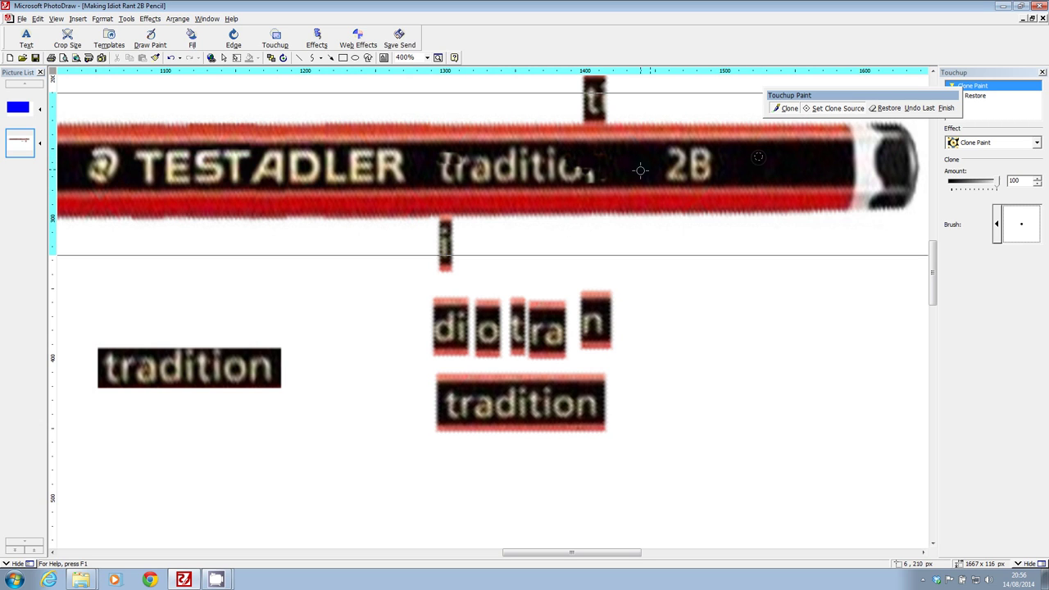
{"action": "left_click", "coordinate": [601, 156]}
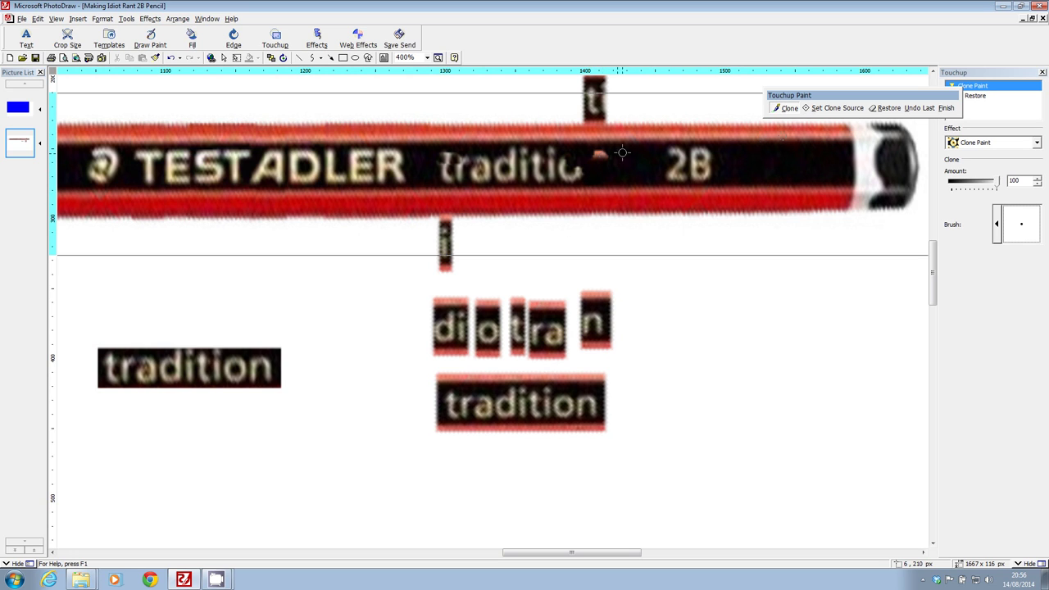
Step: Clone plain black from before "2B" over the red patch where the "n" was
{"action": "left_click", "coordinate": [832, 107]}
{"action": "left_click", "coordinate": [636, 164]}
{"action": "left_click_drag", "start_coordinate": [590, 157], "coordinate": [611, 156]}
Step: Clone black over parts of the first "t" and the "o" of the pencil's "tradition" lettering
{"action": "left_click", "coordinate": [824, 109]}
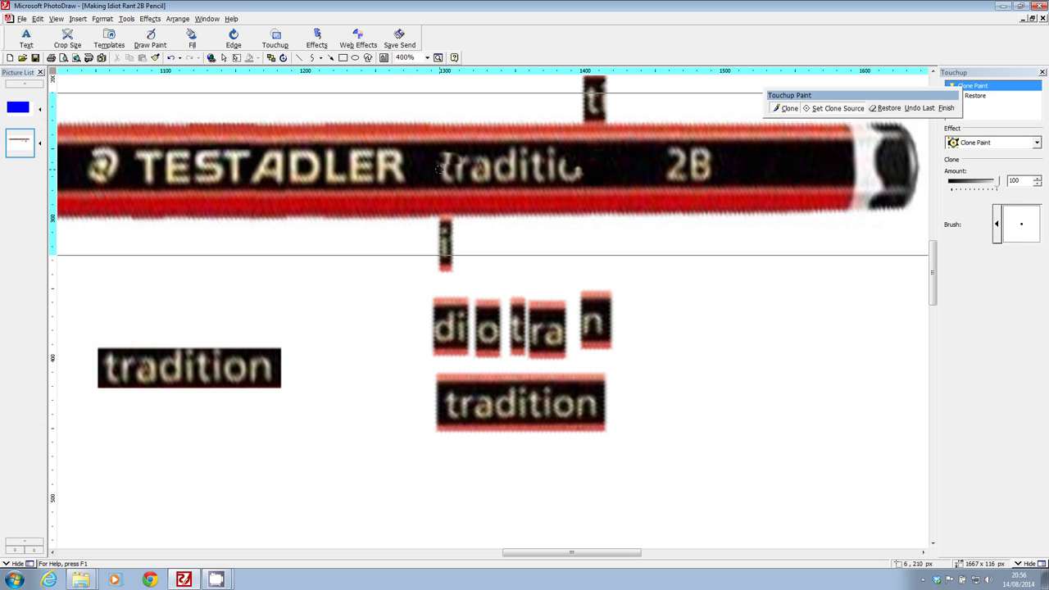
{"action": "left_click", "coordinate": [427, 170]}
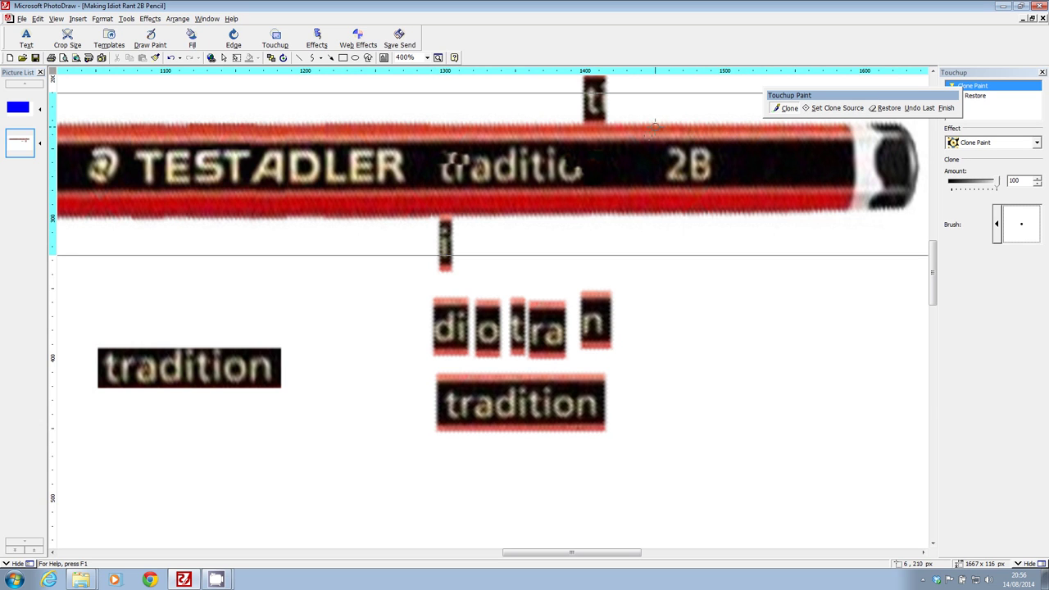
{"action": "left_click_drag", "start_coordinate": [566, 174], "coordinate": [570, 170]}
{"action": "left_click", "coordinate": [821, 108]}
{"action": "left_click", "coordinate": [595, 161]}
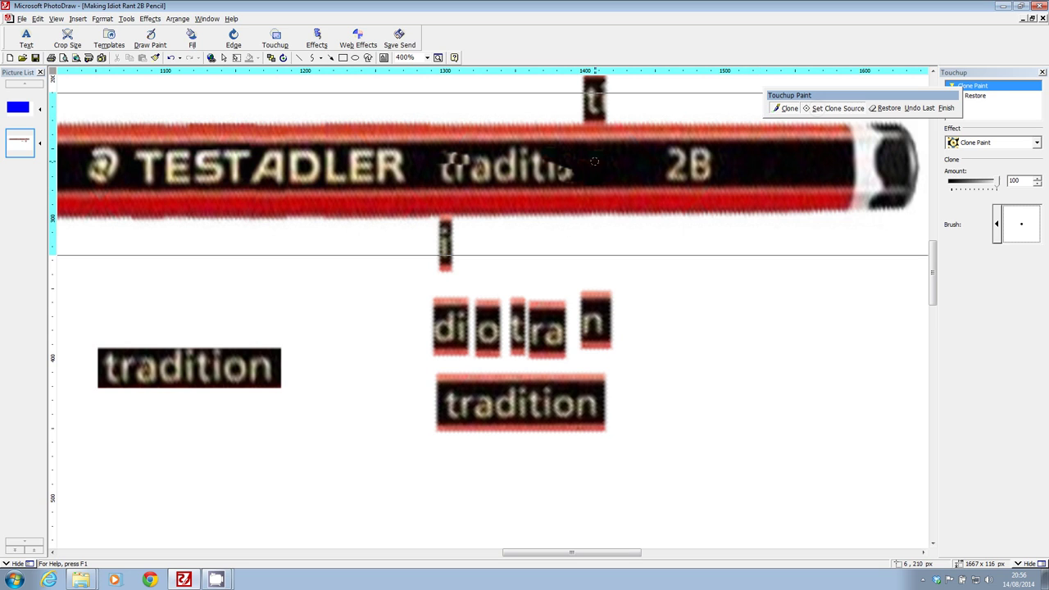
Step: Clone black over the "tion" remnants and the upper halves of the other letters in the pencil's "tradition", resampling black areas as needed
{"action": "mouse_move", "coordinate": [525, 164]}
{"action": "left_mouse_down"}
{"action": "mouse_move", "coordinate": [545, 158]}
{"action": "mouse_move", "coordinate": [511, 152]}
{"action": "left_mouse_up"}
{"action": "left_click", "coordinate": [832, 108]}
{"action": "left_click", "coordinate": [427, 178]}
{"action": "mouse_move", "coordinate": [443, 169]}
{"action": "left_mouse_down"}
{"action": "mouse_move", "coordinate": [460, 164]}
{"action": "mouse_move", "coordinate": [448, 174]}
{"action": "left_mouse_up"}
{"action": "left_click", "coordinate": [835, 109]}
{"action": "left_click", "coordinate": [490, 168]}
{"action": "mouse_move", "coordinate": [480, 161]}
{"action": "left_mouse_down"}
{"action": "mouse_move", "coordinate": [599, 159]}
{"action": "mouse_move", "coordinate": [548, 164]}
{"action": "mouse_move", "coordinate": [571, 170]}
{"action": "mouse_move", "coordinate": [547, 166]}
{"action": "mouse_move", "coordinate": [568, 170]}
{"action": "mouse_move", "coordinate": [540, 178]}
{"action": "mouse_move", "coordinate": [530, 168]}
{"action": "mouse_move", "coordinate": [539, 164]}
{"action": "mouse_move", "coordinate": [462, 162]}
{"action": "left_mouse_up"}
{"action": "left_click", "coordinate": [835, 108]}
{"action": "left_click", "coordinate": [554, 168]}
{"action": "left_click", "coordinate": [816, 110]}
{"action": "left_click", "coordinate": [539, 164]}
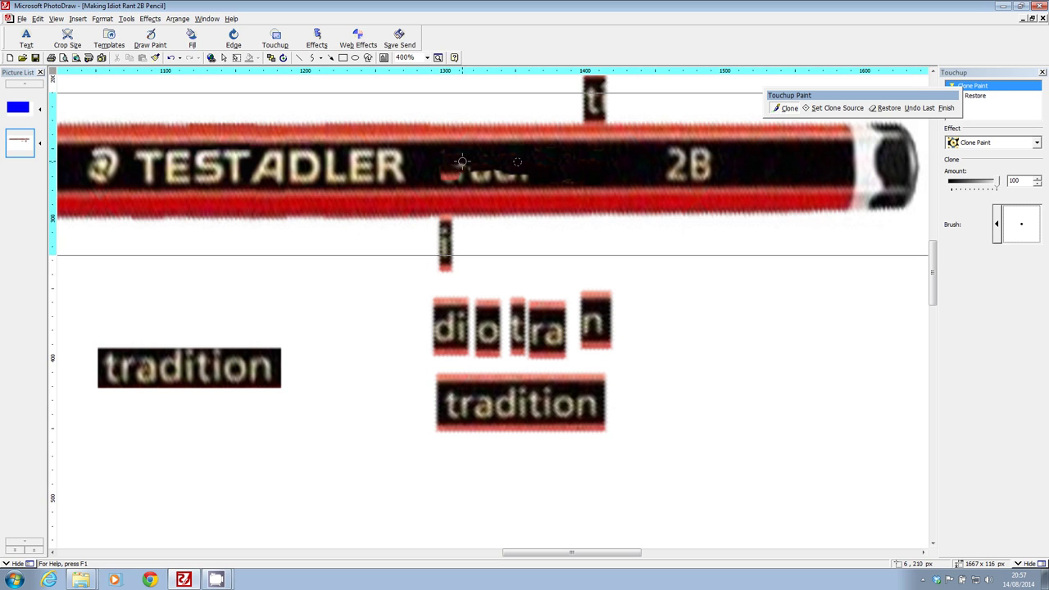
Step: Clone black over the red patch and the leftover base of the first letters after "TESTADLER"
{"action": "left_click", "coordinate": [819, 108]}
{"action": "left_click", "coordinate": [589, 171]}
{"action": "left_click", "coordinate": [824, 110]}
{"action": "left_click", "coordinate": [489, 160]}
{"action": "mouse_move", "coordinate": [471, 161]}
{"action": "left_mouse_down"}
{"action": "mouse_move", "coordinate": [449, 177]}
{"action": "mouse_move", "coordinate": [457, 170]}
{"action": "left_mouse_up"}
{"action": "left_click", "coordinate": [797, 110]}
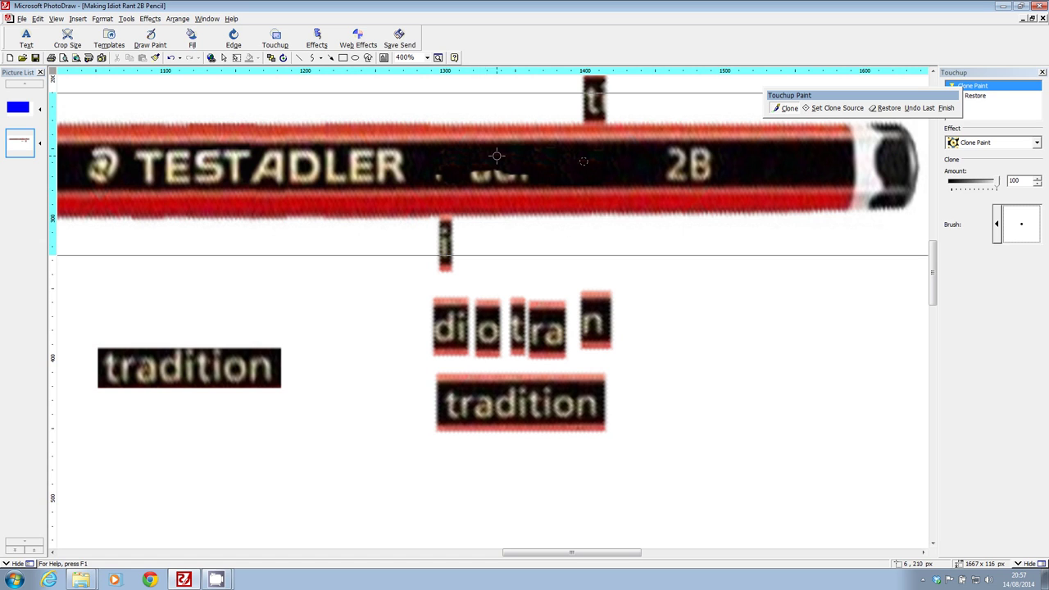
Step: Clone black over the last "tradition" remnants on the pencil, finish the touch-up and save the picture
{"action": "left_click", "coordinate": [834, 108]}
{"action": "left_click", "coordinate": [462, 164]}
{"action": "left_click", "coordinate": [834, 109]}
{"action": "left_click", "coordinate": [544, 170]}
{"action": "mouse_move", "coordinate": [456, 174]}
{"action": "left_mouse_down"}
{"action": "mouse_move", "coordinate": [528, 176]}
{"action": "mouse_move", "coordinate": [470, 171]}
{"action": "left_mouse_up"}
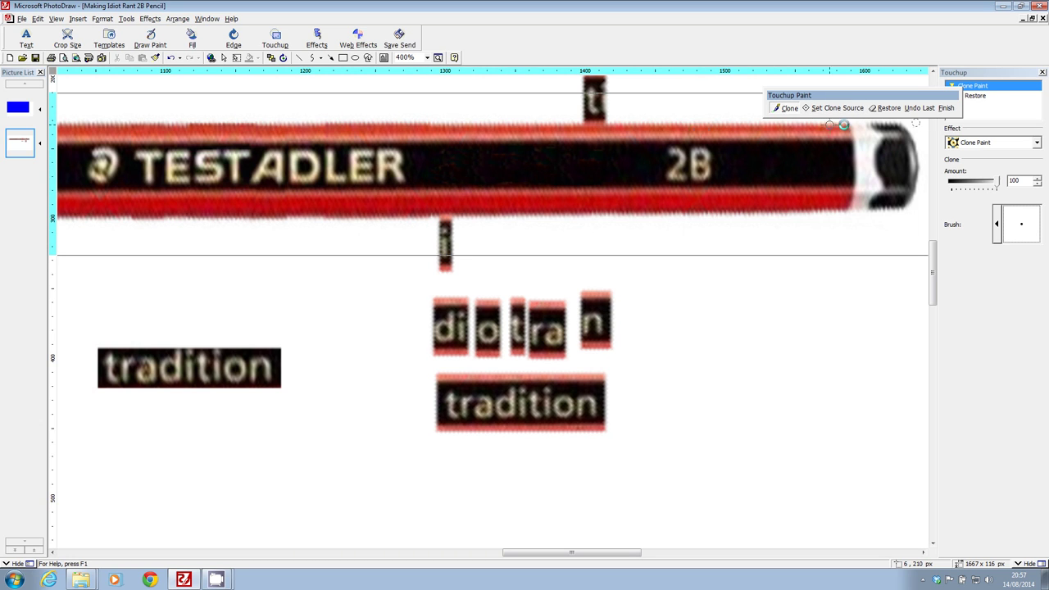
{"action": "left_click", "coordinate": [946, 107]}
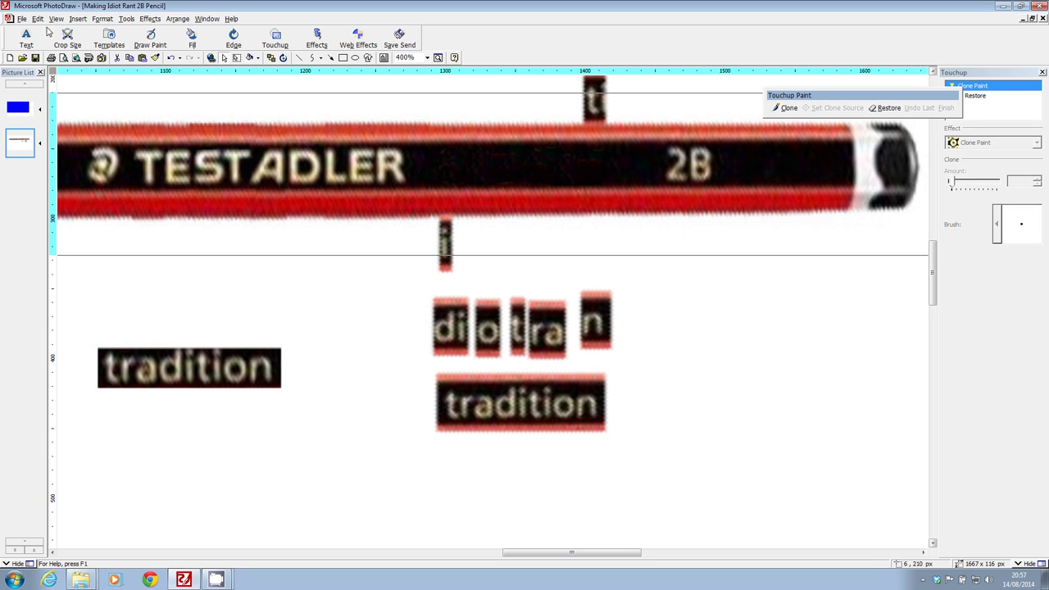
{"action": "left_click", "coordinate": [23, 18]}
Step: Place the "i" strip on the pencil's cleared black band after "TESTADLER" and move the "di" strip aside
{"action": "left_click", "coordinate": [446, 249]}
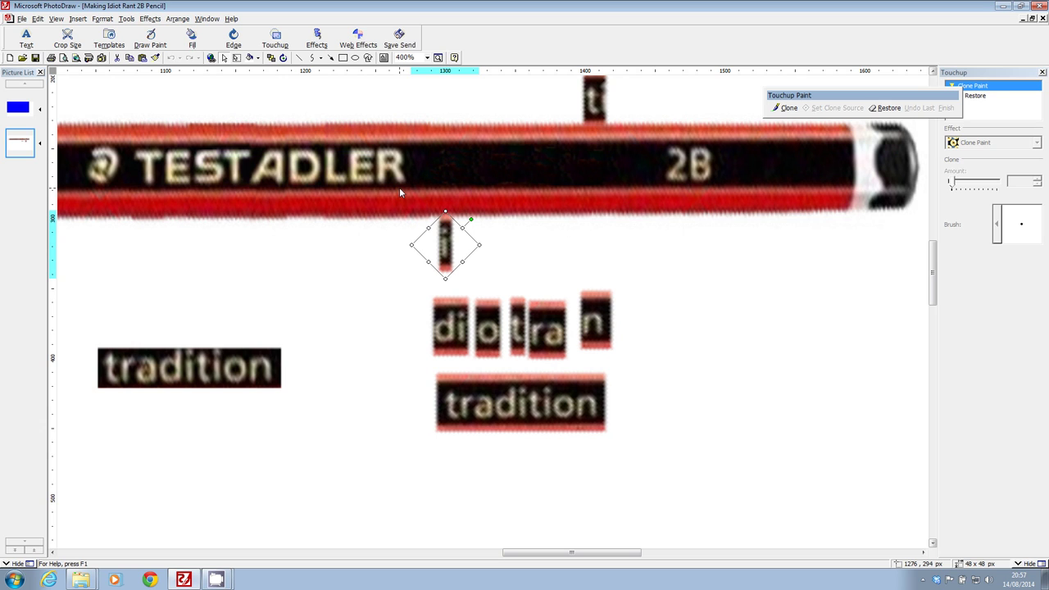
{"action": "left_click_drag", "start_coordinate": [445, 245], "coordinate": [447, 166]}
{"action": "mouse_move", "coordinate": [450, 326]}
{"action": "left_mouse_down"}
{"action": "mouse_move", "coordinate": [457, 263]}
{"action": "mouse_move", "coordinate": [500, 187]}
{"action": "mouse_move", "coordinate": [499, 241]}
{"action": "mouse_move", "coordinate": [384, 282]}
{"action": "left_mouse_up"}
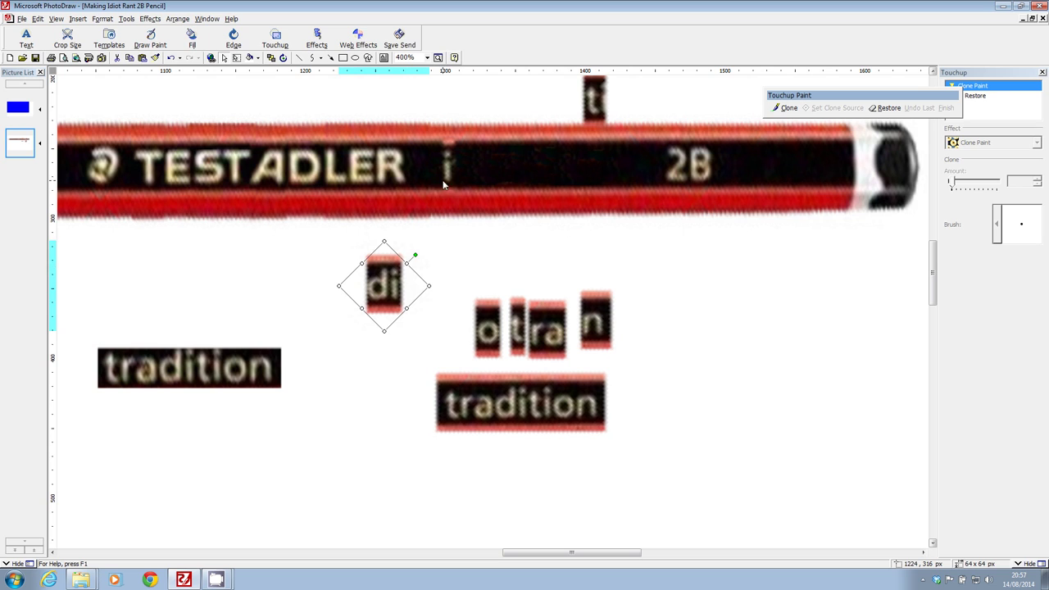
{"action": "left_click", "coordinate": [448, 172]}
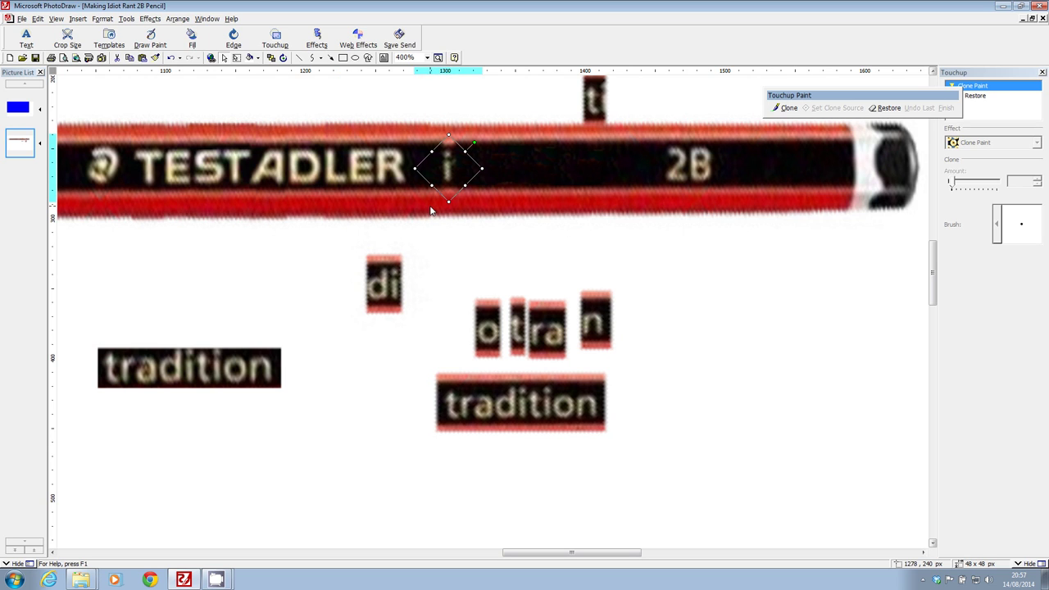
Step: Draw a rectangle AutoShape about 109 x 58 px across the pencil's lower edge, below the "2B"
{"action": "left_click", "coordinate": [150, 39]}
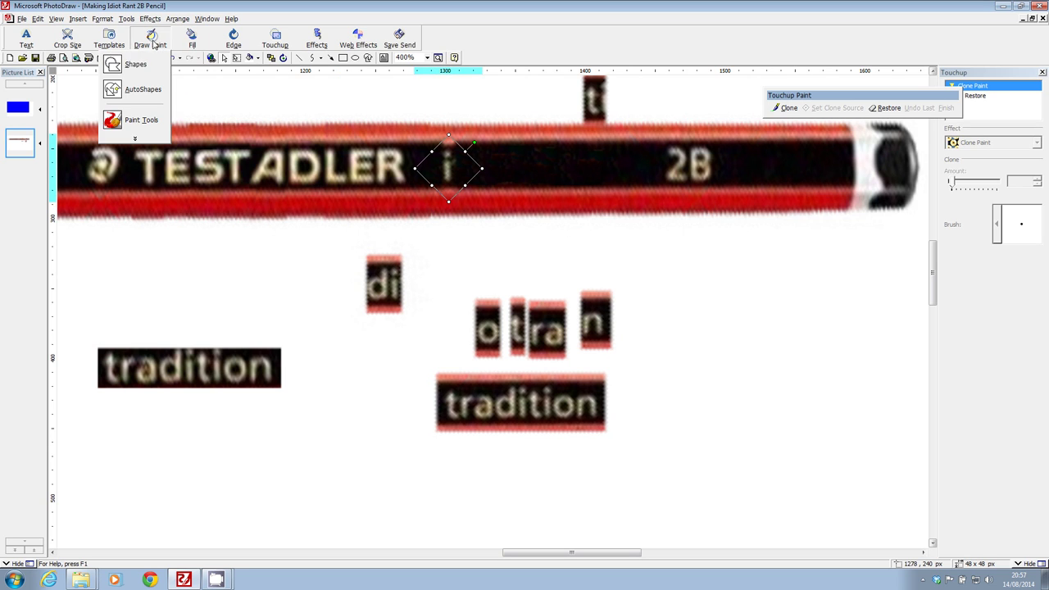
{"action": "left_click", "coordinate": [119, 68]}
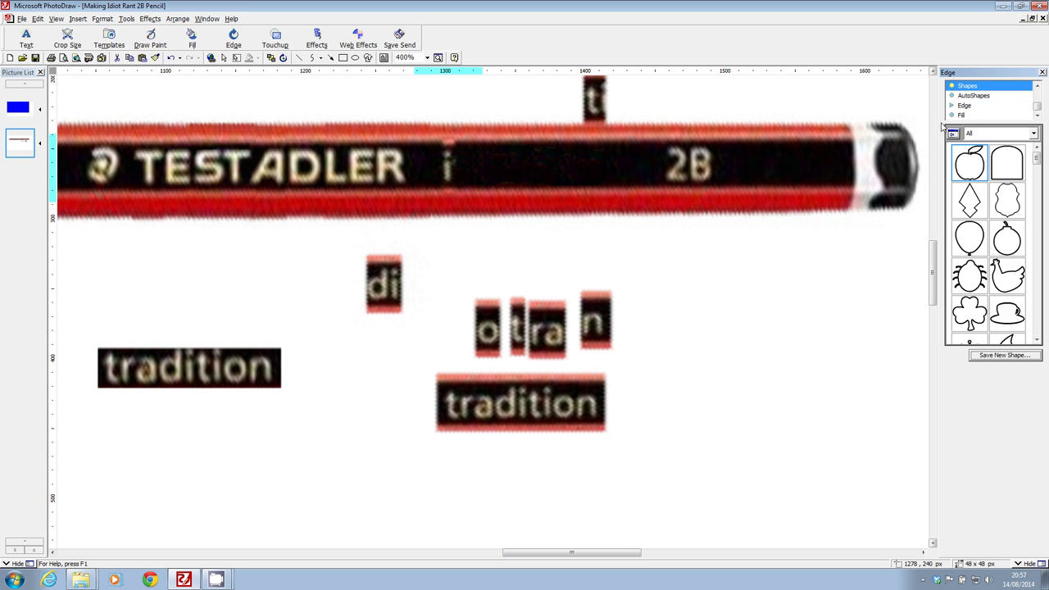
{"action": "left_click", "coordinate": [974, 95]}
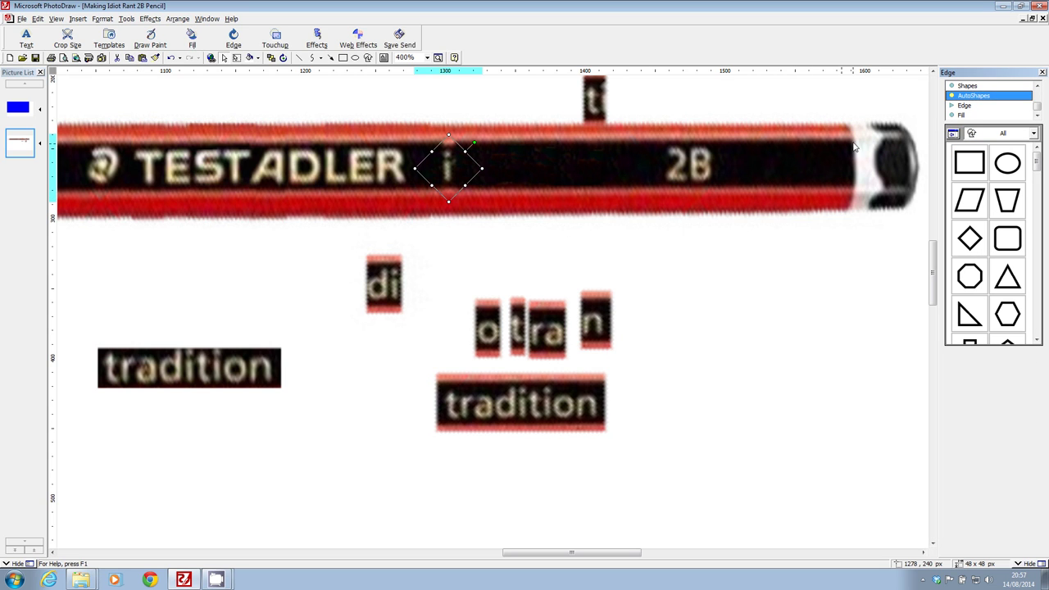
{"action": "left_click", "coordinate": [971, 86]}
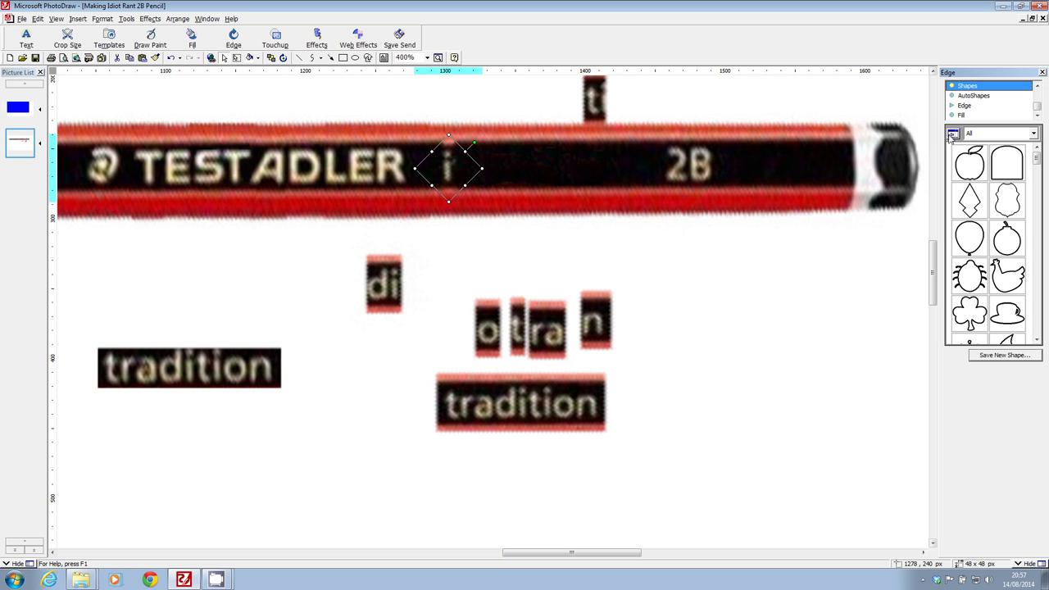
{"action": "left_click", "coordinate": [151, 39]}
{"action": "left_click", "coordinate": [131, 63]}
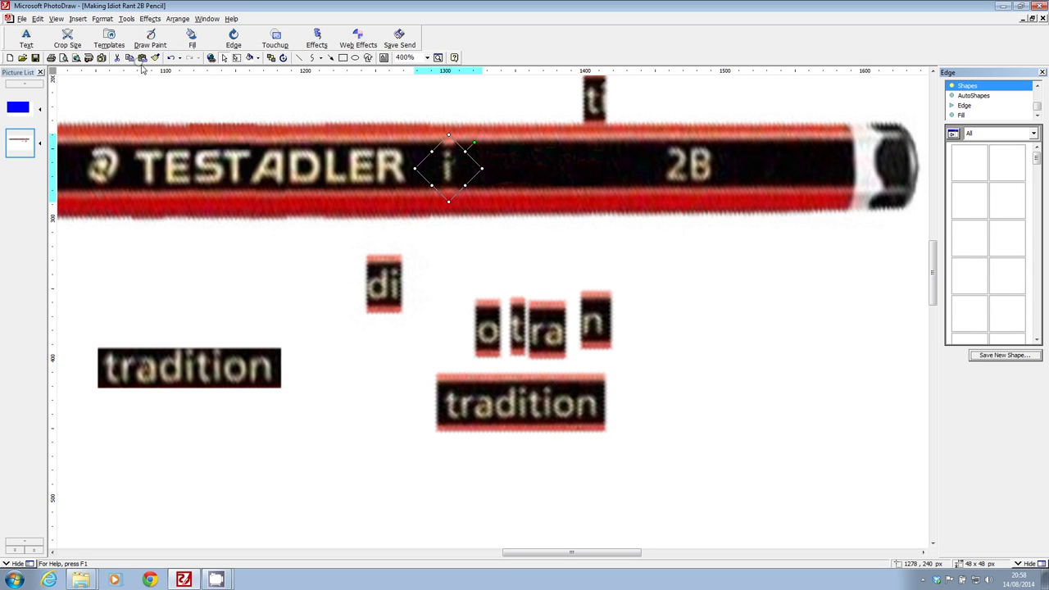
{"action": "left_click", "coordinate": [974, 95]}
{"action": "left_click", "coordinate": [970, 162]}
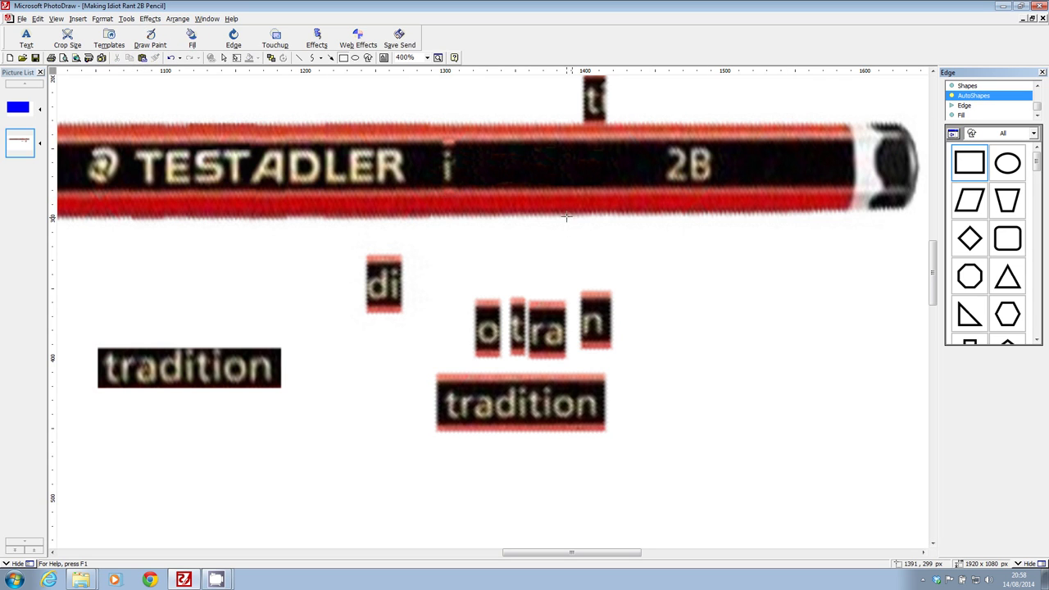
{"action": "mouse_move", "coordinate": [541, 187]}
{"action": "left_mouse_down"}
{"action": "mouse_move", "coordinate": [703, 257]}
{"action": "mouse_move", "coordinate": [694, 265]}
{"action": "left_mouse_up"}
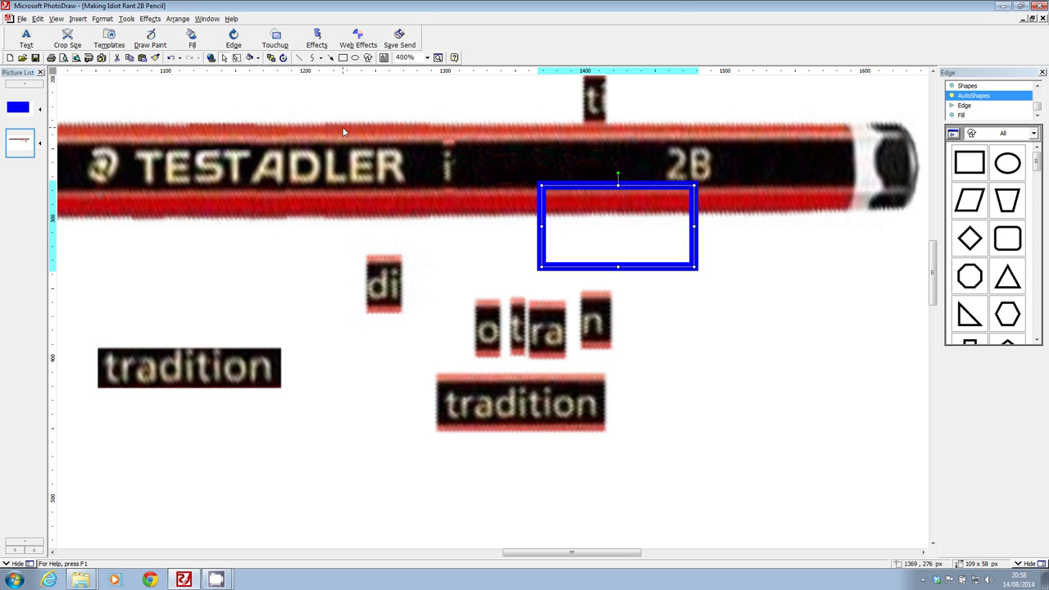
Step: Fill the rectangle with solid blue
{"action": "left_click", "coordinate": [191, 38]}
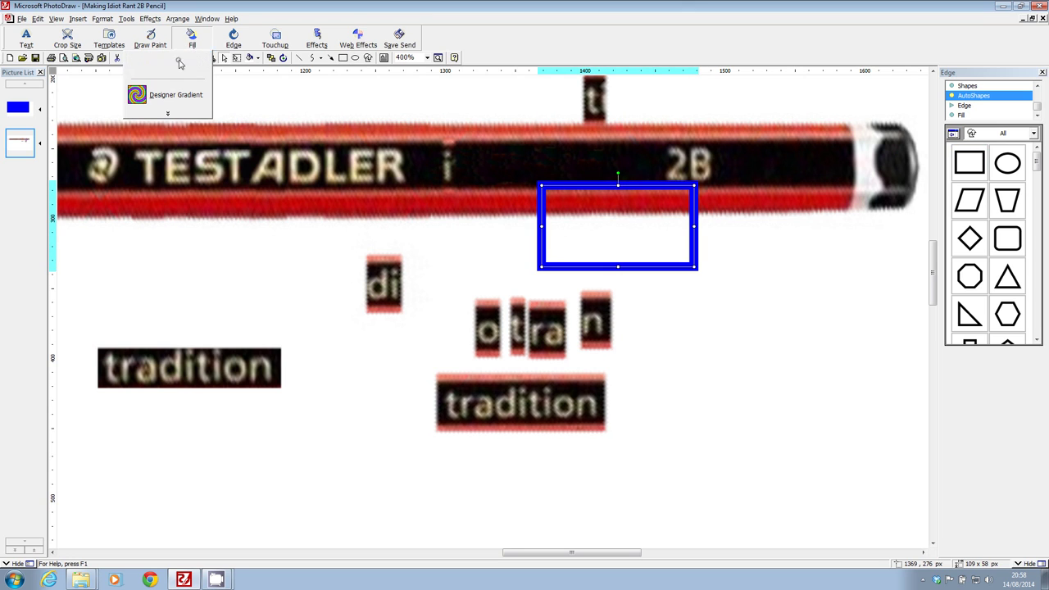
{"action": "left_click", "coordinate": [180, 64]}
{"action": "left_click", "coordinate": [984, 111]}
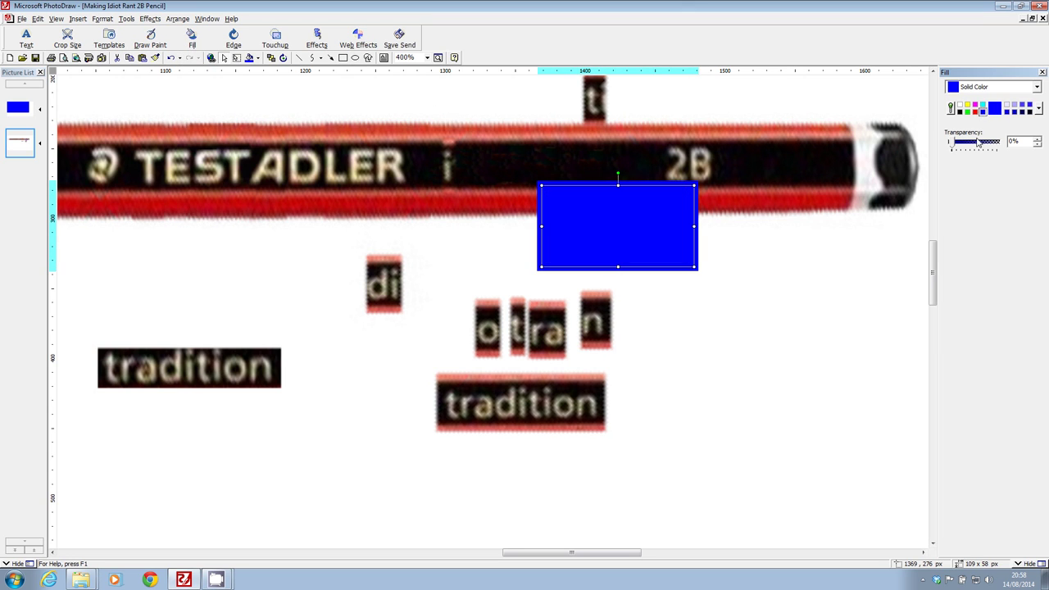
Step: Bring the pencil's "i" strip to the front and position the blue rectangle behind it as a contrasting backdrop
{"action": "left_click_drag", "start_coordinate": [678, 225], "coordinate": [504, 245]}
{"action": "left_click", "coordinate": [451, 176]}
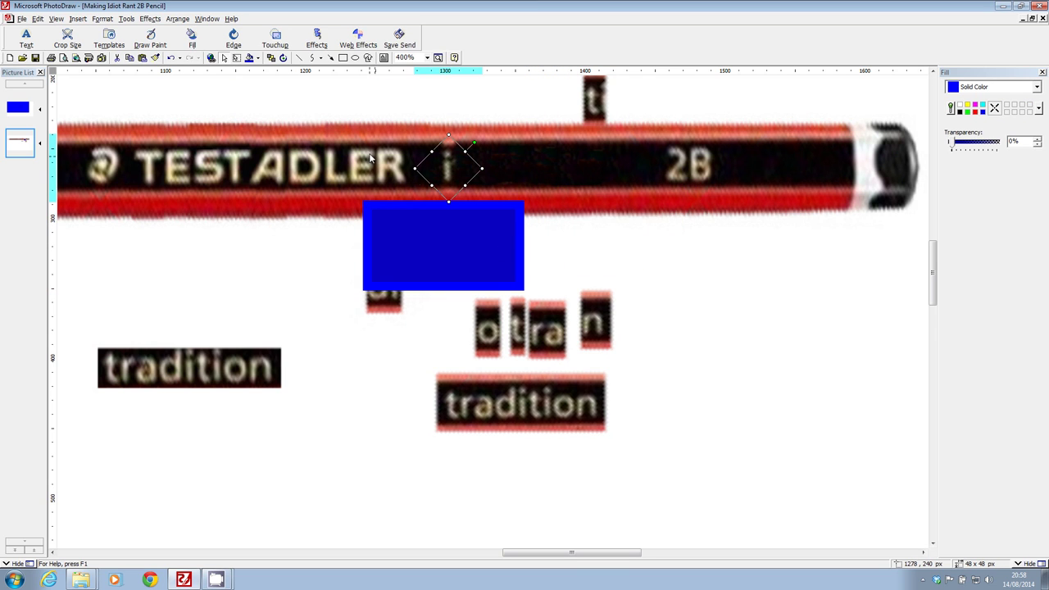
{"action": "left_click", "coordinate": [271, 58]}
{"action": "left_click", "coordinate": [201, 73]}
{"action": "left_click_drag", "start_coordinate": [460, 262], "coordinate": [471, 180]}
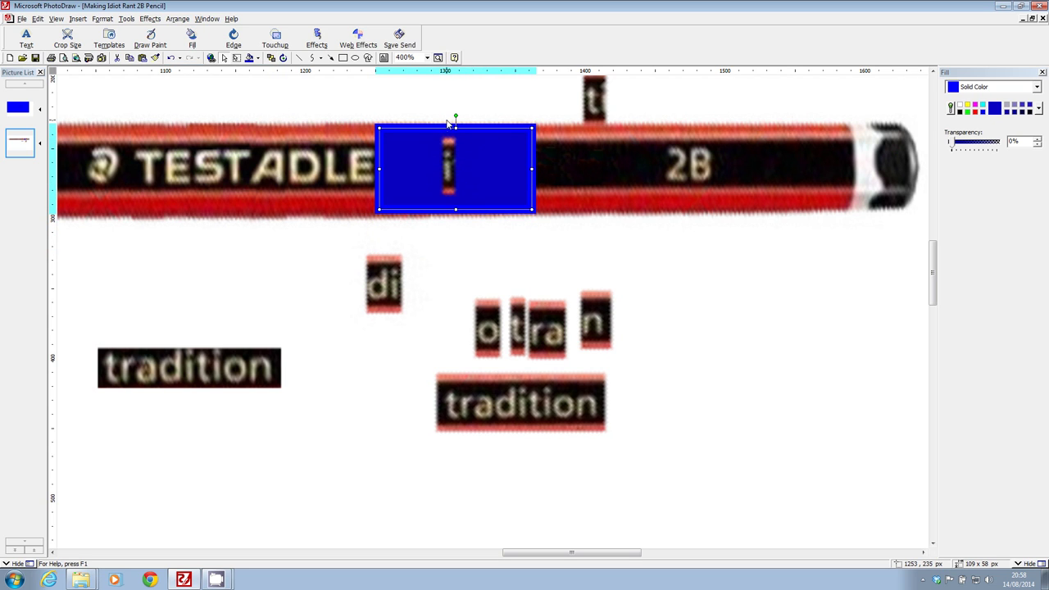
{"action": "left_click", "coordinate": [426, 58]}
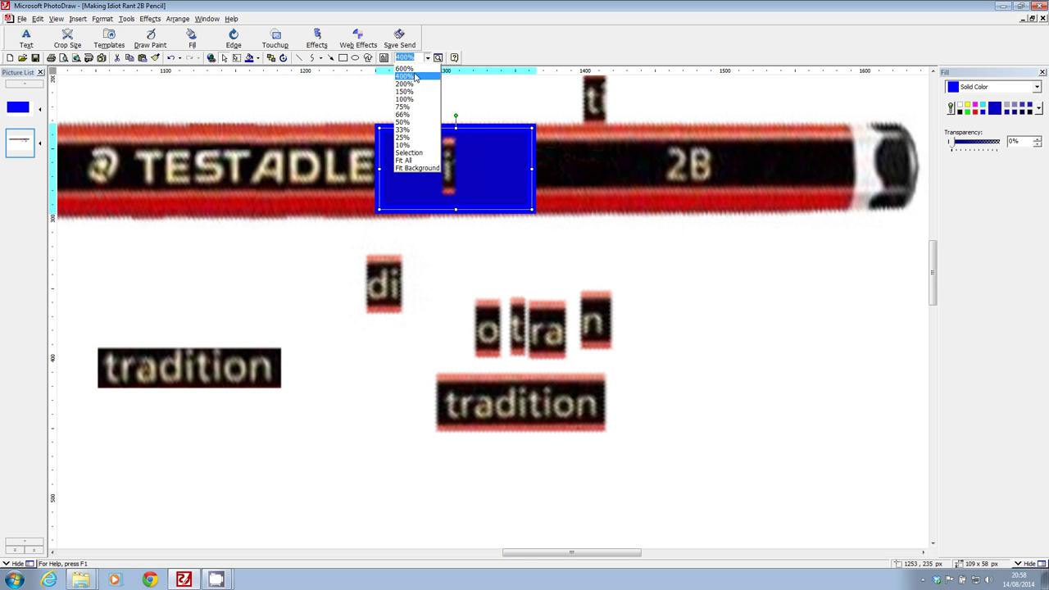
{"action": "left_click", "coordinate": [410, 73]}
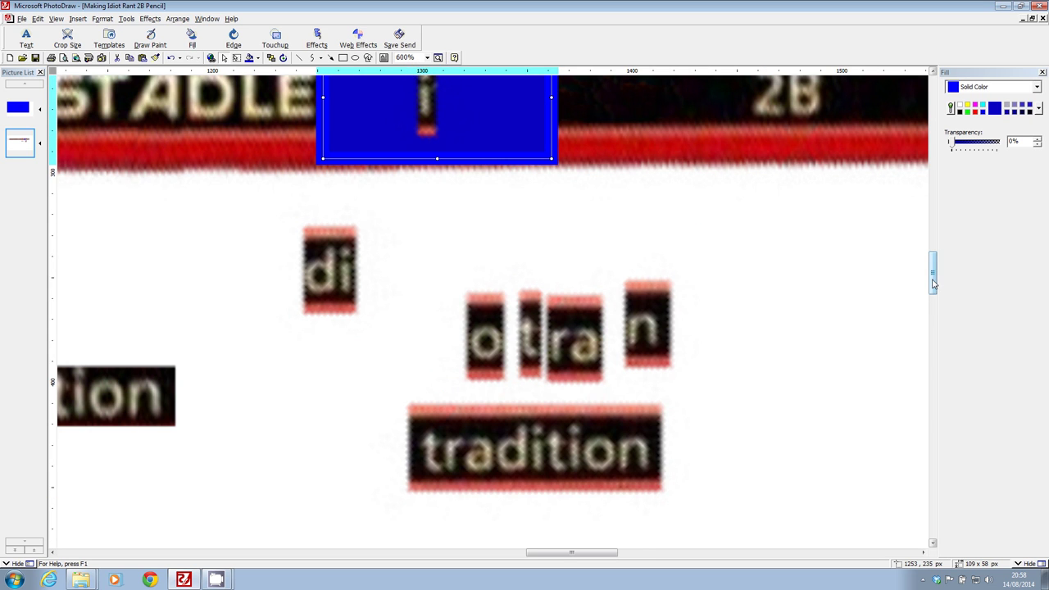
{"action": "left_click_drag", "start_coordinate": [933, 283], "coordinate": [933, 267]}
{"action": "left_click", "coordinate": [276, 38]}
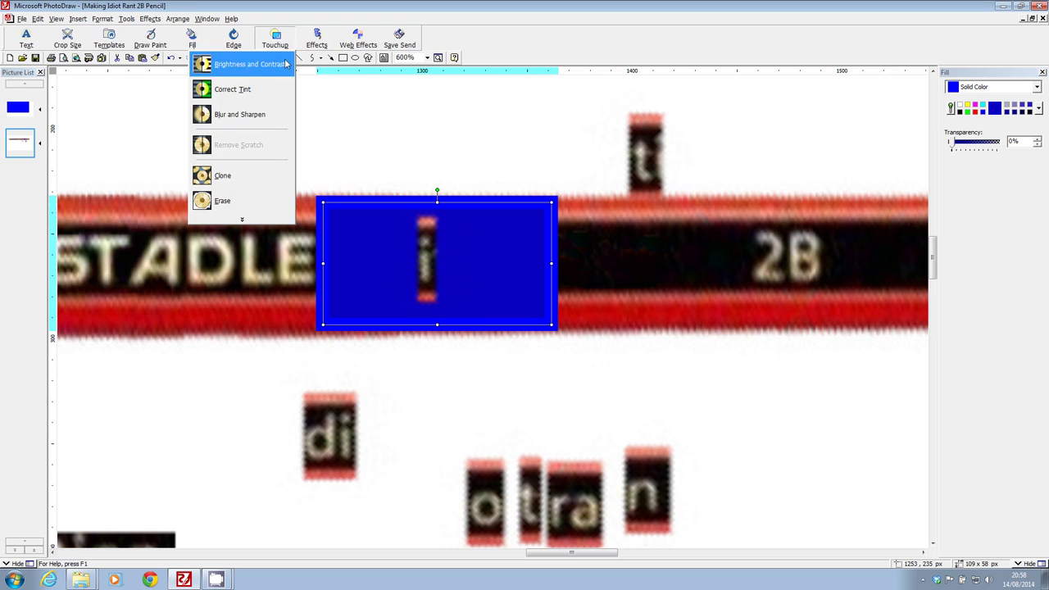
{"action": "left_click", "coordinate": [222, 200]}
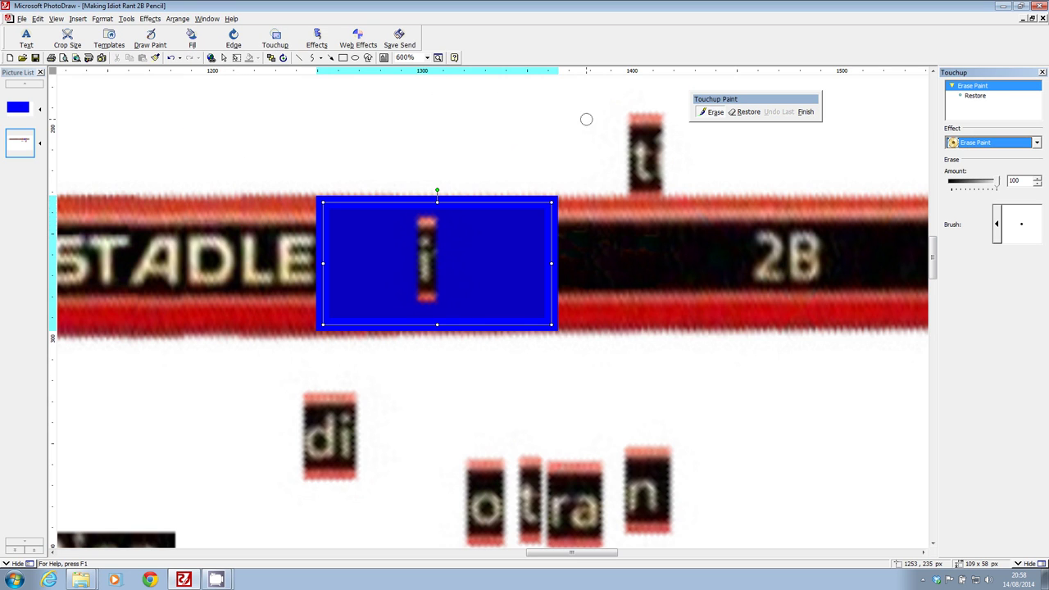
{"action": "left_click_drag", "start_coordinate": [451, 230], "coordinate": [453, 264]}
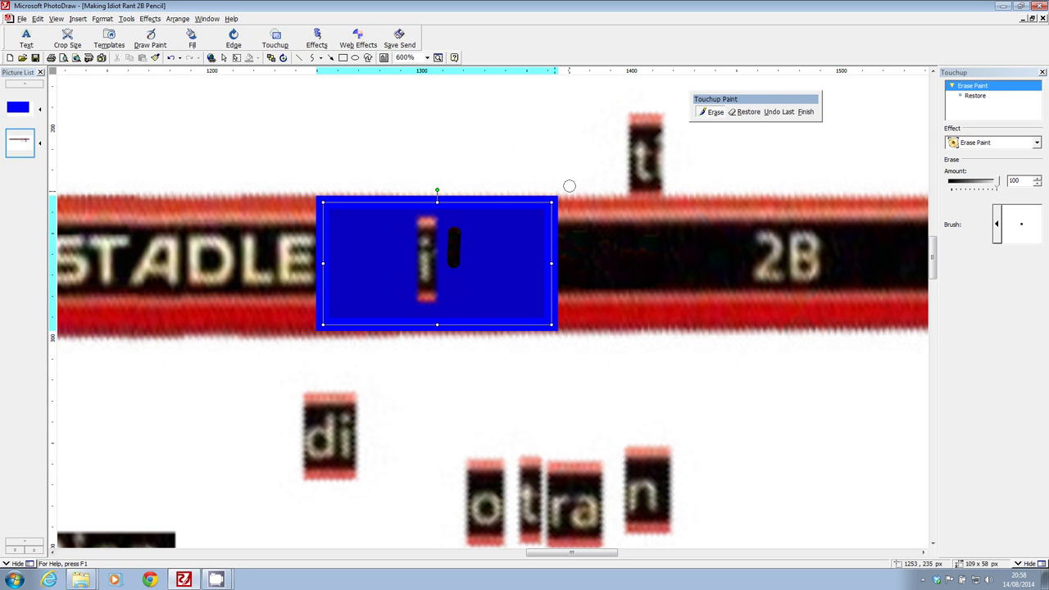
{"action": "left_click", "coordinate": [780, 112]}
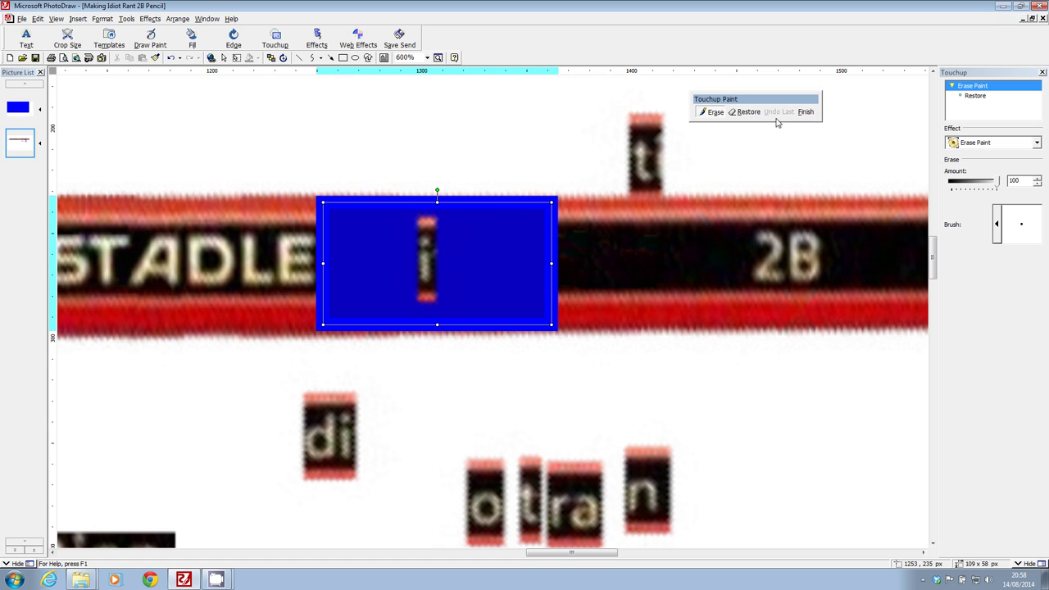
{"action": "left_click", "coordinate": [802, 112]}
Step: Erase black from the right edge of the "i" strip and shift the blue backdrop clear of the "TESTADLER" lettering
{"action": "left_click", "coordinate": [434, 233]}
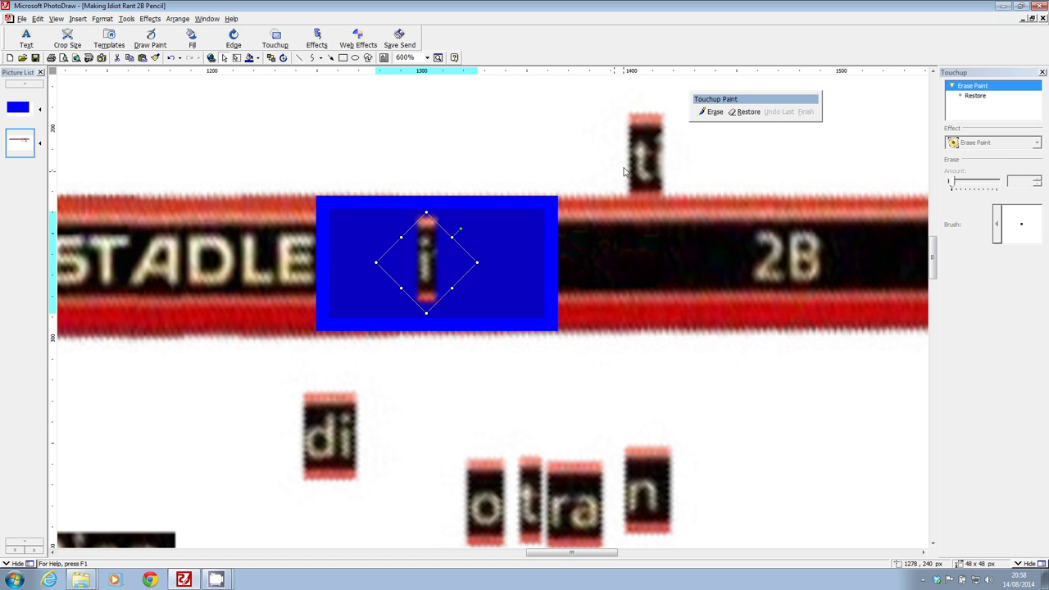
{"action": "left_click", "coordinate": [712, 112]}
{"action": "left_click", "coordinate": [452, 271]}
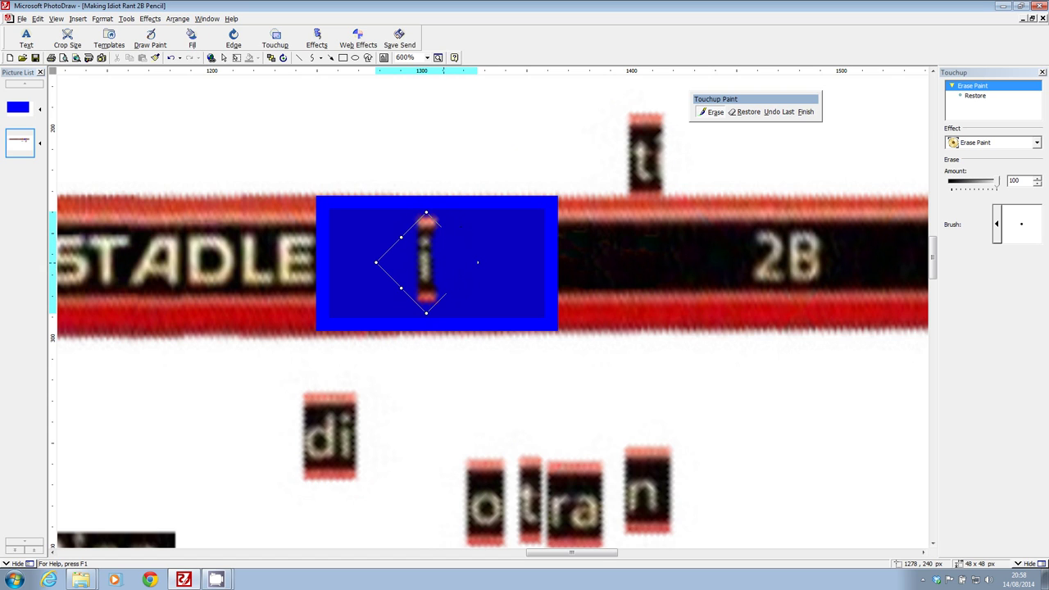
{"action": "left_click", "coordinate": [806, 111]}
{"action": "mouse_move", "coordinate": [381, 210]}
{"action": "left_mouse_down"}
{"action": "mouse_move", "coordinate": [737, 313]}
{"action": "mouse_move", "coordinate": [414, 196]}
{"action": "left_mouse_up"}
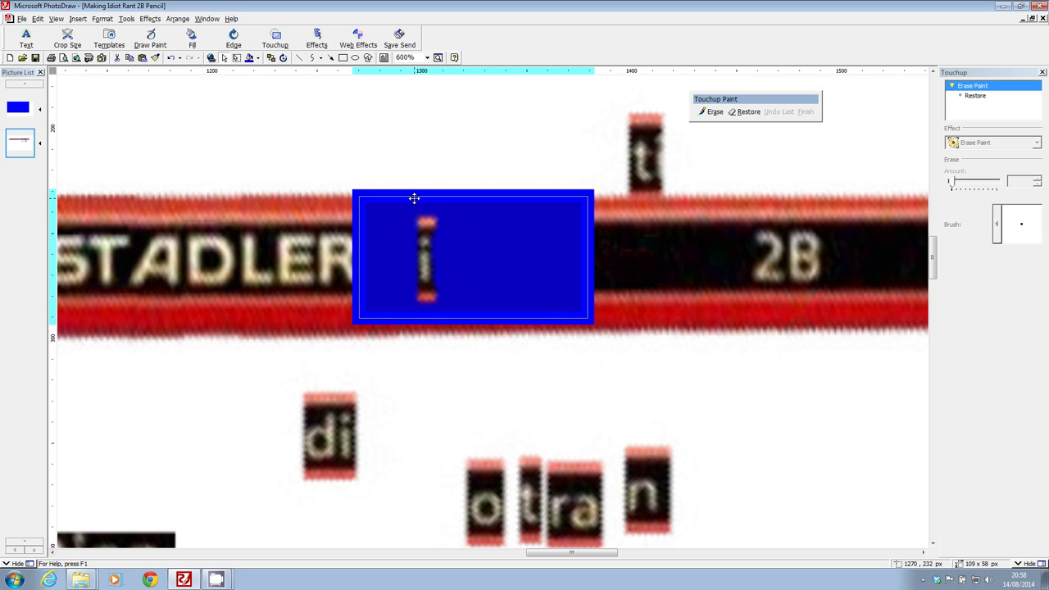
Step: Erase the remaining black margins beside the letter on the "i" strip with the smallest round brush
{"action": "left_click", "coordinate": [712, 112]}
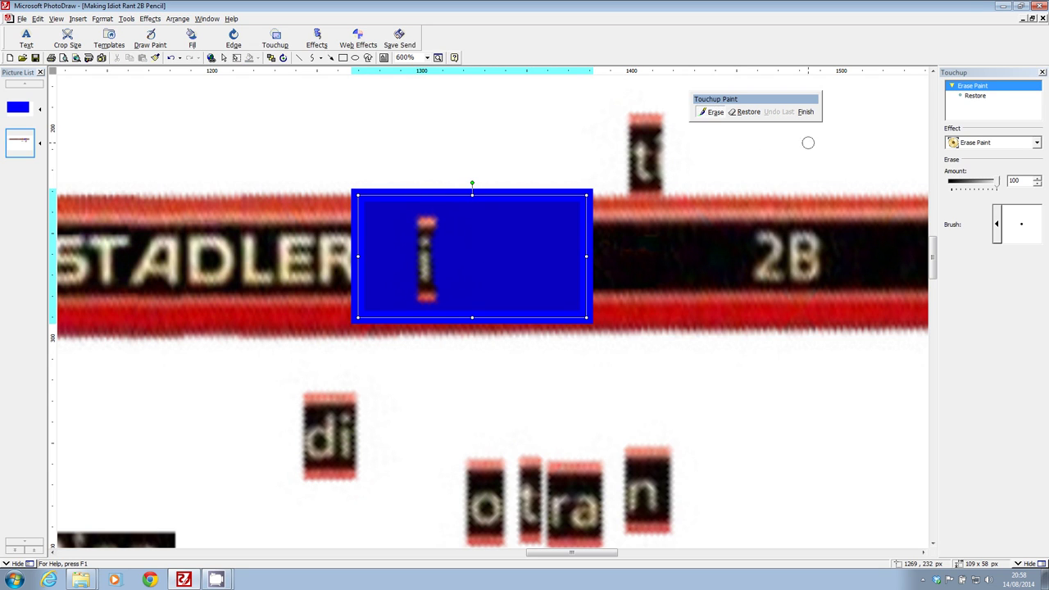
{"action": "left_click", "coordinate": [997, 223]}
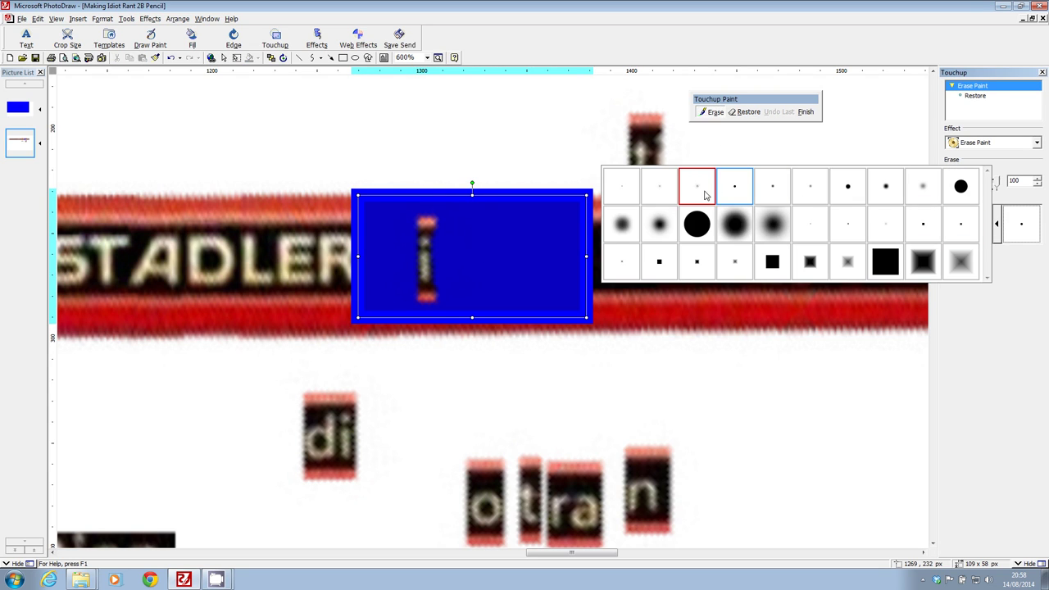
{"action": "left_click", "coordinate": [623, 188]}
{"action": "left_click_drag", "start_coordinate": [401, 285], "coordinate": [428, 283]}
{"action": "left_click", "coordinate": [780, 112]}
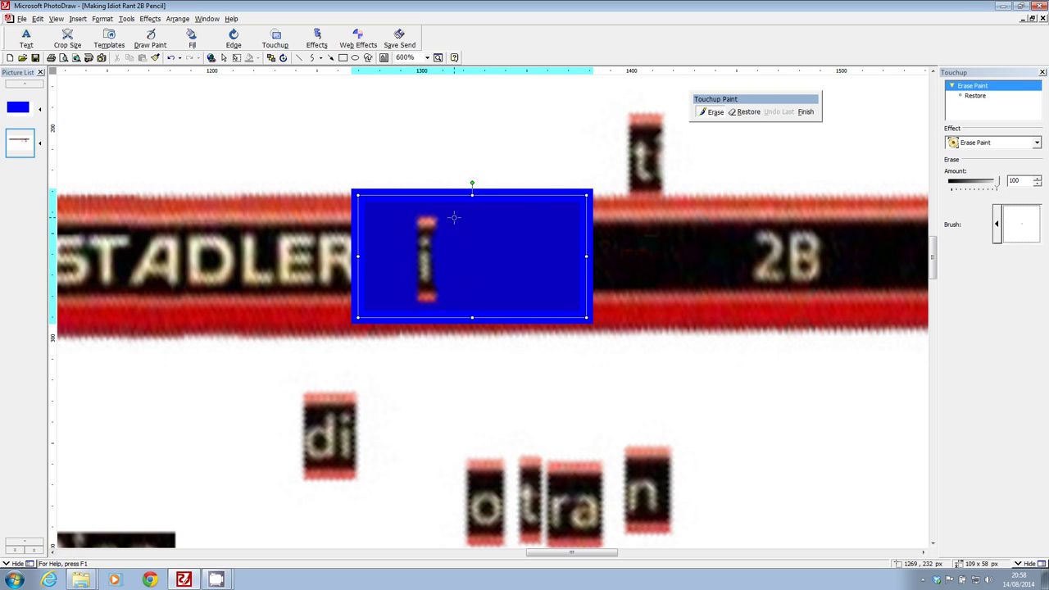
{"action": "left_click", "coordinate": [806, 112]}
{"action": "left_click", "coordinate": [430, 226]}
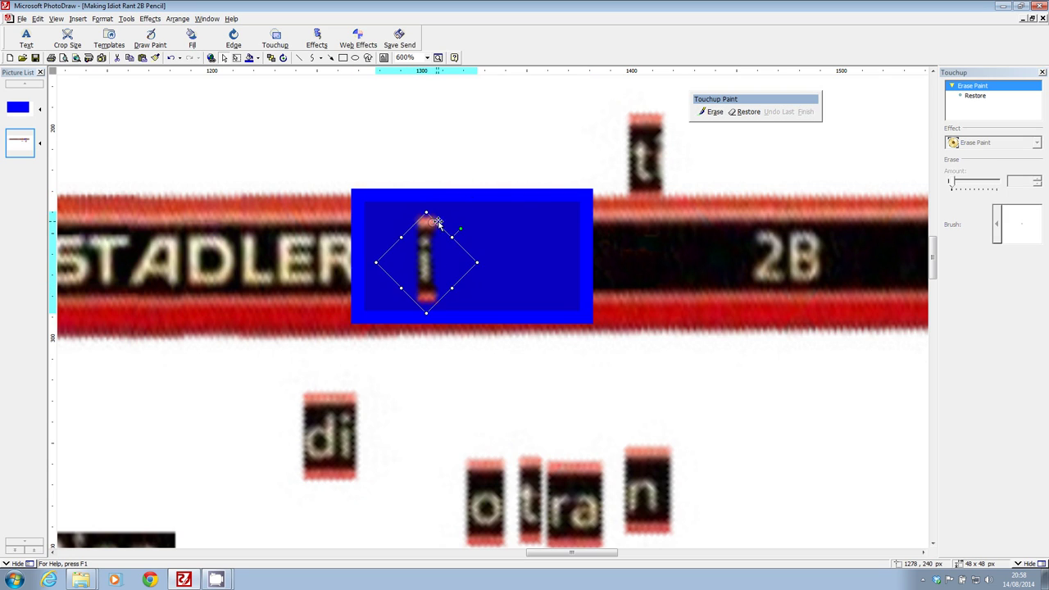
{"action": "left_click", "coordinate": [711, 111]}
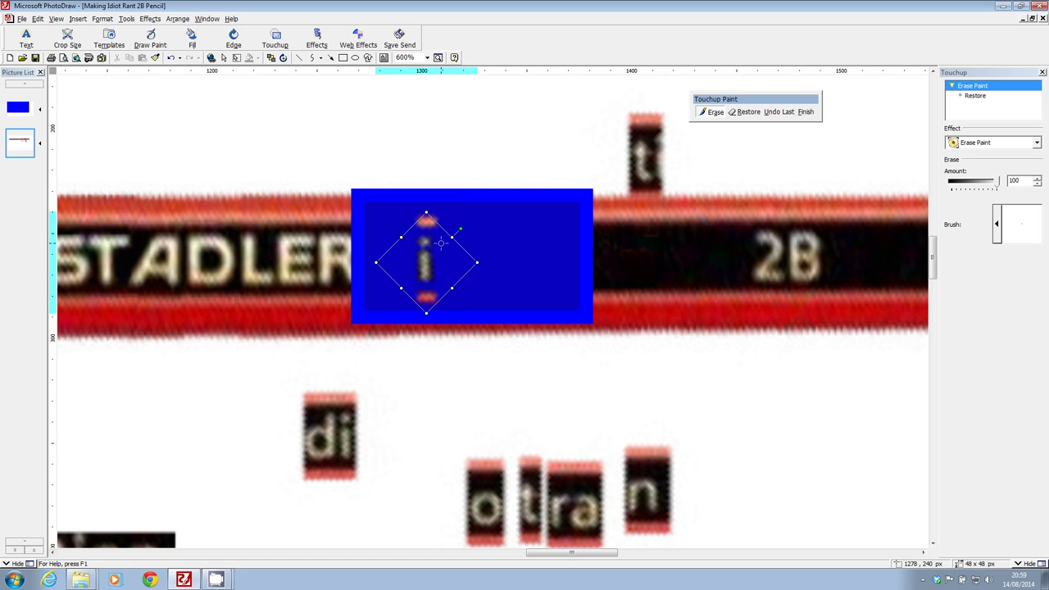
{"action": "left_click", "coordinate": [806, 112]}
Step: Move the blue rectangle below the pencil and align the trimmed "i" strip on the black band after "TESTADLER"
{"action": "mouse_move", "coordinate": [522, 199]}
{"action": "left_mouse_down"}
{"action": "mouse_move", "coordinate": [519, 286]}
{"action": "mouse_move", "coordinate": [440, 353]}
{"action": "mouse_move", "coordinate": [437, 372]}
{"action": "left_mouse_up"}
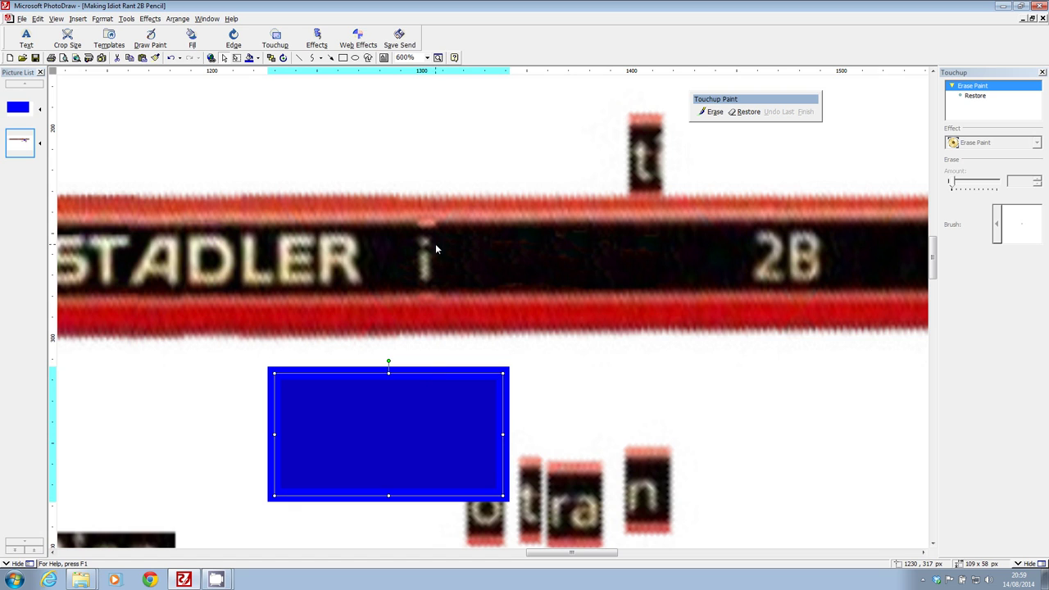
{"action": "left_click", "coordinate": [423, 269]}
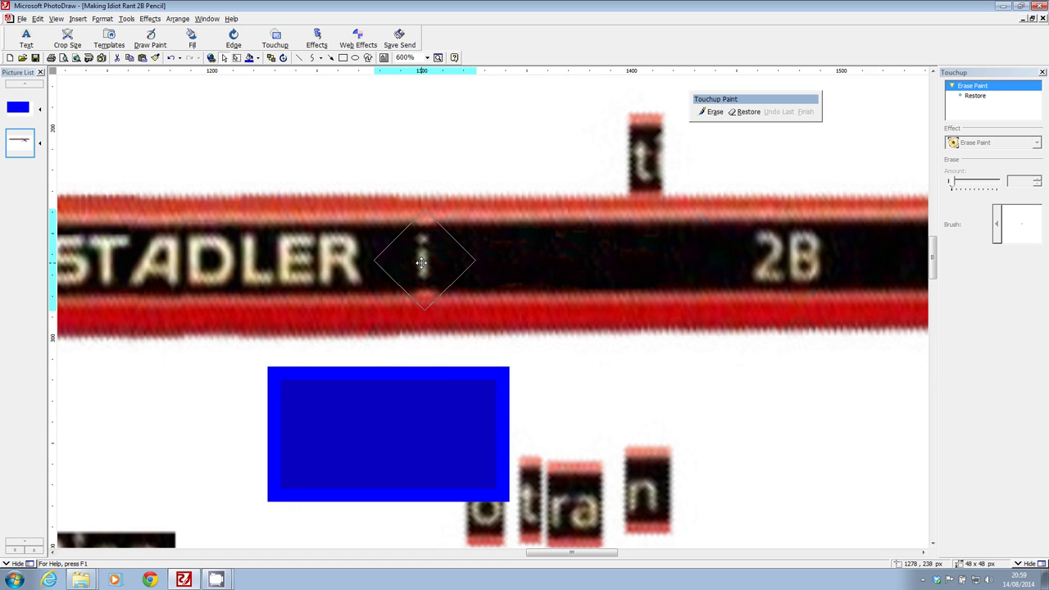
{"action": "left_click", "coordinate": [465, 169]}
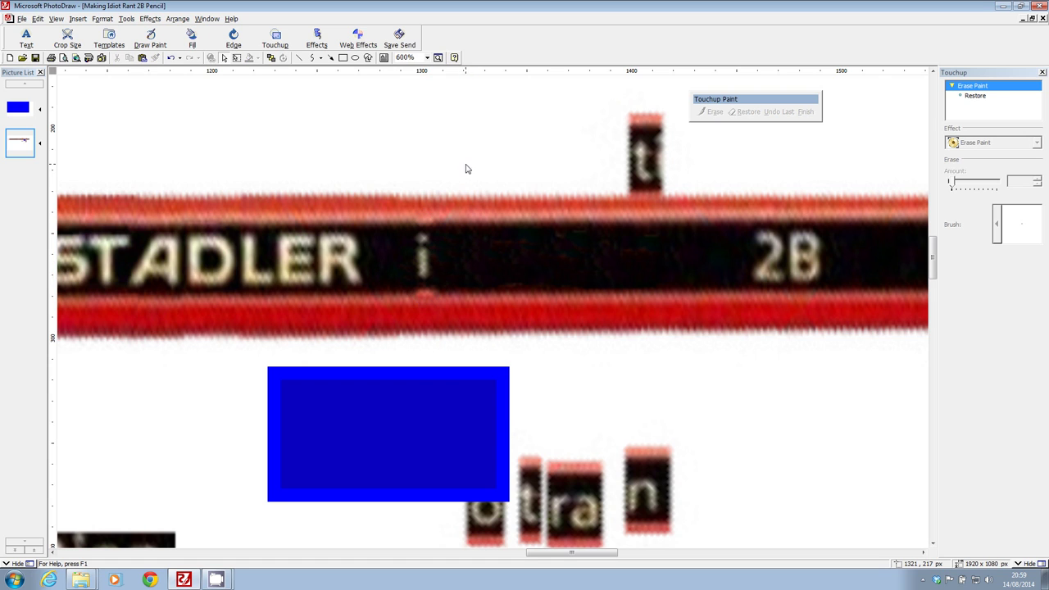
{"action": "left_click", "coordinate": [422, 256]}
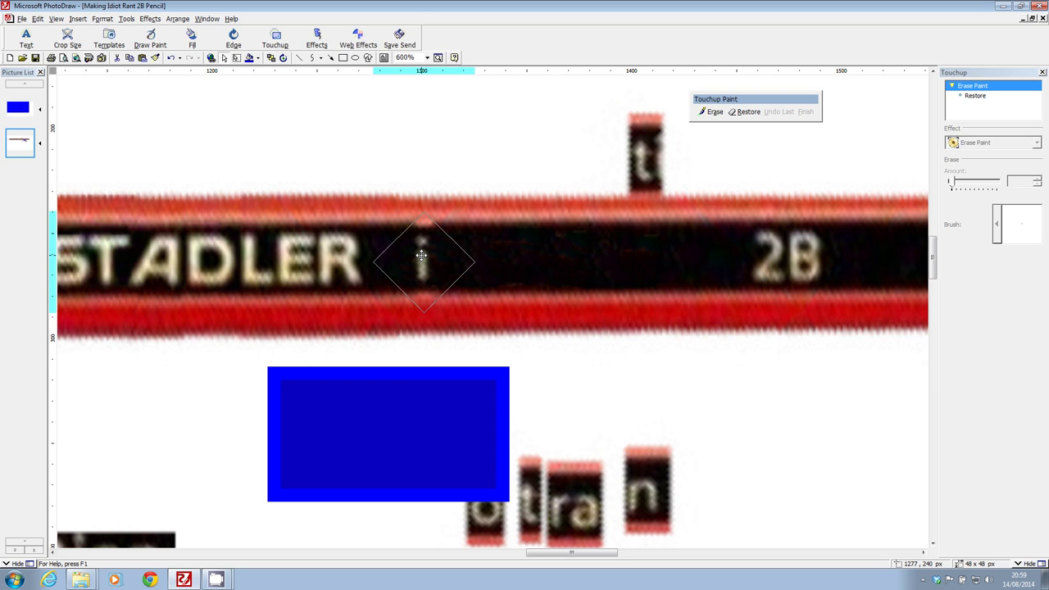
{"action": "left_click", "coordinate": [421, 256]}
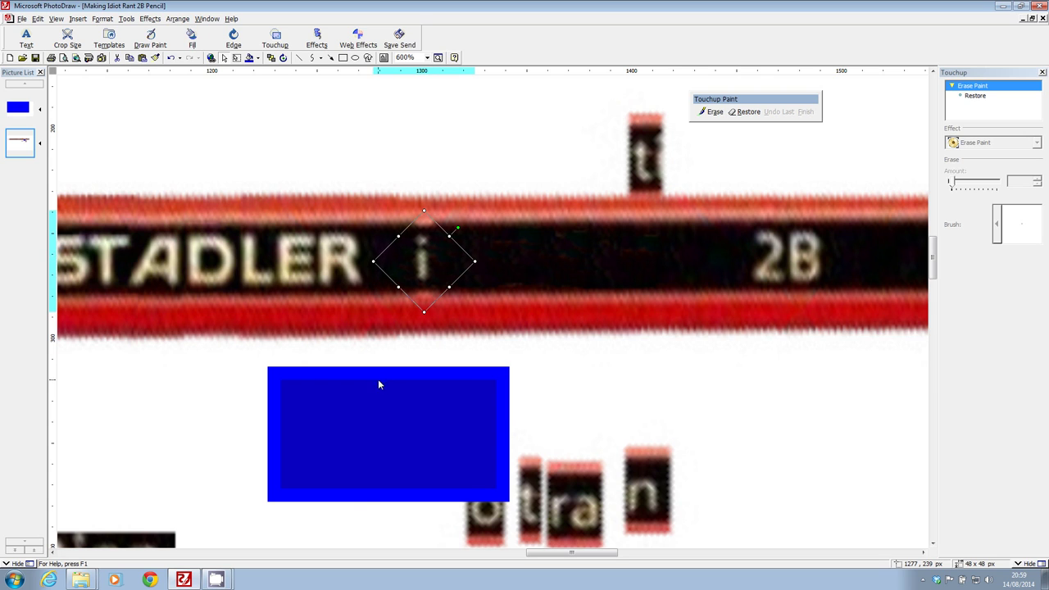
Step: Move the blue rectangle off the "di" strip, test that strip beside the pencil's "i" and return it below the pencil
{"action": "left_click_drag", "start_coordinate": [378, 384], "coordinate": [817, 364]}
{"action": "mouse_move", "coordinate": [320, 430]}
{"action": "left_mouse_down"}
{"action": "mouse_move", "coordinate": [476, 256]}
{"action": "mouse_move", "coordinate": [448, 251]}
{"action": "left_mouse_up"}
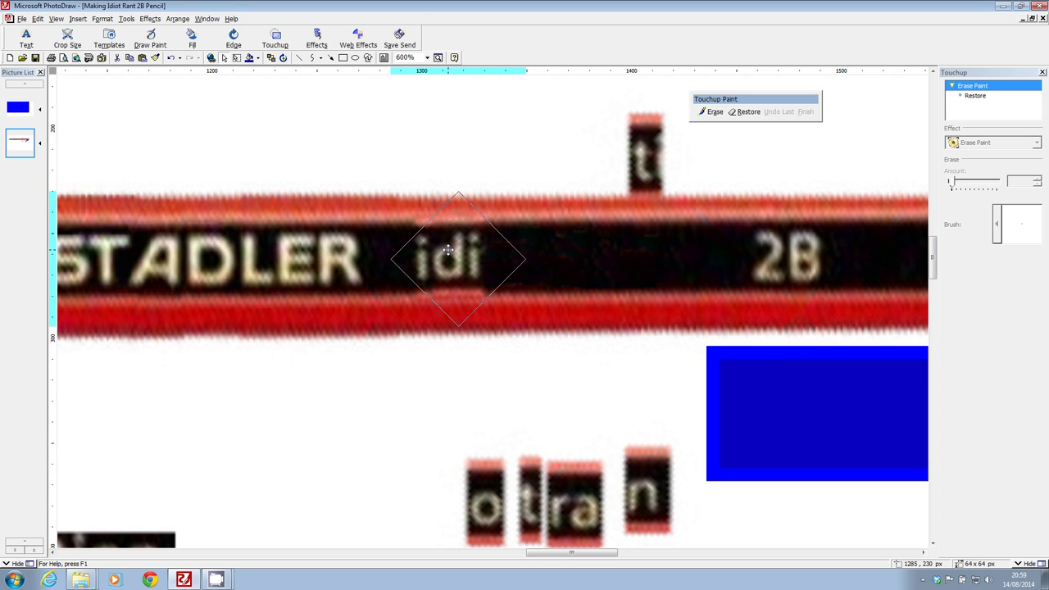
{"action": "mouse_move", "coordinate": [447, 251]}
{"action": "left_mouse_down"}
{"action": "mouse_move", "coordinate": [341, 418]}
{"action": "mouse_move", "coordinate": [361, 423]}
{"action": "mouse_move", "coordinate": [361, 412]}
{"action": "left_mouse_up"}
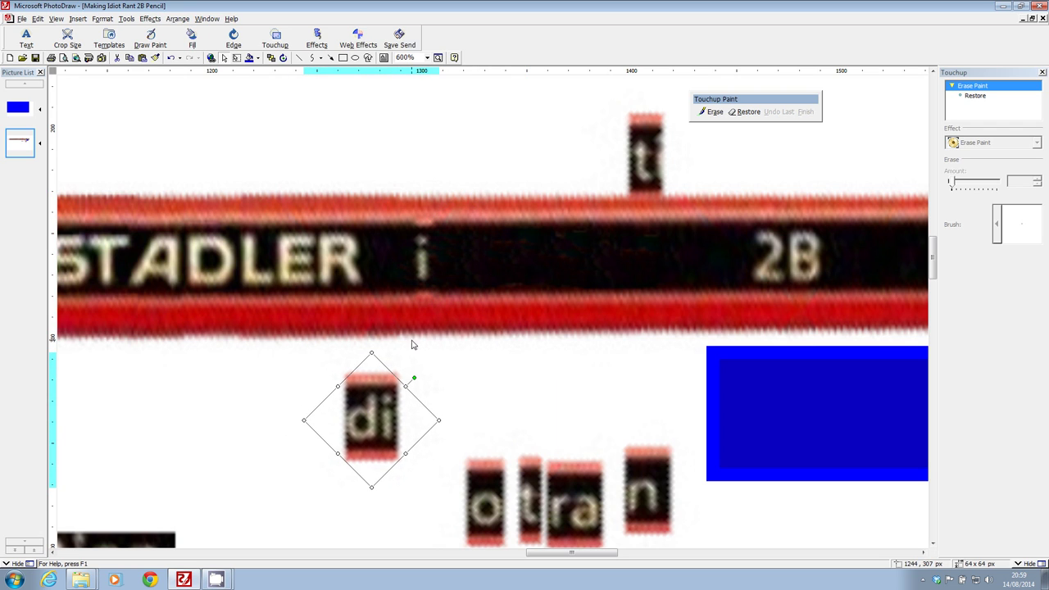
Step: Erase the black margins around the letters on the "di" strip below the pencil
{"action": "left_click", "coordinate": [712, 112]}
{"action": "left_click_drag", "start_coordinate": [349, 398], "coordinate": [347, 403]}
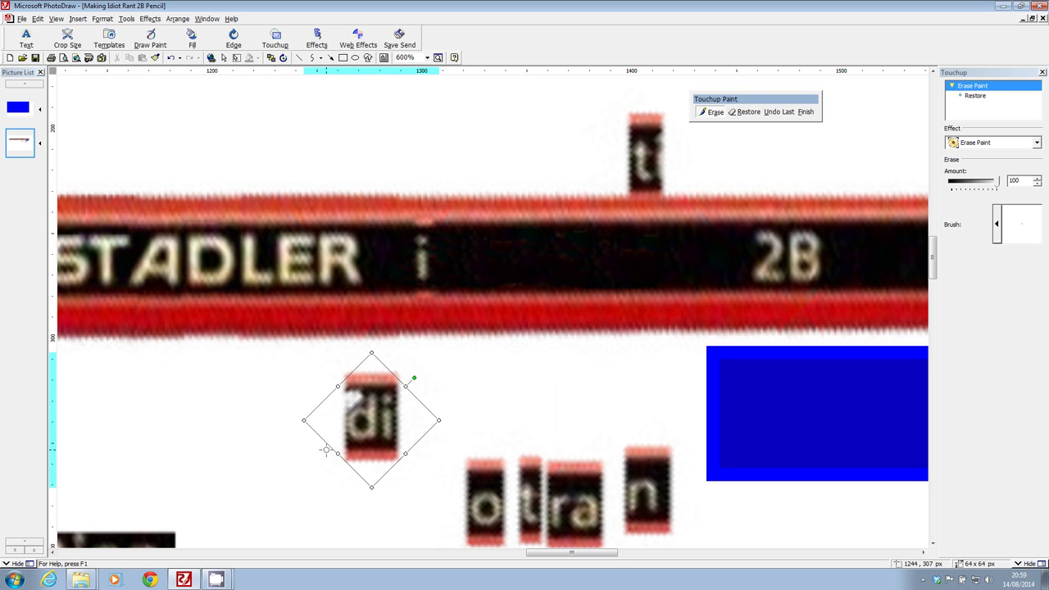
{"action": "mouse_move", "coordinate": [341, 444]}
{"action": "left_mouse_down"}
{"action": "mouse_move", "coordinate": [397, 446]}
{"action": "mouse_move", "coordinate": [407, 429]}
{"action": "mouse_move", "coordinate": [392, 449]}
{"action": "mouse_move", "coordinate": [338, 446]}
{"action": "mouse_move", "coordinate": [400, 448]}
{"action": "left_mouse_up"}
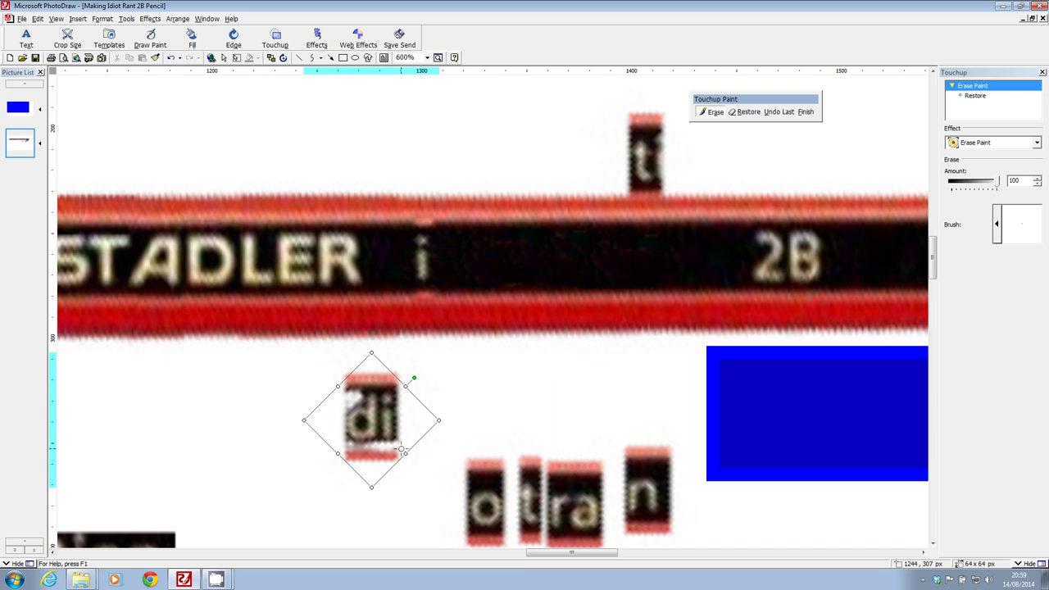
{"action": "left_click_drag", "start_coordinate": [361, 390], "coordinate": [397, 389]}
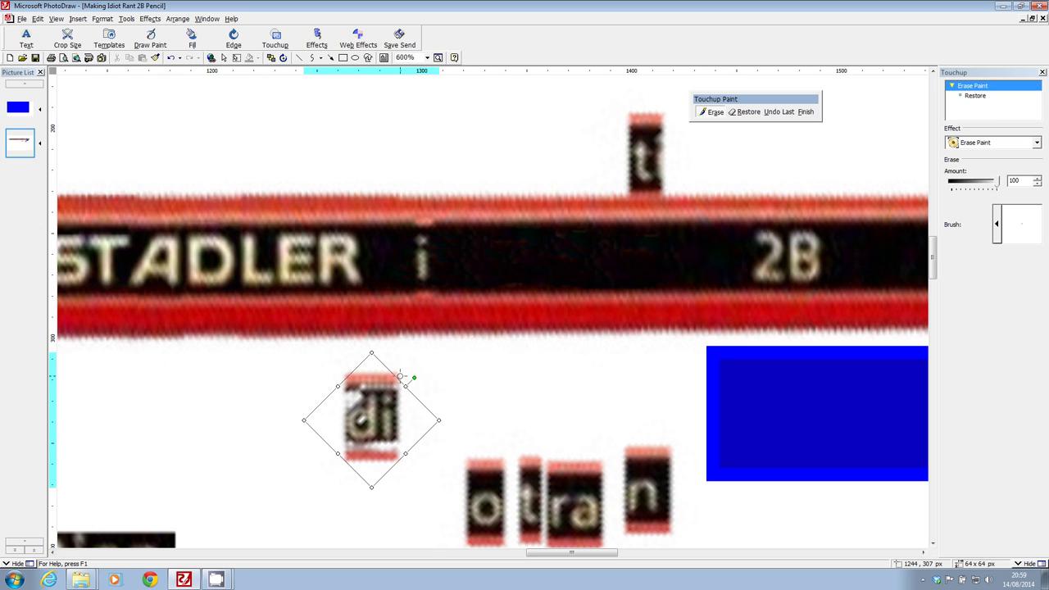
{"action": "mouse_move", "coordinate": [382, 384]}
{"action": "left_mouse_down"}
{"action": "mouse_move", "coordinate": [500, 262]}
{"action": "mouse_move", "coordinate": [471, 218]}
{"action": "mouse_move", "coordinate": [386, 369]}
{"action": "mouse_move", "coordinate": [407, 393]}
{"action": "mouse_move", "coordinate": [402, 417]}
{"action": "left_mouse_up"}
{"action": "left_click", "coordinate": [712, 111]}
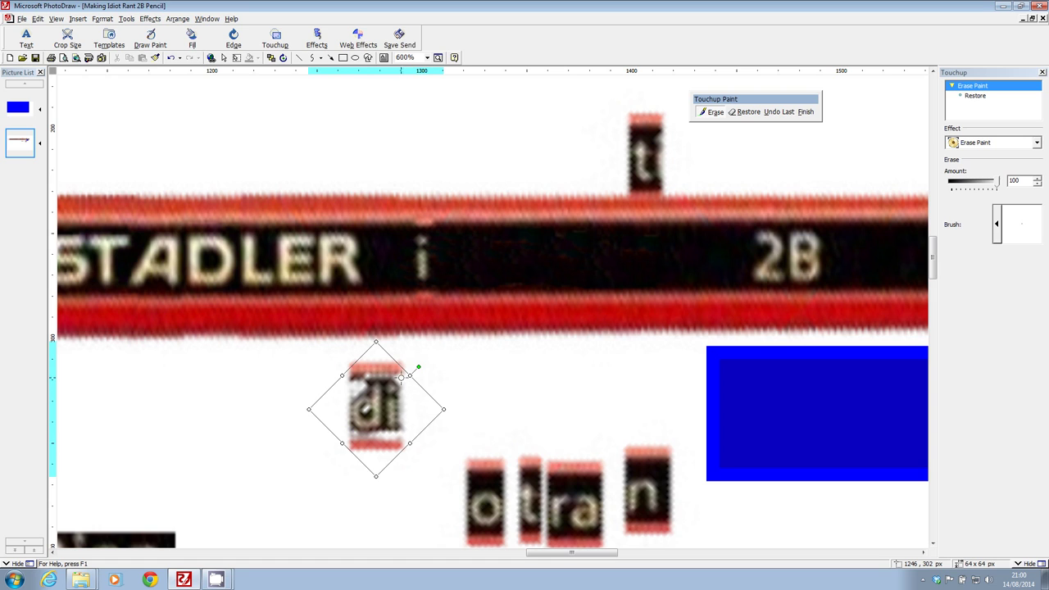
{"action": "left_click", "coordinate": [806, 112]}
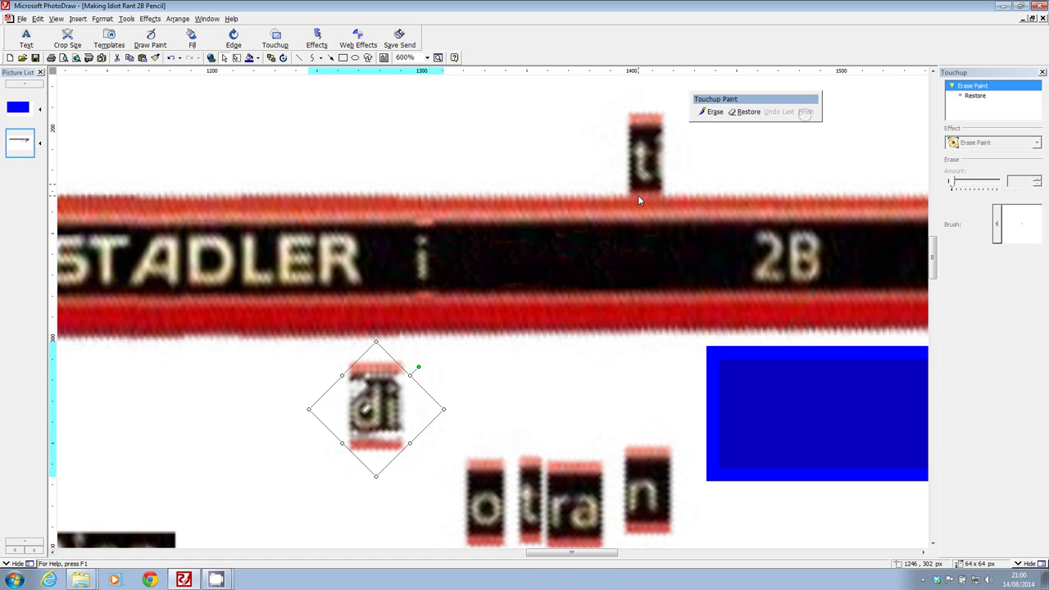
Step: Place the trimmed "di" strip on the pencil's black band directly after the "i" and fine-tune its alignment
{"action": "mouse_move", "coordinate": [369, 363]}
{"action": "left_mouse_down"}
{"action": "mouse_move", "coordinate": [478, 293]}
{"action": "mouse_move", "coordinate": [459, 221]}
{"action": "left_mouse_up"}
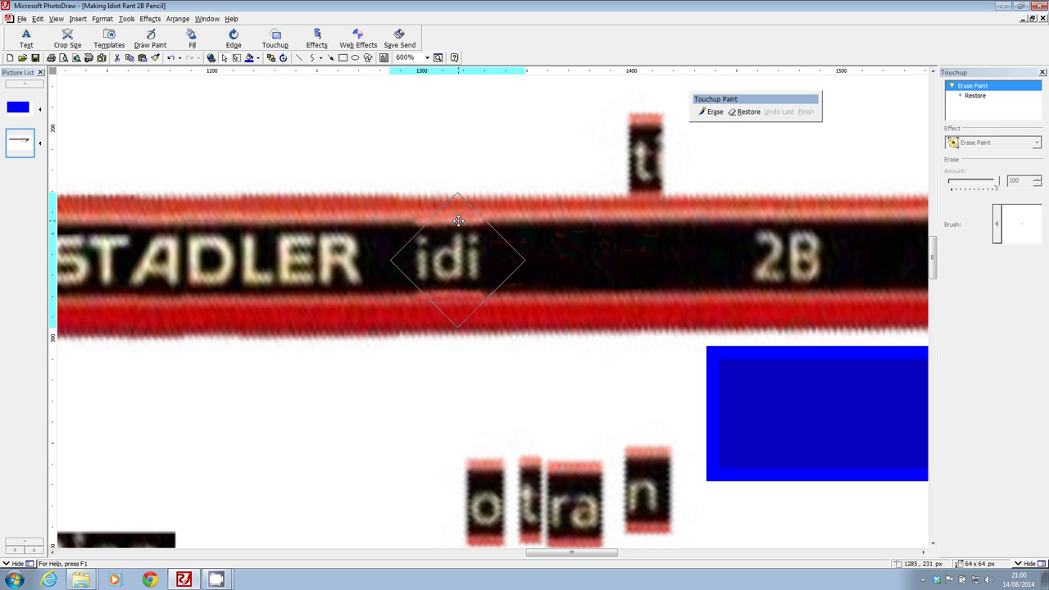
{"action": "left_click", "coordinate": [495, 148]}
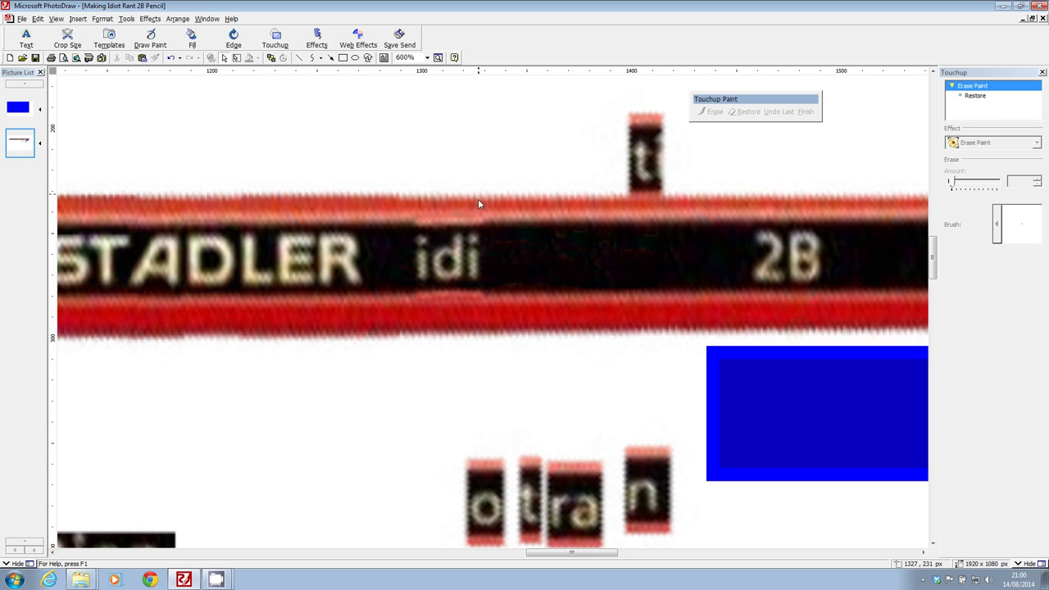
{"action": "mouse_move", "coordinate": [458, 261]}
{"action": "left_mouse_down"}
{"action": "mouse_move", "coordinate": [482, 361]}
{"action": "mouse_move", "coordinate": [454, 256]}
{"action": "left_mouse_up"}
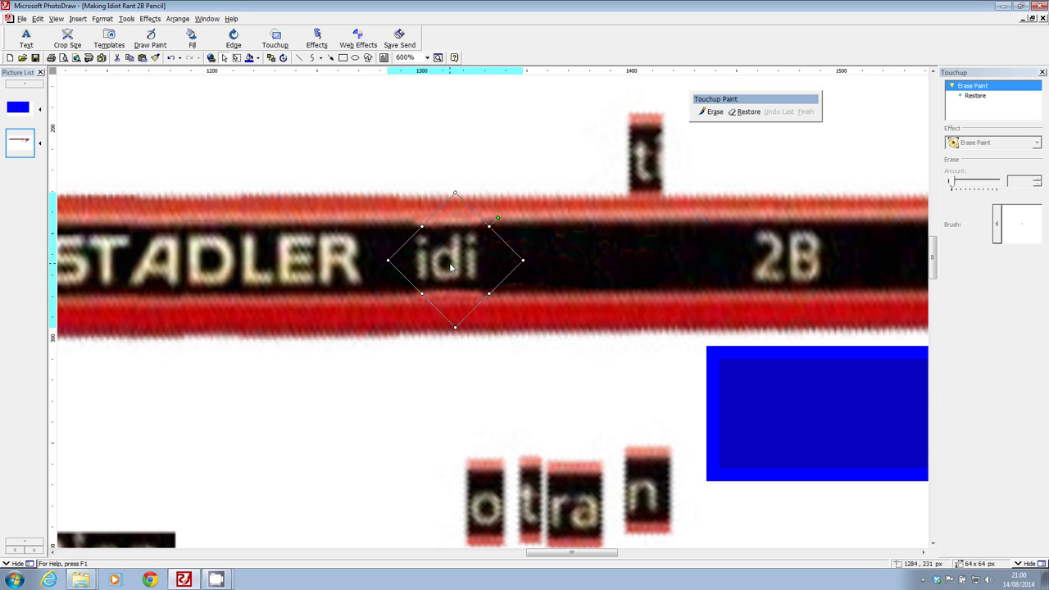
Step: Move the "ti" strip onto the pencil's black band before "2B" and align it with the band
{"action": "left_click_drag", "start_coordinate": [649, 141], "coordinate": [646, 237]}
{"action": "left_click", "coordinate": [651, 169]}
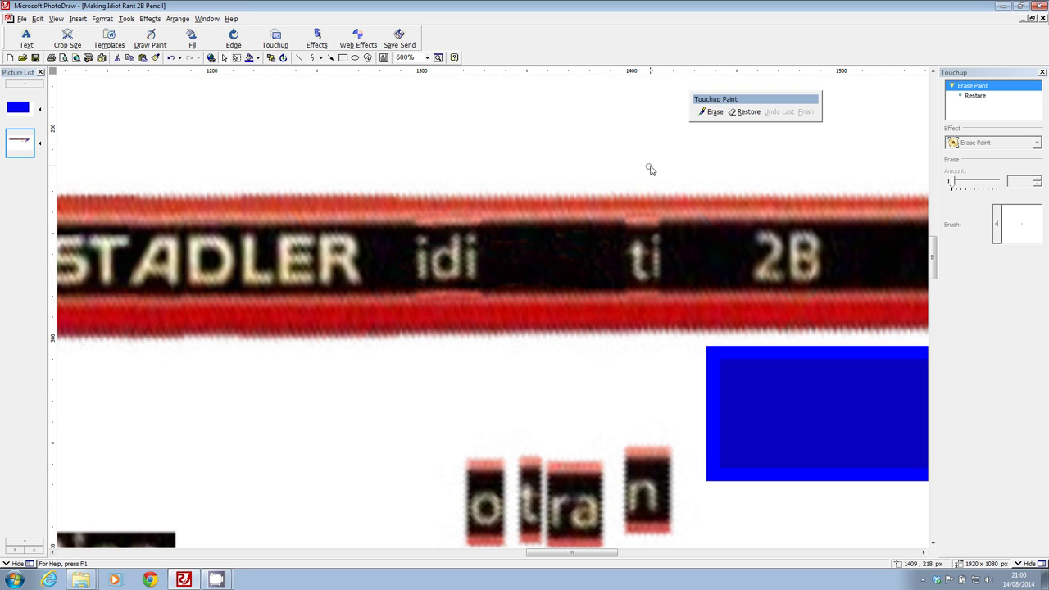
{"action": "left_click", "coordinate": [645, 240]}
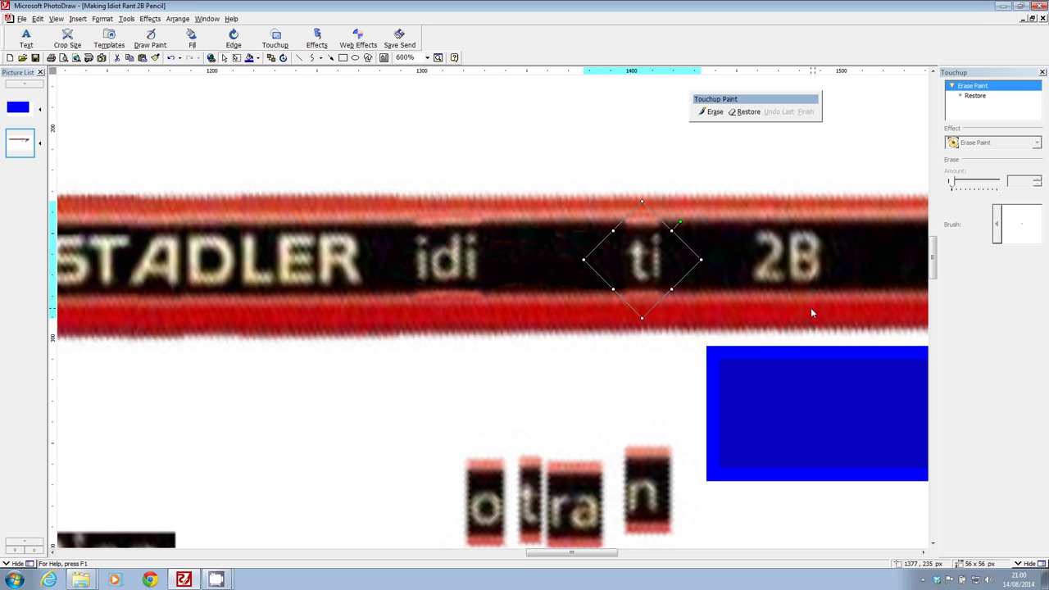
{"action": "left_click_drag", "start_coordinate": [645, 219], "coordinate": [644, 212]}
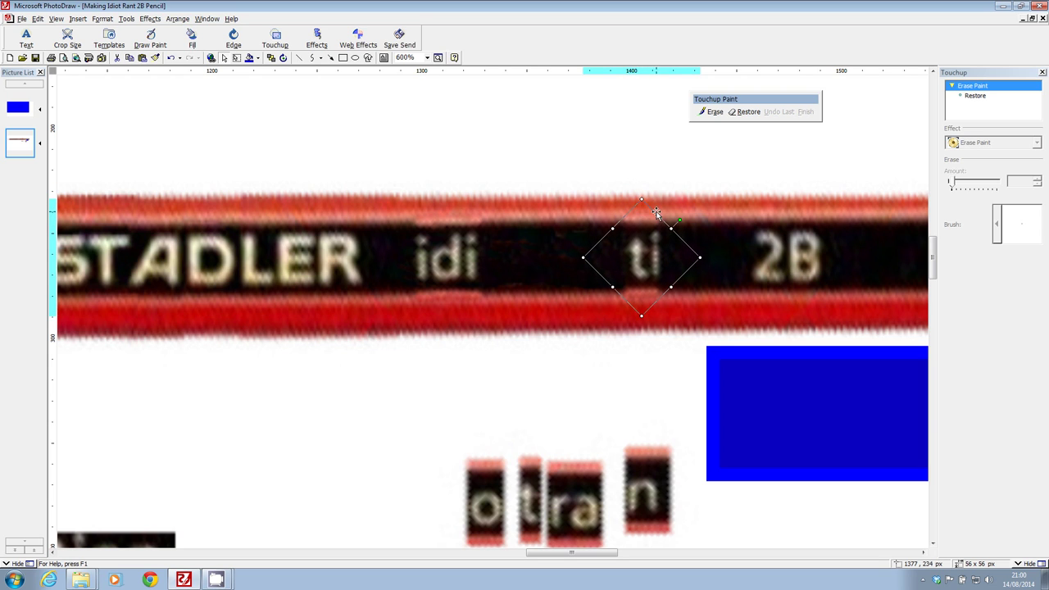
Step: Erase the "i" from the "ti" strip, leaving only the "t" on the pencil
{"action": "left_click", "coordinate": [713, 111]}
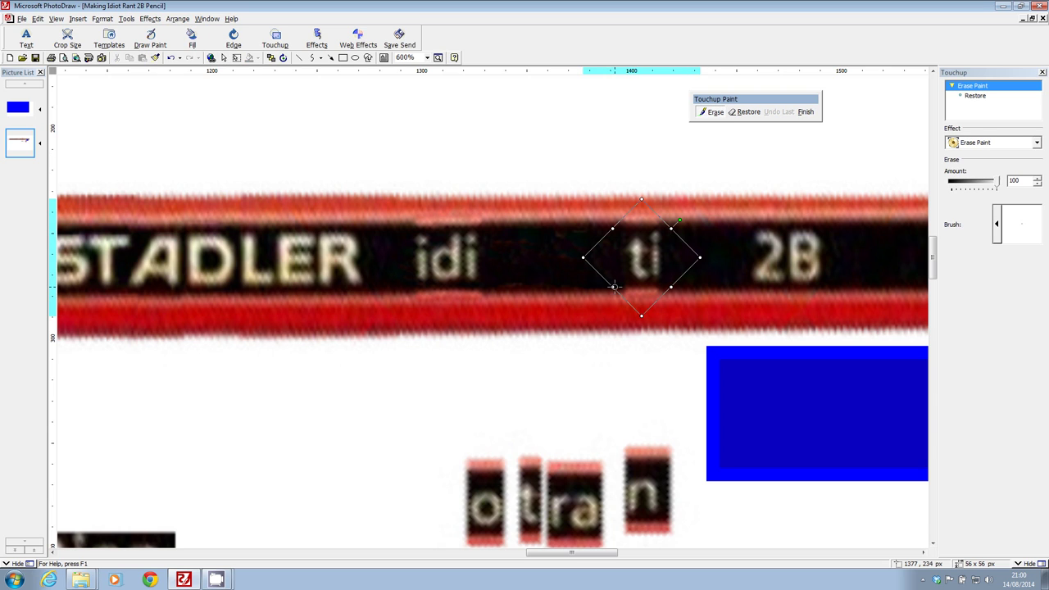
{"action": "left_click_drag", "start_coordinate": [616, 243], "coordinate": [618, 252]}
{"action": "left_click_drag", "start_coordinate": [656, 258], "coordinate": [657, 275]}
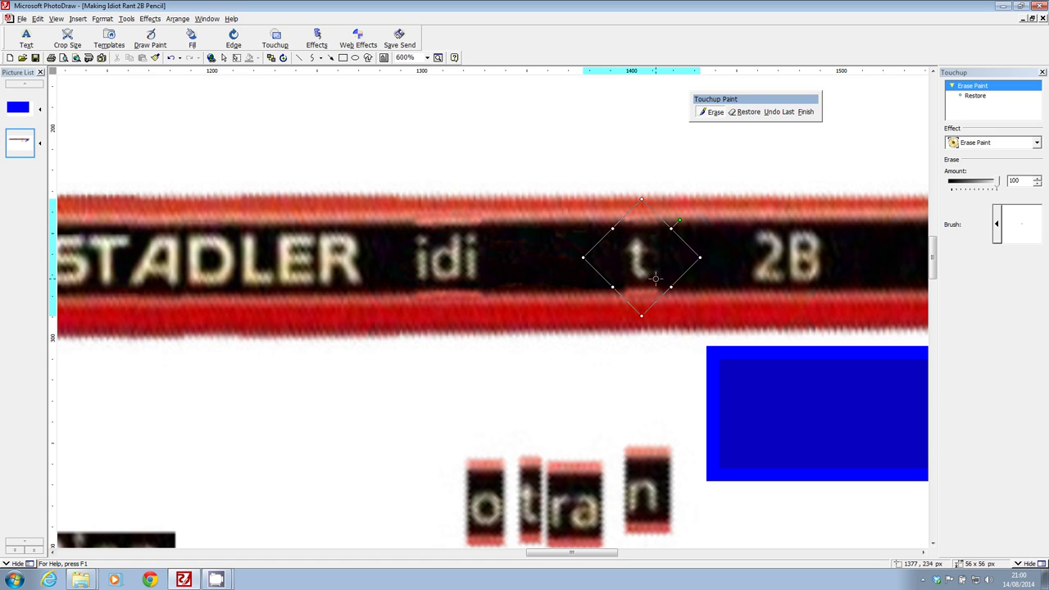
{"action": "left_click", "coordinate": [806, 111]}
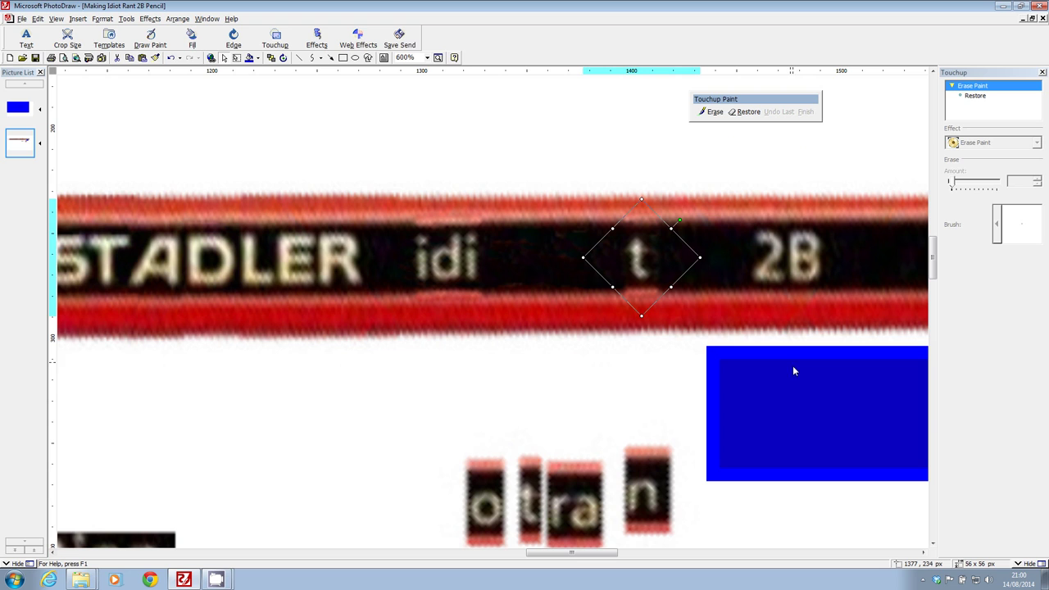
Step: Bring the "t" strip to the front and slide the blue rectangle behind it as a backdrop
{"action": "mouse_move", "coordinate": [796, 391]}
{"action": "left_mouse_down"}
{"action": "mouse_move", "coordinate": [655, 237]}
{"action": "mouse_move", "coordinate": [639, 237]}
{"action": "mouse_move", "coordinate": [642, 318]}
{"action": "left_mouse_up"}
{"action": "left_click", "coordinate": [642, 253]}
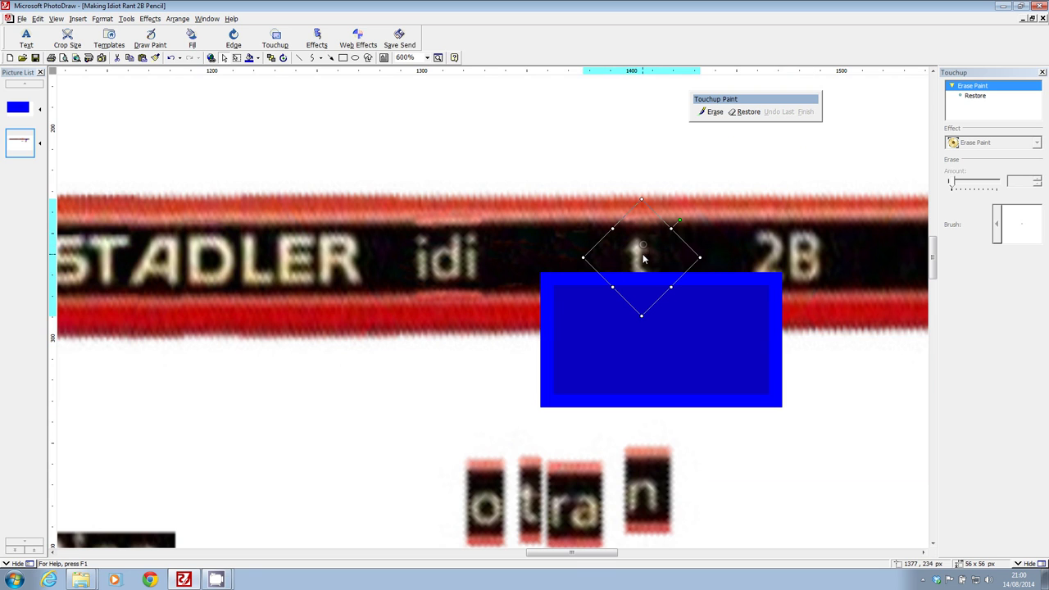
{"action": "left_click", "coordinate": [270, 58]}
{"action": "left_click", "coordinate": [254, 75]}
{"action": "left_click_drag", "start_coordinate": [683, 347], "coordinate": [680, 277]}
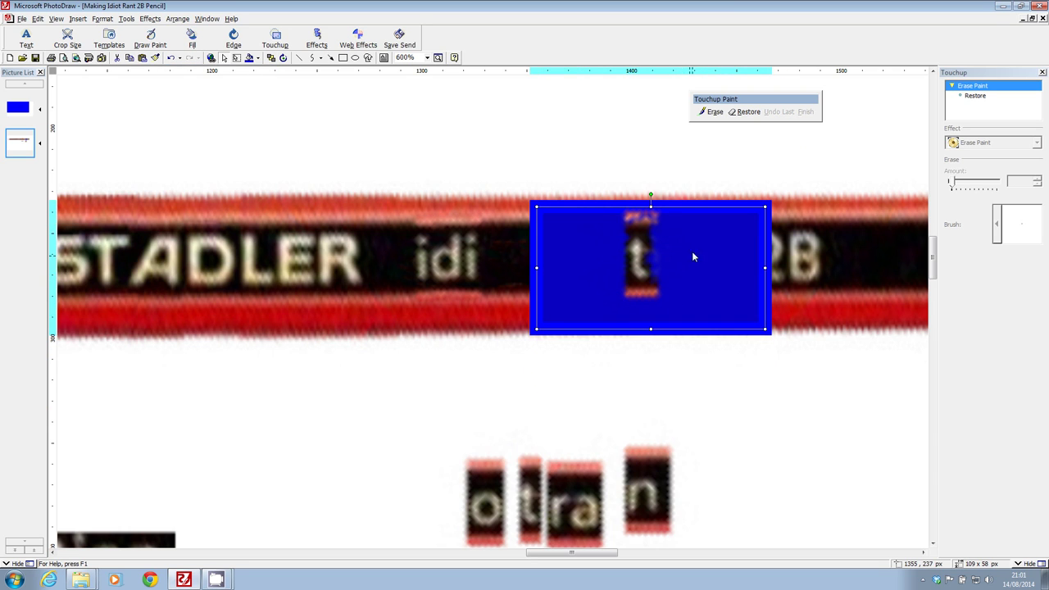
{"action": "left_click", "coordinate": [711, 111]}
{"action": "left_click_drag", "start_coordinate": [651, 231], "coordinate": [646, 232]}
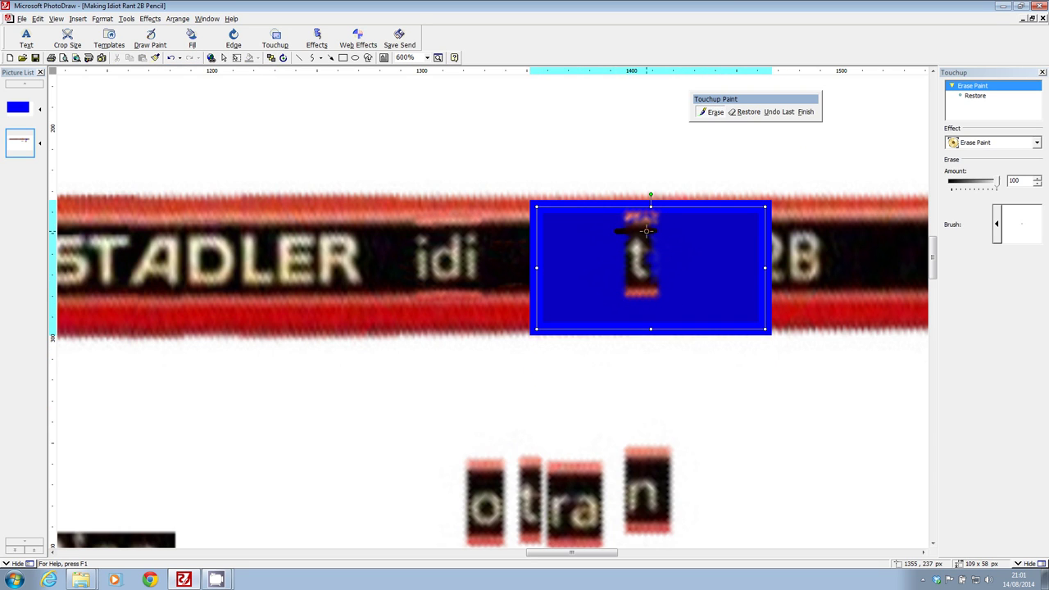
{"action": "left_click", "coordinate": [779, 111]}
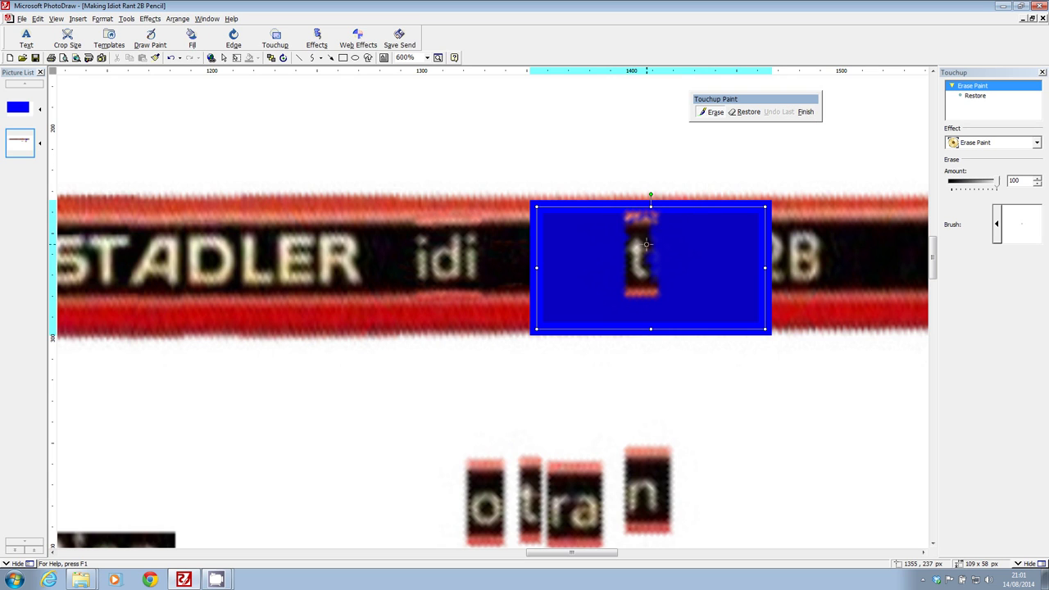
{"action": "left_click", "coordinate": [805, 112]}
Step: Erase the black margins around the letter on the "t" strip against the blue backdrop
{"action": "left_click", "coordinate": [642, 205]}
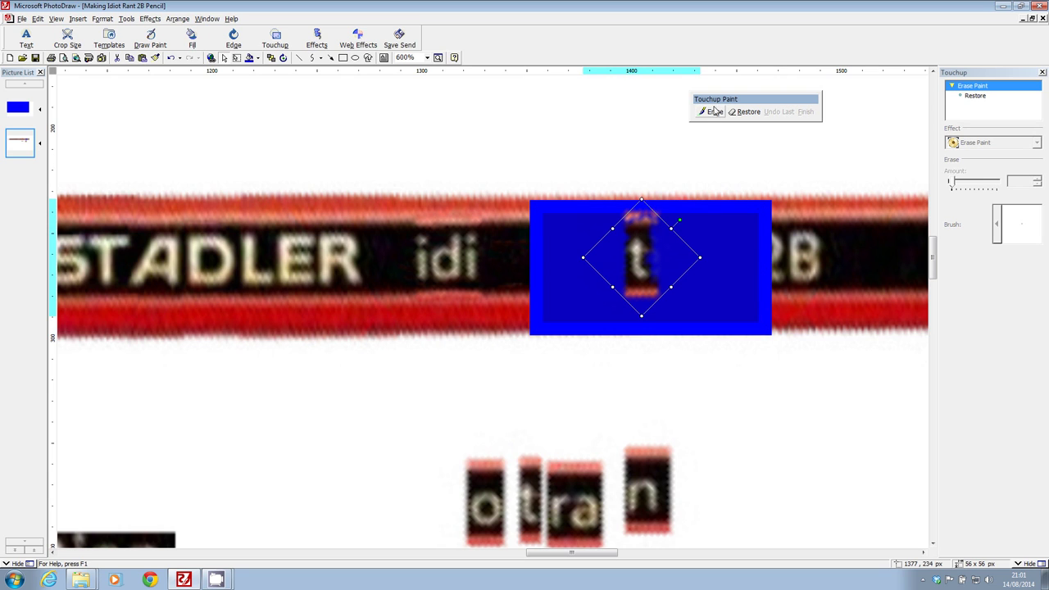
{"action": "left_click", "coordinate": [713, 112]}
{"action": "left_click", "coordinate": [633, 230]}
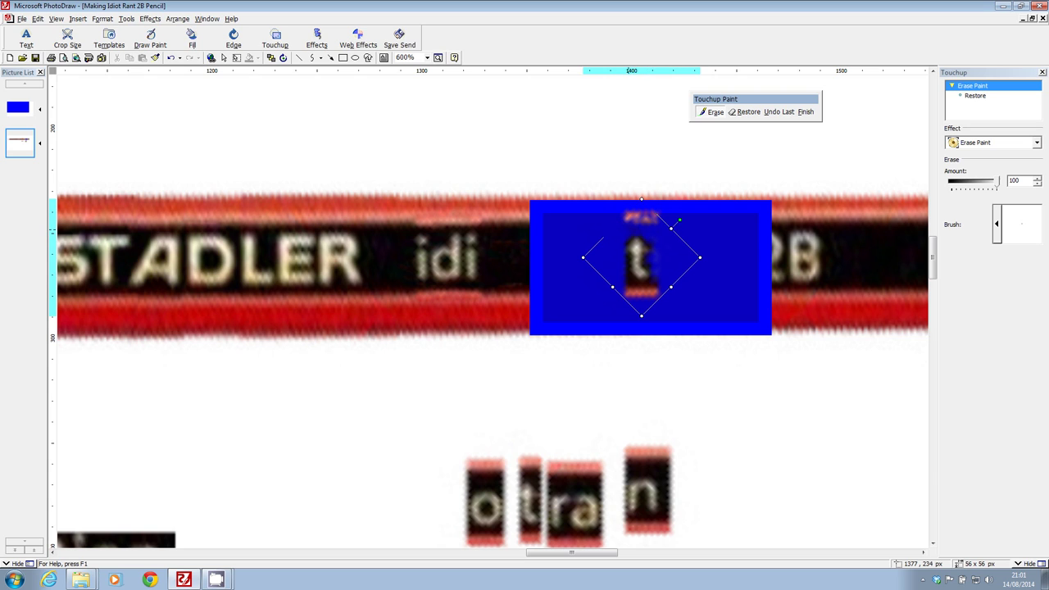
{"action": "left_click_drag", "start_coordinate": [622, 224], "coordinate": [668, 224]}
{"action": "left_click", "coordinate": [806, 111]}
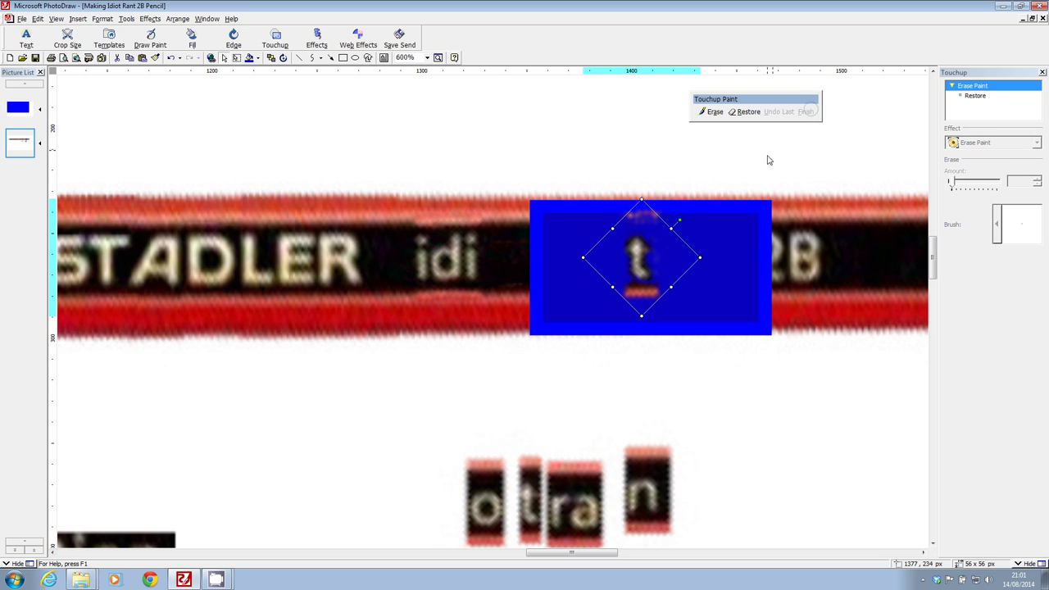
Step: Move the blue rectangle below the pencil and erase the leftover red edges from the "t" strip
{"action": "left_click_drag", "start_coordinate": [576, 209], "coordinate": [767, 326]}
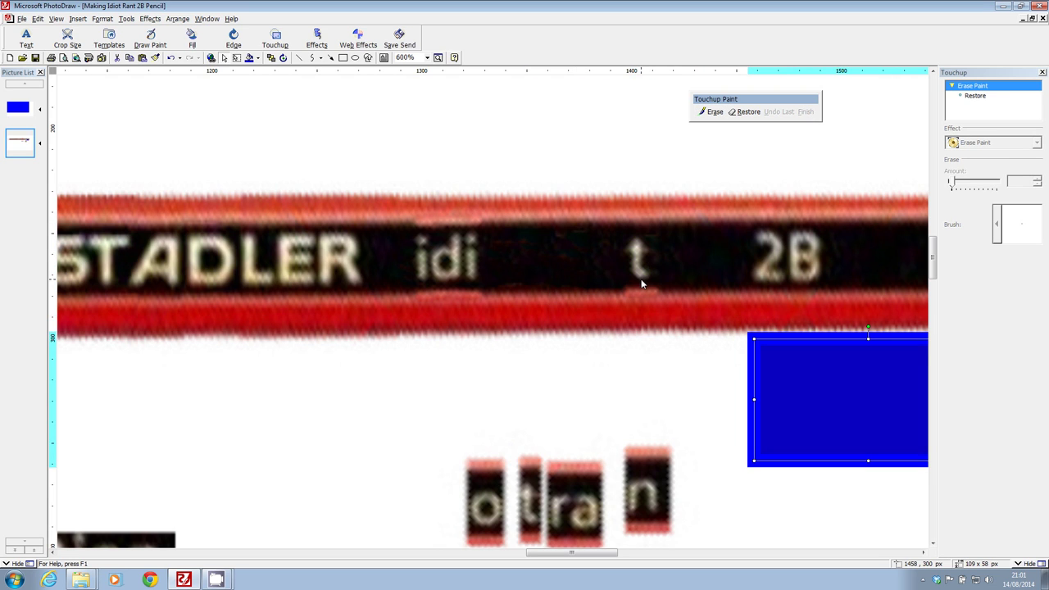
{"action": "left_click", "coordinate": [643, 258]}
{"action": "left_click", "coordinate": [710, 111]}
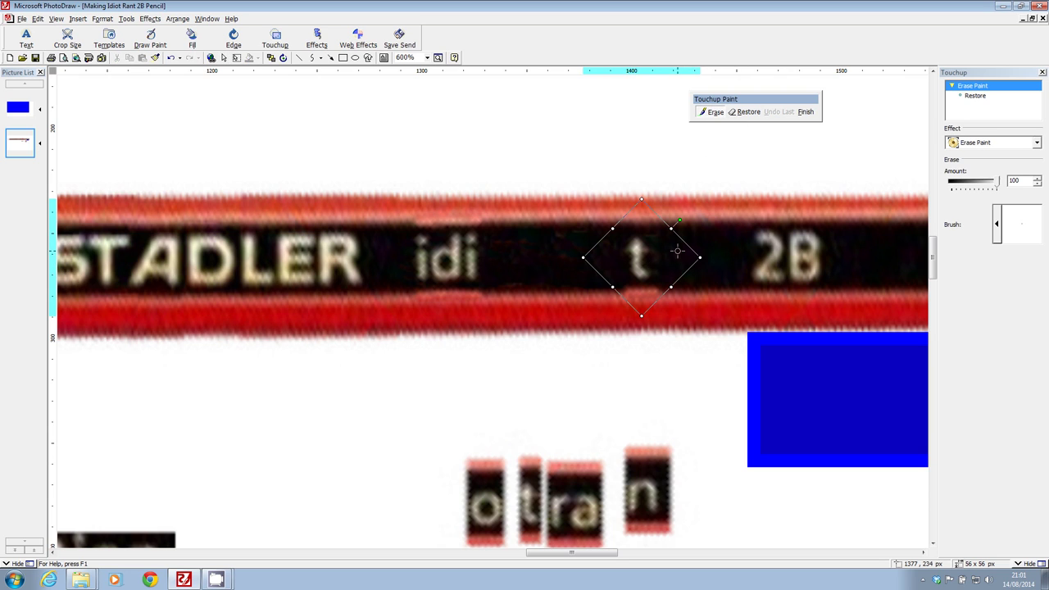
{"action": "left_click", "coordinate": [658, 259]}
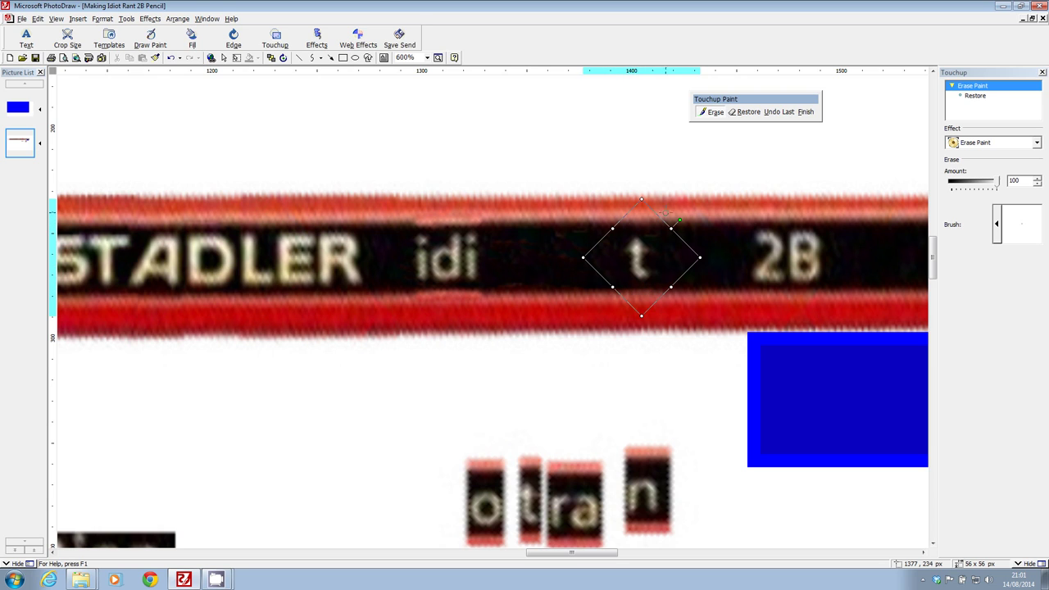
{"action": "left_click", "coordinate": [807, 115]}
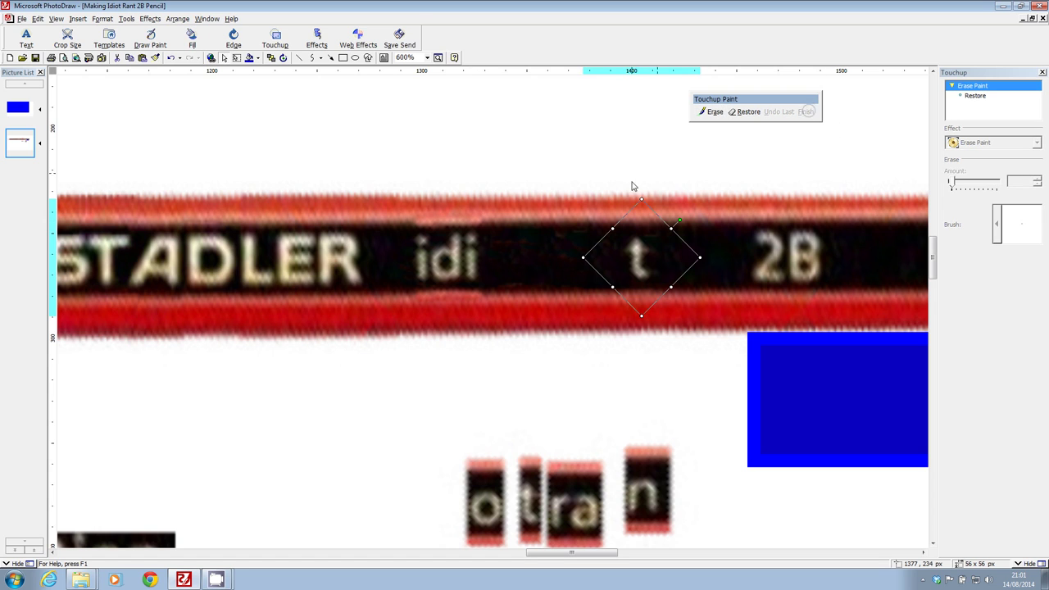
Step: Erase the leftover red edges above and below the letters on the "di" strip
{"action": "left_click", "coordinate": [711, 112]}
{"action": "left_click", "coordinate": [455, 260]}
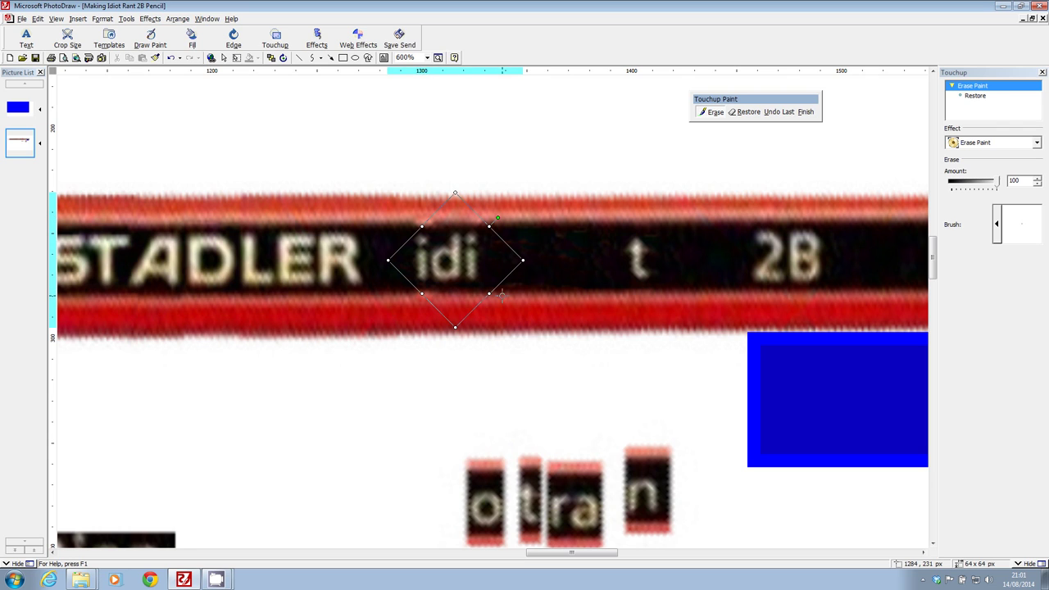
{"action": "left_click", "coordinate": [806, 112]}
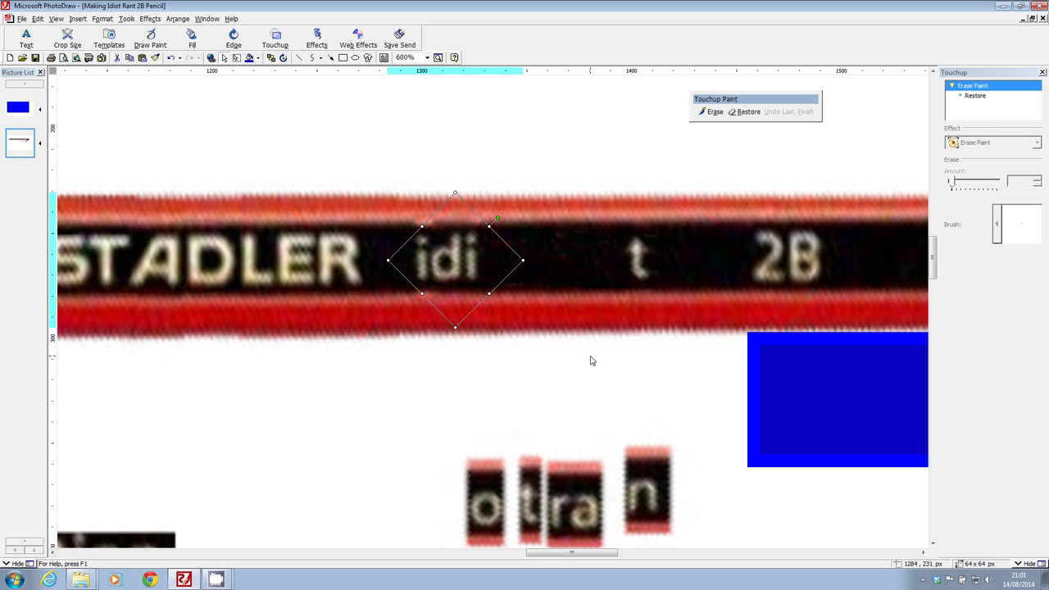
Step: Erase the leftover red edges from the "i" strip after "TESTADLER" with a larger hard round brush
{"action": "left_click", "coordinate": [422, 221]}
{"action": "left_click", "coordinate": [710, 111]}
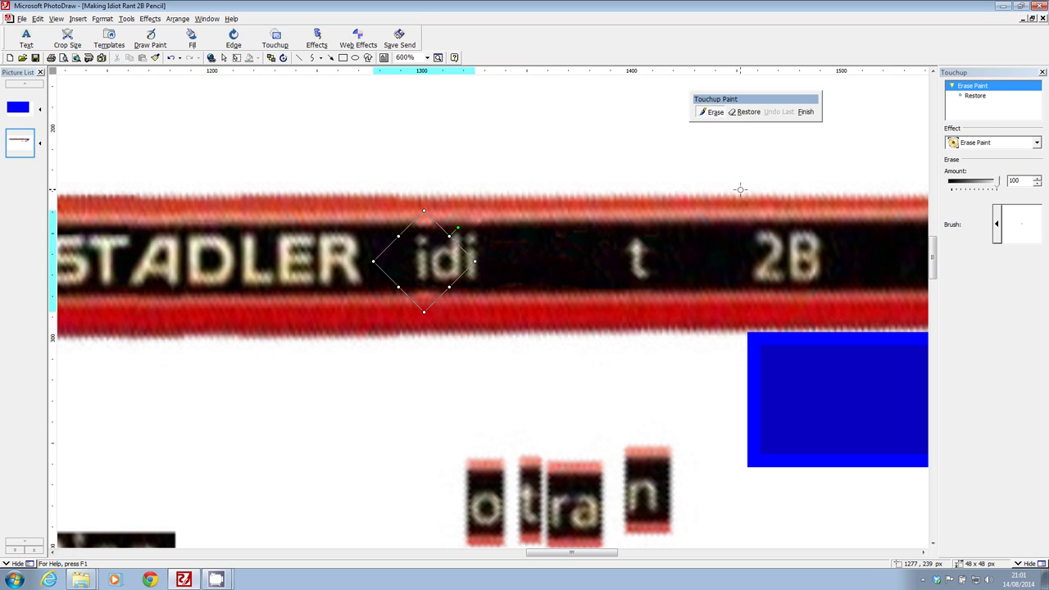
{"action": "left_click", "coordinate": [998, 223]}
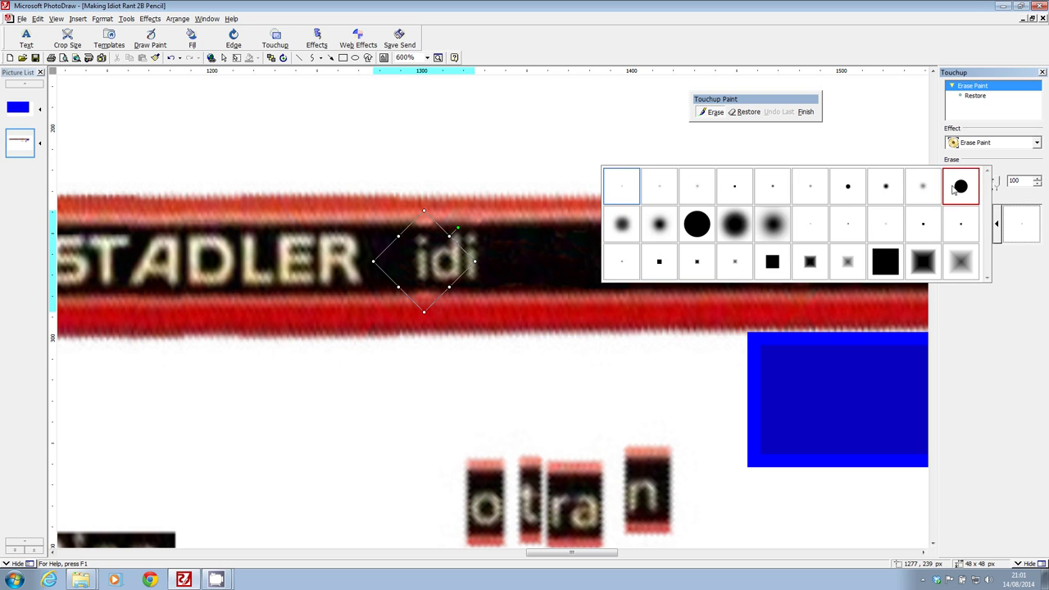
{"action": "left_click", "coordinate": [847, 183]}
{"action": "left_click", "coordinate": [415, 231]}
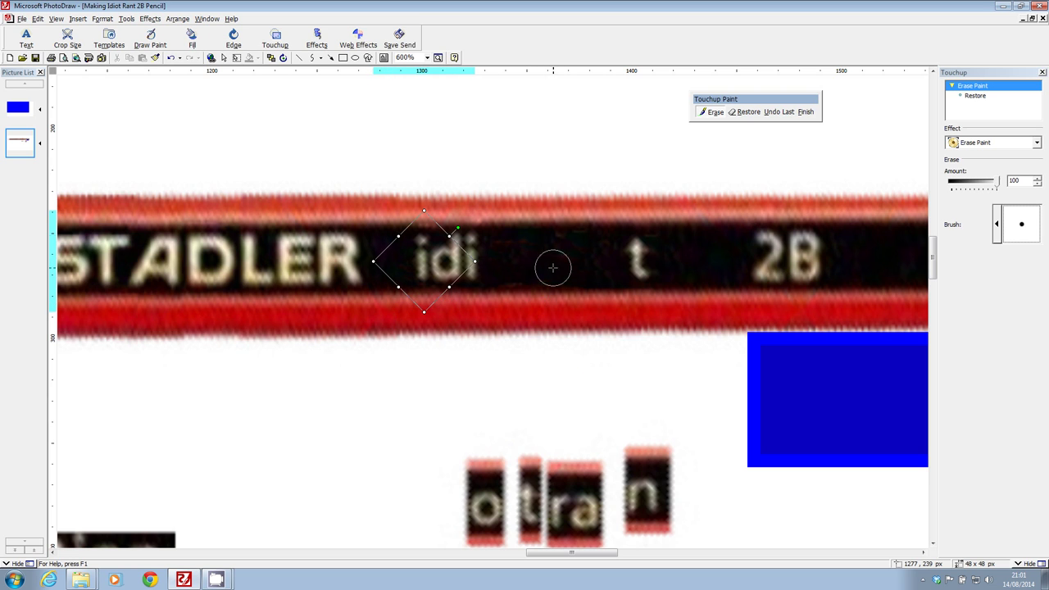
{"action": "left_click", "coordinate": [808, 112]}
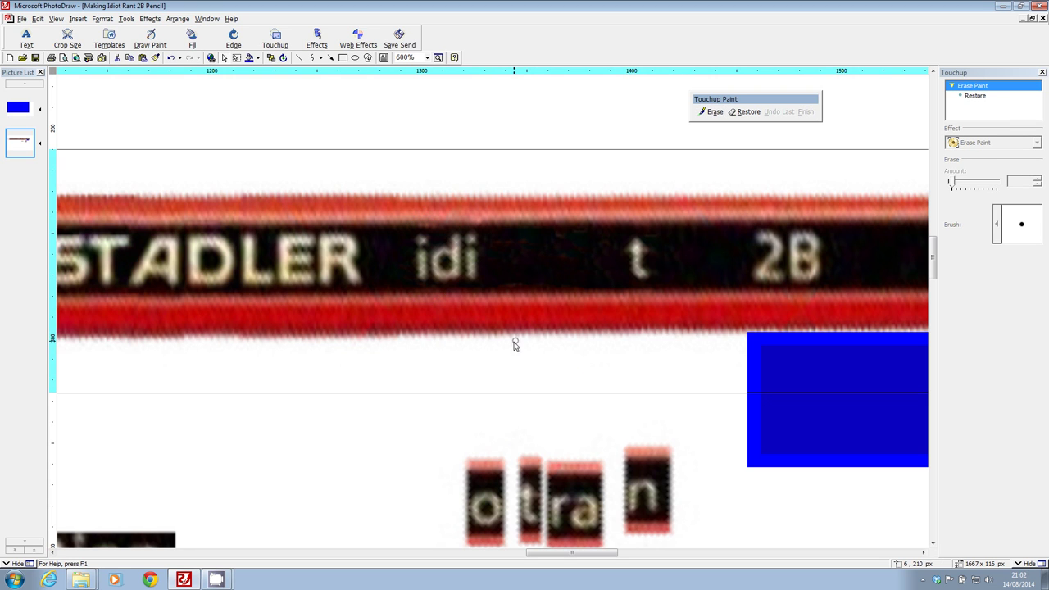
Step: Move the "o" strip below "idi" and erase the black above and inside its letter with small round brushes
{"action": "mouse_move", "coordinate": [495, 481]}
{"action": "left_mouse_down"}
{"action": "mouse_move", "coordinate": [556, 333]}
{"action": "mouse_move", "coordinate": [506, 241]}
{"action": "mouse_move", "coordinate": [513, 236]}
{"action": "mouse_move", "coordinate": [436, 391]}
{"action": "left_mouse_up"}
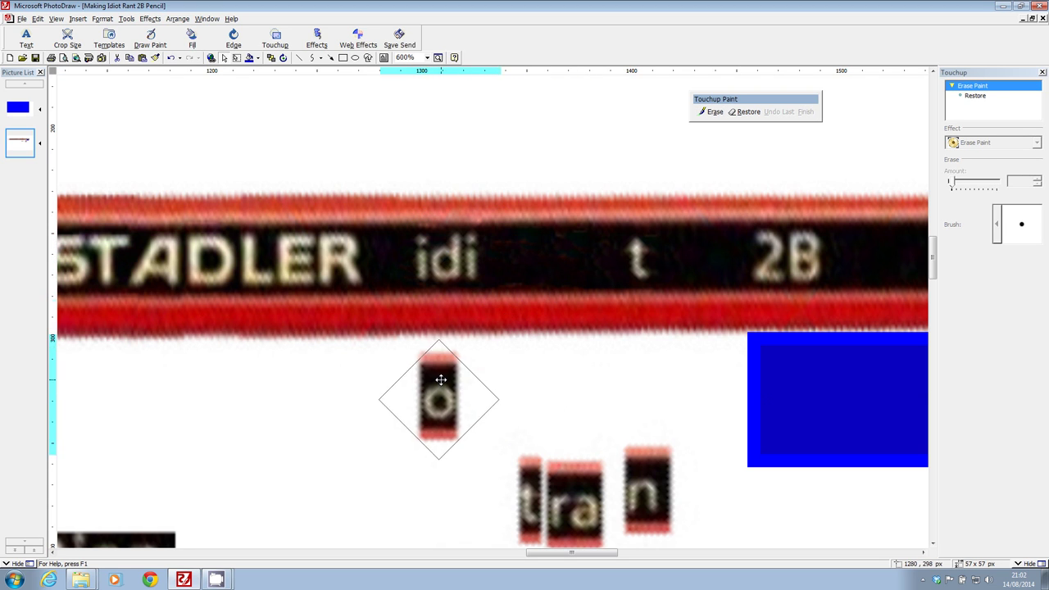
{"action": "left_click", "coordinate": [711, 111]}
{"action": "left_click", "coordinate": [998, 223]}
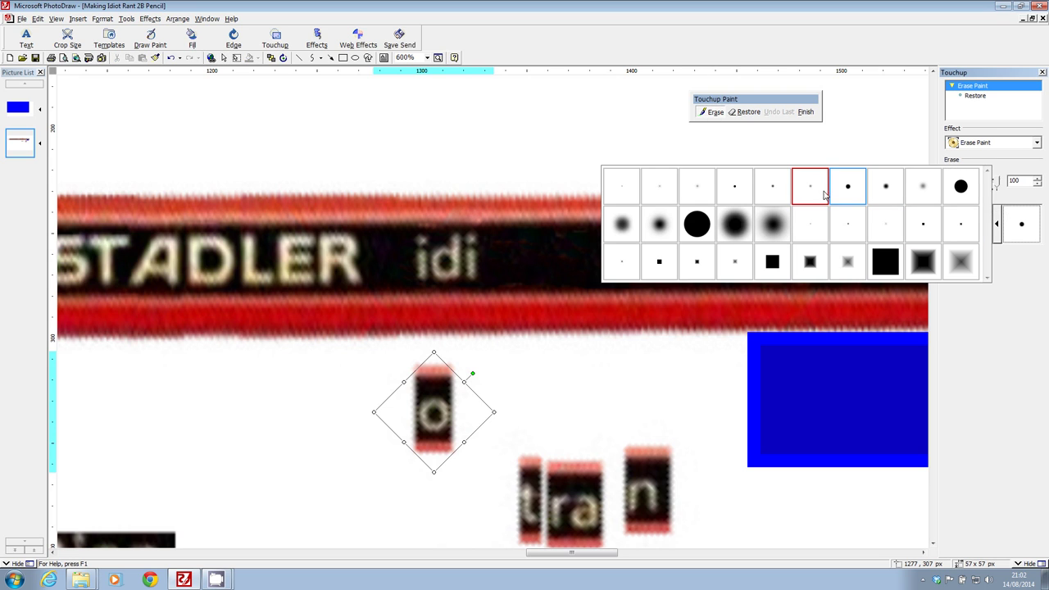
{"action": "left_click", "coordinate": [738, 187]}
{"action": "mouse_move", "coordinate": [428, 381]}
{"action": "left_mouse_down"}
{"action": "mouse_move", "coordinate": [386, 399]}
{"action": "mouse_move", "coordinate": [419, 385]}
{"action": "mouse_move", "coordinate": [452, 391]}
{"action": "mouse_move", "coordinate": [429, 383]}
{"action": "left_mouse_up"}
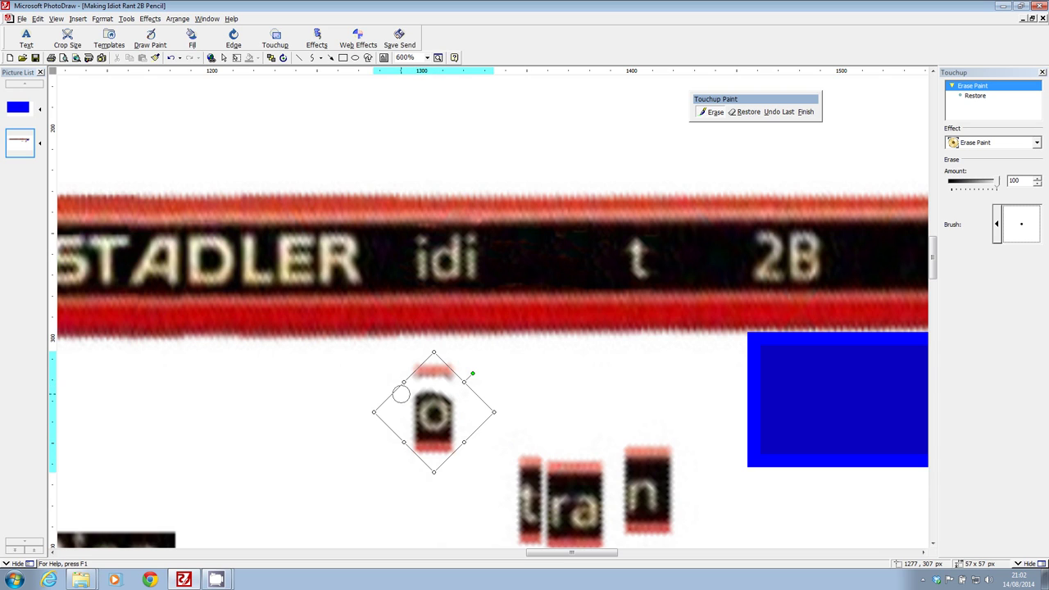
{"action": "left_click", "coordinate": [997, 226]}
{"action": "left_click", "coordinate": [771, 186]}
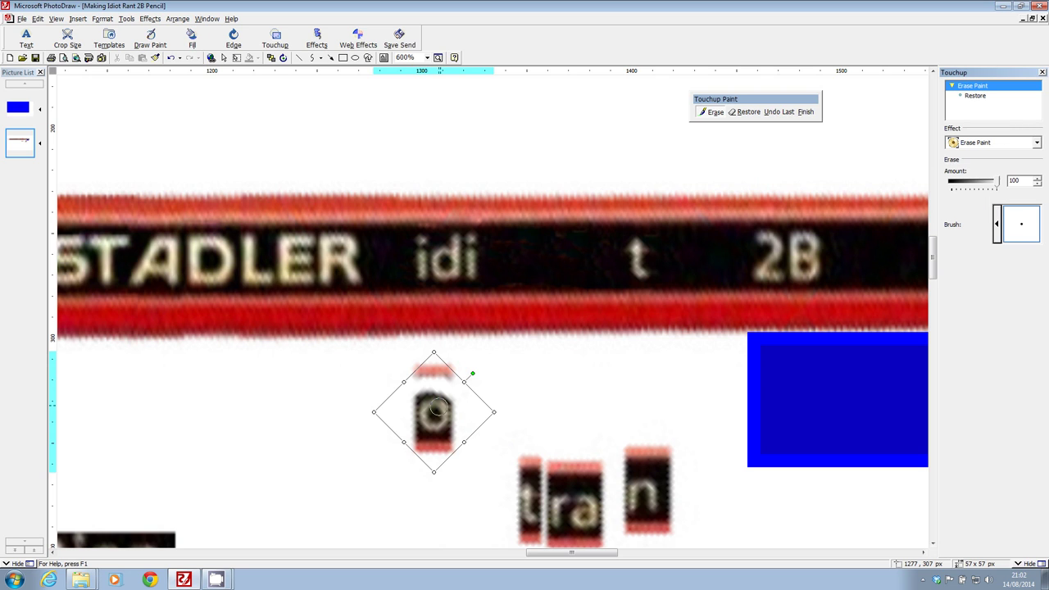
{"action": "left_click", "coordinate": [434, 415]}
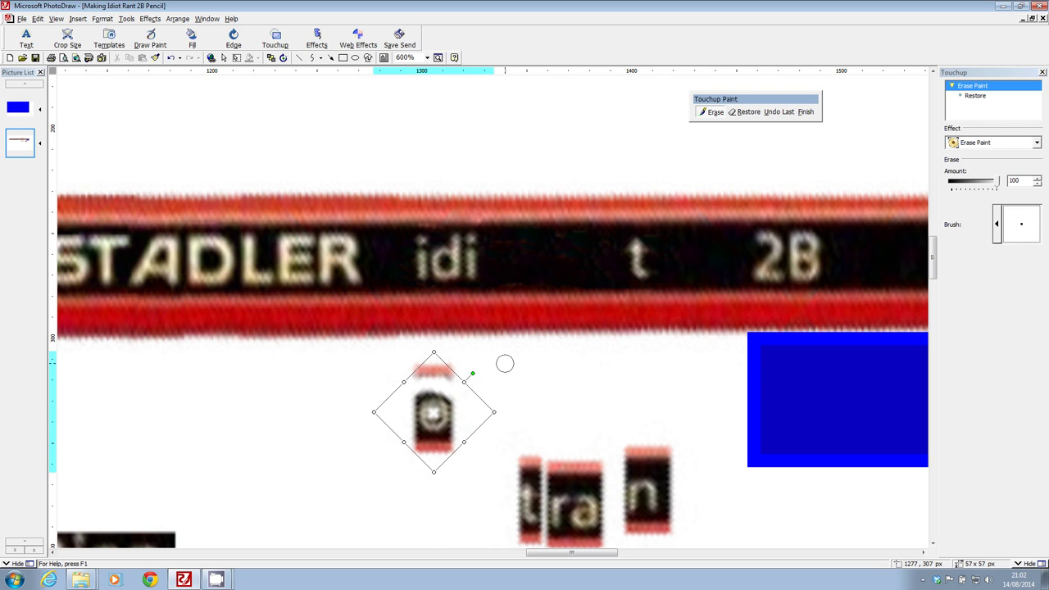
Step: Erase the remaining black margins around the "o" with the finest round brush and place the letter after "idi" on the band
{"action": "left_click", "coordinate": [998, 226]}
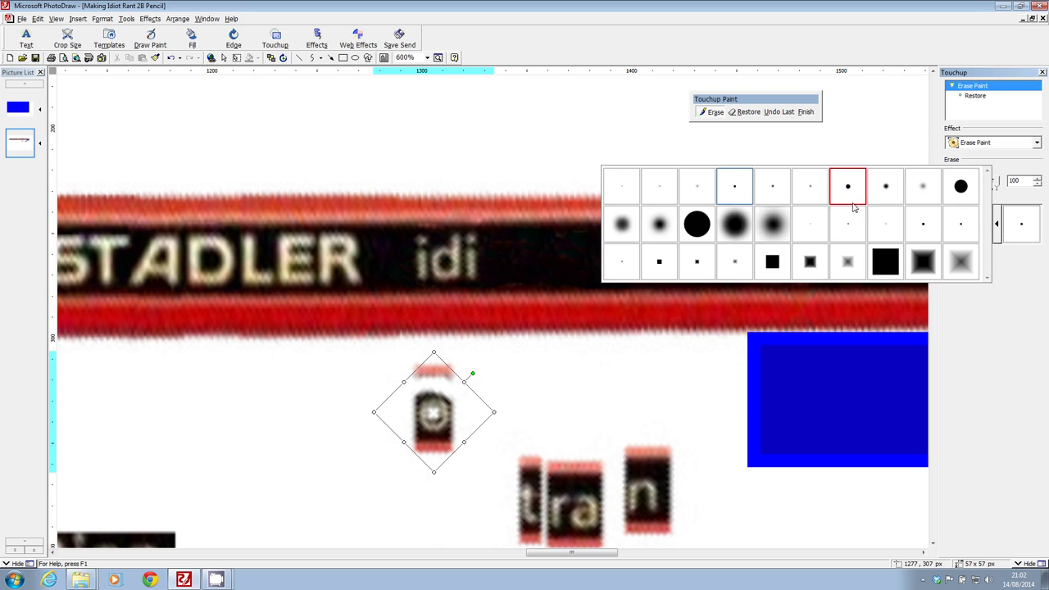
{"action": "left_click", "coordinate": [622, 186]}
{"action": "mouse_move", "coordinate": [410, 429]}
{"action": "left_mouse_down"}
{"action": "mouse_move", "coordinate": [452, 429]}
{"action": "mouse_move", "coordinate": [412, 436]}
{"action": "mouse_move", "coordinate": [449, 437]}
{"action": "mouse_move", "coordinate": [421, 435]}
{"action": "left_mouse_up"}
{"action": "mouse_move", "coordinate": [420, 386]}
{"action": "left_mouse_down"}
{"action": "mouse_move", "coordinate": [416, 395]}
{"action": "mouse_move", "coordinate": [438, 390]}
{"action": "left_mouse_up"}
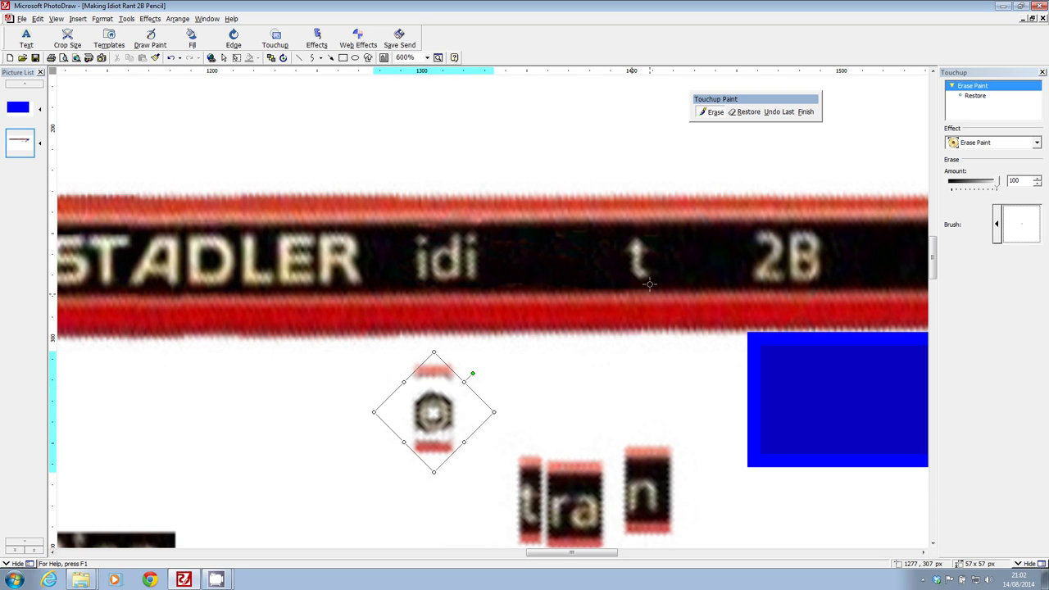
{"action": "left_click", "coordinate": [806, 112]}
{"action": "mouse_move", "coordinate": [438, 414]}
{"action": "left_mouse_down"}
{"action": "mouse_move", "coordinate": [512, 307]}
{"action": "mouse_move", "coordinate": [500, 259]}
{"action": "left_mouse_up"}
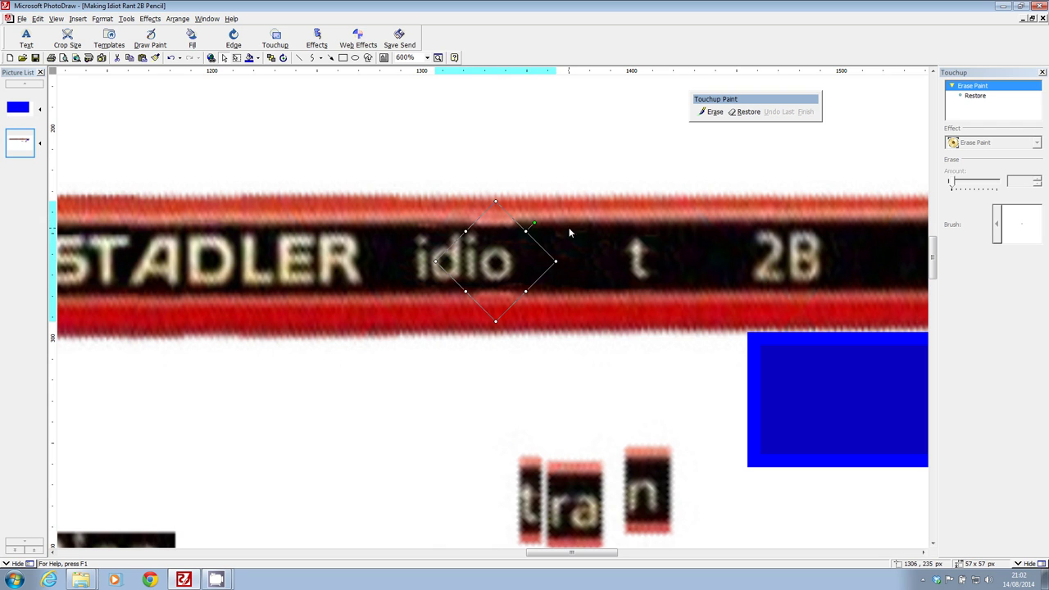
Step: Erase the leftover red edges from the placed "o" strip with a larger hard round brush
{"action": "left_click", "coordinate": [713, 112]}
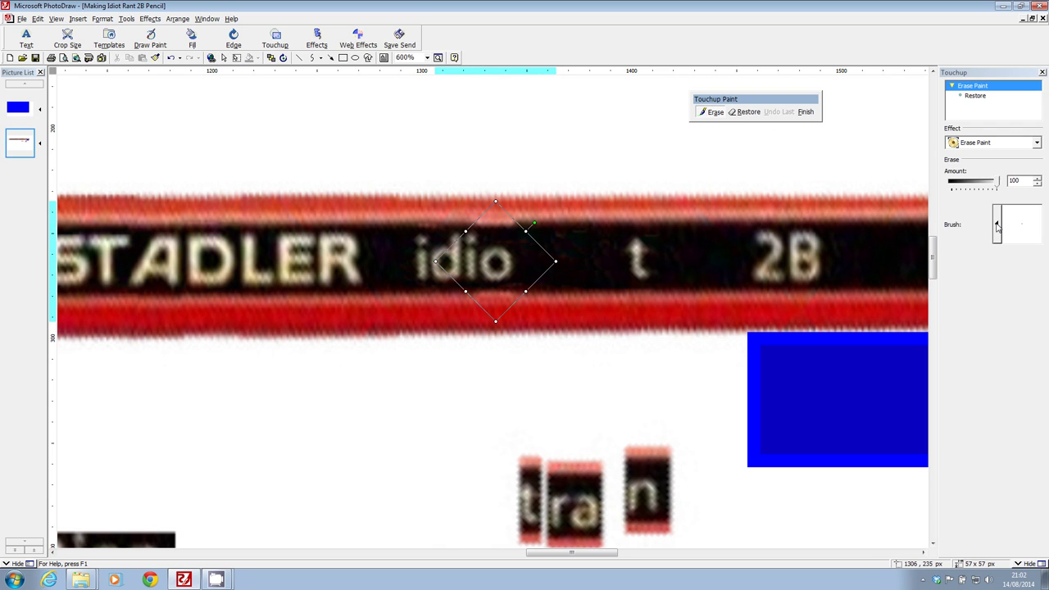
{"action": "left_click", "coordinate": [997, 225]}
{"action": "left_click_drag", "start_coordinate": [544, 186], "coordinate": [452, 177]}
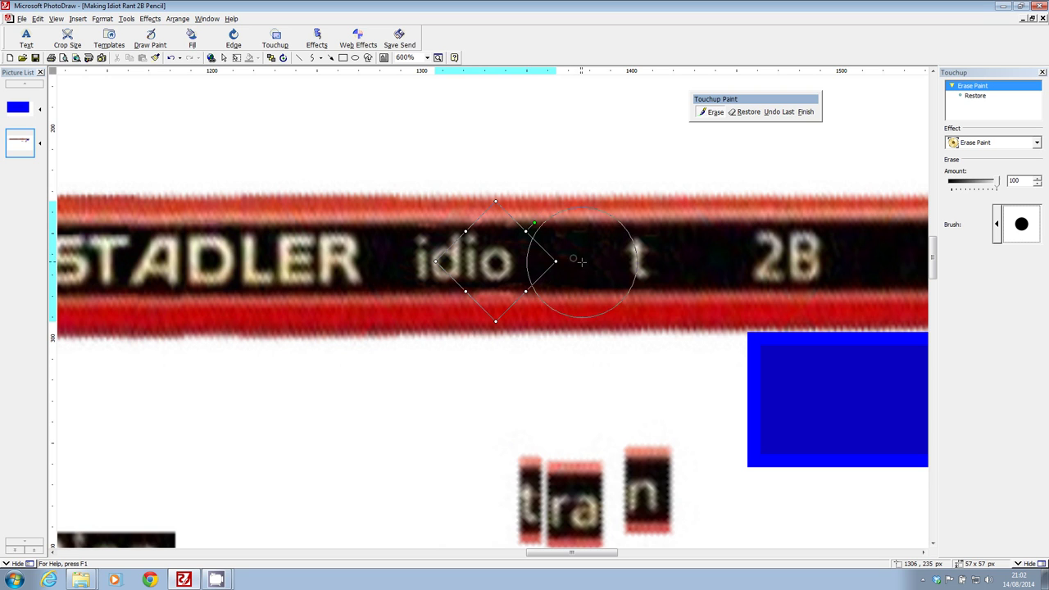
{"action": "left_click", "coordinate": [806, 111]}
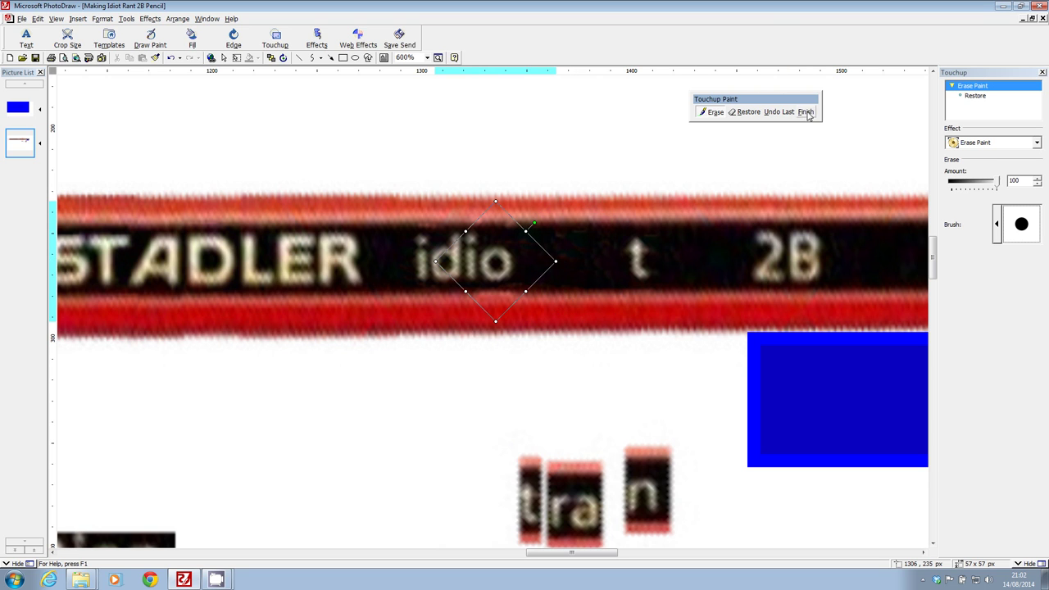
{"action": "left_click", "coordinate": [460, 400]}
Step: Move the loose "t" strip below "idio" and erase the black beside its letter and the lower red edge with a small round brush
{"action": "left_click_drag", "start_coordinate": [532, 473], "coordinate": [449, 387]}
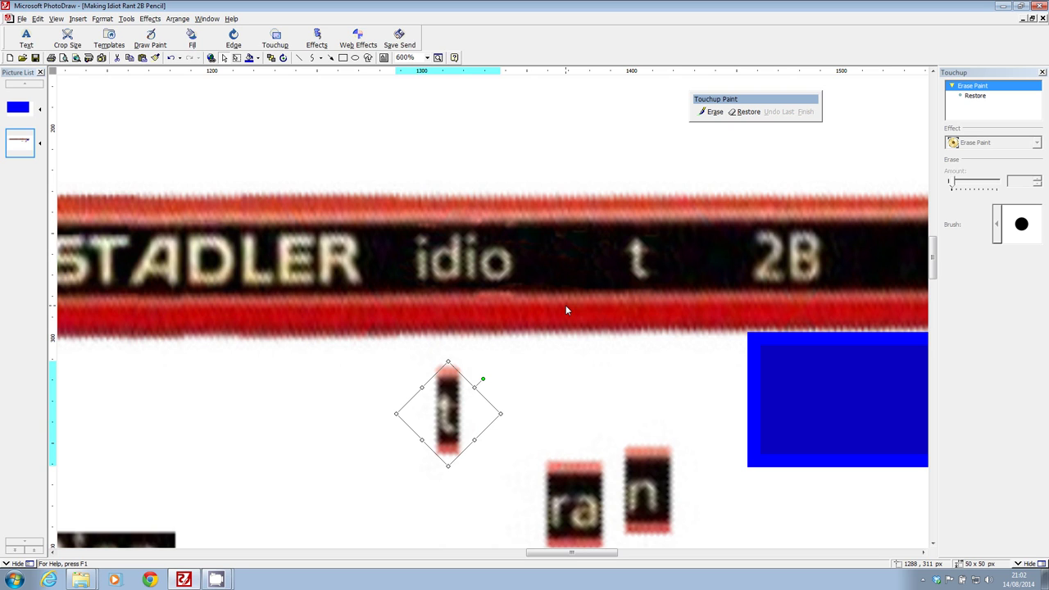
{"action": "mouse_move", "coordinate": [448, 393]}
{"action": "left_mouse_down"}
{"action": "mouse_move", "coordinate": [497, 375]}
{"action": "mouse_move", "coordinate": [527, 235]}
{"action": "mouse_move", "coordinate": [451, 373]}
{"action": "left_mouse_up"}
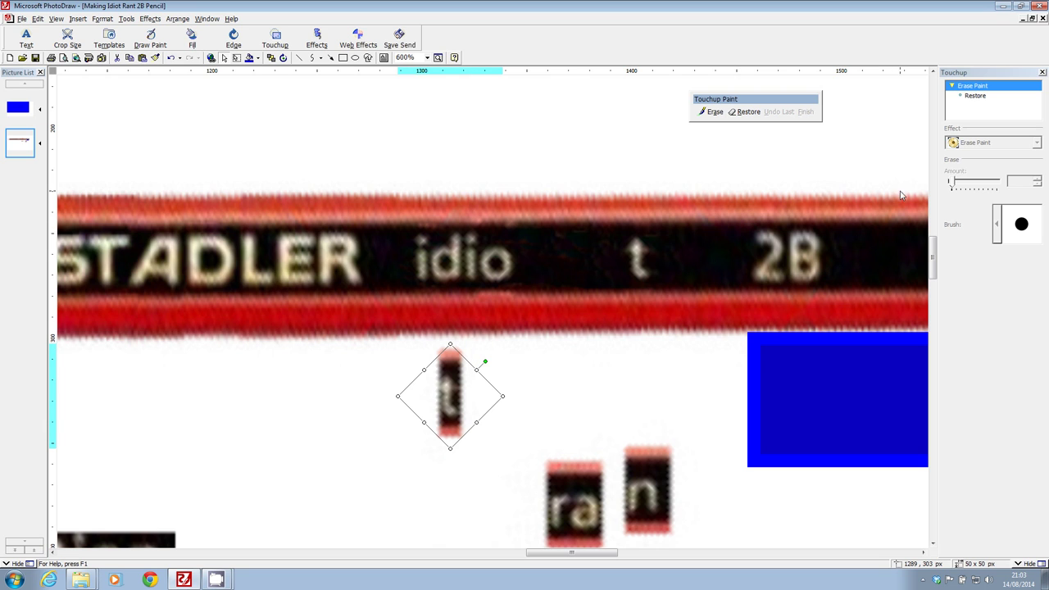
{"action": "left_click", "coordinate": [712, 113]}
{"action": "left_click", "coordinate": [997, 224]}
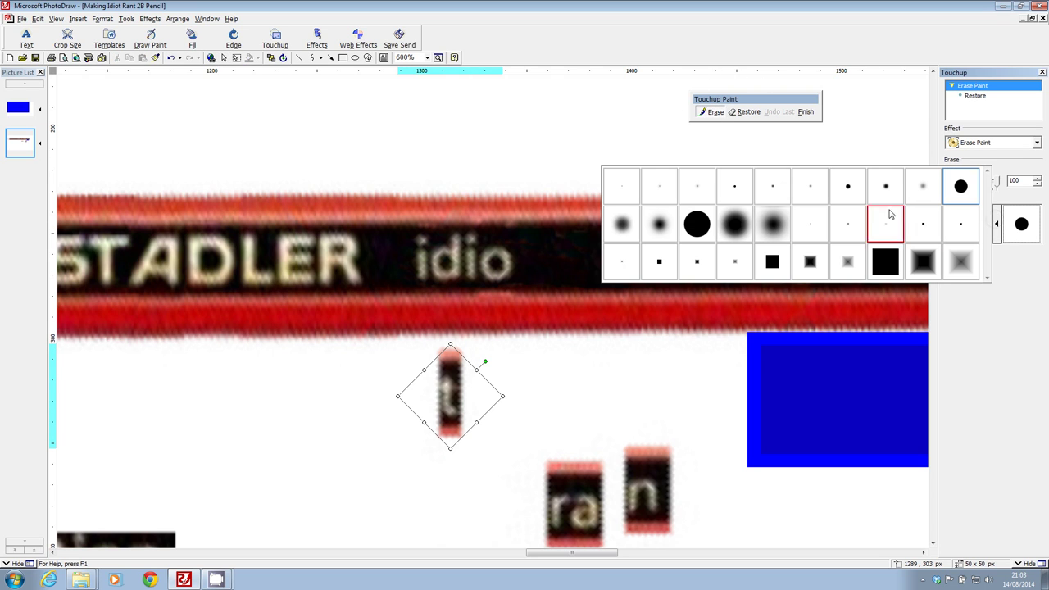
{"action": "left_click", "coordinate": [735, 186]}
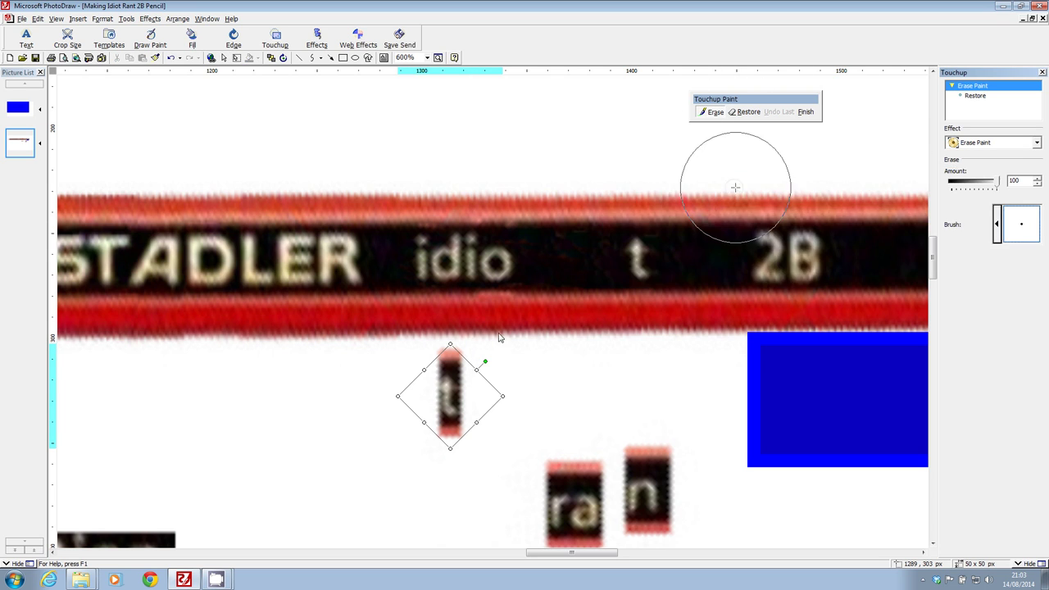
{"action": "left_click_drag", "start_coordinate": [481, 403], "coordinate": [464, 399]}
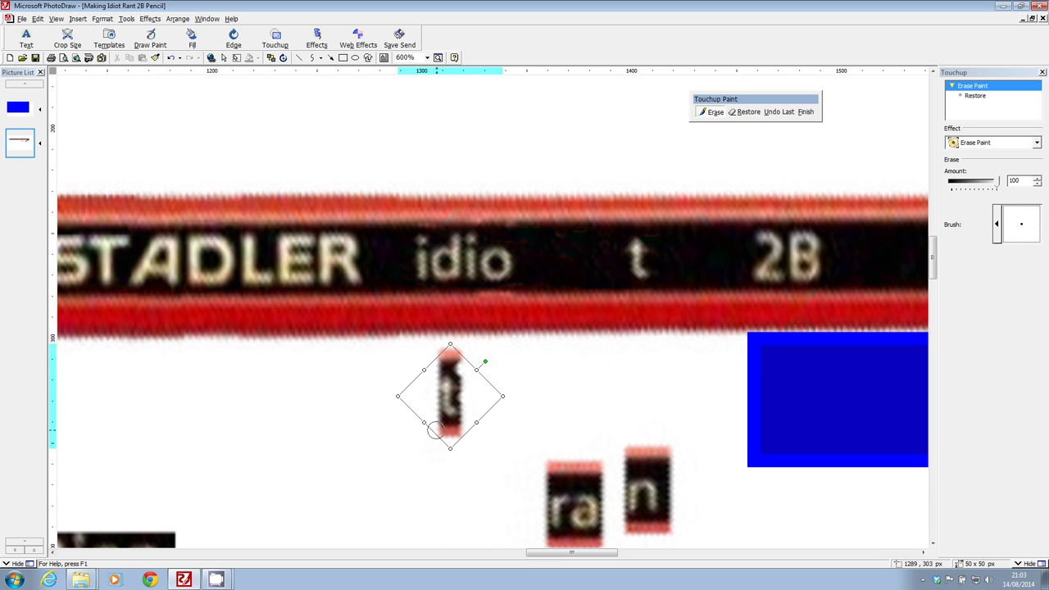
{"action": "left_click_drag", "start_coordinate": [424, 428], "coordinate": [460, 435]}
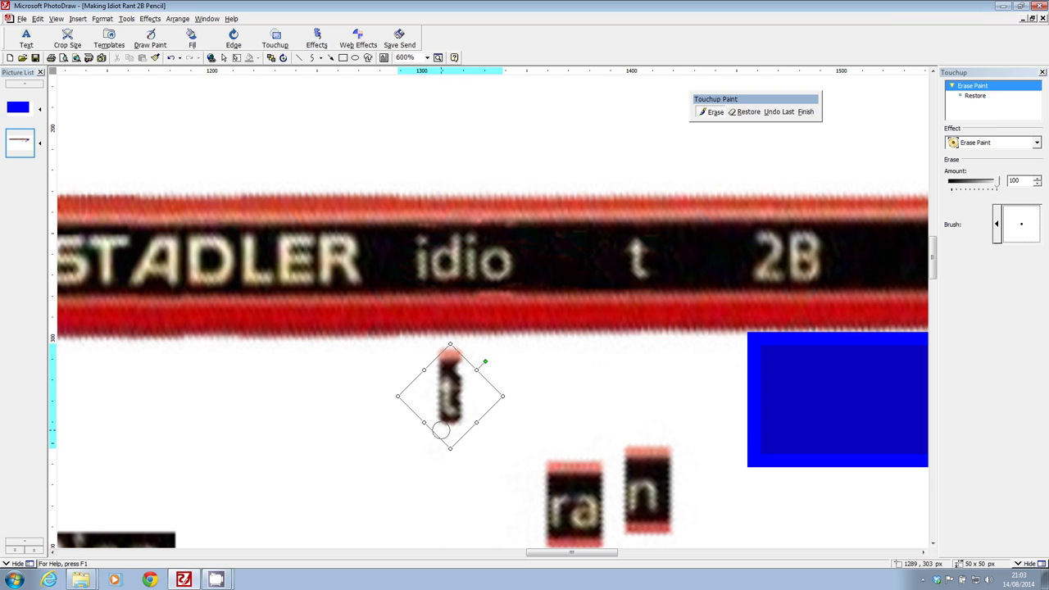
Step: Erase the black above the "t" with a finer brush and place the letter after "idio" on the band
{"action": "left_click", "coordinate": [1005, 231]}
{"action": "left_click", "coordinate": [648, 193]}
{"action": "left_click_drag", "start_coordinate": [432, 365], "coordinate": [460, 366]}
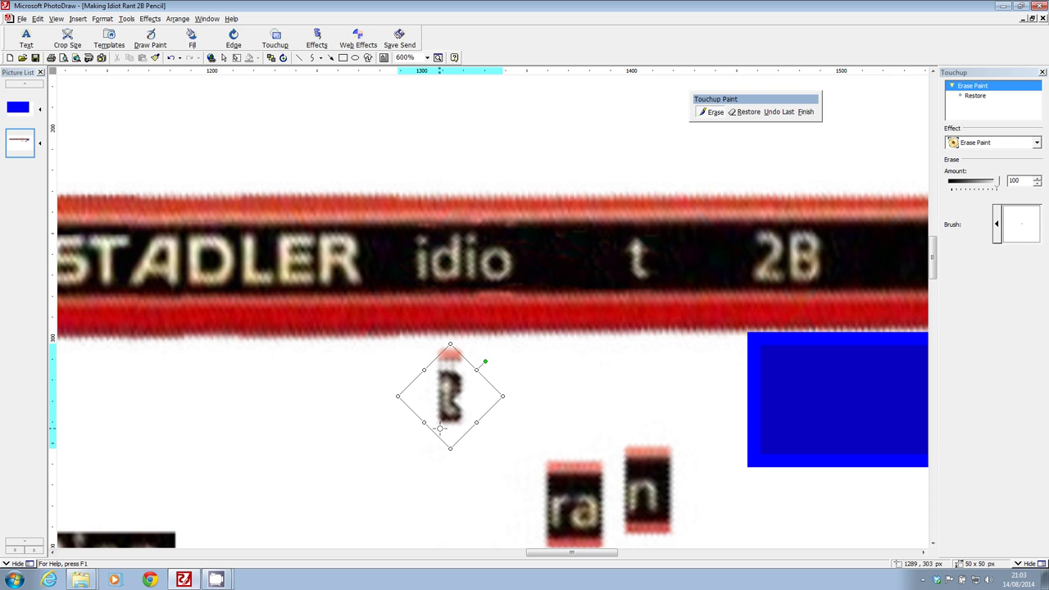
{"action": "left_click", "coordinate": [805, 112]}
{"action": "mouse_move", "coordinate": [451, 388]}
{"action": "left_mouse_down"}
{"action": "mouse_move", "coordinate": [537, 254]}
{"action": "mouse_move", "coordinate": [525, 246]}
{"action": "left_mouse_up"}
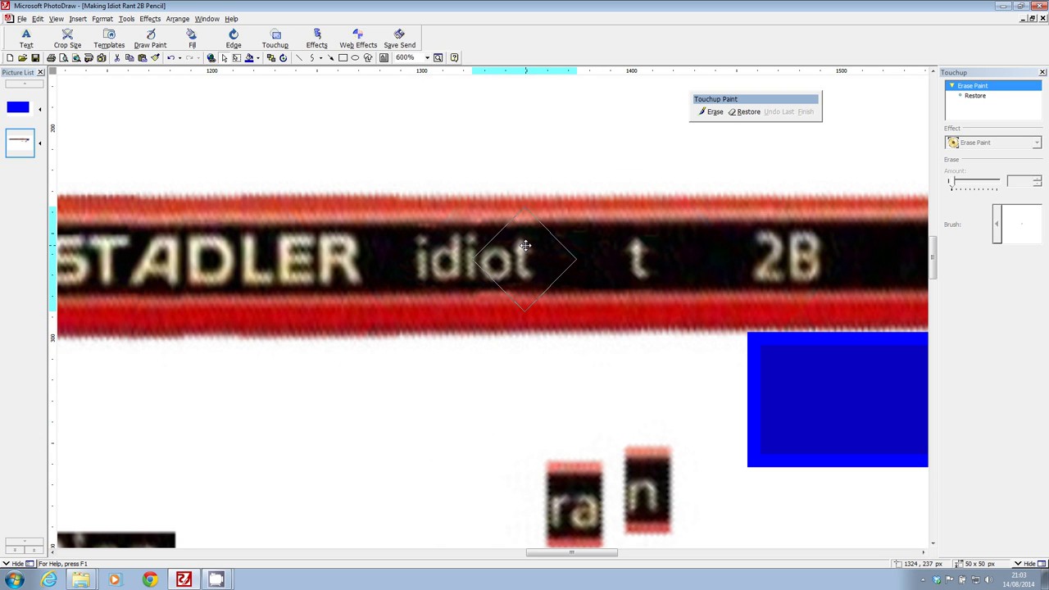
{"action": "left_click", "coordinate": [464, 379]}
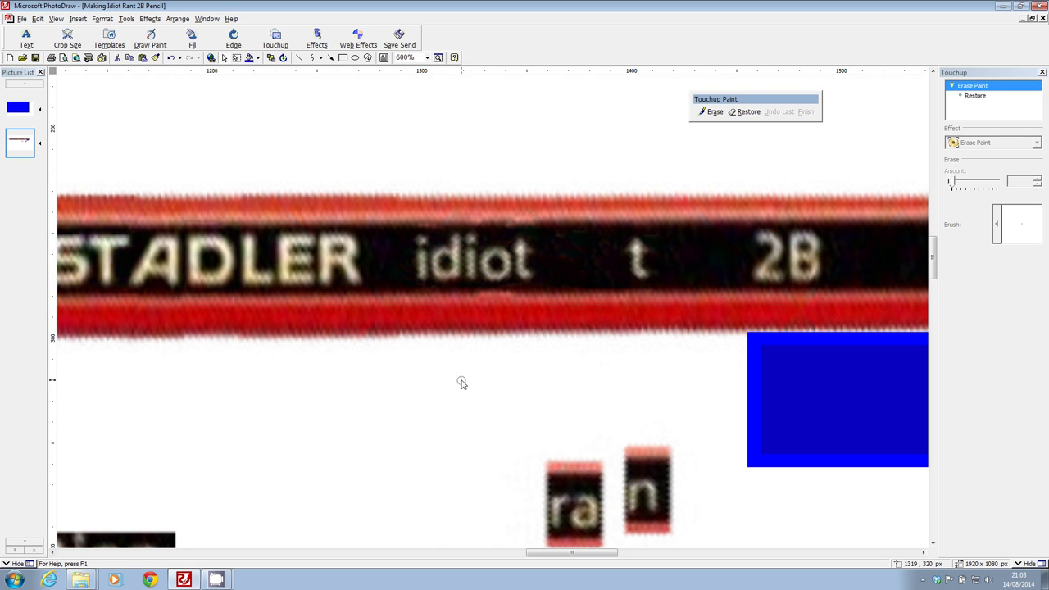
Step: Erase the leftover red edges from the "t" strip ending "idiot" with a larger hard round brush
{"action": "left_click", "coordinate": [526, 253]}
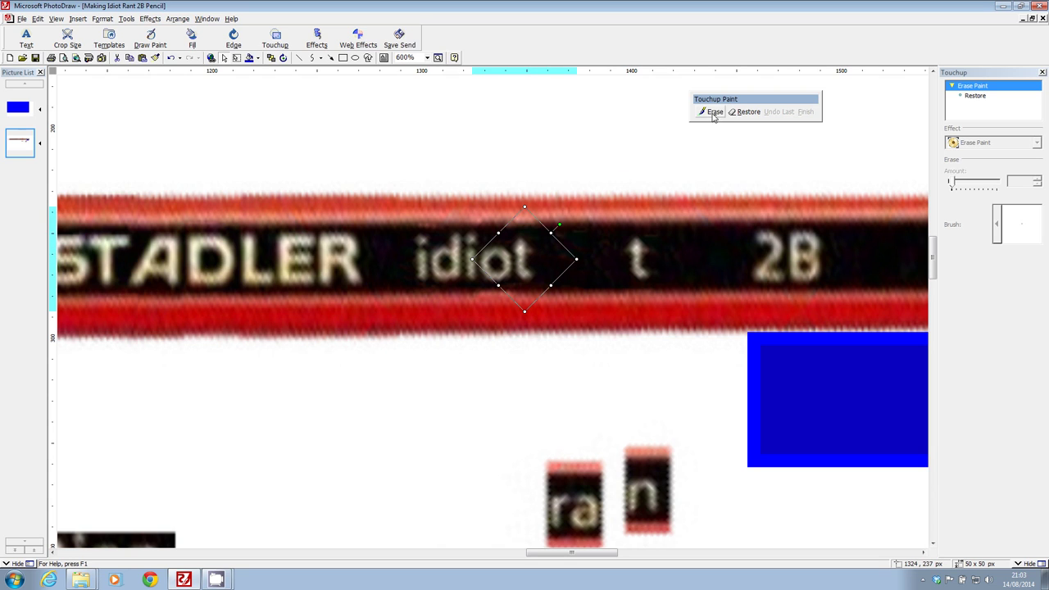
{"action": "left_click", "coordinate": [713, 112]}
{"action": "left_click", "coordinate": [997, 223]}
{"action": "left_click", "coordinate": [960, 184]}
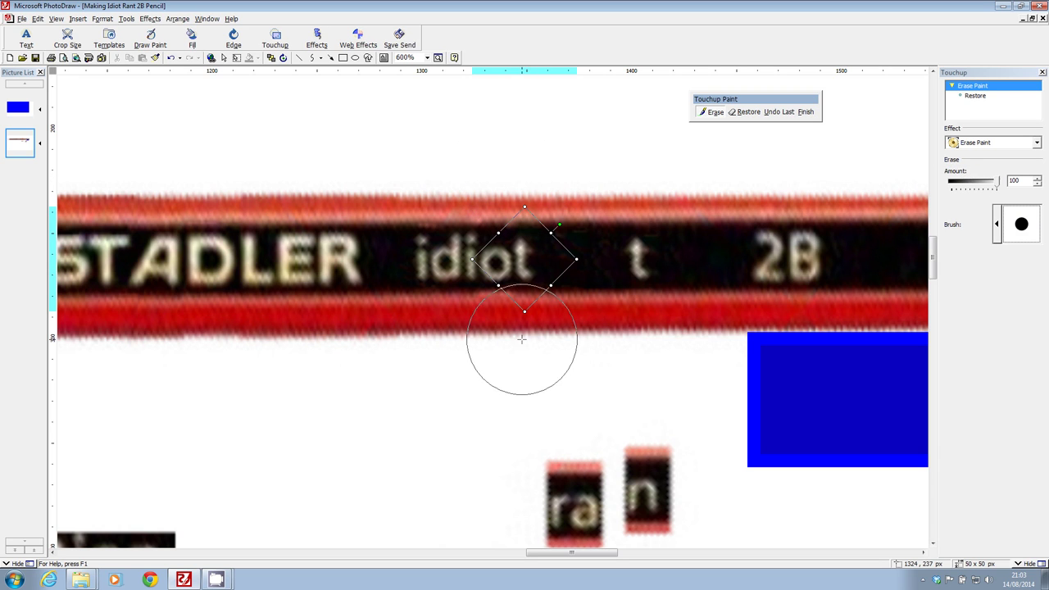
{"action": "left_click", "coordinate": [592, 259]}
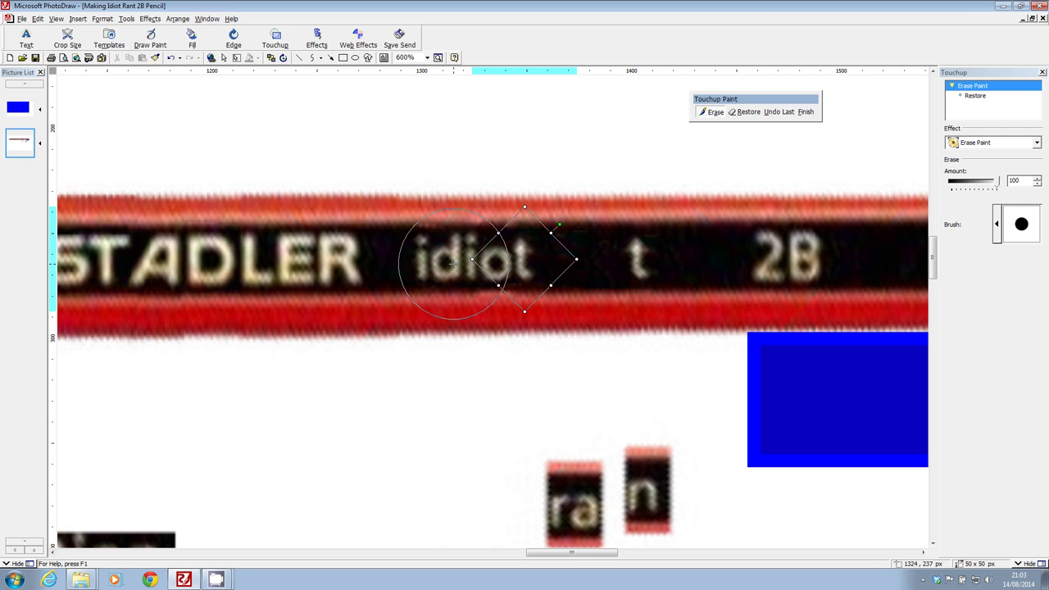
{"action": "left_click", "coordinate": [806, 112]}
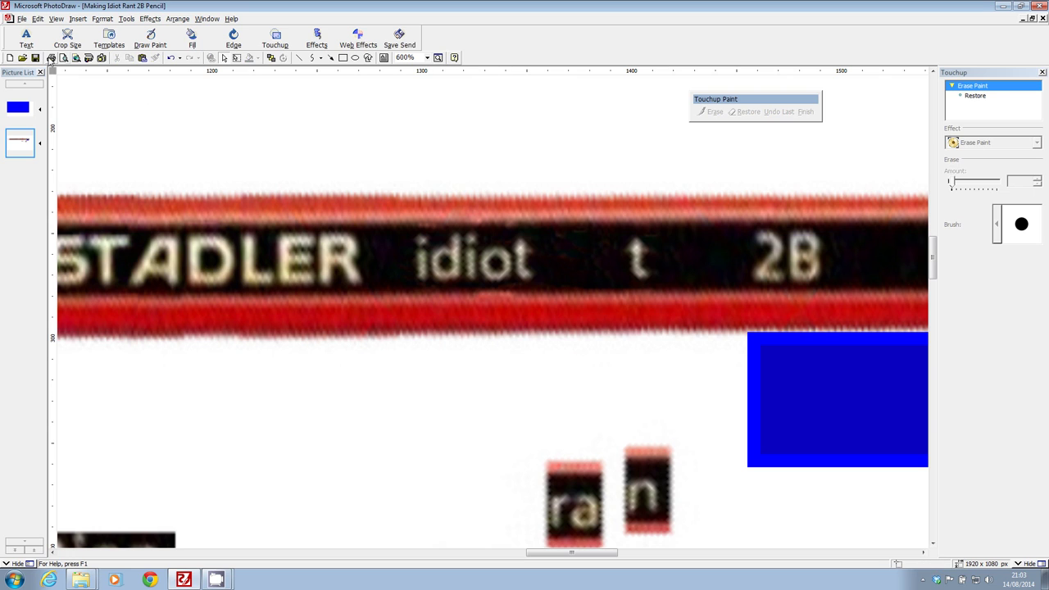
Step: Save the pencil picture
{"action": "left_click", "coordinate": [21, 18]}
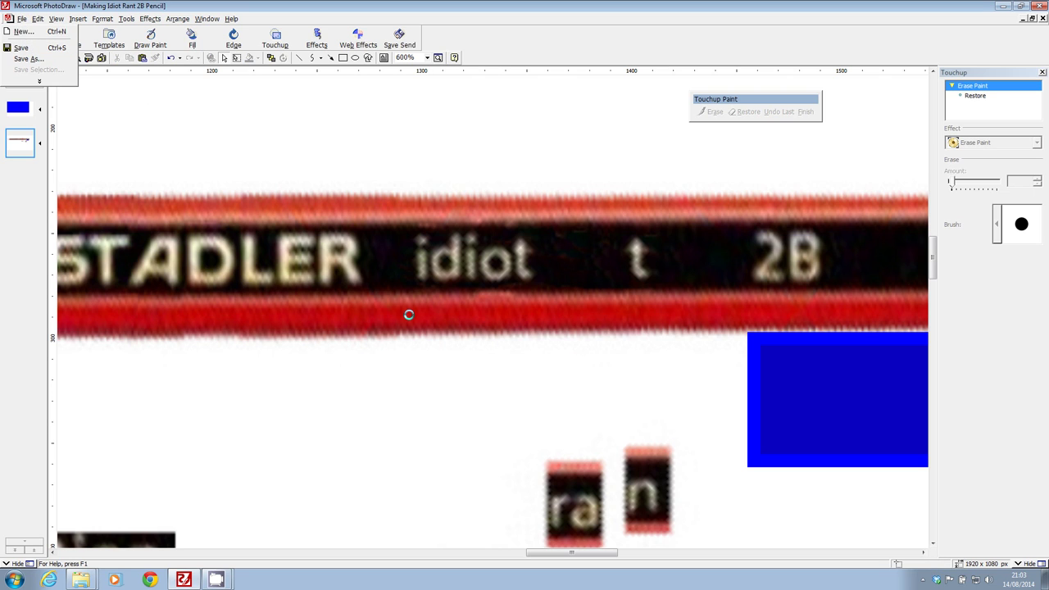
{"action": "left_click", "coordinate": [501, 364]}
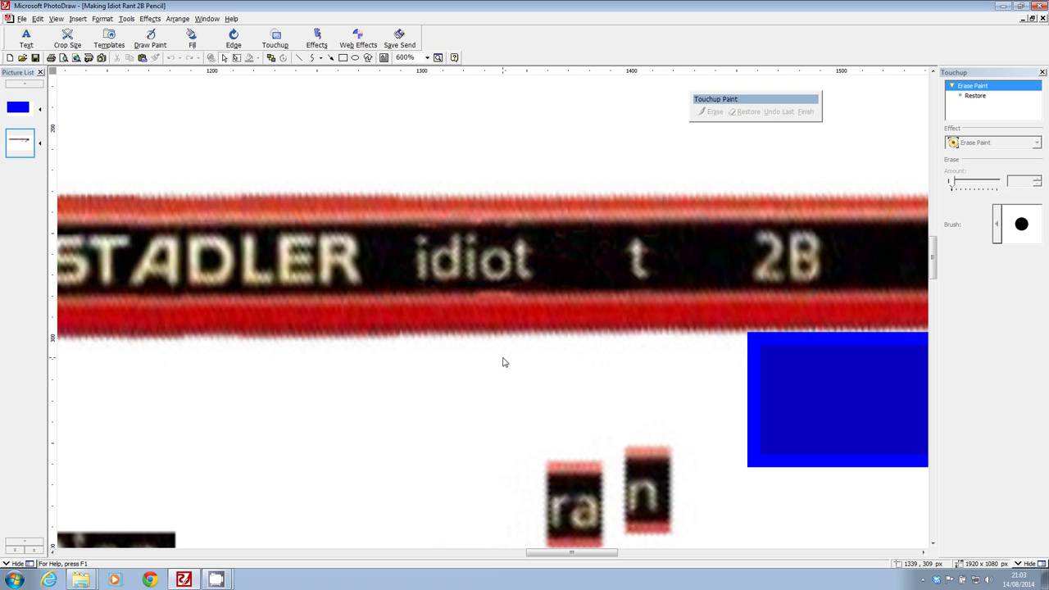
{"action": "left_click", "coordinate": [500, 276]}
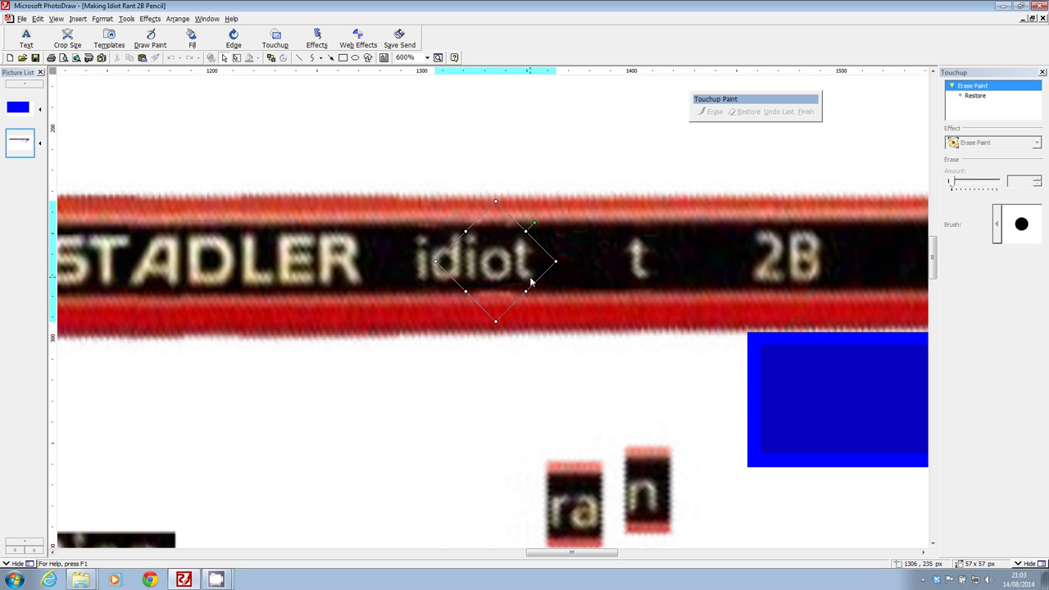
{"action": "left_click", "coordinate": [716, 112]}
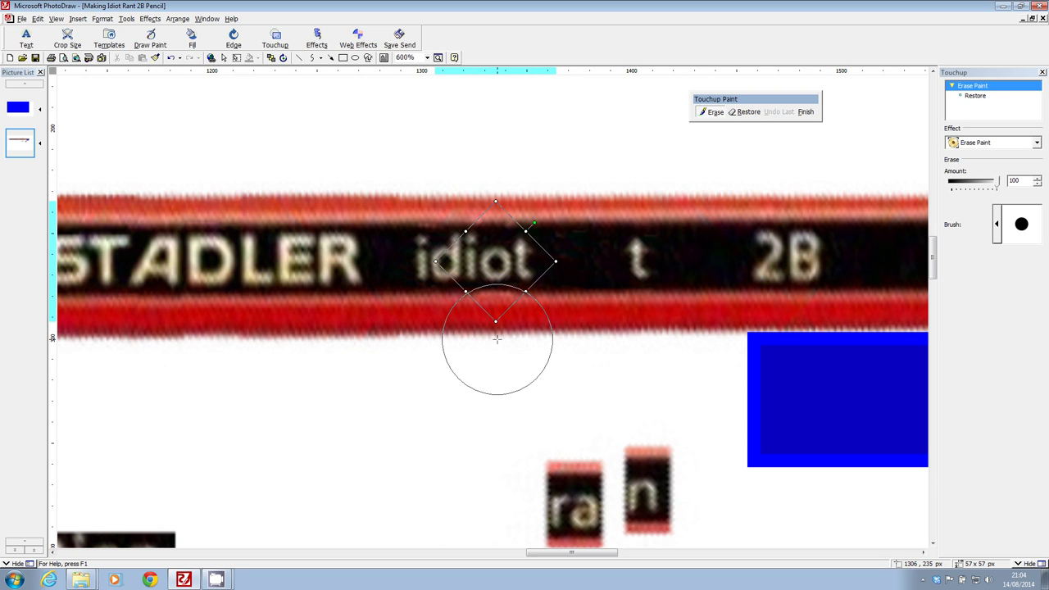
{"action": "left_click", "coordinate": [805, 112]}
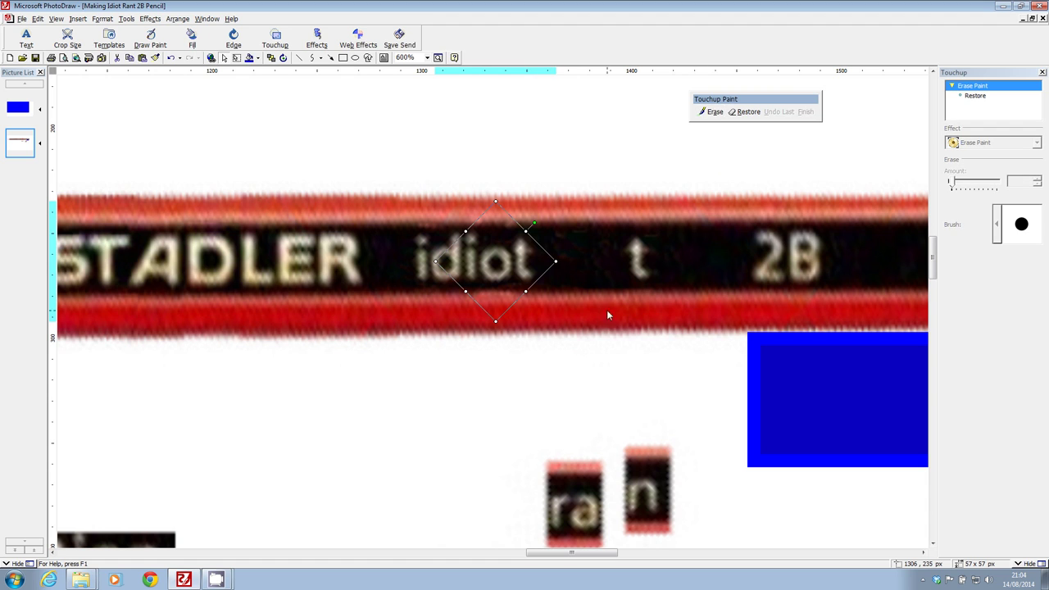
Step: Move the loose "ra" strip below "idiot" and erase the black above and below its letters with a small soft round brush
{"action": "mouse_move", "coordinate": [578, 486]}
{"action": "left_mouse_down"}
{"action": "mouse_move", "coordinate": [574, 248]}
{"action": "mouse_move", "coordinate": [551, 241]}
{"action": "mouse_move", "coordinate": [516, 395]}
{"action": "left_mouse_up"}
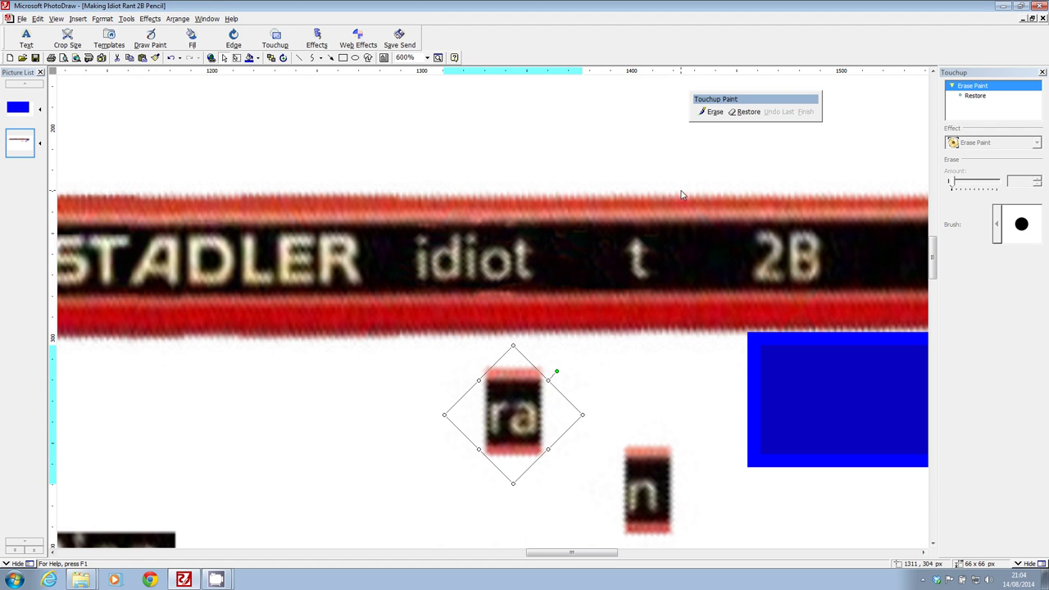
{"action": "left_click", "coordinate": [714, 115]}
{"action": "left_click", "coordinate": [996, 224]}
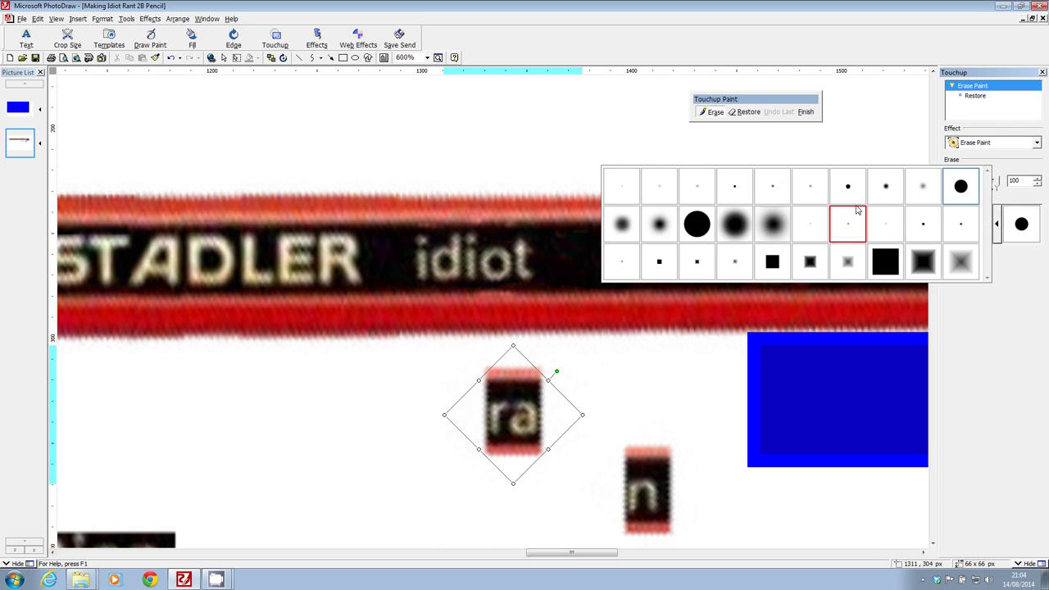
{"action": "left_click", "coordinate": [729, 184]}
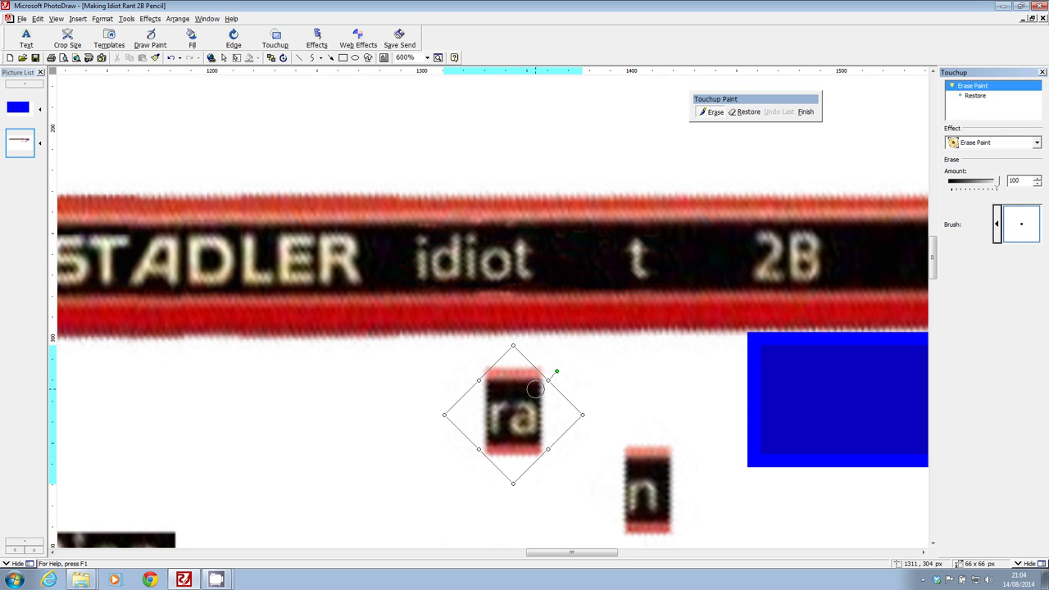
{"action": "left_click", "coordinate": [996, 224]}
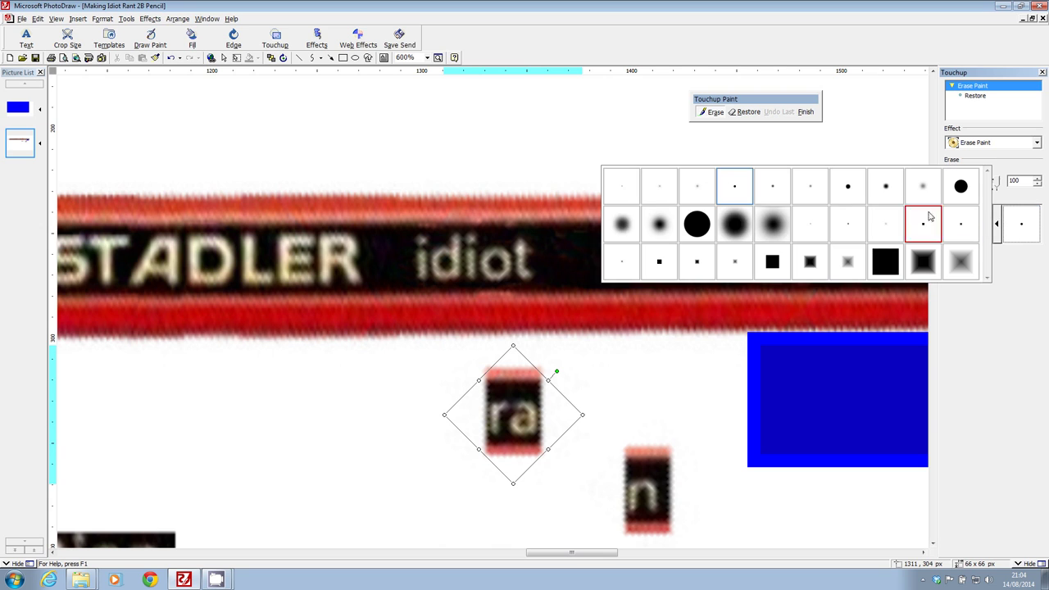
{"action": "left_click", "coordinate": [698, 190]}
{"action": "mouse_move", "coordinate": [484, 386]}
{"action": "left_mouse_down"}
{"action": "mouse_move", "coordinate": [537, 383]}
{"action": "mouse_move", "coordinate": [484, 385]}
{"action": "left_mouse_up"}
{"action": "mouse_move", "coordinate": [460, 447]}
{"action": "left_mouse_down"}
{"action": "mouse_move", "coordinate": [531, 444]}
{"action": "mouse_move", "coordinate": [546, 433]}
{"action": "left_mouse_up"}
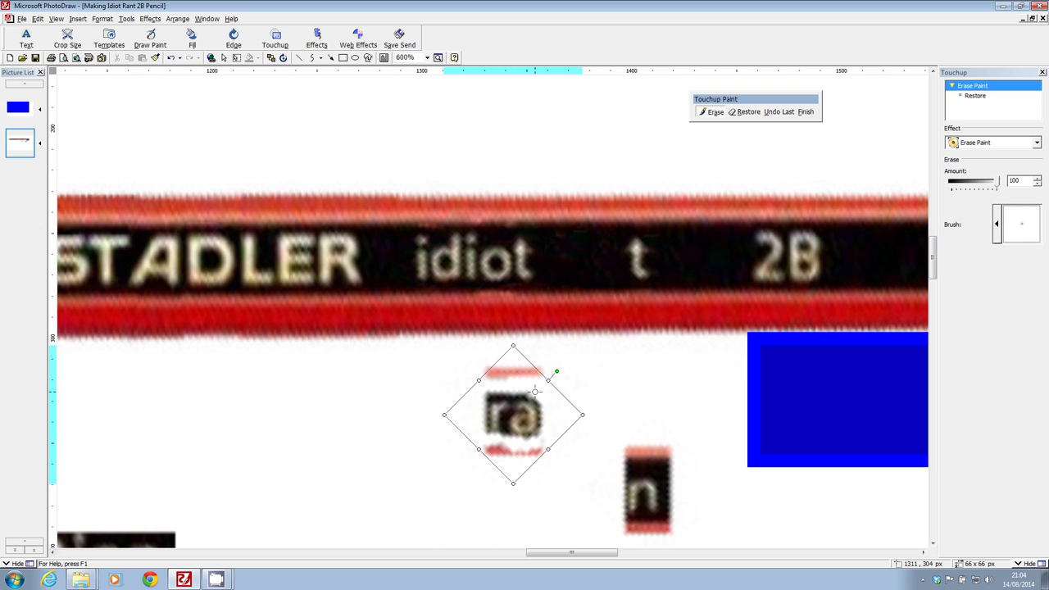
{"action": "left_click_drag", "start_coordinate": [524, 390], "coordinate": [493, 388]}
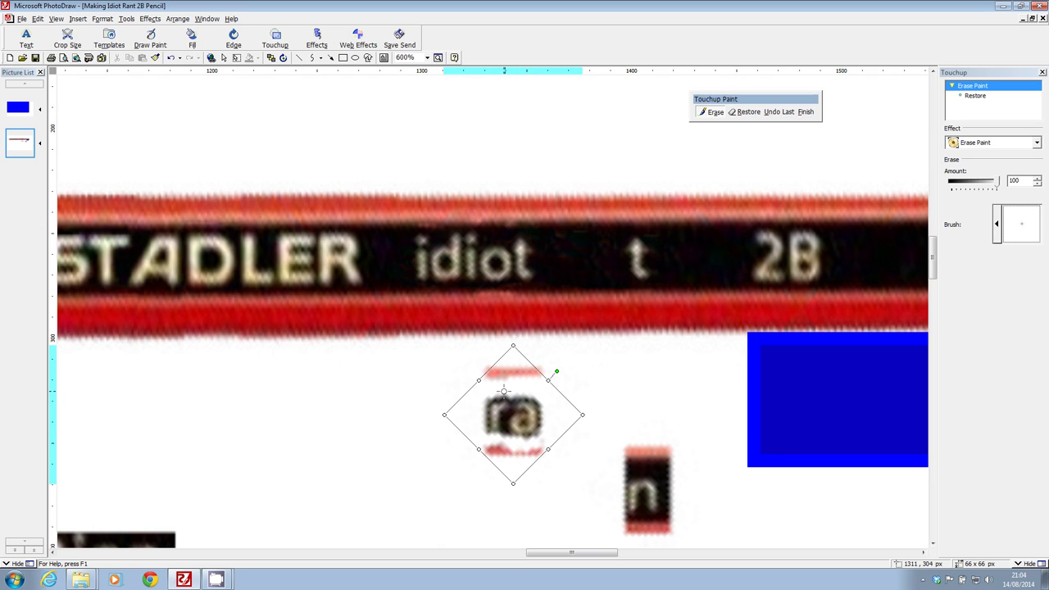
Step: Erase the black between the "r" and "a" with a finer brush and place the letters after "idiot" on the band
{"action": "left_click", "coordinate": [998, 219]}
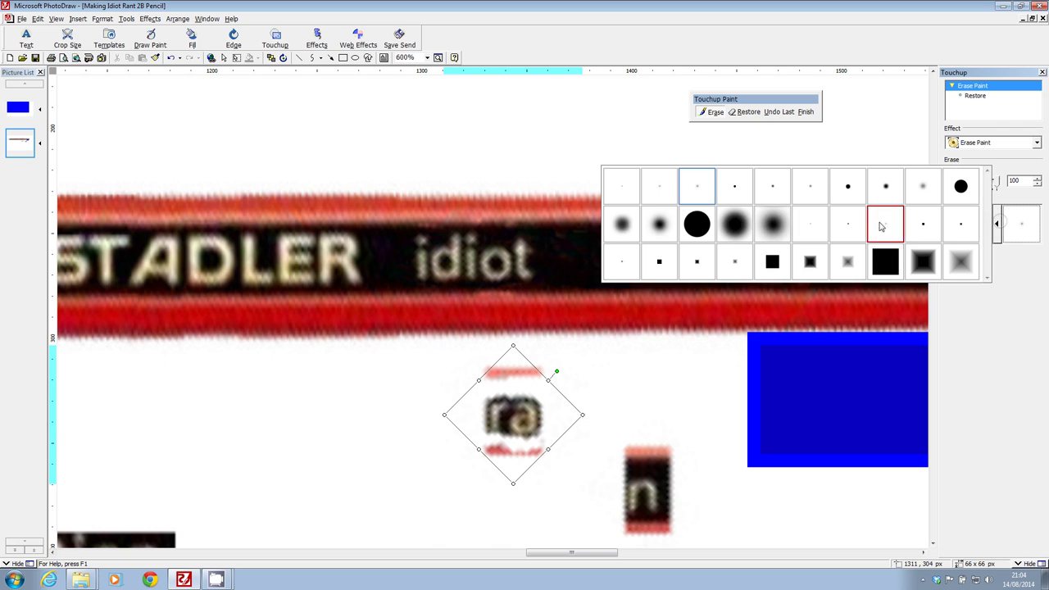
{"action": "left_click", "coordinate": [643, 184]}
{"action": "left_click_drag", "start_coordinate": [507, 414], "coordinate": [505, 430]}
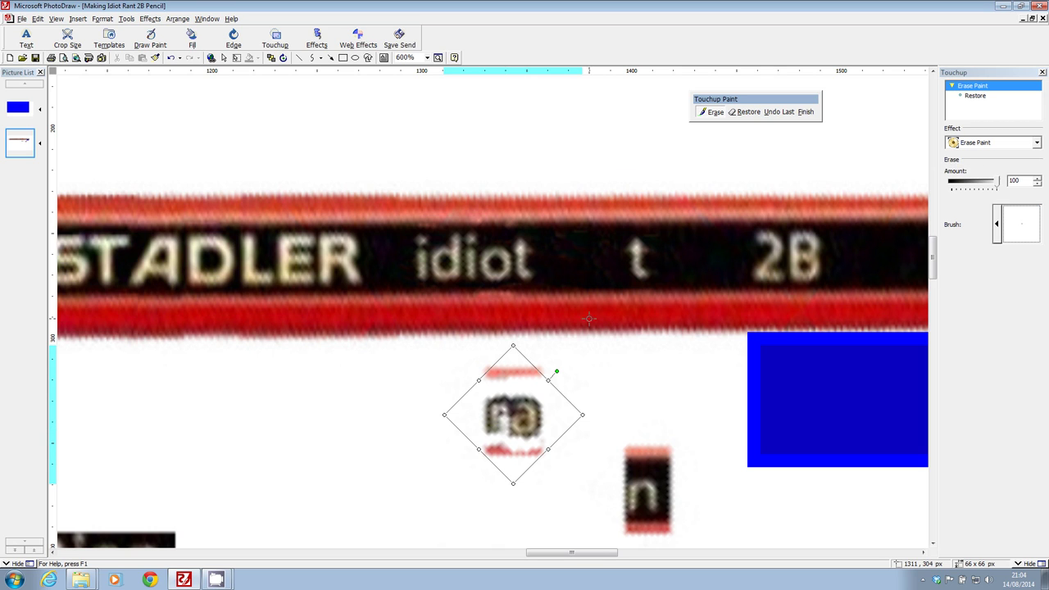
{"action": "left_click", "coordinate": [806, 112]}
{"action": "mouse_move", "coordinate": [533, 419]}
{"action": "left_mouse_down"}
{"action": "mouse_move", "coordinate": [580, 323]}
{"action": "mouse_move", "coordinate": [581, 256]}
{"action": "left_mouse_up"}
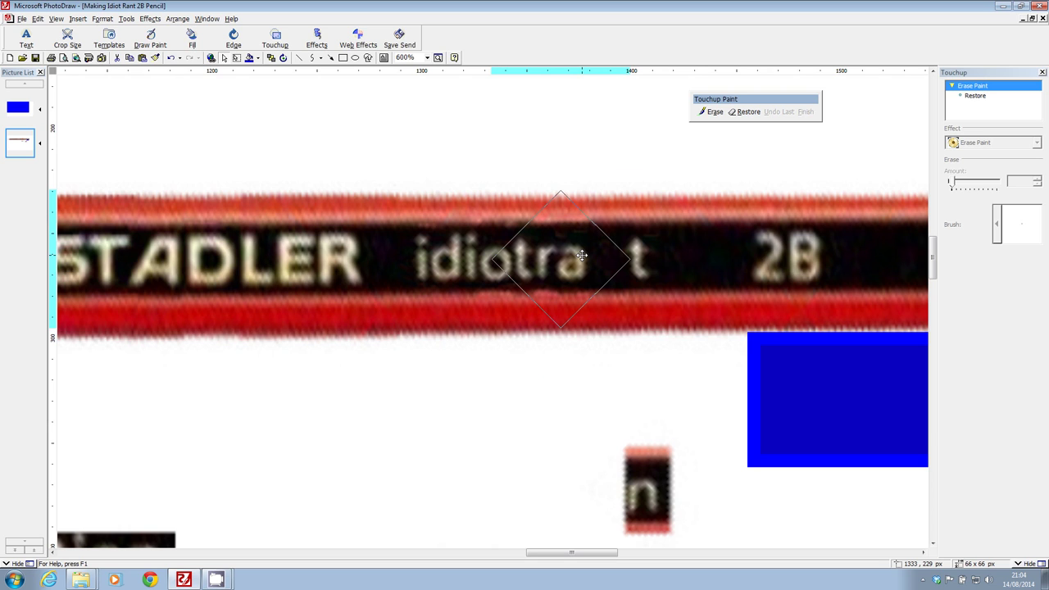
{"action": "key", "text": "Escape"}
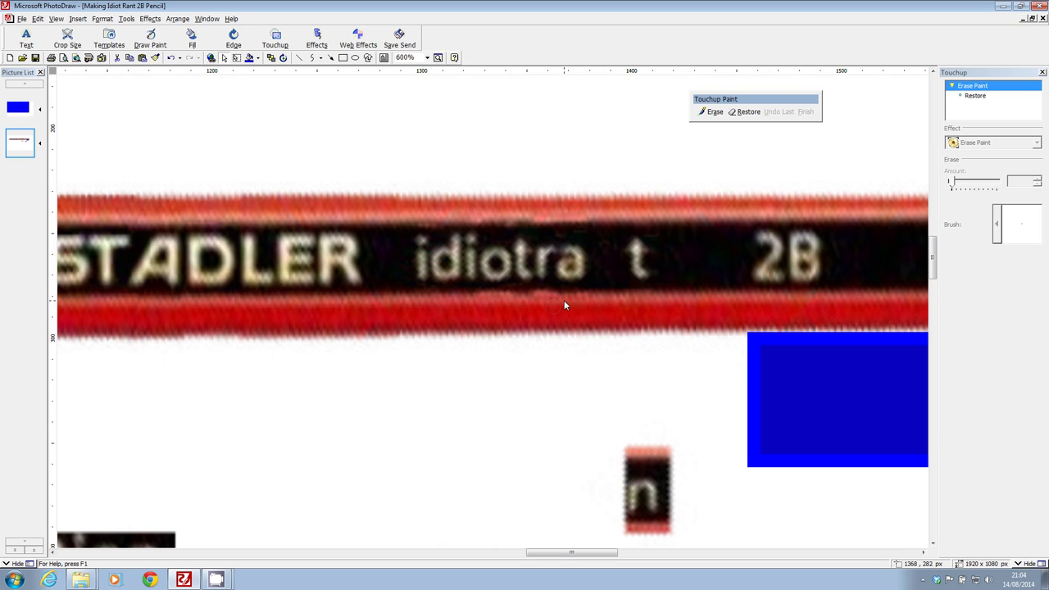
Step: Erase the leftover red edges from the placed "ra" strip with a larger hard round brush, undoing the last stroke across the letters
{"action": "left_click", "coordinate": [567, 257]}
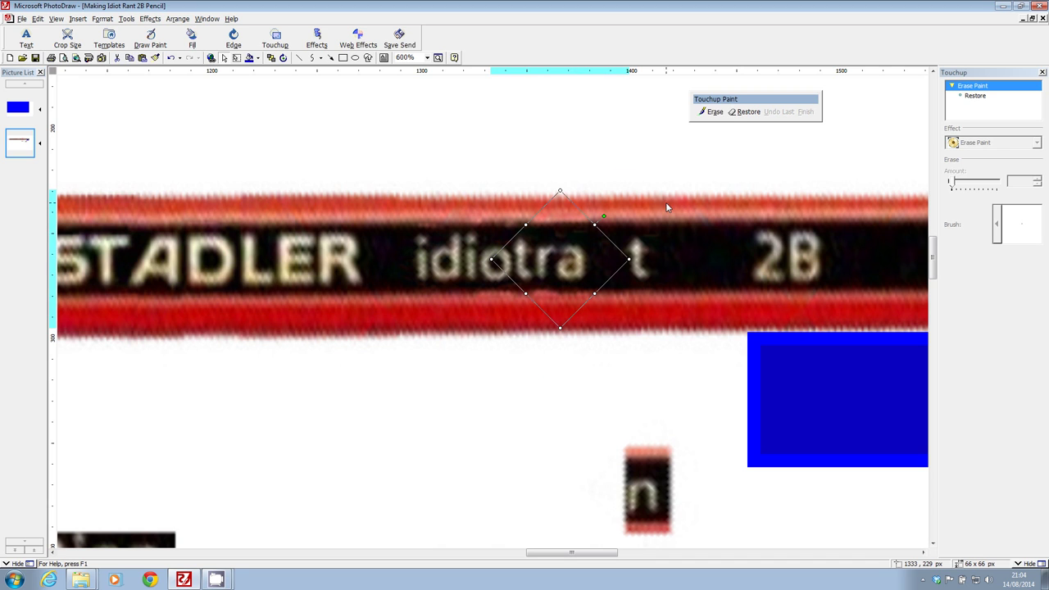
{"action": "left_click", "coordinate": [713, 112]}
{"action": "left_click", "coordinate": [997, 224]}
{"action": "left_click", "coordinate": [959, 186]}
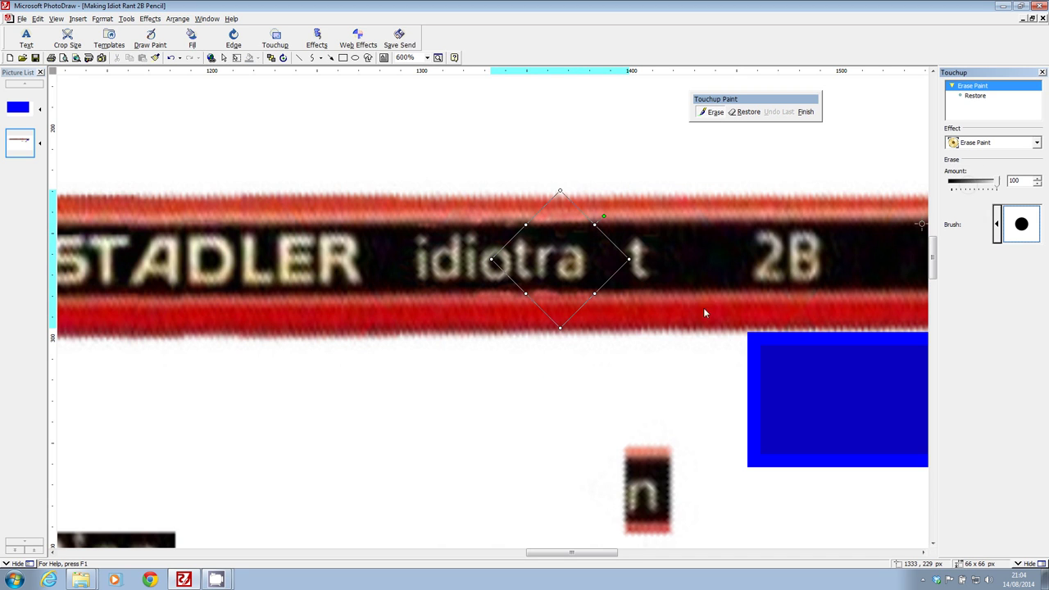
{"action": "left_click", "coordinate": [550, 341]}
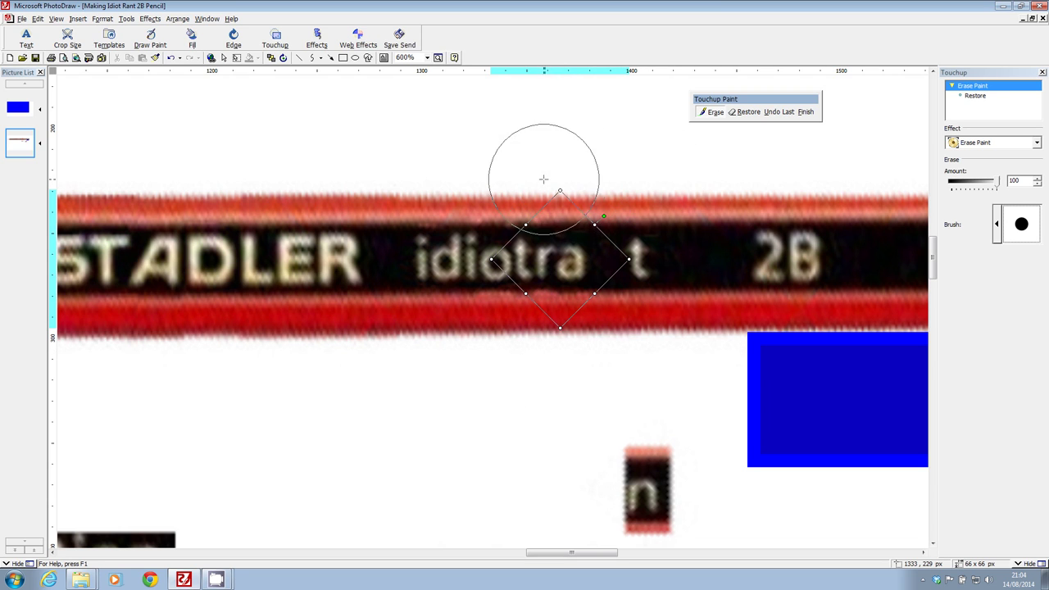
{"action": "left_click_drag", "start_coordinate": [516, 260], "coordinate": [551, 260]}
{"action": "left_click", "coordinate": [780, 111]}
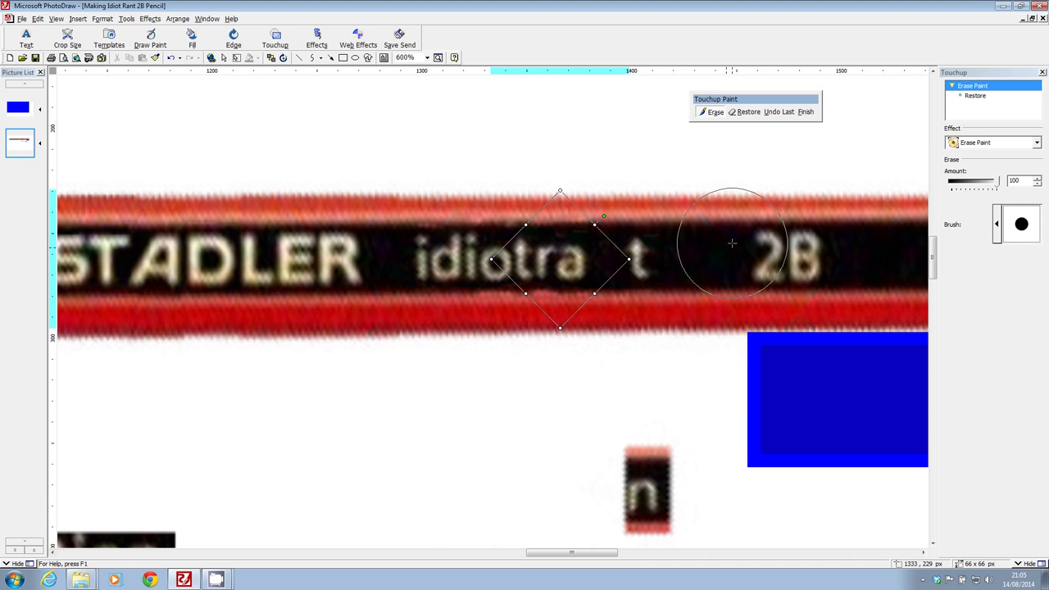
{"action": "left_click", "coordinate": [806, 111]}
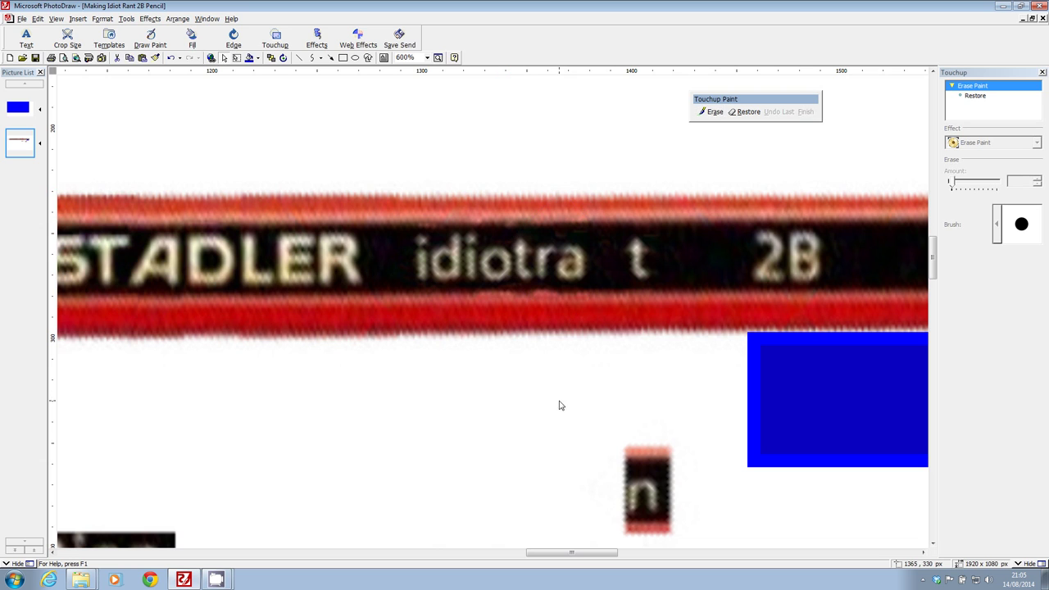
Step: Test the "n" strip before the final "t", move it below the band and erase the black around its letter with a small round brush
{"action": "left_click_drag", "start_coordinate": [646, 469], "coordinate": [614, 244]}
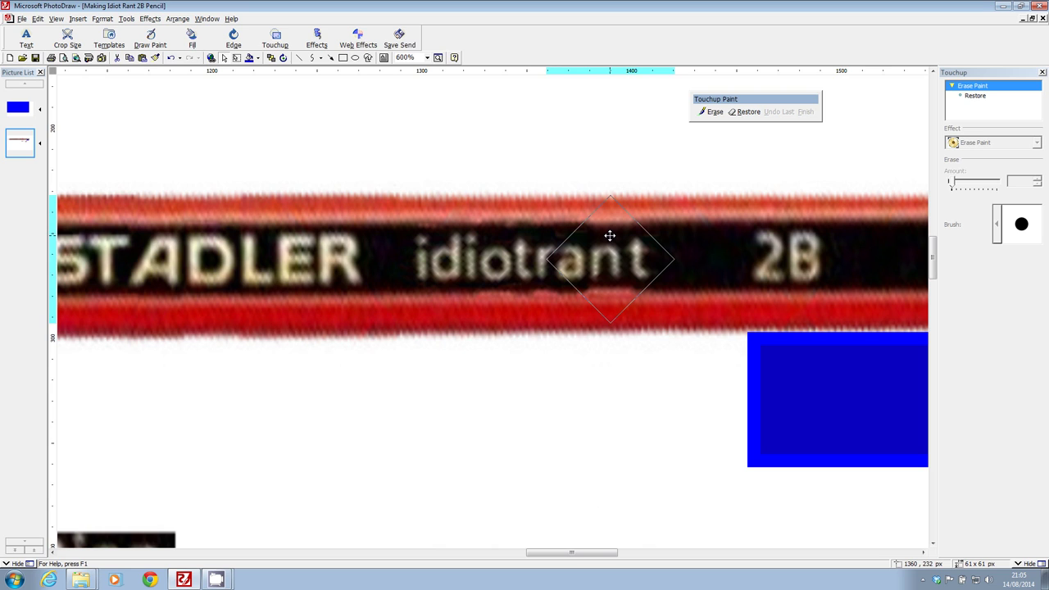
{"action": "left_click_drag", "start_coordinate": [610, 236], "coordinate": [595, 414]}
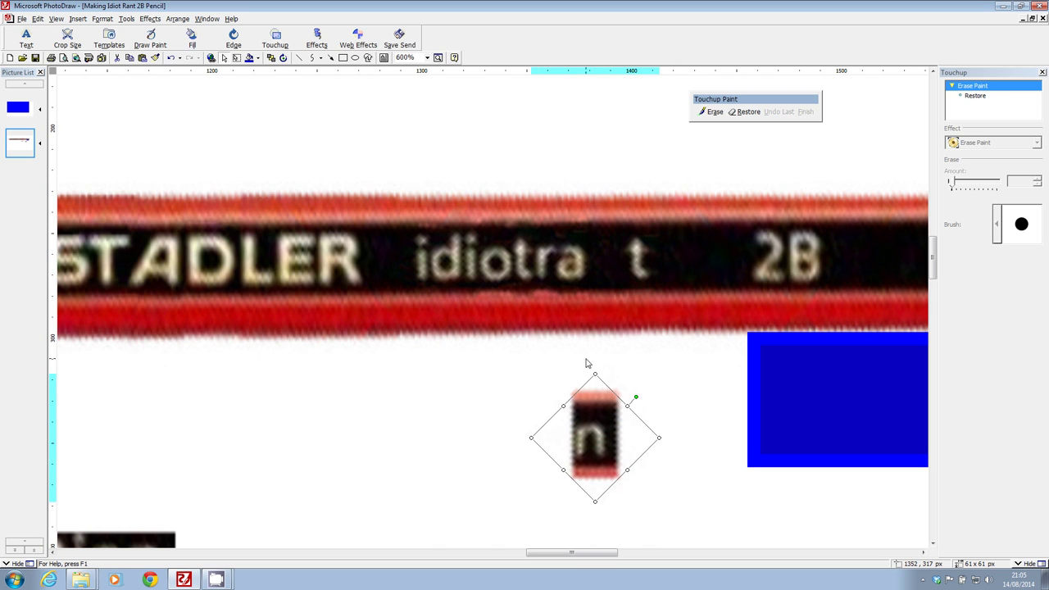
{"action": "left_click", "coordinate": [714, 113]}
{"action": "left_click", "coordinate": [997, 223]}
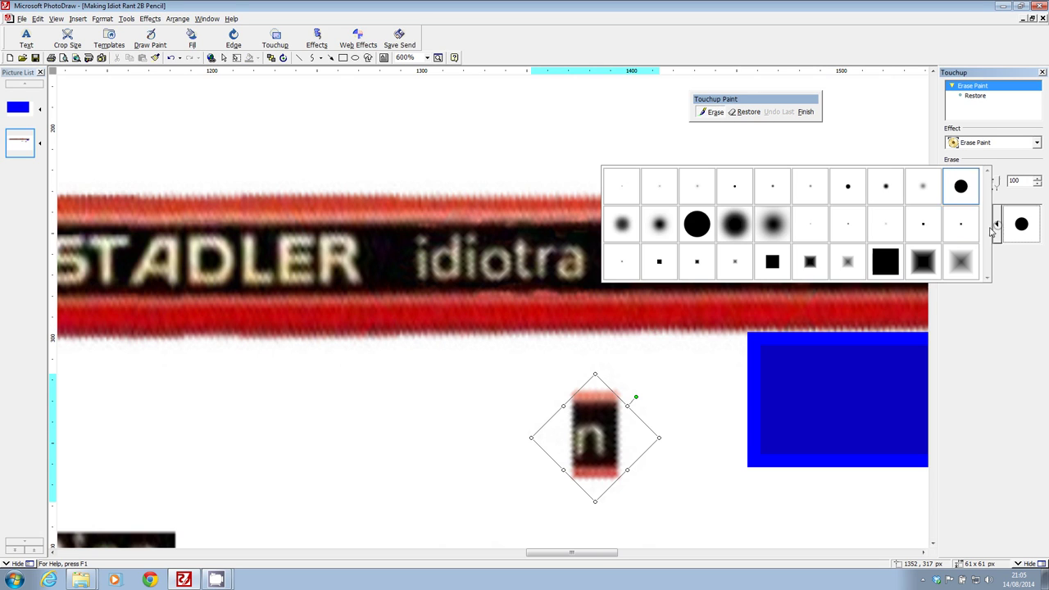
{"action": "left_click", "coordinate": [743, 191]}
{"action": "mouse_move", "coordinate": [567, 413]}
{"action": "left_mouse_down"}
{"action": "mouse_move", "coordinate": [627, 409]}
{"action": "mouse_move", "coordinate": [564, 407]}
{"action": "mouse_move", "coordinate": [617, 419]}
{"action": "mouse_move", "coordinate": [621, 464]}
{"action": "mouse_move", "coordinate": [622, 435]}
{"action": "mouse_move", "coordinate": [578, 407]}
{"action": "mouse_move", "coordinate": [591, 413]}
{"action": "mouse_move", "coordinate": [567, 411]}
{"action": "mouse_move", "coordinate": [591, 409]}
{"action": "left_mouse_up"}
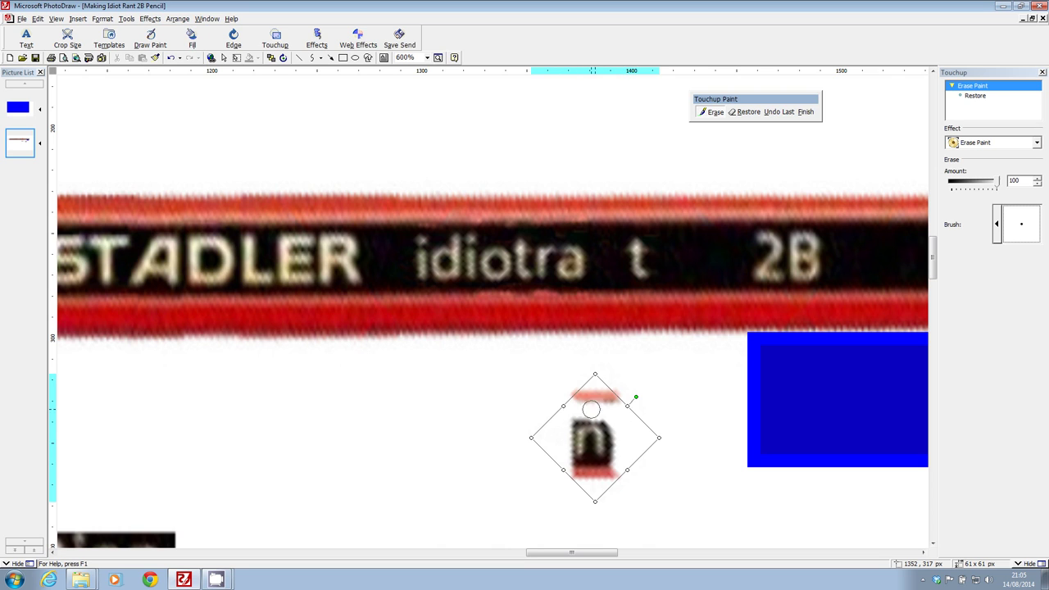
Step: Erase the black inside and beside the "n" with a finer round brush
{"action": "left_click", "coordinate": [998, 225]}
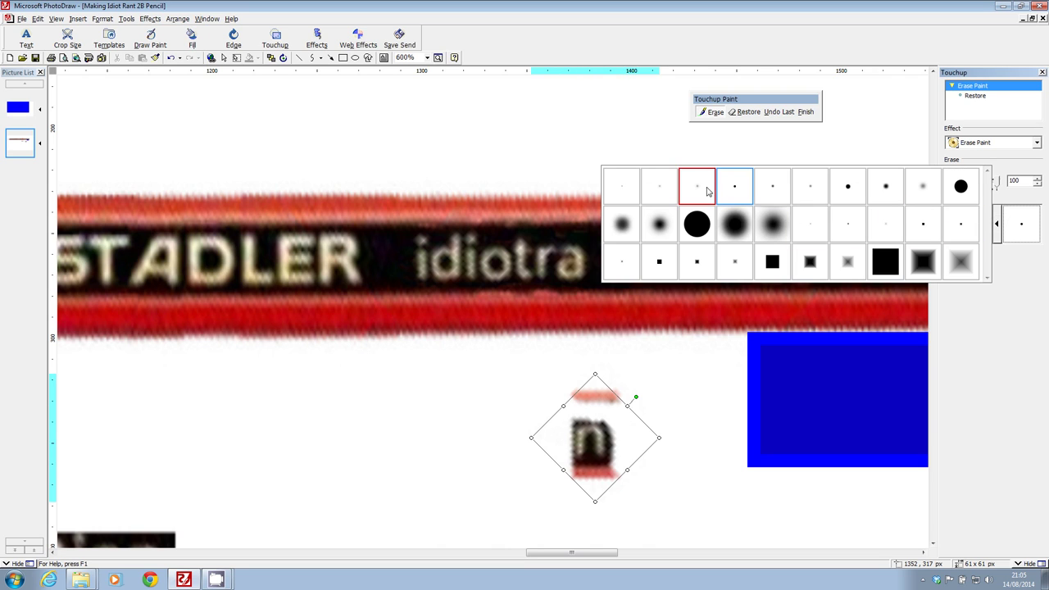
{"action": "left_click", "coordinate": [772, 181]}
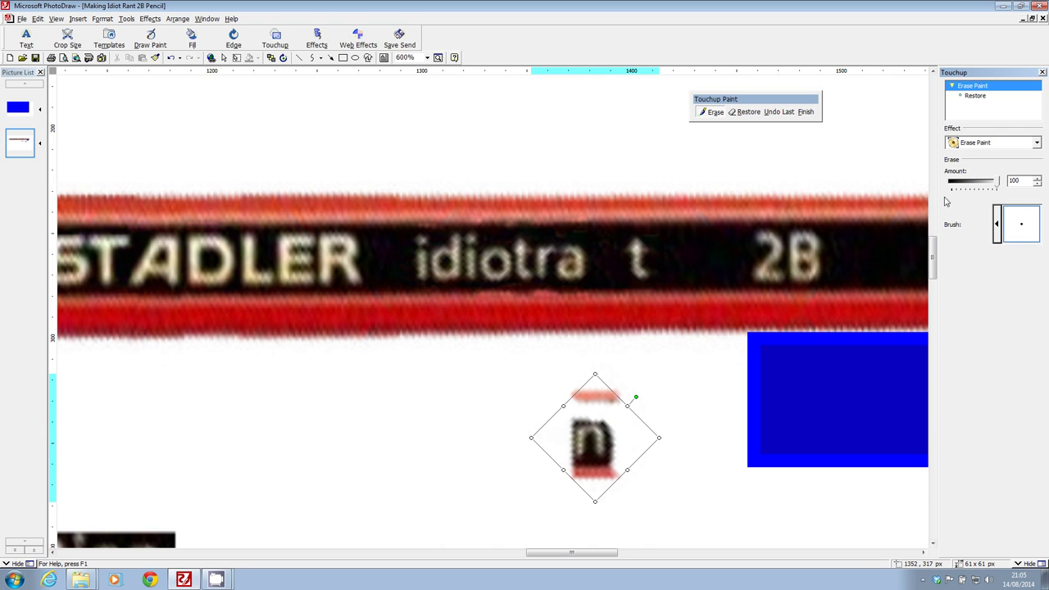
{"action": "left_click", "coordinate": [996, 223]}
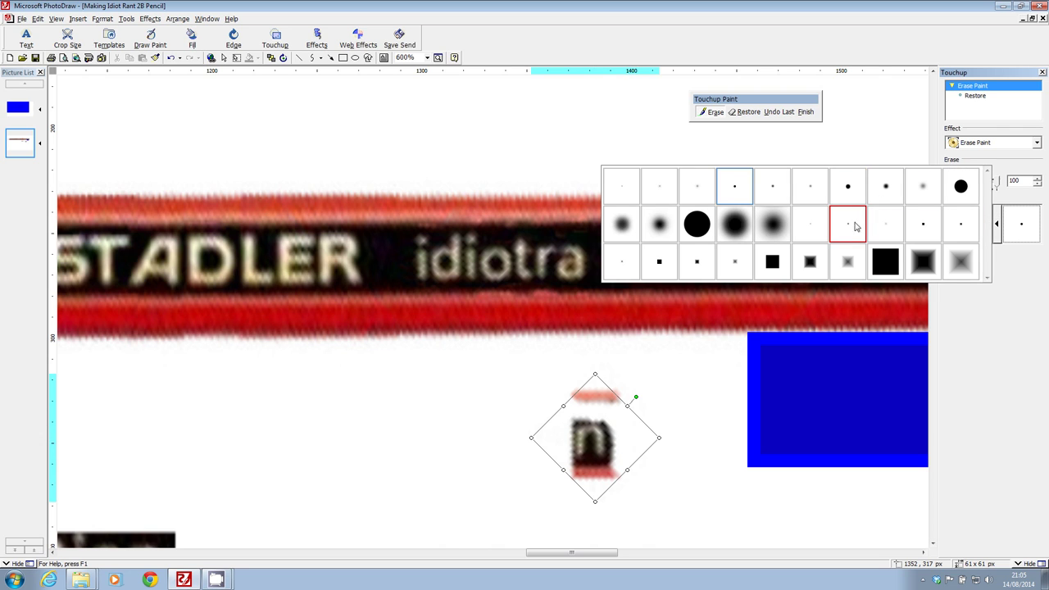
{"action": "left_click", "coordinate": [927, 228]}
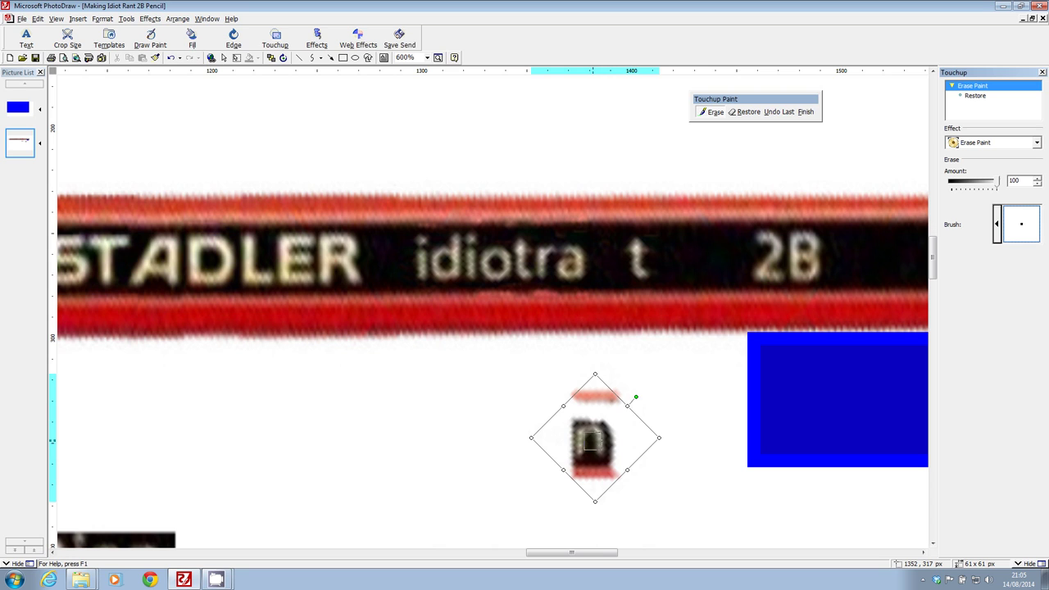
{"action": "left_click", "coordinate": [997, 225]}
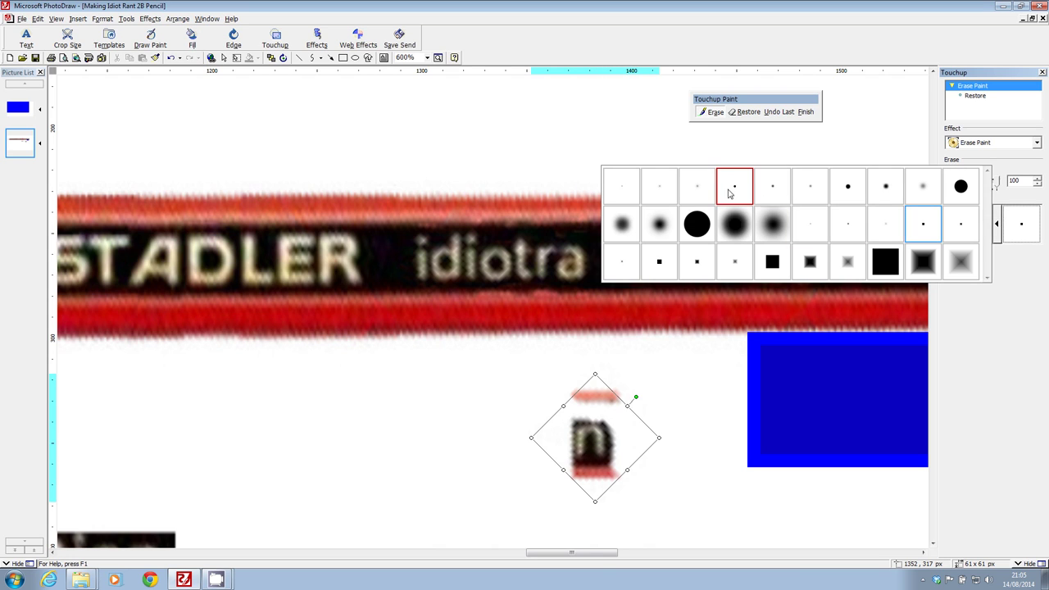
{"action": "left_click", "coordinate": [734, 188]}
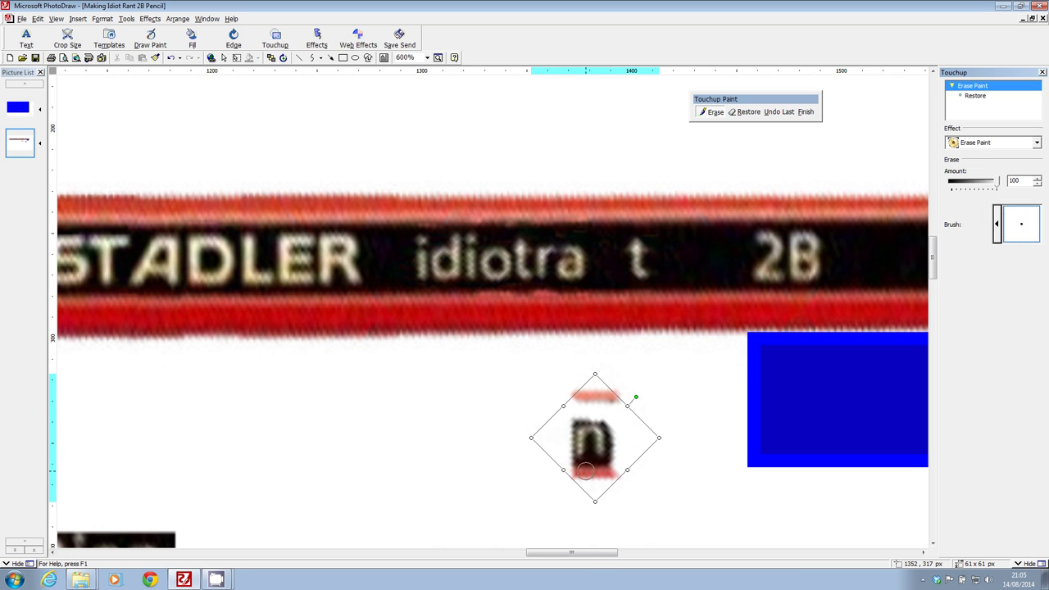
{"action": "left_click", "coordinate": [996, 224]}
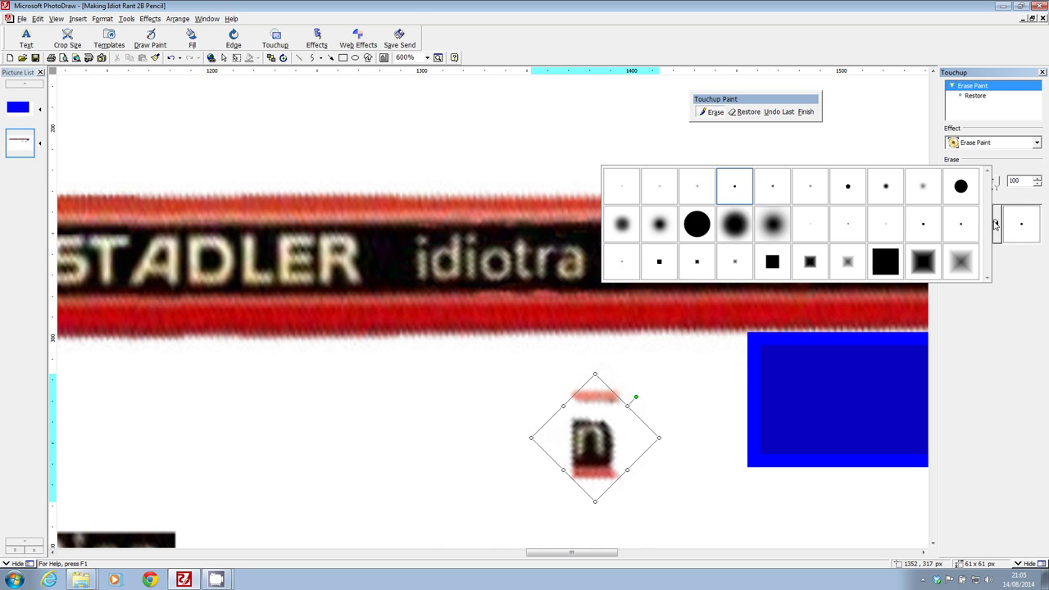
{"action": "left_click", "coordinate": [659, 186]}
{"action": "mouse_move", "coordinate": [589, 446]}
{"action": "left_mouse_down"}
{"action": "mouse_move", "coordinate": [606, 462]}
{"action": "mouse_move", "coordinate": [611, 437]}
{"action": "left_mouse_up"}
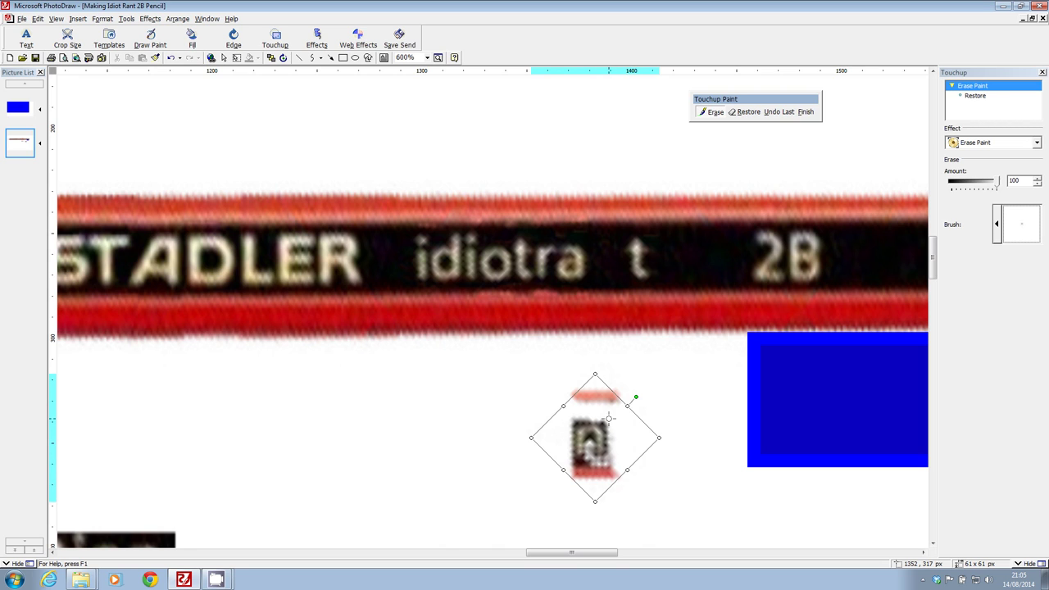
Step: Place the trimmed "n" between "ra" and "t" on the band and nudge it slightly closer to the "t"
{"action": "left_click", "coordinate": [807, 113]}
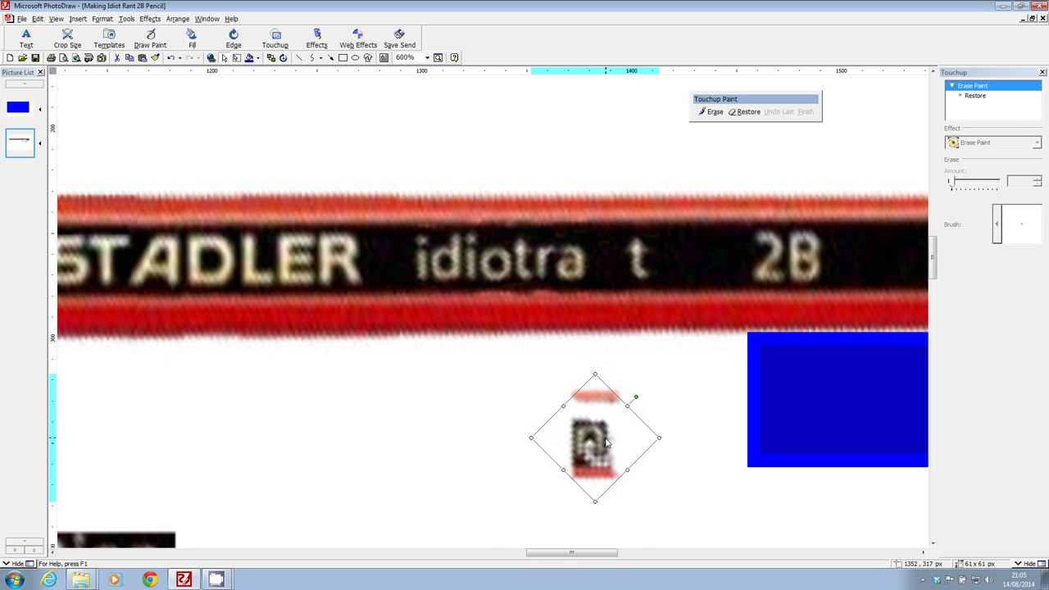
{"action": "mouse_move", "coordinate": [599, 445]}
{"action": "left_mouse_down"}
{"action": "mouse_move", "coordinate": [595, 258]}
{"action": "mouse_move", "coordinate": [614, 257]}
{"action": "mouse_move", "coordinate": [597, 360]}
{"action": "mouse_move", "coordinate": [569, 351]}
{"action": "left_mouse_up"}
{"action": "left_click", "coordinate": [712, 112]}
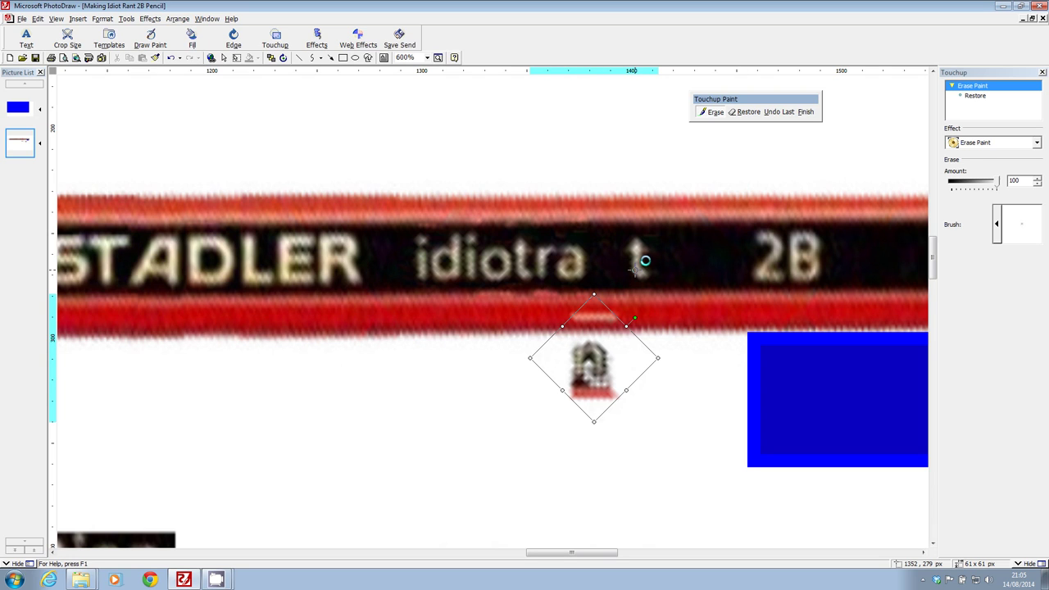
{"action": "left_click", "coordinate": [806, 112]}
{"action": "mouse_move", "coordinate": [603, 378]}
{"action": "left_mouse_down"}
{"action": "mouse_move", "coordinate": [611, 261]}
{"action": "mouse_move", "coordinate": [613, 273]}
{"action": "left_mouse_up"}
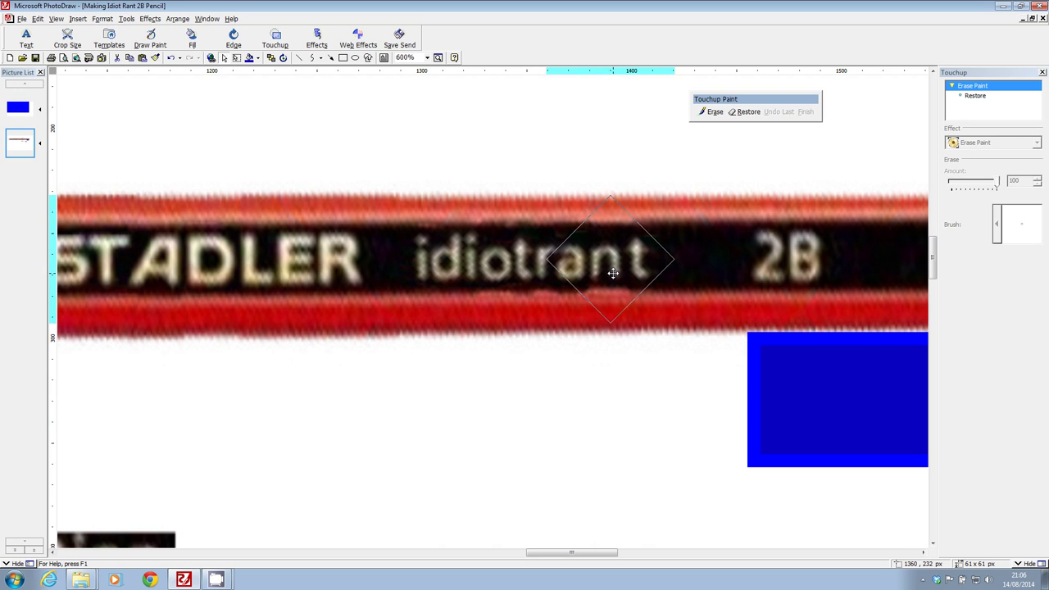
{"action": "left_click", "coordinate": [533, 376]}
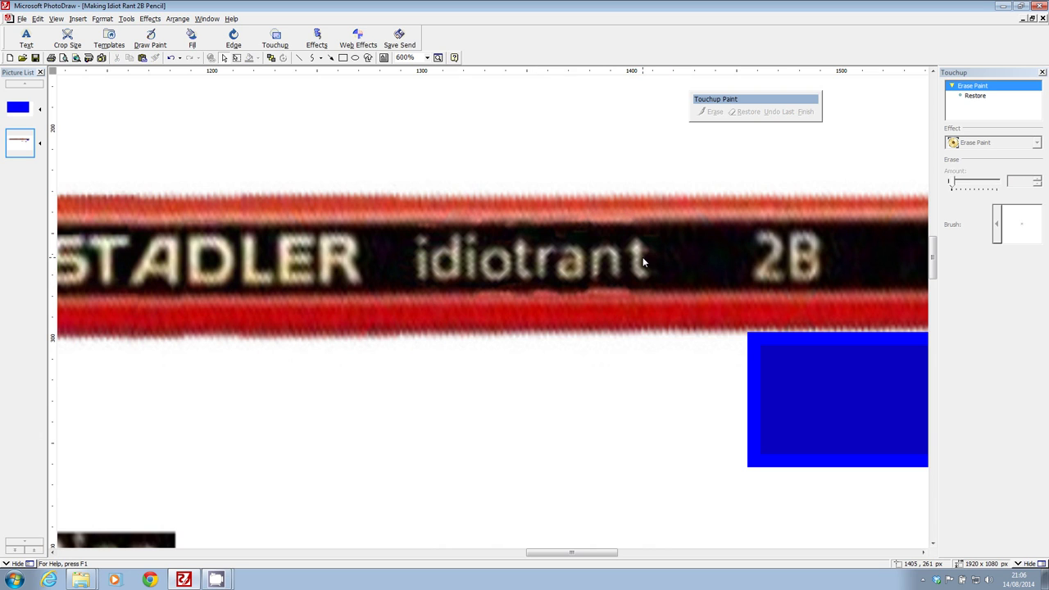
{"action": "left_click", "coordinate": [606, 259]}
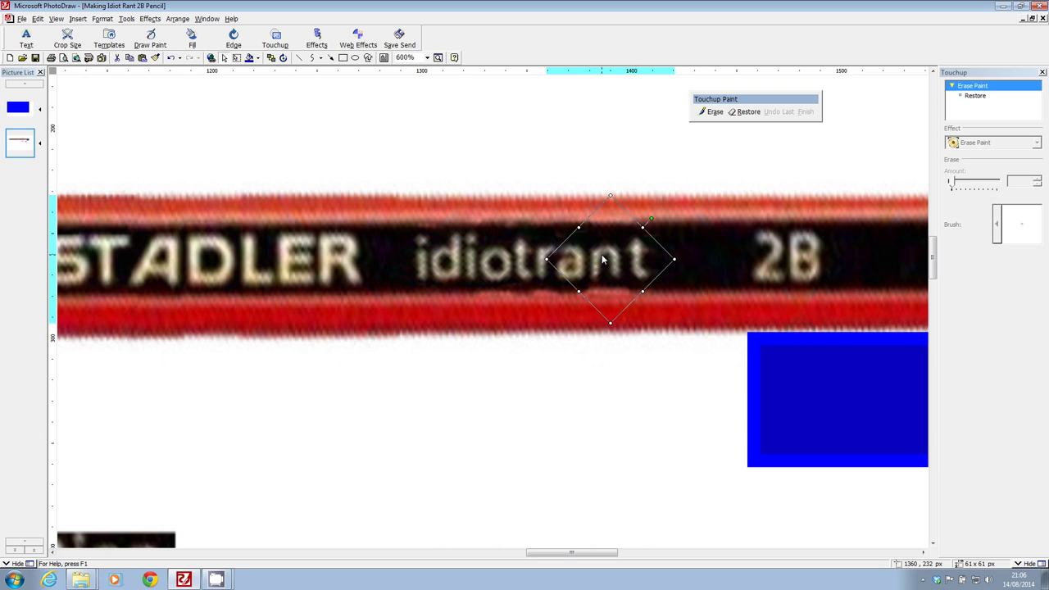
{"action": "left_click_drag", "start_coordinate": [602, 257], "coordinate": [605, 256]}
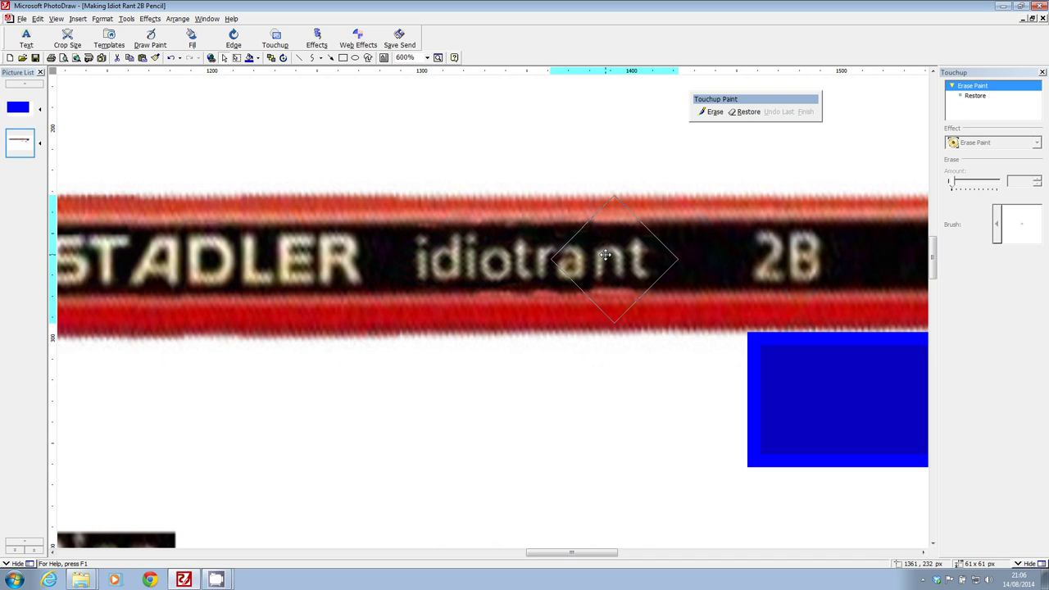
Step: Shift the "ra" strip closer to "nt" to open a word gap after "idiot" on the black band
{"action": "left_click", "coordinate": [522, 360]}
{"action": "left_click", "coordinate": [546, 259]}
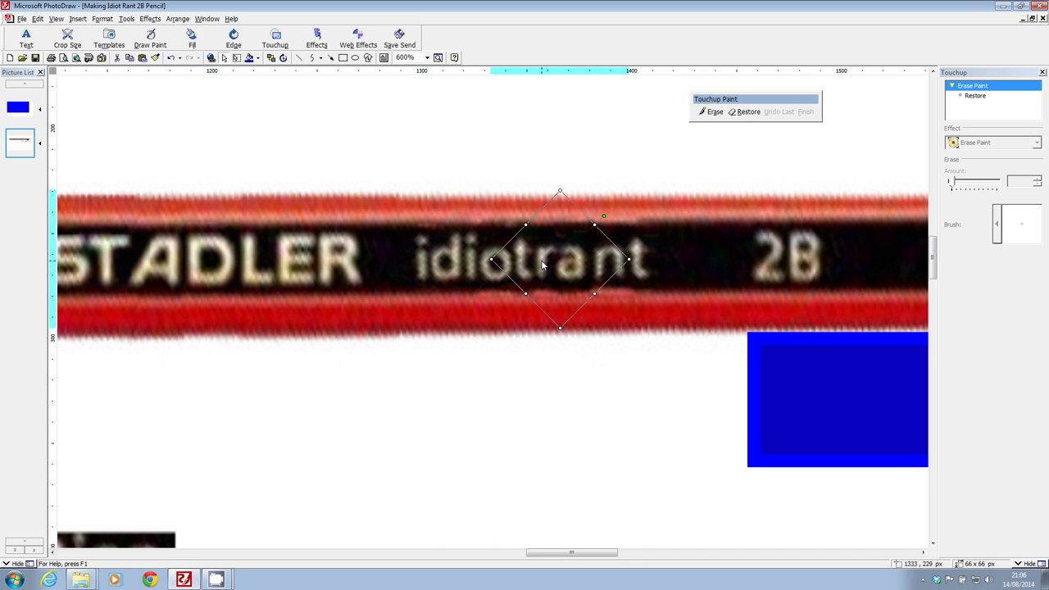
{"action": "left_click", "coordinate": [550, 261]}
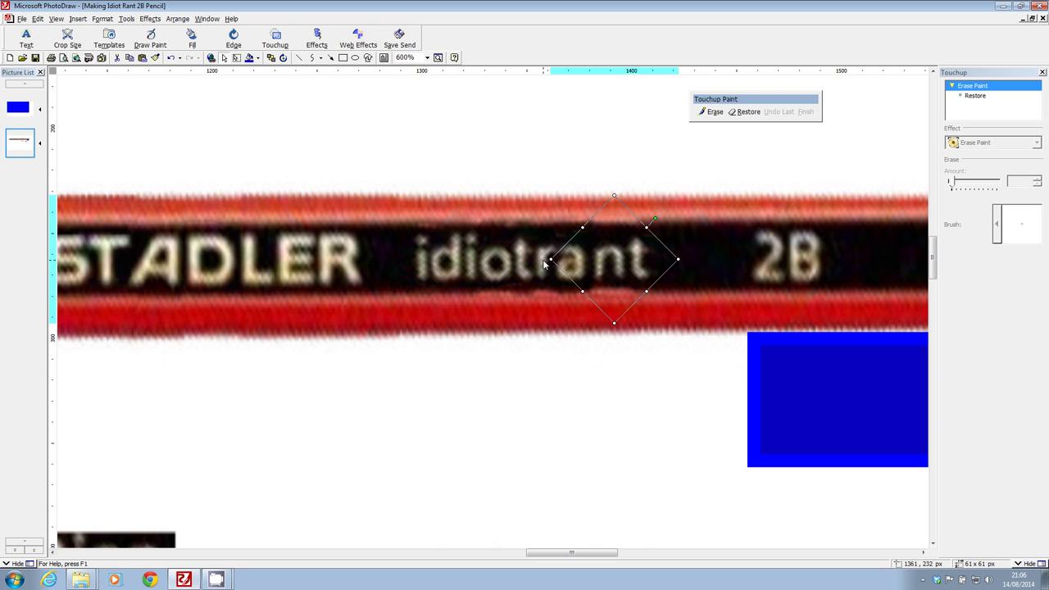
{"action": "left_click", "coordinate": [543, 264]}
{"action": "mouse_move", "coordinate": [543, 265]}
{"action": "left_mouse_down"}
{"action": "mouse_move", "coordinate": [557, 264]}
{"action": "mouse_move", "coordinate": [543, 262]}
{"action": "mouse_move", "coordinate": [544, 248]}
{"action": "mouse_move", "coordinate": [542, 272]}
{"action": "mouse_move", "coordinate": [545, 261]}
{"action": "left_mouse_up"}
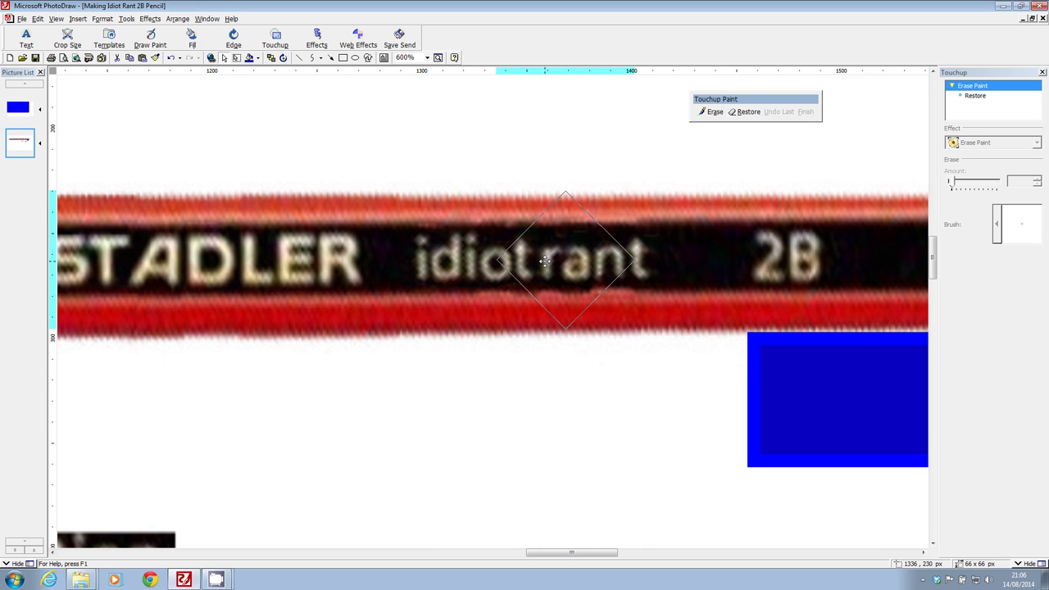
{"action": "left_click", "coordinate": [516, 375]}
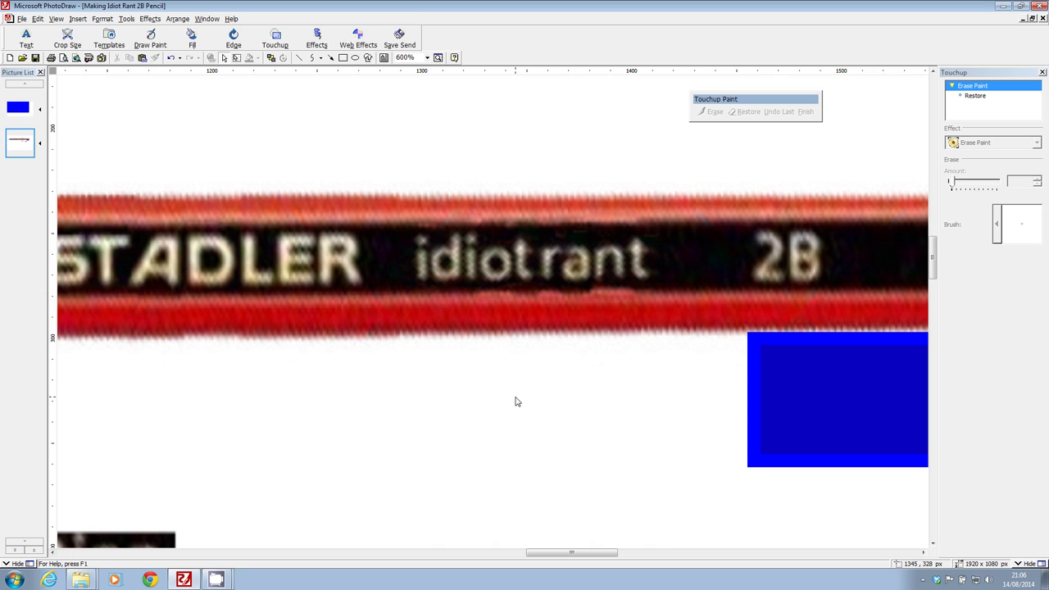
Step: Try erasing the red leftovers around the placed "ra" strip with the large hard square brush
{"action": "left_click", "coordinate": [546, 266]}
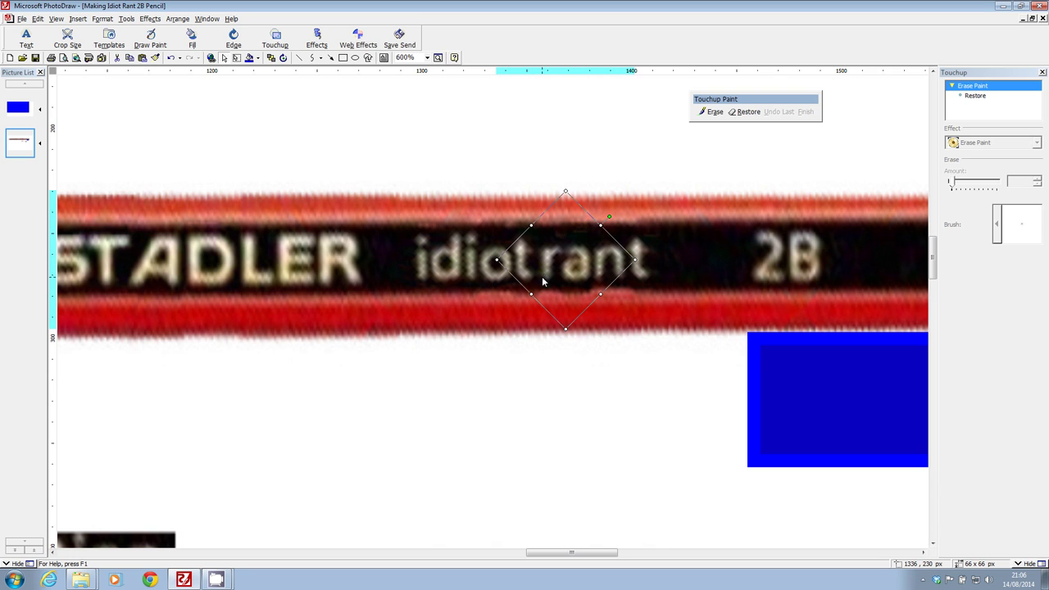
{"action": "left_click", "coordinate": [717, 113]}
{"action": "left_click", "coordinate": [997, 224]}
{"action": "left_click", "coordinate": [883, 258]}
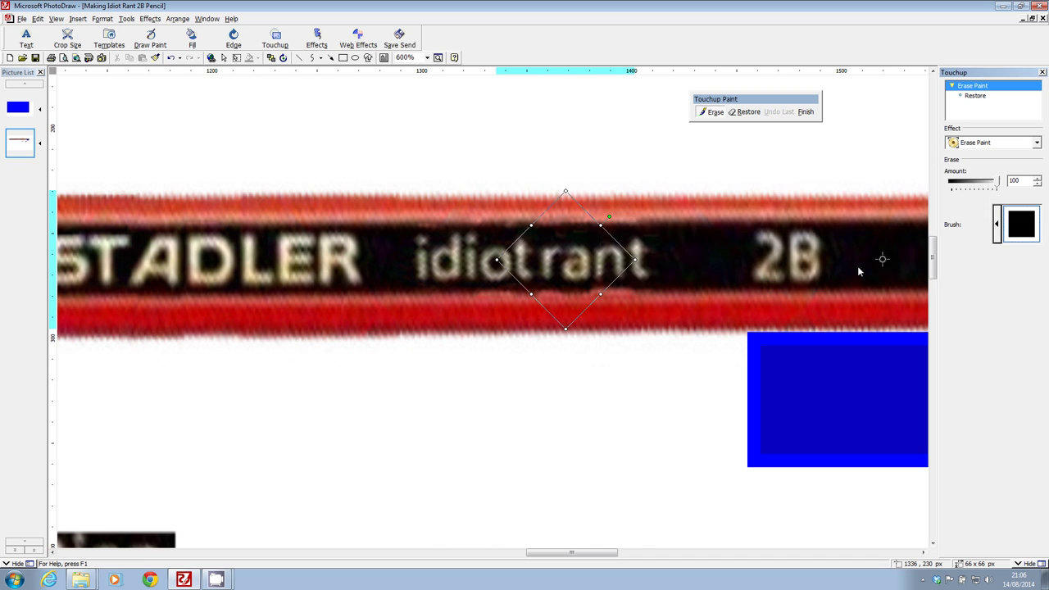
{"action": "mouse_move", "coordinate": [559, 403]}
{"action": "left_mouse_down"}
{"action": "mouse_move", "coordinate": [585, 344]}
{"action": "mouse_move", "coordinate": [564, 136]}
{"action": "mouse_move", "coordinate": [552, 123]}
{"action": "left_mouse_up"}
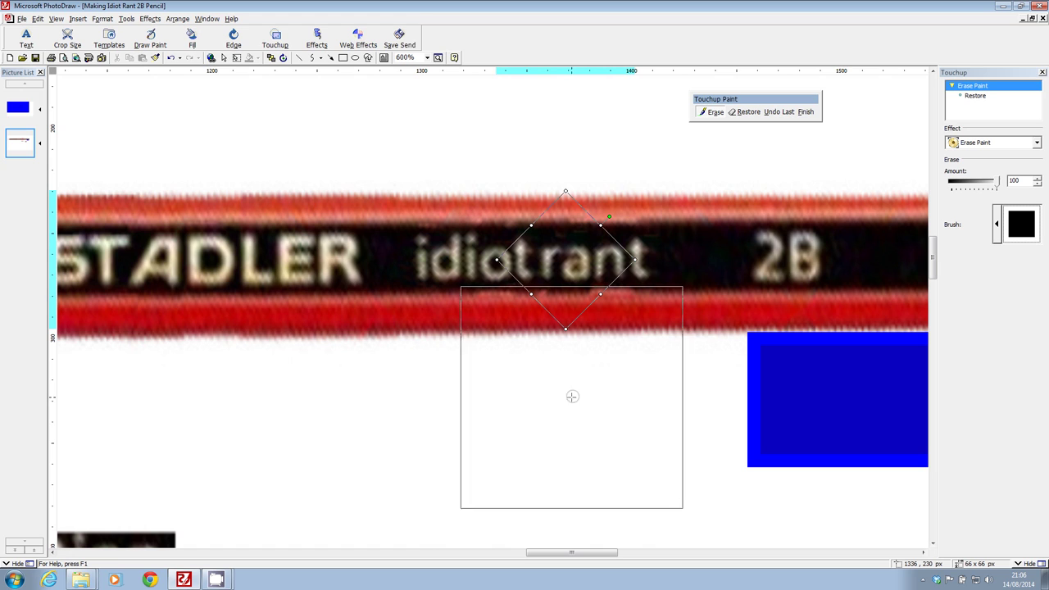
{"action": "left_click", "coordinate": [805, 111]}
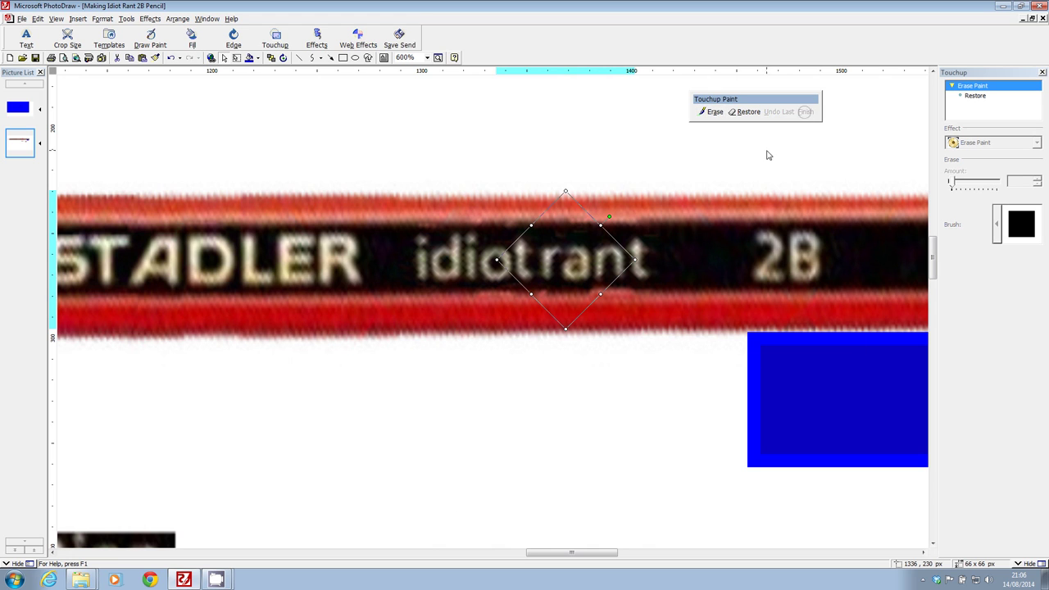
Step: Move the "n" strip below the pencil and erase part of its lower red edge with the large square brush
{"action": "mouse_move", "coordinate": [557, 259]}
{"action": "left_mouse_down"}
{"action": "mouse_move", "coordinate": [539, 398]}
{"action": "mouse_move", "coordinate": [536, 386]}
{"action": "left_mouse_up"}
{"action": "left_click", "coordinate": [712, 111]}
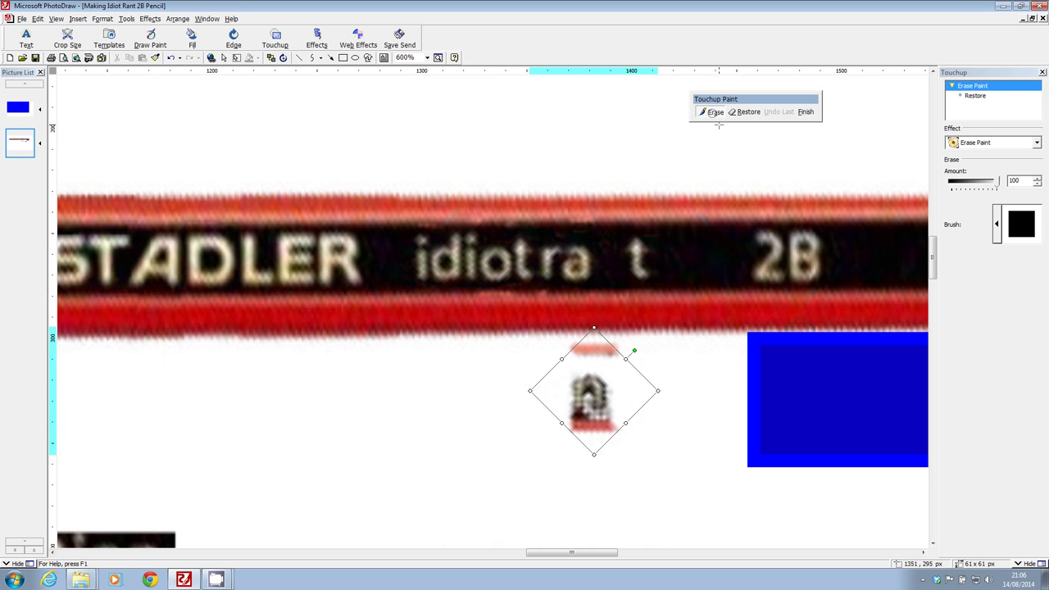
{"action": "left_click_drag", "start_coordinate": [597, 530], "coordinate": [592, 533]}
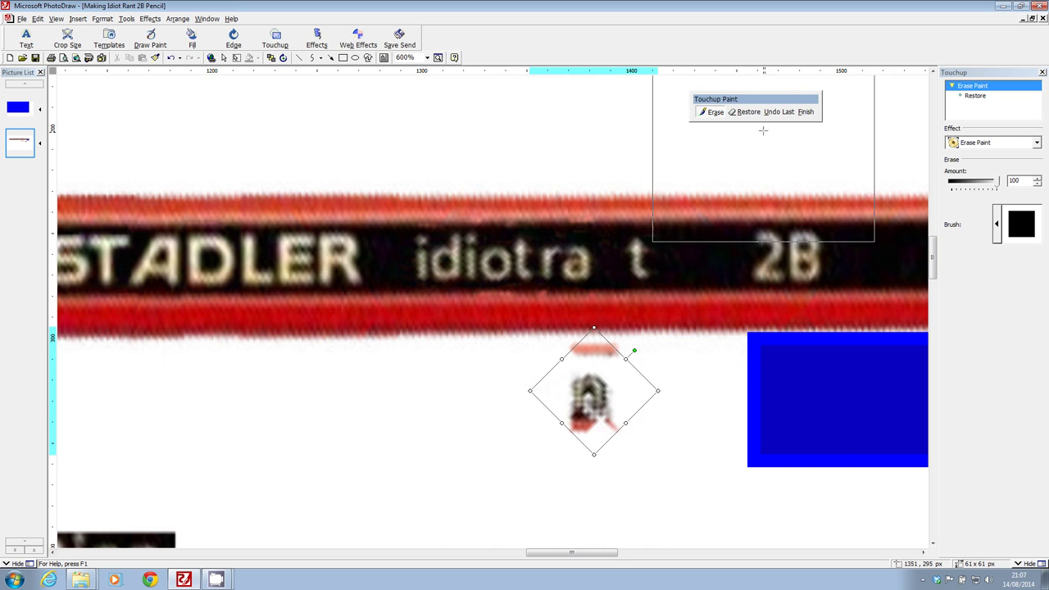
{"action": "left_click", "coordinate": [805, 111]}
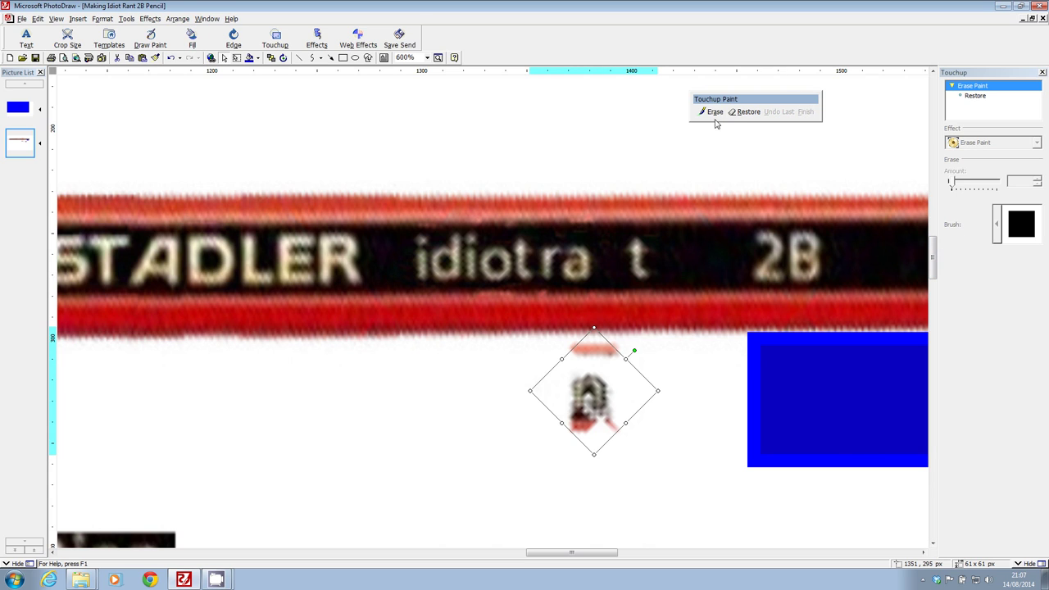
Step: Erase the red remnants above and below the "n" with a medium hard round brush and shift the strip slightly
{"action": "left_click", "coordinate": [713, 112]}
{"action": "left_click", "coordinate": [997, 224]}
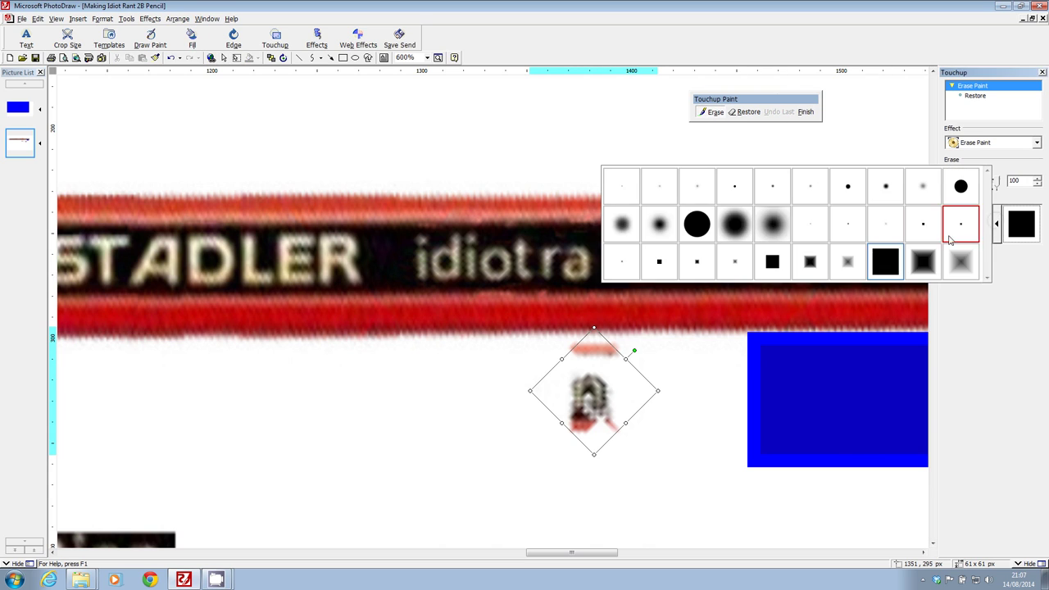
{"action": "left_click", "coordinate": [849, 193]}
{"action": "left_click_drag", "start_coordinate": [604, 440], "coordinate": [562, 435]}
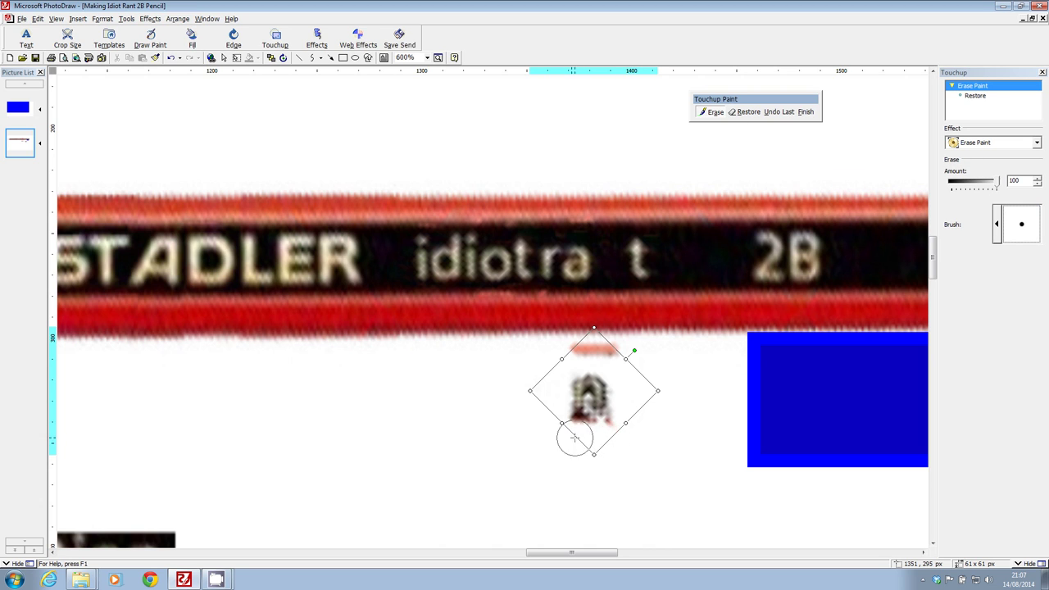
{"action": "mouse_move", "coordinate": [586, 347]}
{"action": "left_mouse_down"}
{"action": "mouse_move", "coordinate": [632, 348]}
{"action": "mouse_move", "coordinate": [583, 345]}
{"action": "left_mouse_up"}
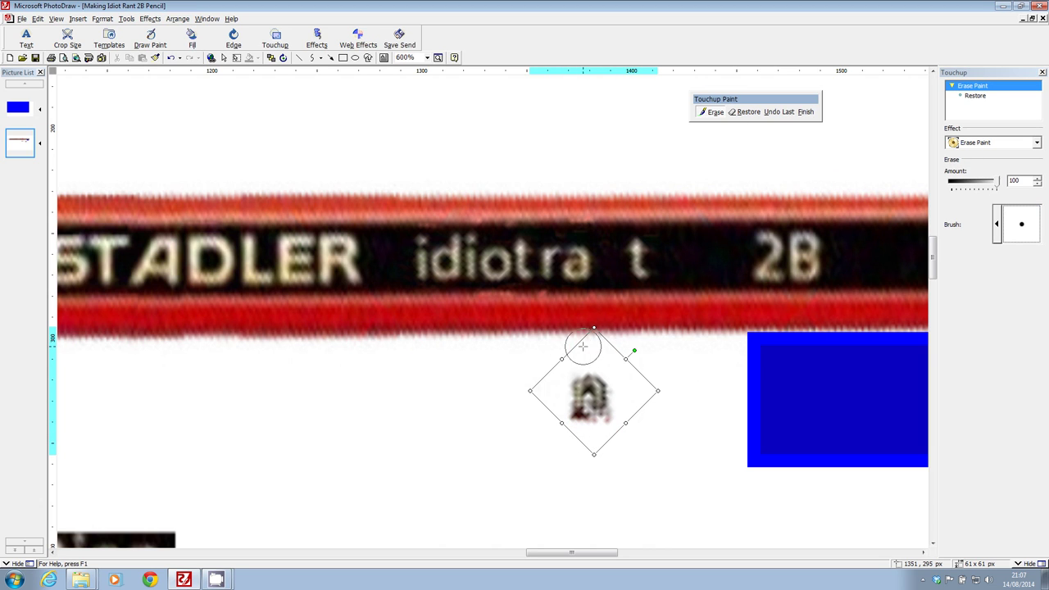
{"action": "left_click", "coordinate": [807, 112]}
{"action": "mouse_move", "coordinate": [595, 393]}
{"action": "left_mouse_down"}
{"action": "mouse_move", "coordinate": [615, 256]}
{"action": "mouse_move", "coordinate": [580, 395]}
{"action": "left_mouse_up"}
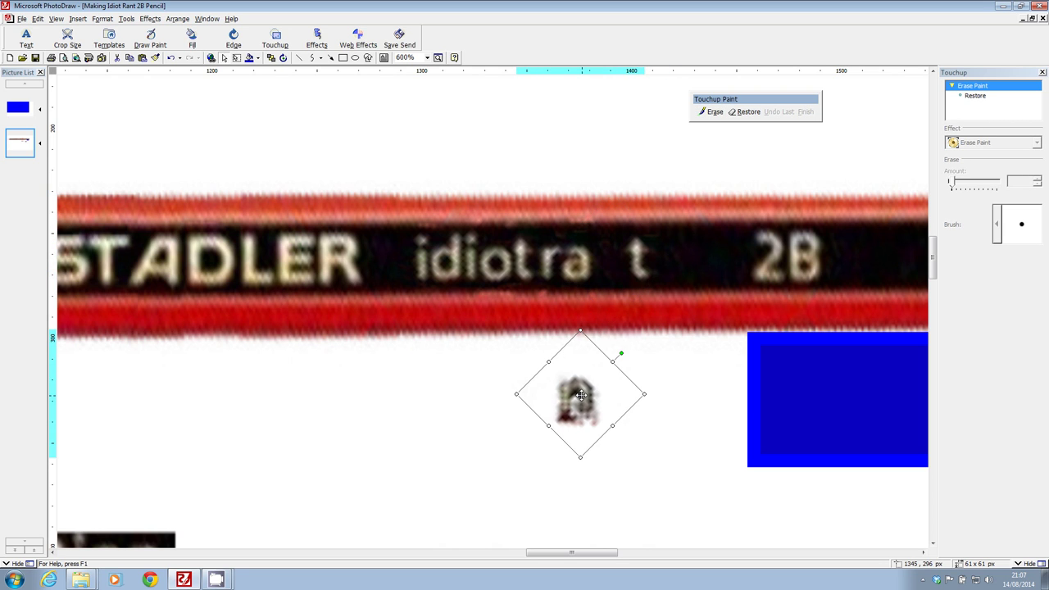
Step: Clean the residue beneath and between the legs of the "n" with smaller round brushes and place it back between "ra" and "t"
{"action": "left_click", "coordinate": [711, 111]}
{"action": "left_click", "coordinate": [997, 225]}
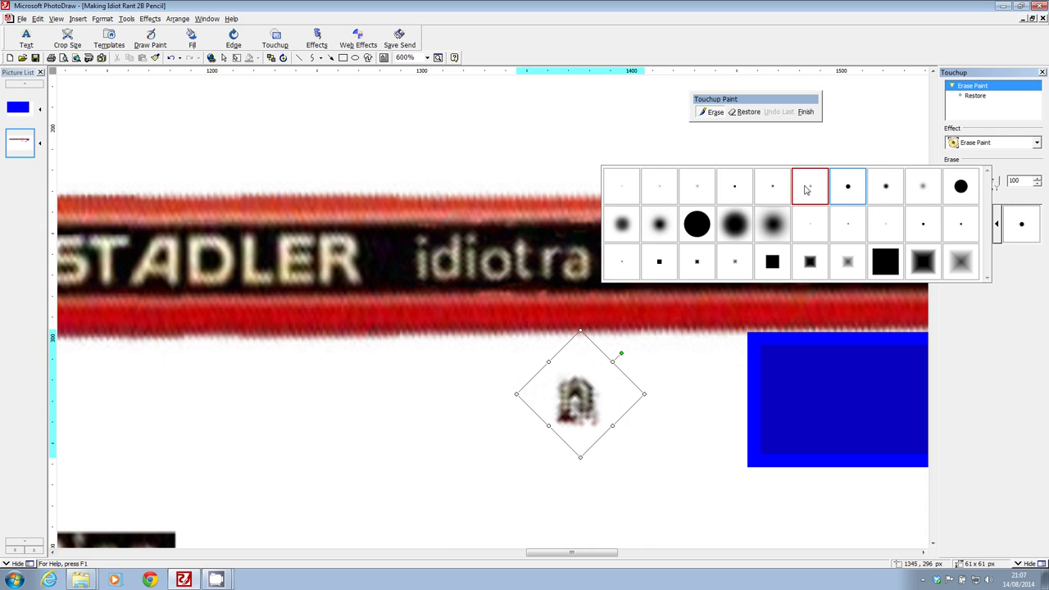
{"action": "left_click", "coordinate": [735, 187]}
{"action": "left_click_drag", "start_coordinate": [565, 429], "coordinate": [598, 423]}
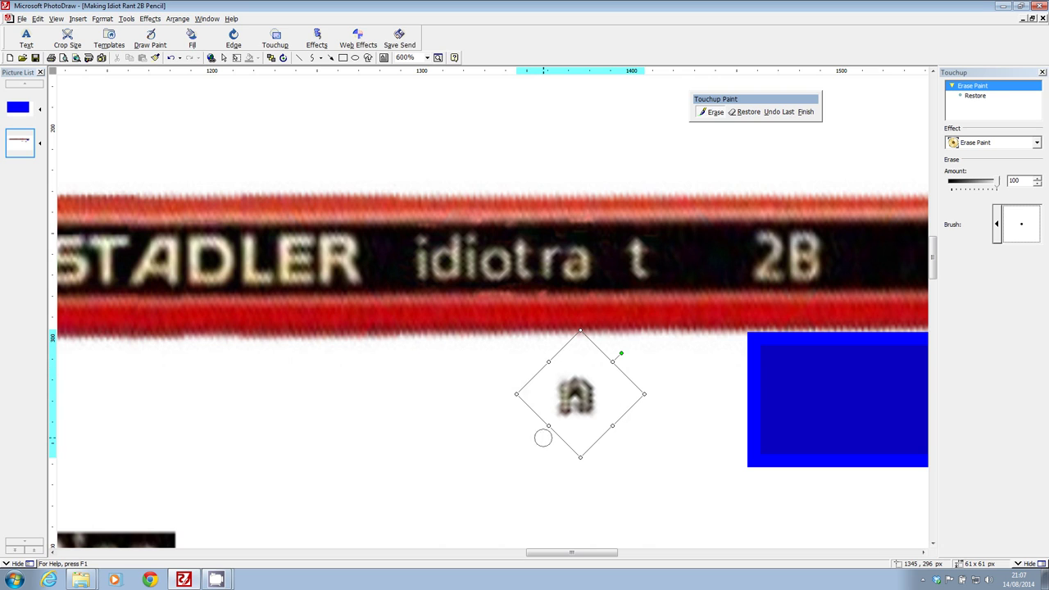
{"action": "left_click", "coordinate": [997, 229]}
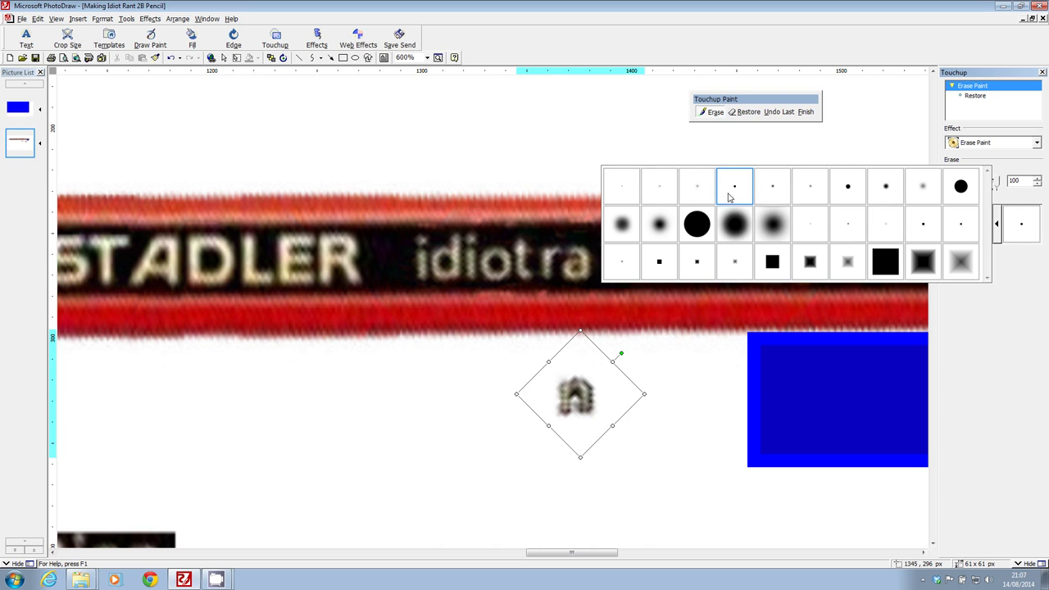
{"action": "left_click", "coordinate": [670, 192]}
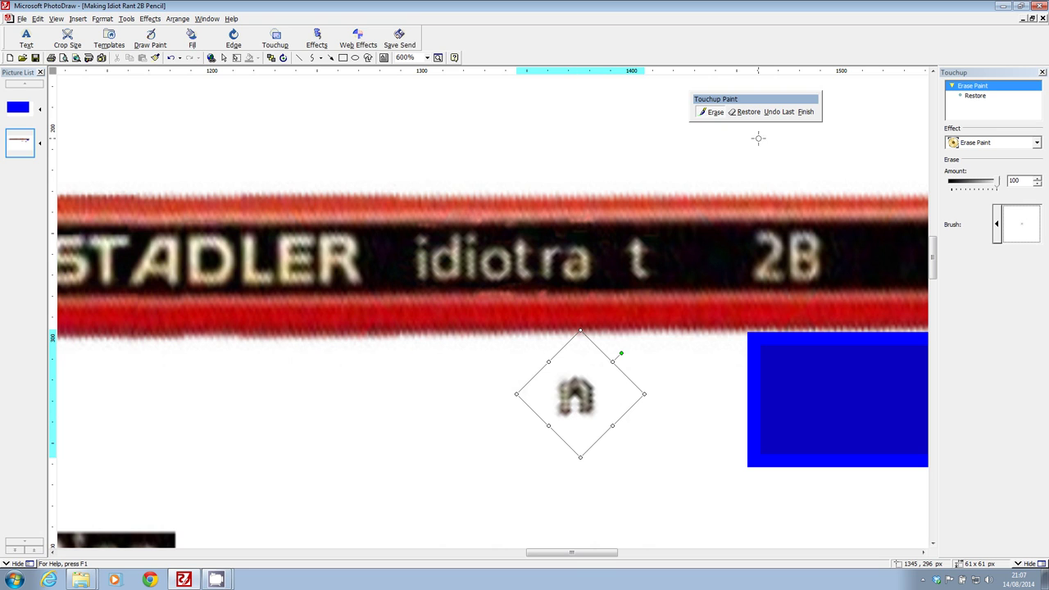
{"action": "left_click", "coordinate": [807, 112]}
{"action": "mouse_move", "coordinate": [585, 379]}
{"action": "left_mouse_down"}
{"action": "mouse_move", "coordinate": [606, 297]}
{"action": "mouse_move", "coordinate": [639, 259]}
{"action": "mouse_move", "coordinate": [616, 253]}
{"action": "left_mouse_up"}
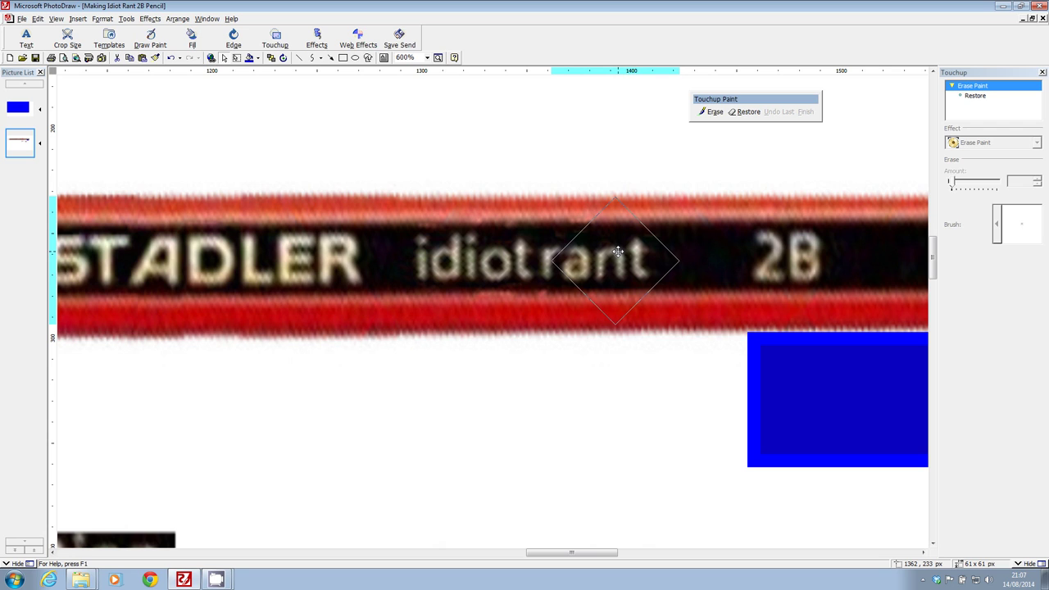
Step: Move the "ra" strip below the pencil and erase the red remnant above its letters with a large hard round brush
{"action": "left_click", "coordinate": [544, 268]}
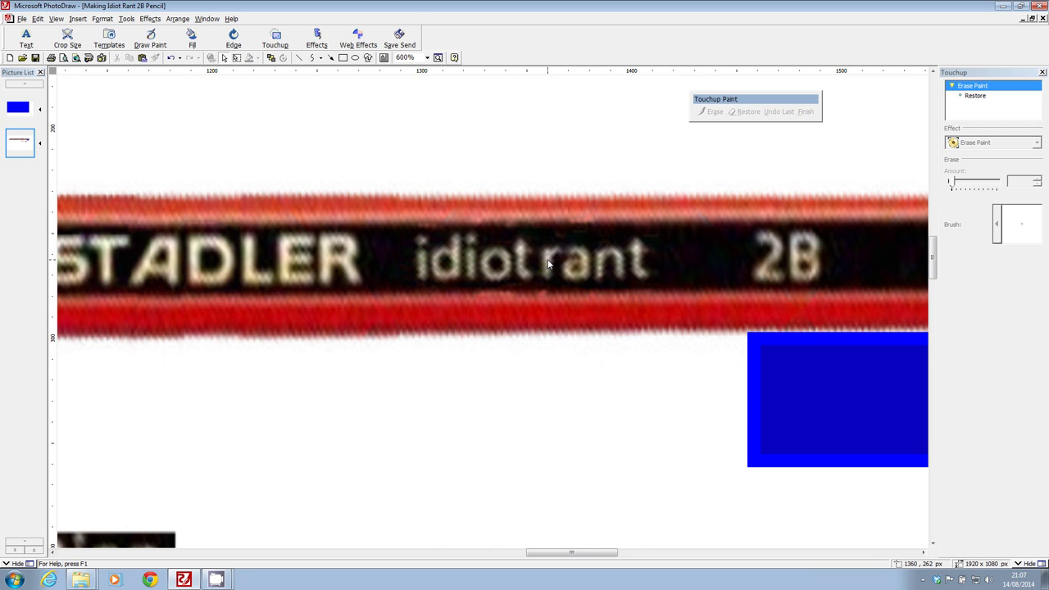
{"action": "left_click_drag", "start_coordinate": [555, 264], "coordinate": [541, 434]}
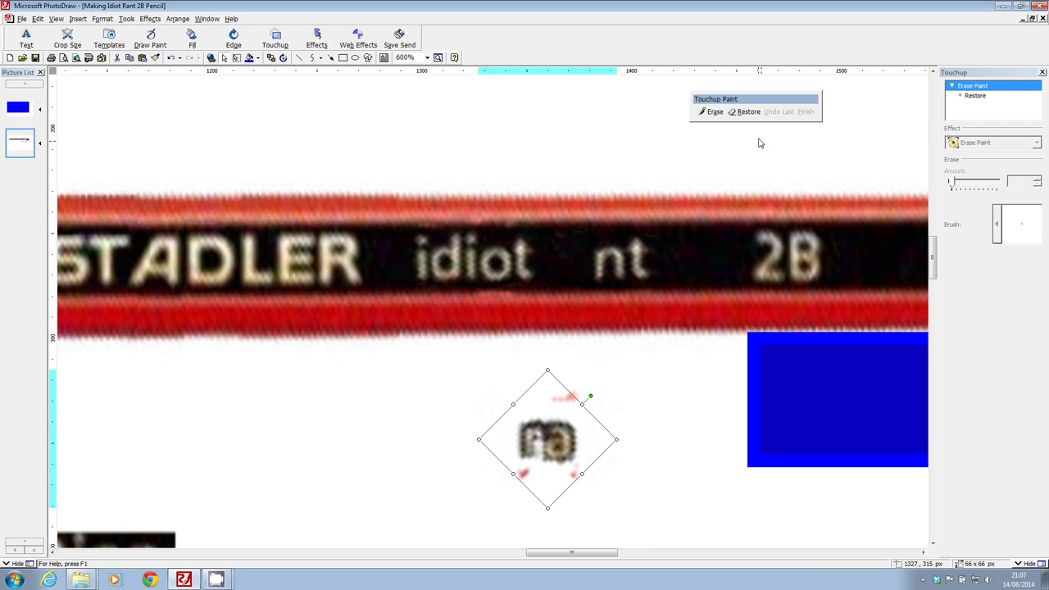
{"action": "left_click", "coordinate": [715, 112]}
{"action": "left_click", "coordinate": [997, 224]}
{"action": "left_click", "coordinate": [962, 185]}
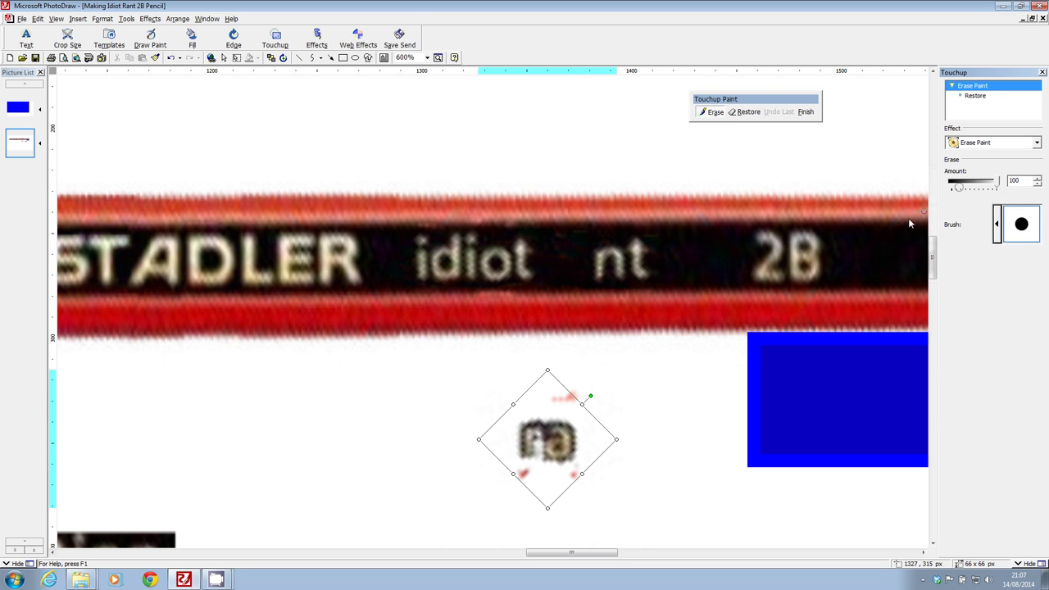
{"action": "left_click", "coordinate": [592, 375]}
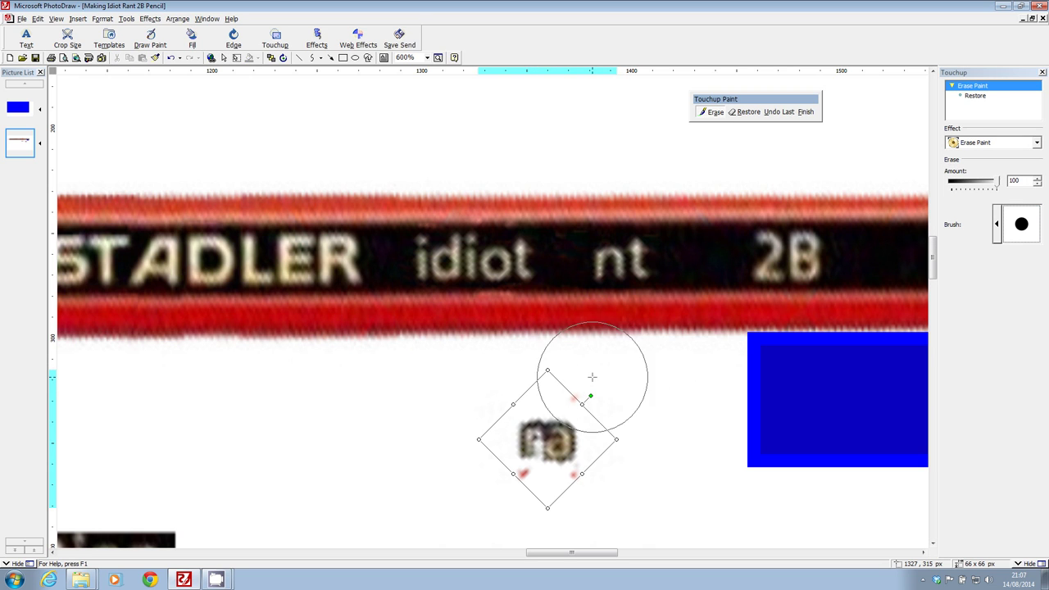
Step: Erase the remaining red specks around the "ra" letters with a small hard round brush
{"action": "left_click", "coordinate": [996, 223]}
{"action": "left_click", "coordinate": [733, 185]}
{"action": "left_click", "coordinate": [506, 476]}
{"action": "left_click", "coordinate": [567, 475]}
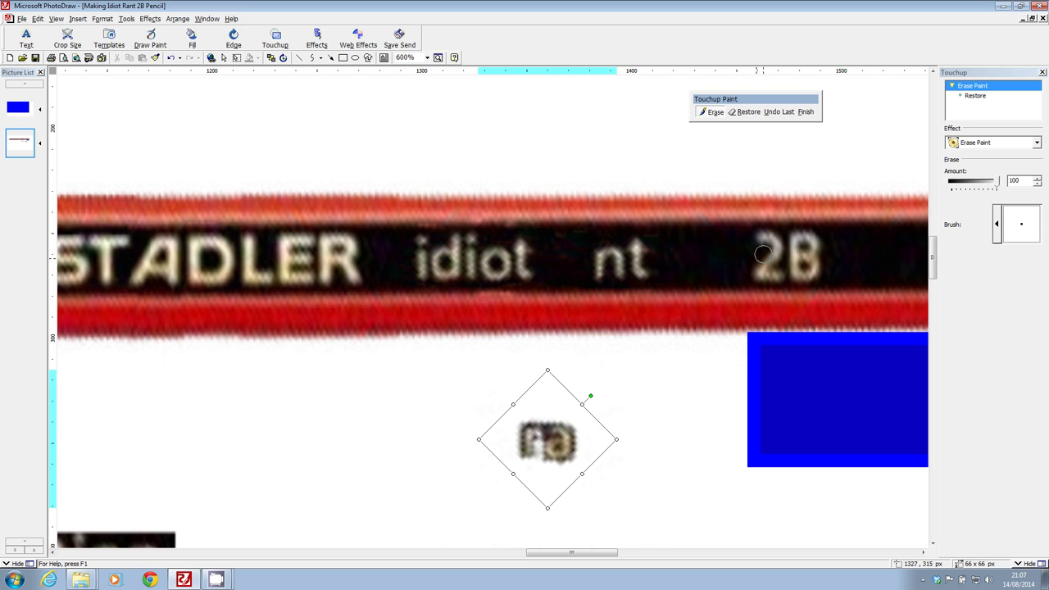
{"action": "left_click", "coordinate": [804, 113]}
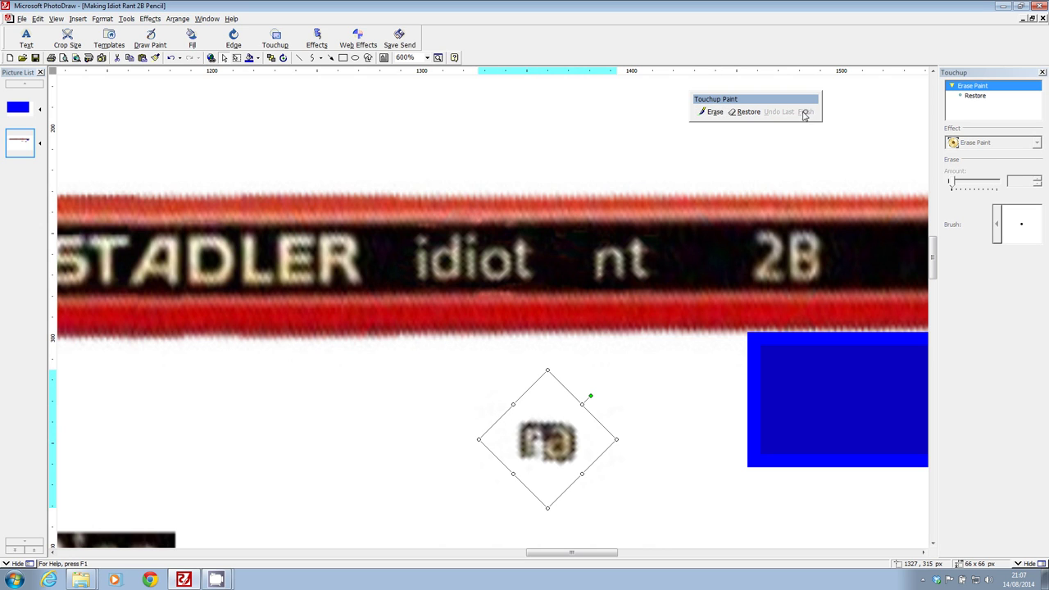
Step: Place the cleaned "ra" strip back between "idiot" and "nt" and nudge it to align its spacing and height
{"action": "left_click", "coordinate": [489, 272]}
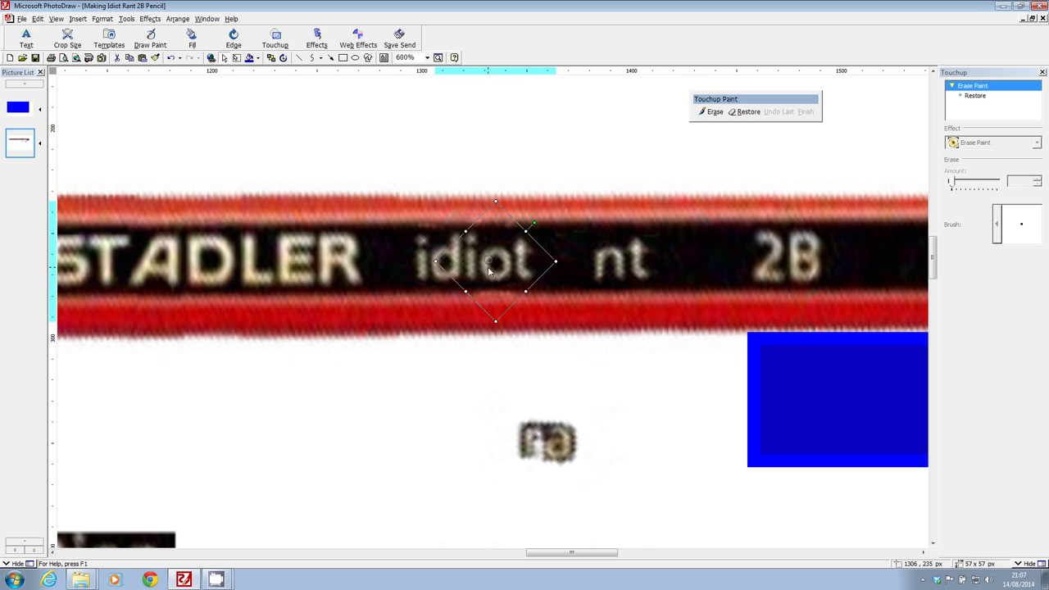
{"action": "left_click_drag", "start_coordinate": [551, 447], "coordinate": [568, 265]}
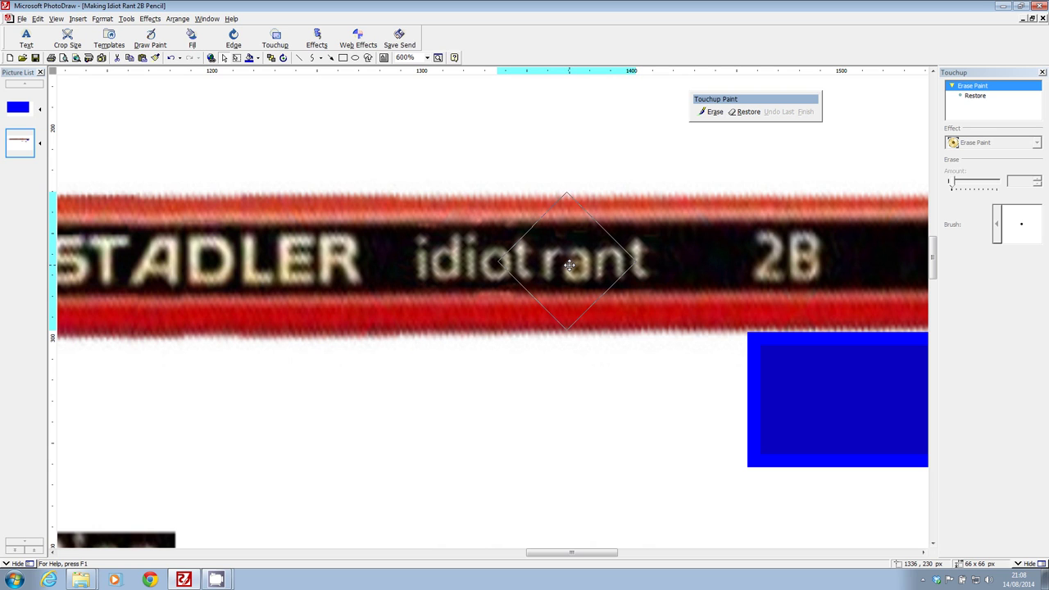
{"action": "left_click", "coordinate": [509, 412]}
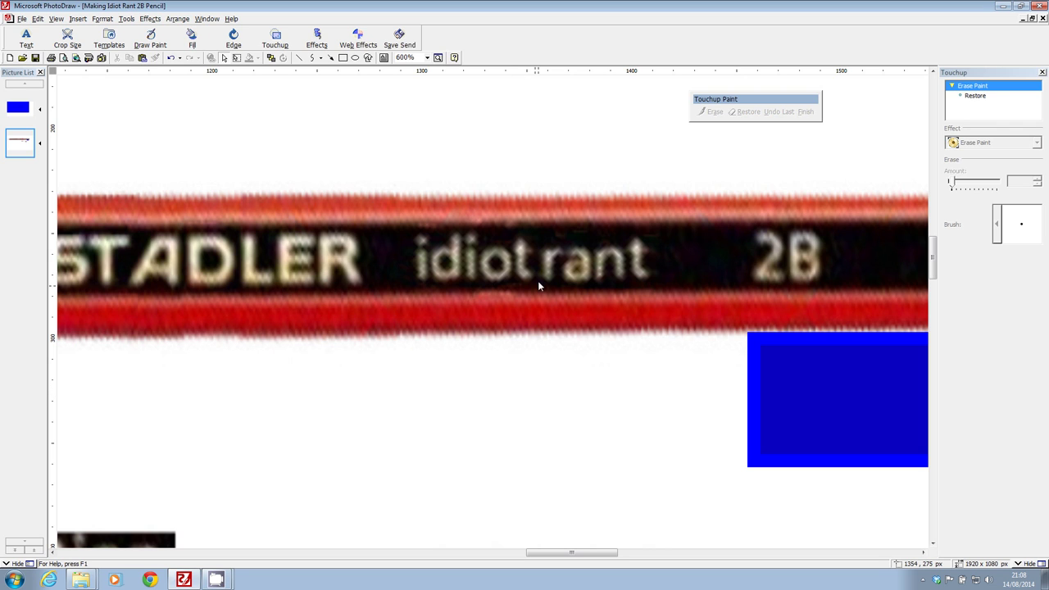
{"action": "left_click", "coordinate": [552, 259]}
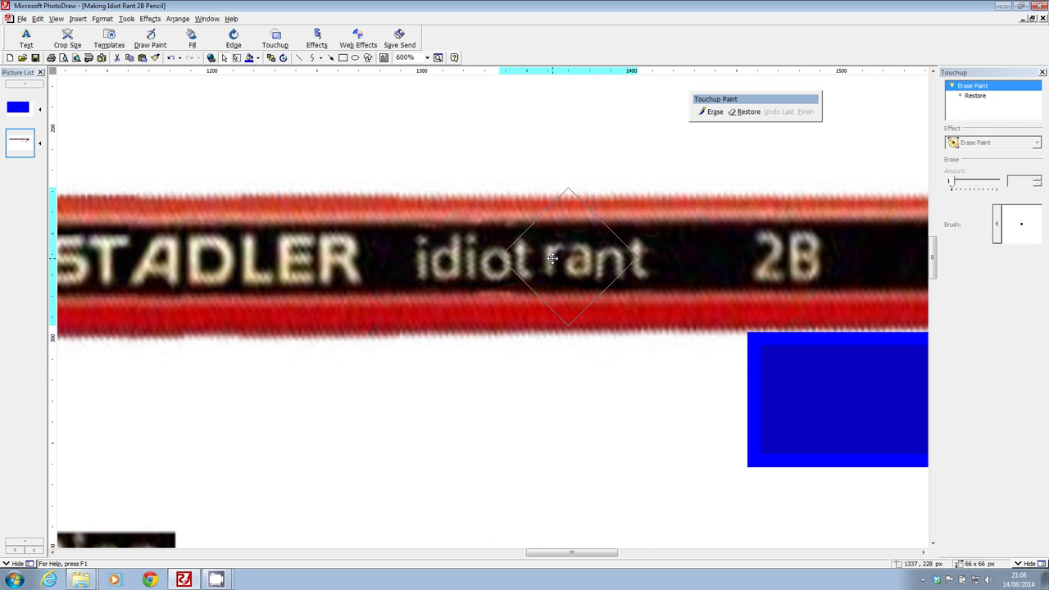
{"action": "left_click_drag", "start_coordinate": [549, 261], "coordinate": [548, 261]}
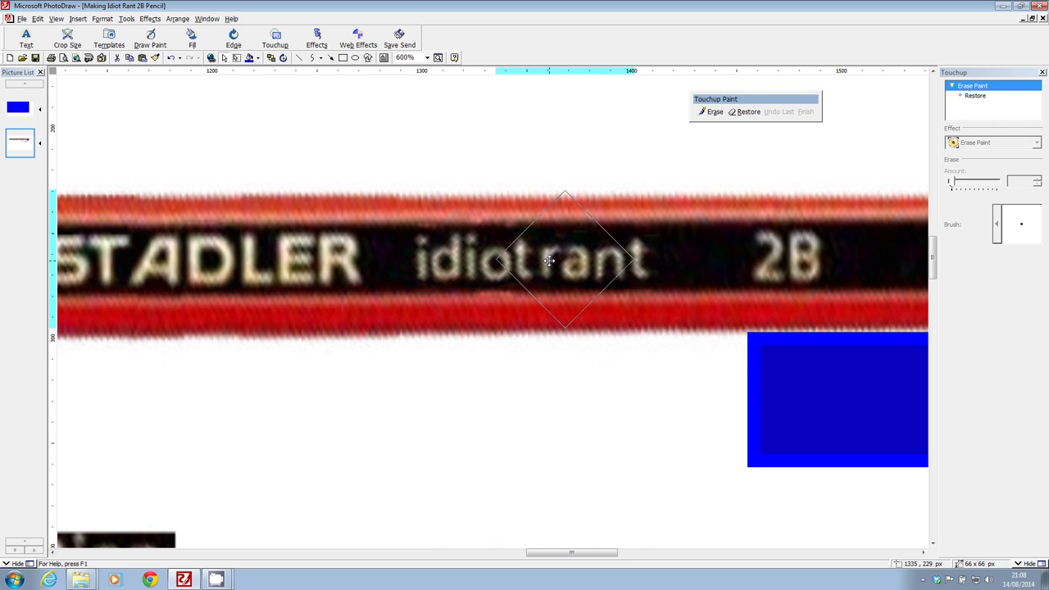
{"action": "left_click", "coordinate": [585, 388]}
Step: Move the "ra" strip off the black band to the blank area below the pencil
{"action": "left_click", "coordinate": [619, 263]}
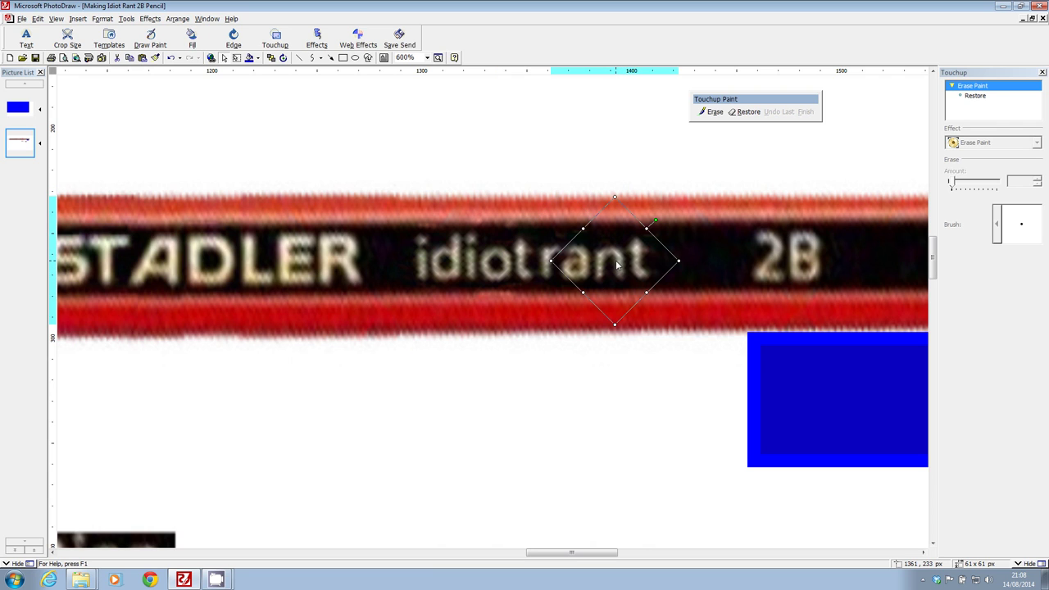
{"action": "left_click", "coordinate": [580, 378]}
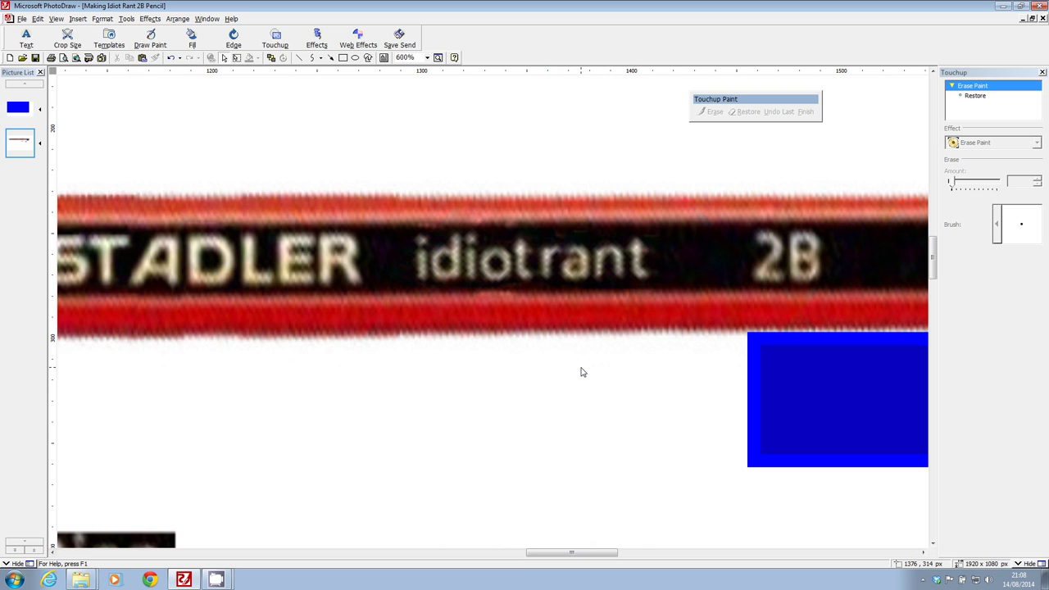
{"action": "left_click", "coordinate": [550, 276]}
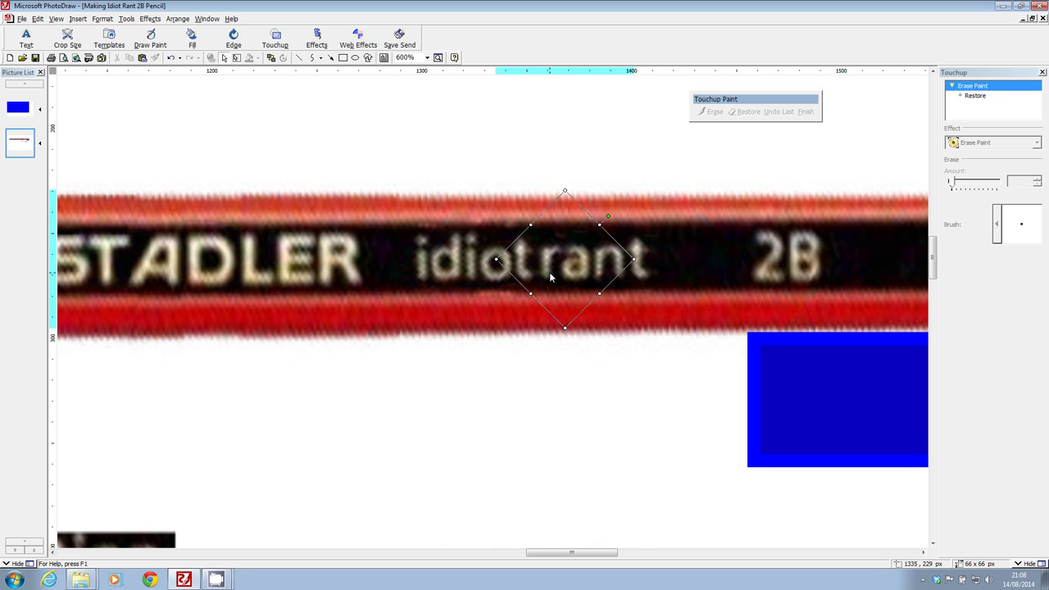
{"action": "left_click", "coordinate": [712, 111]}
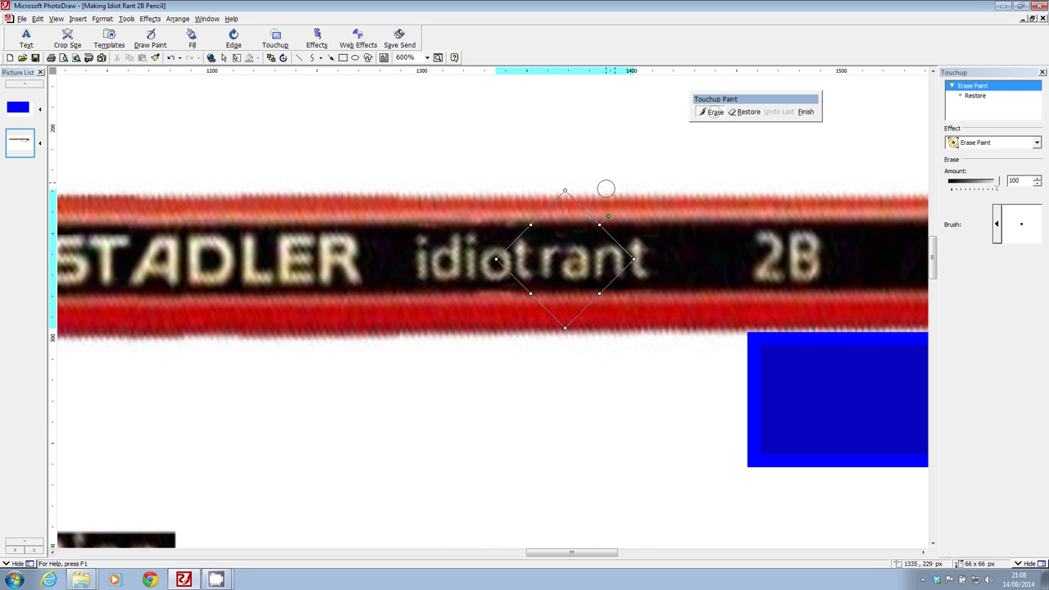
{"action": "left_click", "coordinate": [550, 227]}
{"action": "left_click", "coordinate": [806, 111]}
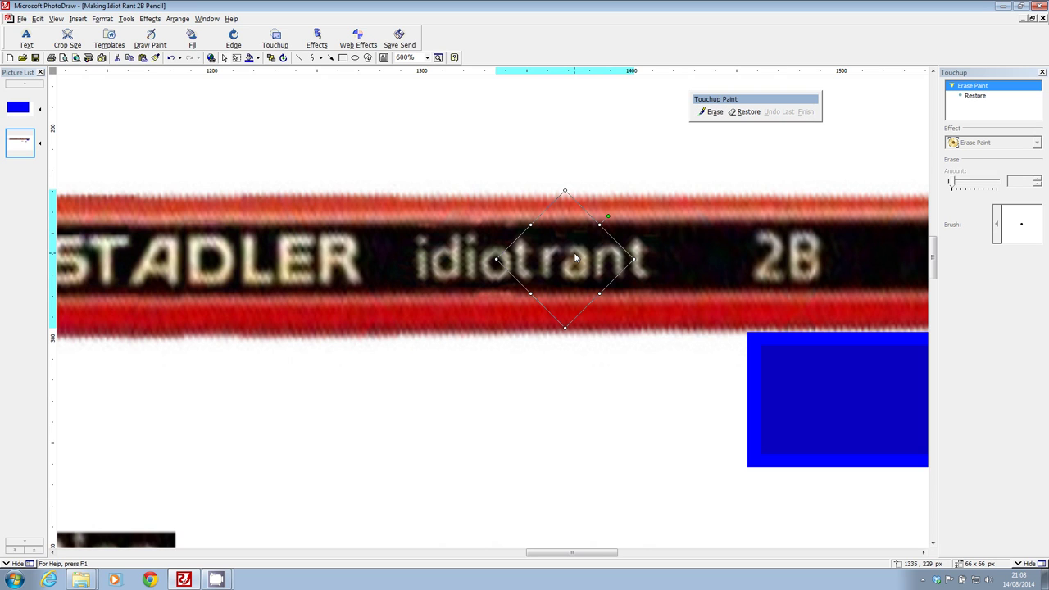
{"action": "left_click_drag", "start_coordinate": [575, 260], "coordinate": [571, 400]}
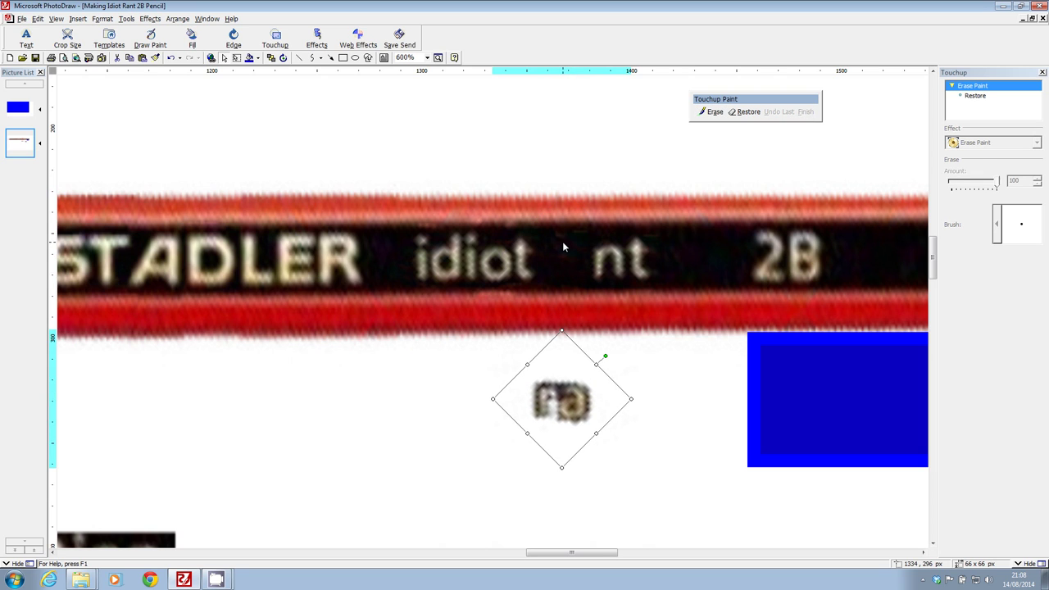
Step: Clone clean black from beside the "2B" over the blemishes on the band between "idiot" and "nt"
{"action": "left_click", "coordinate": [557, 264]}
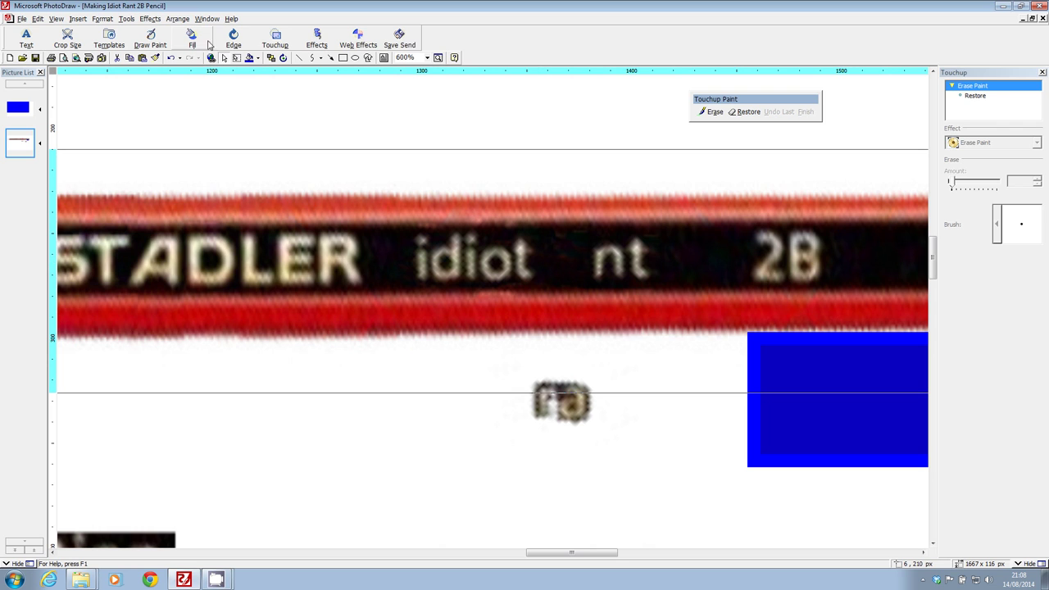
{"action": "left_click", "coordinate": [274, 39]}
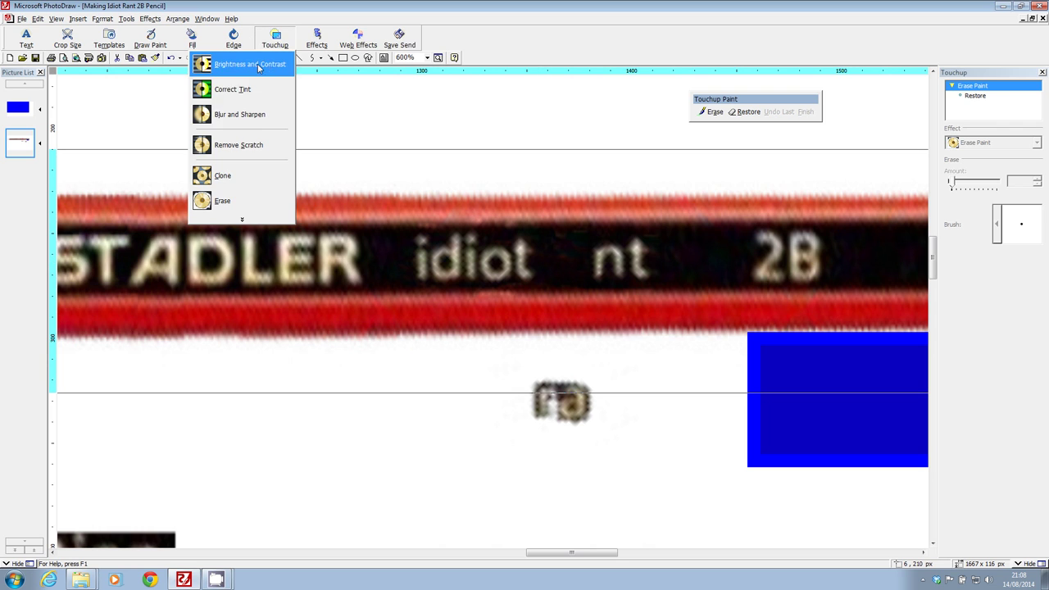
{"action": "left_click", "coordinate": [226, 176]}
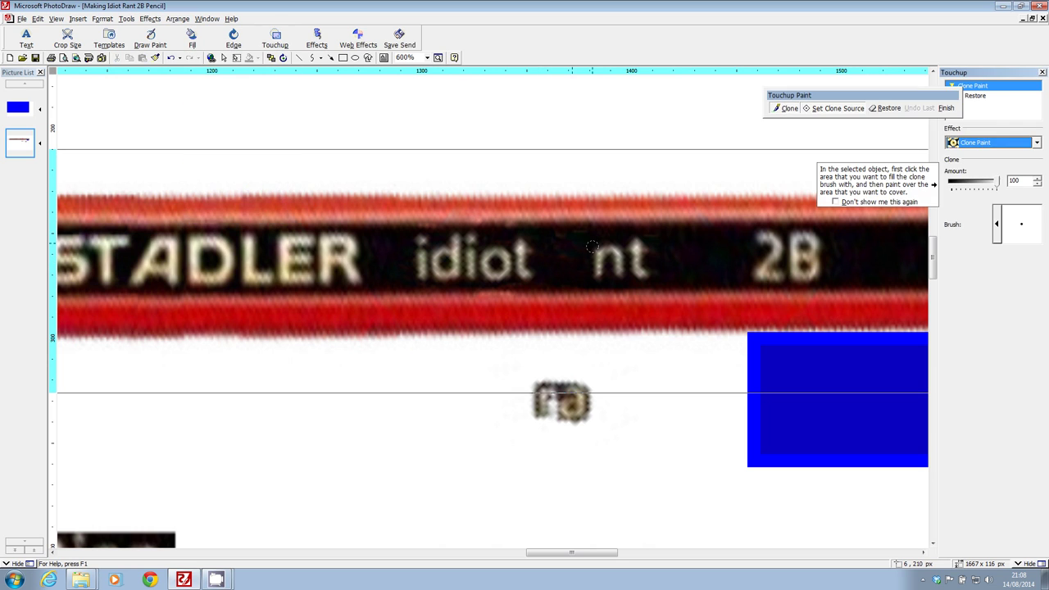
{"action": "left_click", "coordinate": [674, 248]}
{"action": "mouse_move", "coordinate": [555, 239]}
{"action": "left_mouse_down"}
{"action": "mouse_move", "coordinate": [562, 261]}
{"action": "mouse_move", "coordinate": [571, 239]}
{"action": "mouse_move", "coordinate": [560, 247]}
{"action": "left_mouse_up"}
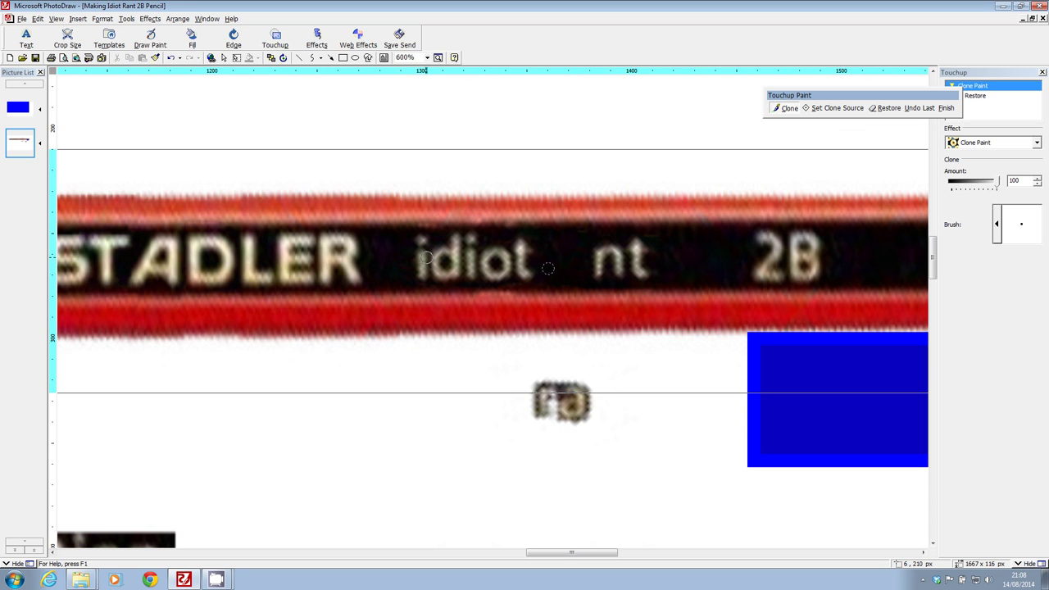
{"action": "left_click", "coordinate": [836, 108]}
{"action": "left_click", "coordinate": [849, 255]}
{"action": "left_click_drag", "start_coordinate": [416, 227], "coordinate": [440, 226]}
{"action": "left_click", "coordinate": [917, 109]}
Step: Finish cloning, place the "ra" strip back between "idiot" and "nt", and save the picture
{"action": "left_click", "coordinate": [947, 108]}
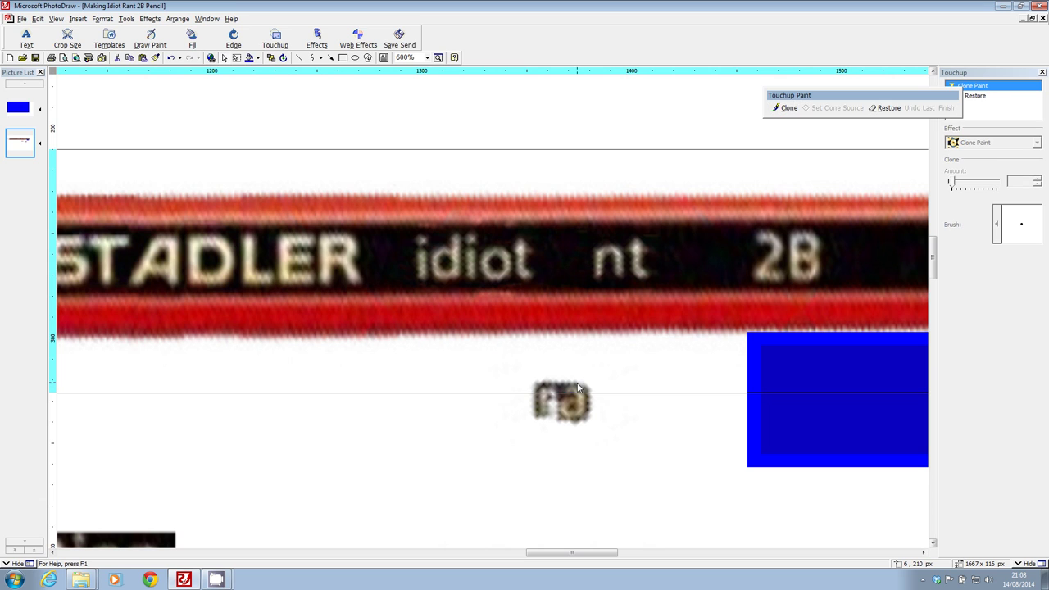
{"action": "left_click_drag", "start_coordinate": [579, 400], "coordinate": [579, 258]}
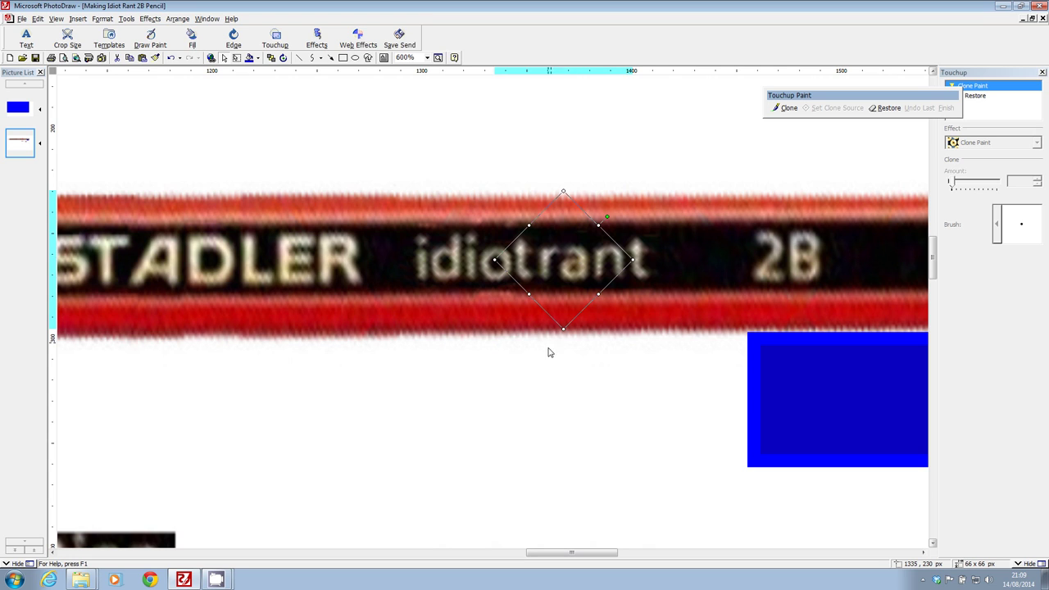
{"action": "left_click", "coordinate": [526, 418]}
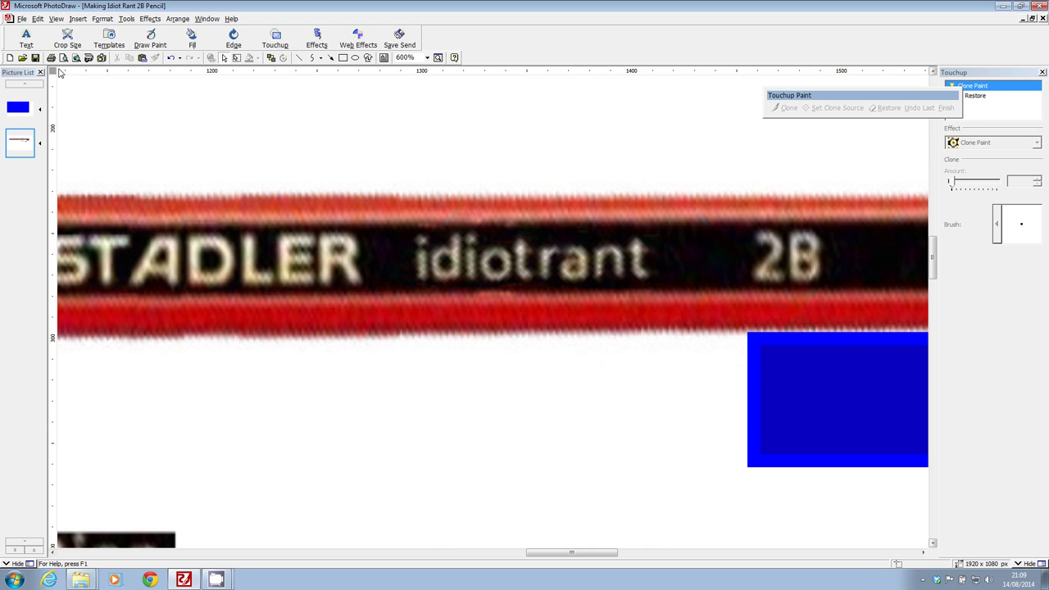
{"action": "left_click", "coordinate": [23, 18]}
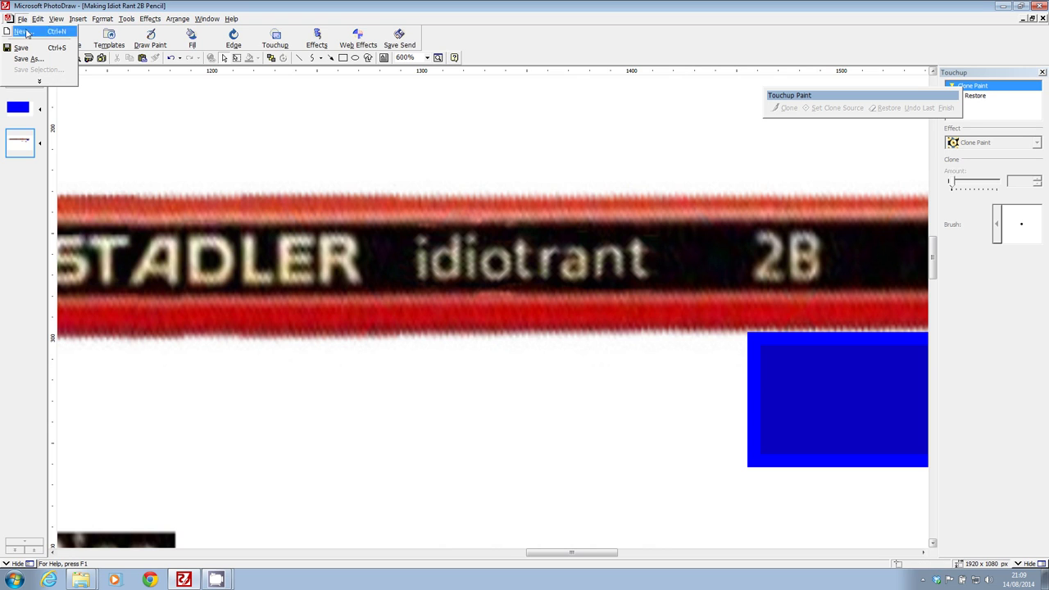
{"action": "left_click", "coordinate": [510, 362]}
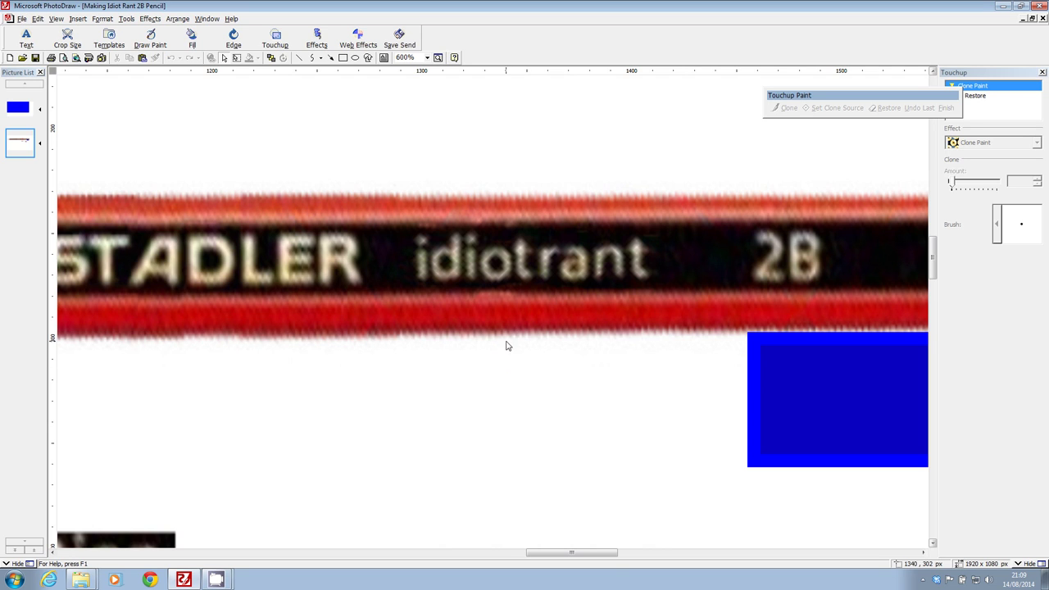
Step: Move the blue rectangle and both spare "tradition" strips clear of the area below the edited pencil
{"action": "left_click", "coordinate": [426, 58]}
{"action": "left_click", "coordinate": [409, 100]}
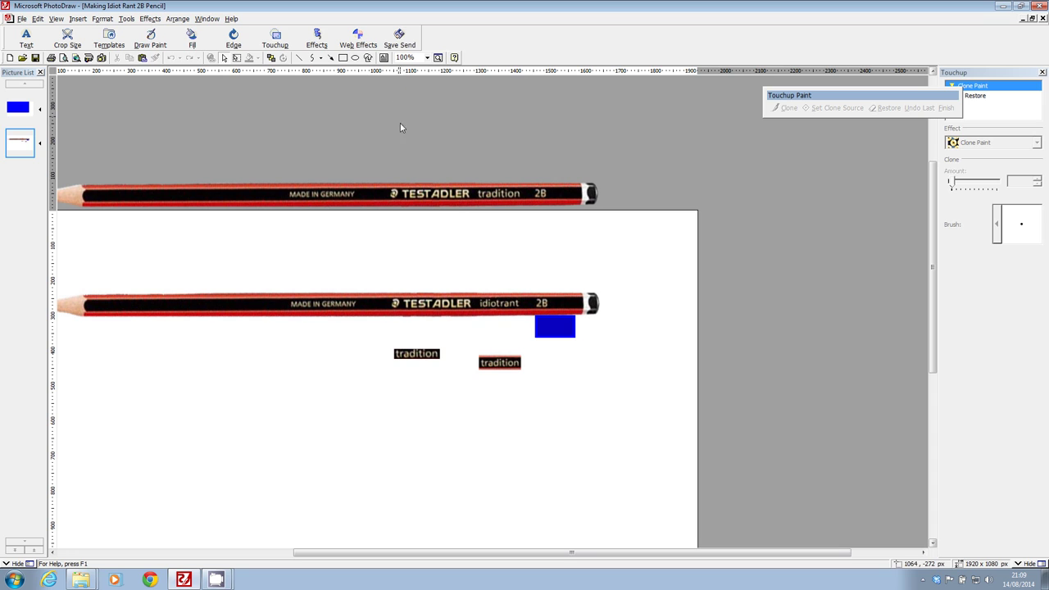
{"action": "left_click_drag", "start_coordinate": [558, 331], "coordinate": [678, 359]}
{"action": "mouse_move", "coordinate": [498, 359]}
{"action": "left_mouse_down"}
{"action": "mouse_move", "coordinate": [671, 275]}
{"action": "mouse_move", "coordinate": [648, 257]}
{"action": "left_mouse_up"}
{"action": "mouse_move", "coordinate": [439, 354]}
{"action": "left_mouse_down"}
{"action": "mouse_move", "coordinate": [545, 238]}
{"action": "mouse_move", "coordinate": [534, 227]}
{"action": "left_mouse_up"}
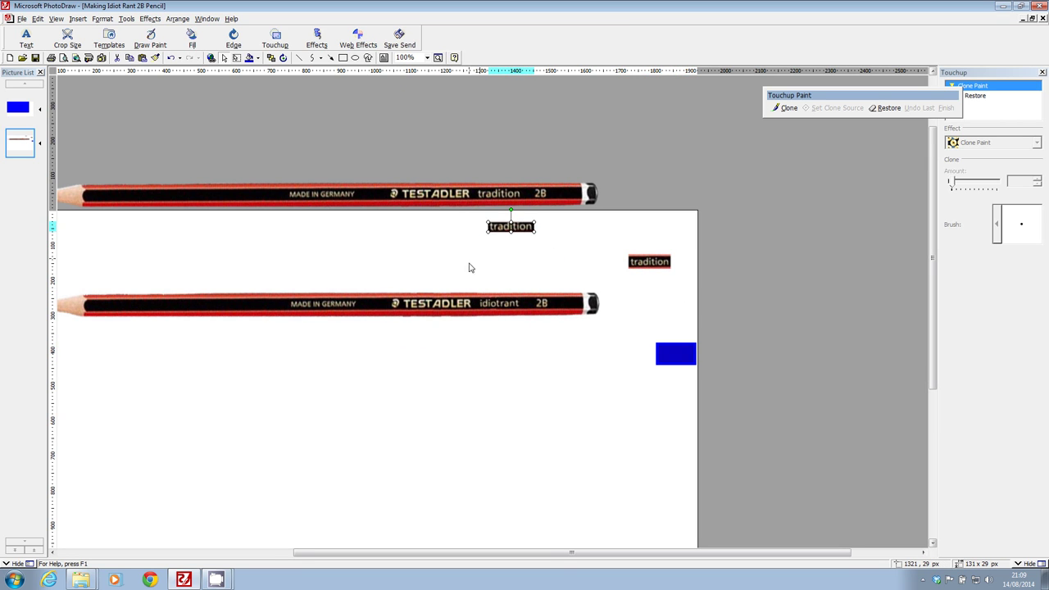
Step: Try to group the edited pencil with all its lettering pieces
{"action": "left_click_drag", "start_coordinate": [368, 550], "coordinate": [330, 551]}
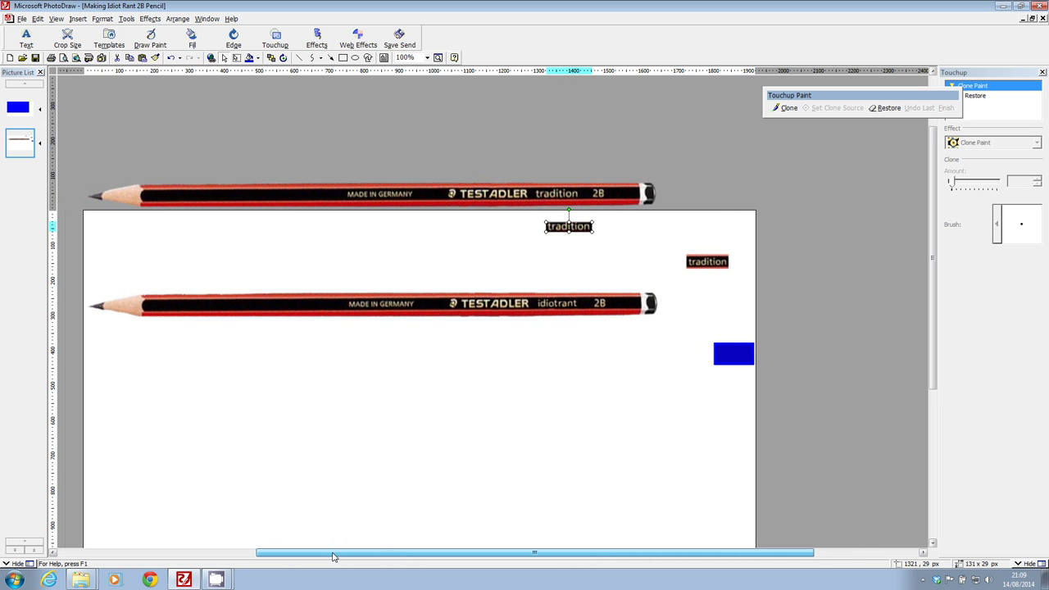
{"action": "mouse_move", "coordinate": [72, 287]}
{"action": "left_mouse_down"}
{"action": "mouse_move", "coordinate": [205, 327]}
{"action": "mouse_move", "coordinate": [676, 351]}
{"action": "left_mouse_up"}
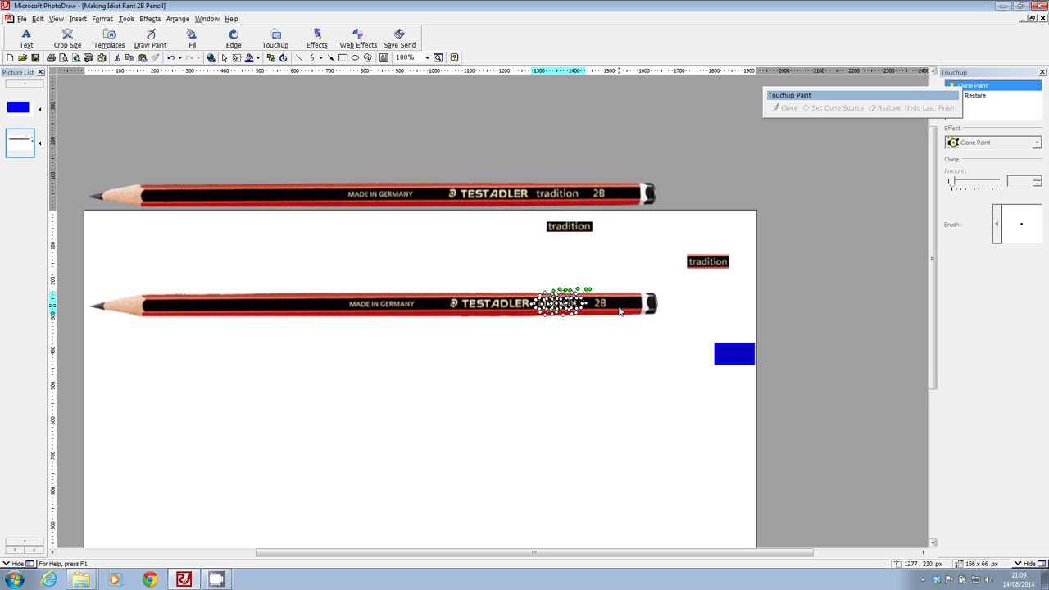
{"action": "right_click", "coordinate": [511, 306]}
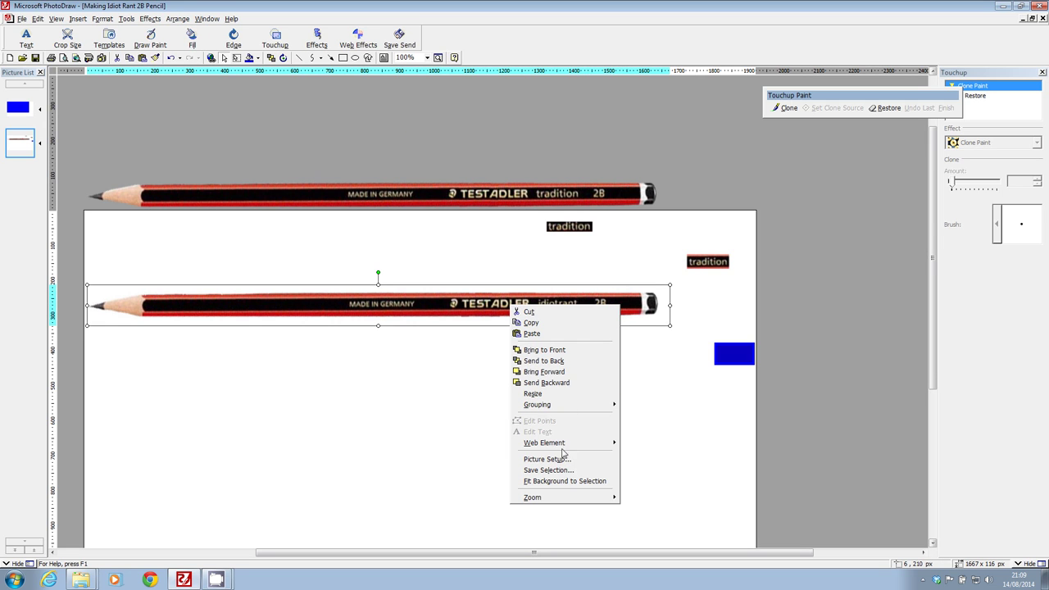
{"action": "mouse_move", "coordinate": [576, 413]}
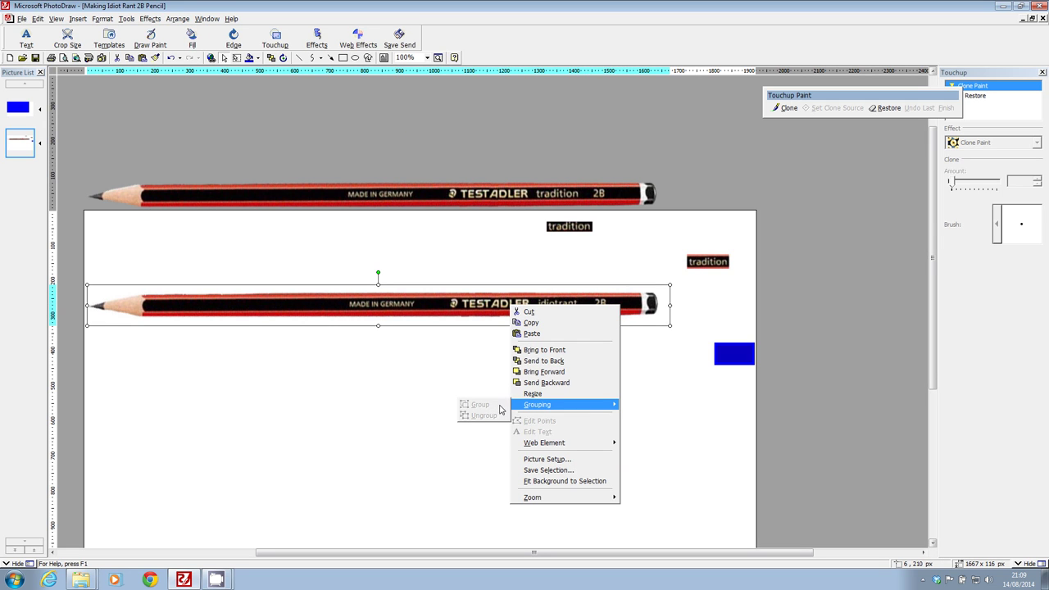
{"action": "left_click", "coordinate": [472, 446]}
Step: Move the original pencil, both spare "tradition" strips and the blue rectangle off the white page
{"action": "mouse_move", "coordinate": [697, 262]}
{"action": "left_mouse_down"}
{"action": "mouse_move", "coordinate": [728, 218]}
{"action": "mouse_move", "coordinate": [728, 184]}
{"action": "left_mouse_up"}
{"action": "left_click_drag", "start_coordinate": [656, 192], "coordinate": [665, 107]}
{"action": "left_click", "coordinate": [575, 229]}
{"action": "left_click_drag", "start_coordinate": [574, 230], "coordinate": [600, 162]}
{"action": "left_click_drag", "start_coordinate": [733, 362], "coordinate": [802, 253]}
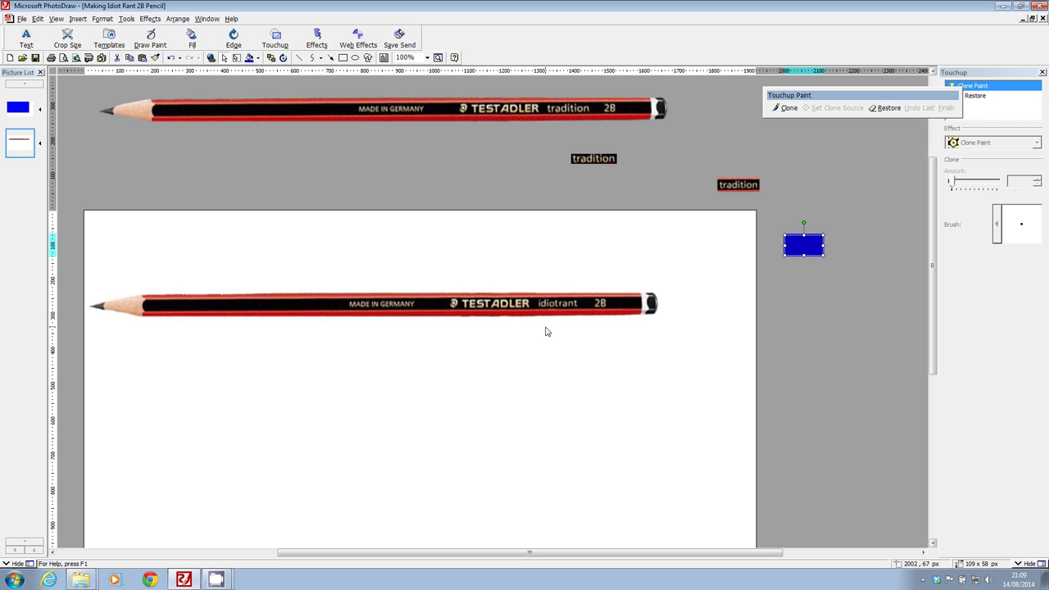
Step: Move the "o" of "idiot" below the pencil and erase the red remnants around it
{"action": "left_click", "coordinate": [570, 309]}
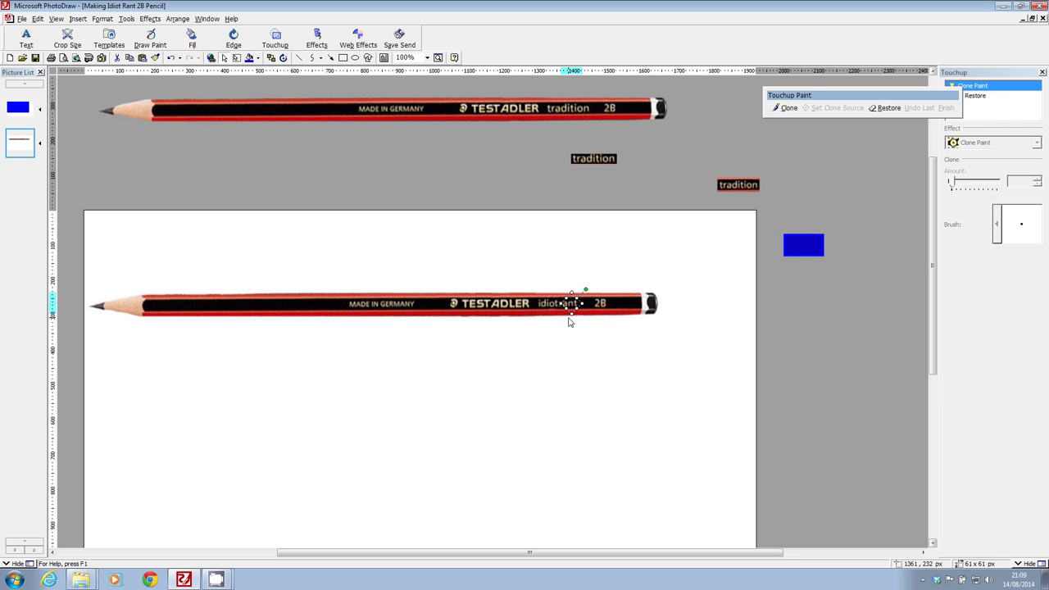
{"action": "left_click", "coordinate": [427, 59]}
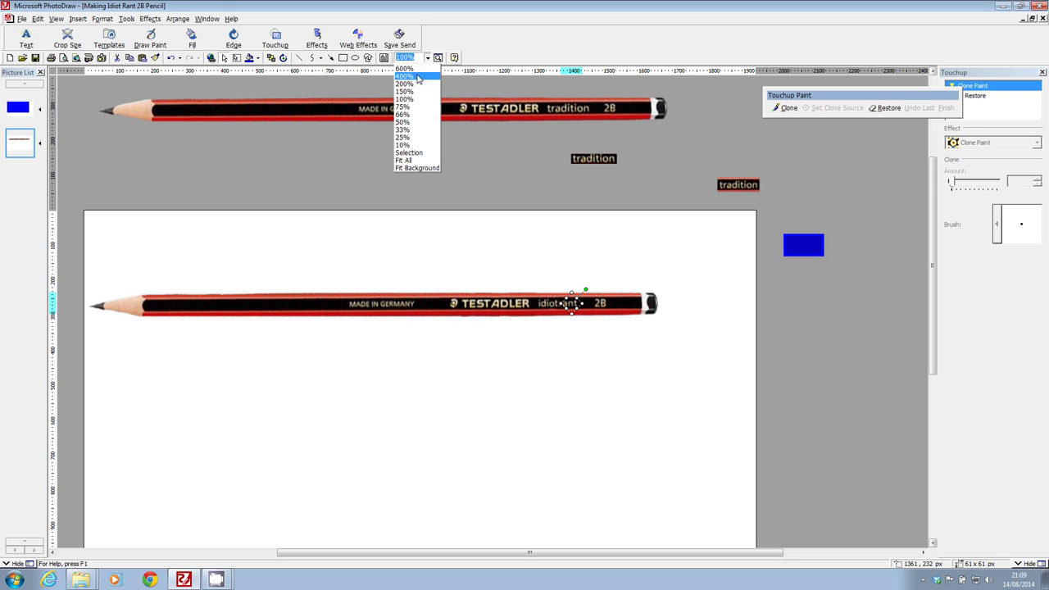
{"action": "left_click", "coordinate": [405, 76]}
{"action": "mouse_move", "coordinate": [737, 327]}
{"action": "left_mouse_down"}
{"action": "mouse_move", "coordinate": [730, 241]}
{"action": "mouse_move", "coordinate": [691, 390]}
{"action": "left_mouse_up"}
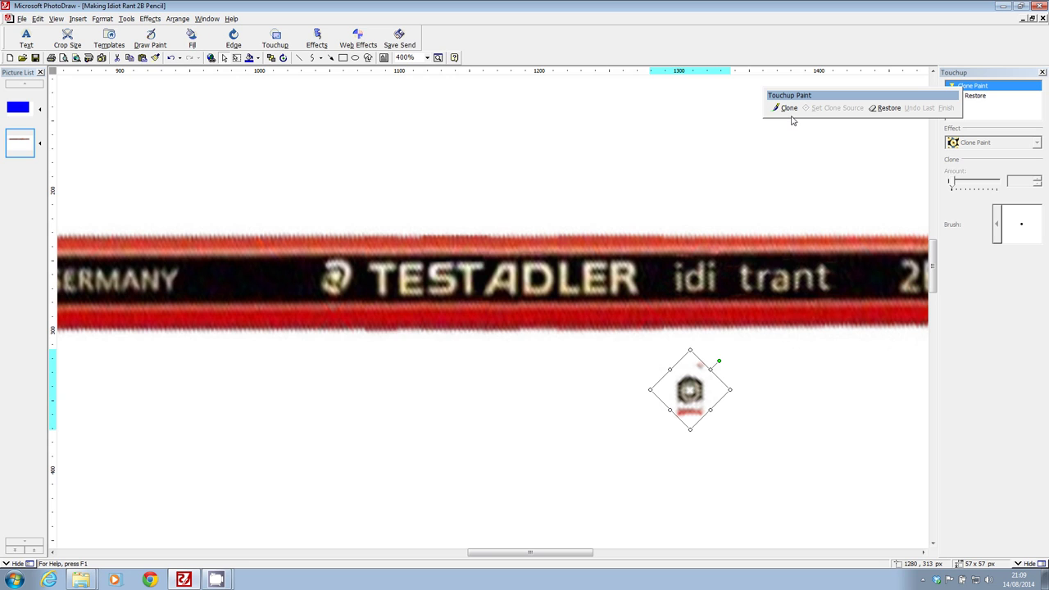
{"action": "left_click", "coordinate": [225, 201]}
{"action": "left_click_drag", "start_coordinate": [669, 425], "coordinate": [696, 410]}
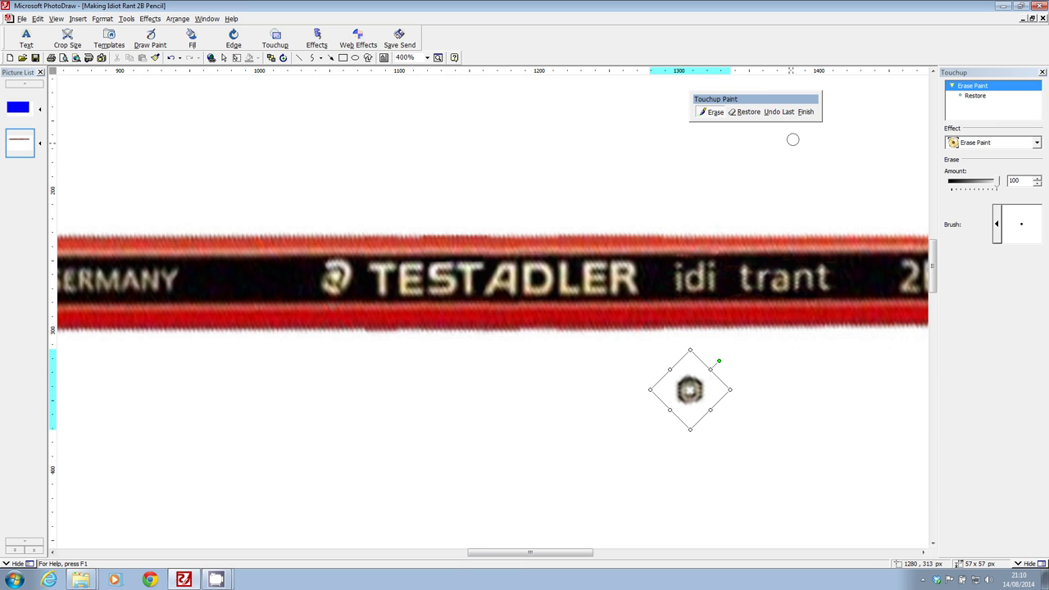
Step: Finish erasing around the "o" and place it back between "idi" and "trant" on the band
{"action": "left_click", "coordinate": [806, 112]}
{"action": "mouse_move", "coordinate": [708, 370]}
{"action": "left_mouse_down"}
{"action": "mouse_move", "coordinate": [733, 287]}
{"action": "mouse_move", "coordinate": [719, 376]}
{"action": "mouse_move", "coordinate": [699, 376]}
{"action": "mouse_move", "coordinate": [702, 387]}
{"action": "left_mouse_up"}
{"action": "left_click", "coordinate": [712, 111]}
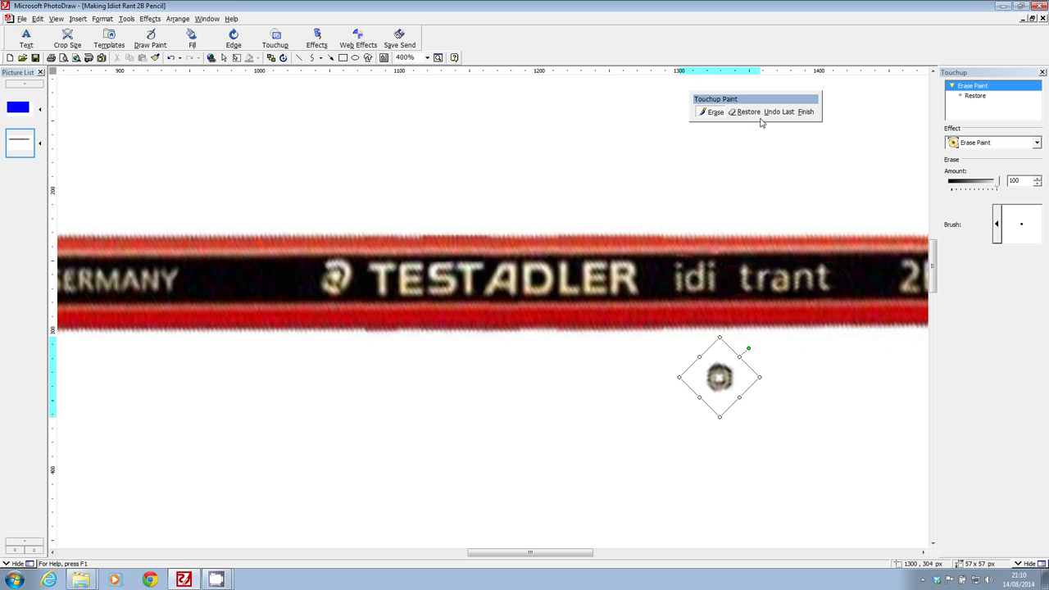
{"action": "left_click", "coordinate": [802, 112]}
{"action": "left_click_drag", "start_coordinate": [725, 382], "coordinate": [728, 279]}
{"action": "left_click", "coordinate": [710, 383]}
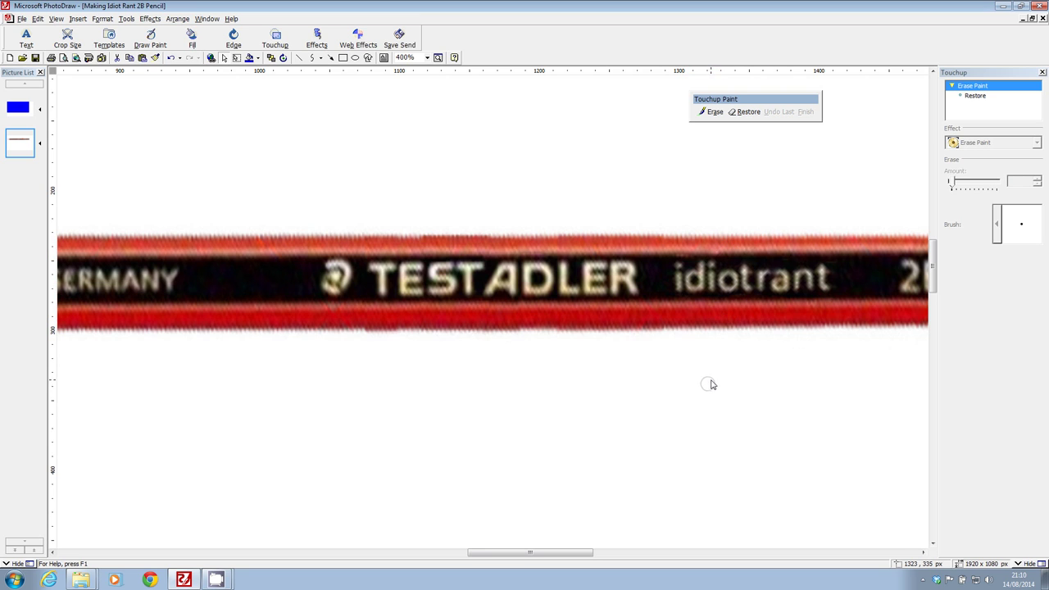
Step: Move the first "i" of "idiot" off the band to the blank area below the pencil
{"action": "left_click", "coordinate": [683, 281]}
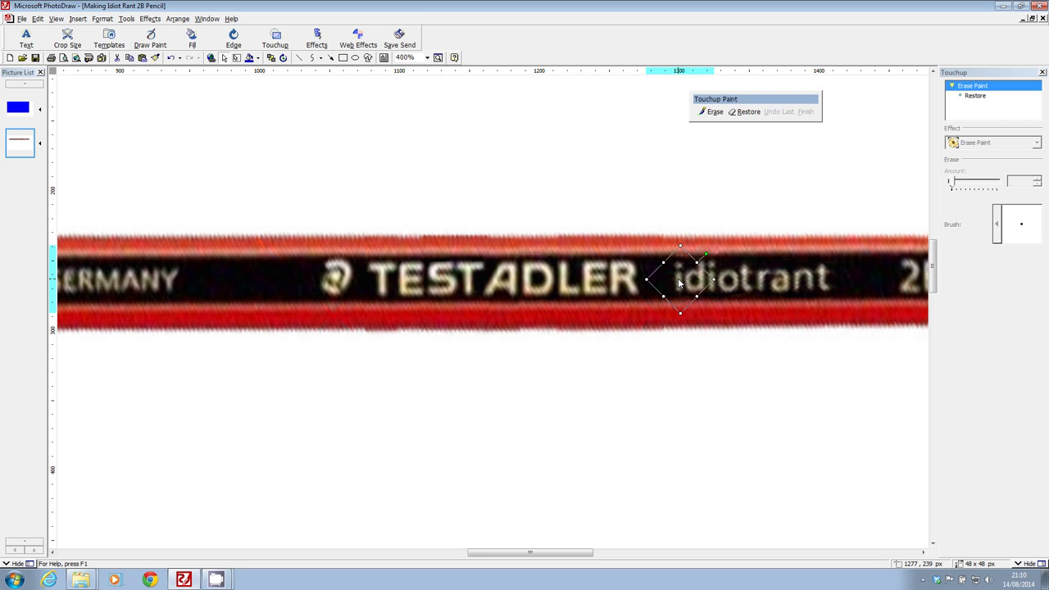
{"action": "left_click", "coordinate": [710, 111]}
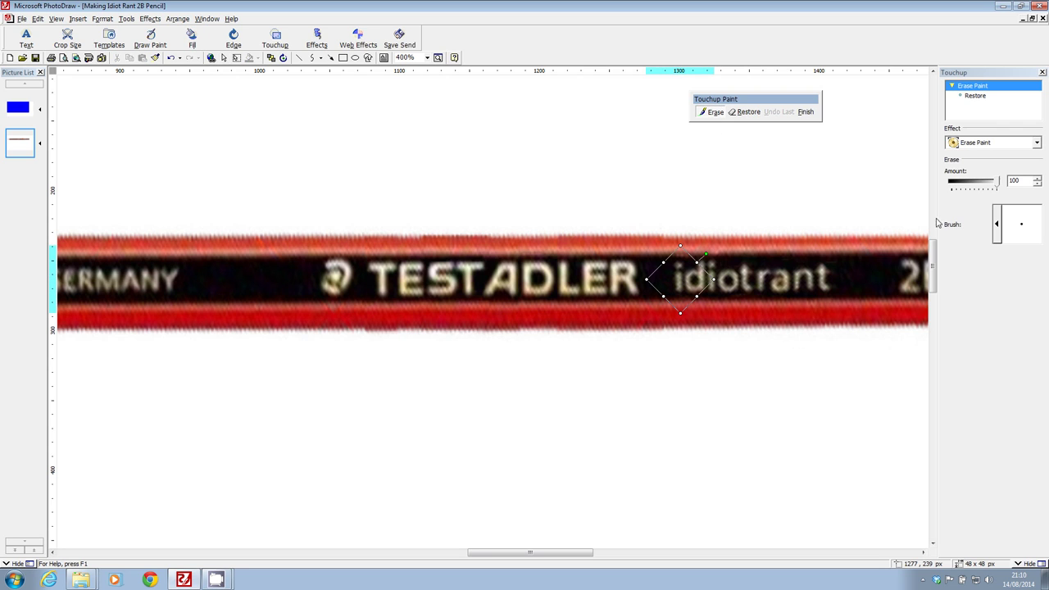
{"action": "left_click", "coordinate": [997, 220]}
{"action": "left_click", "coordinate": [960, 183]}
{"action": "left_click_drag", "start_coordinate": [667, 241], "coordinate": [679, 219]}
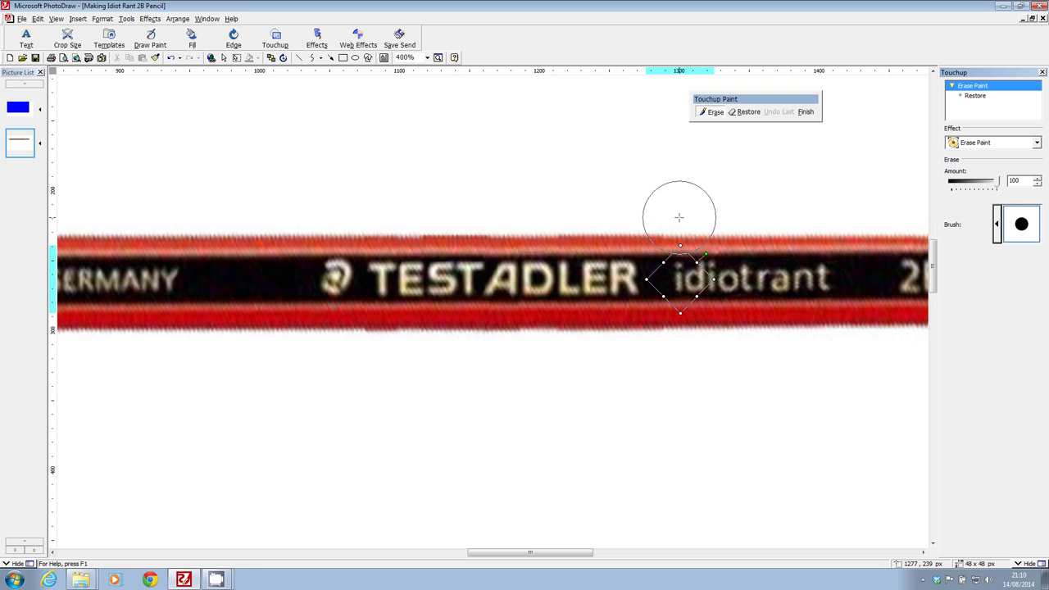
{"action": "left_click", "coordinate": [806, 112]}
{"action": "left_click_drag", "start_coordinate": [695, 276], "coordinate": [688, 372]}
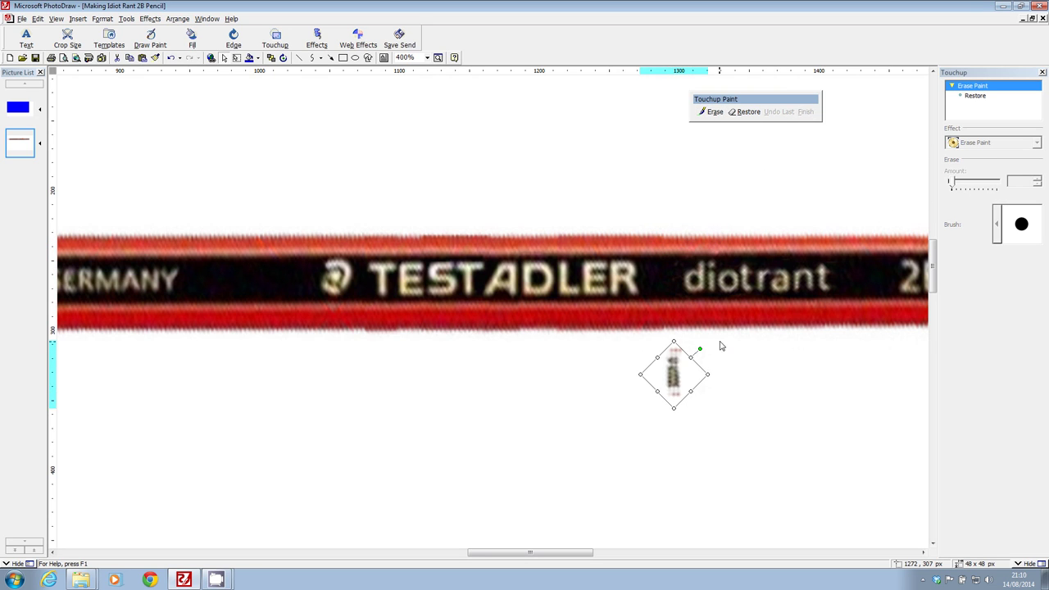
Step: Erase the red remnants above and below the separated "i" with a smaller eraser brush
{"action": "left_click", "coordinate": [712, 111]}
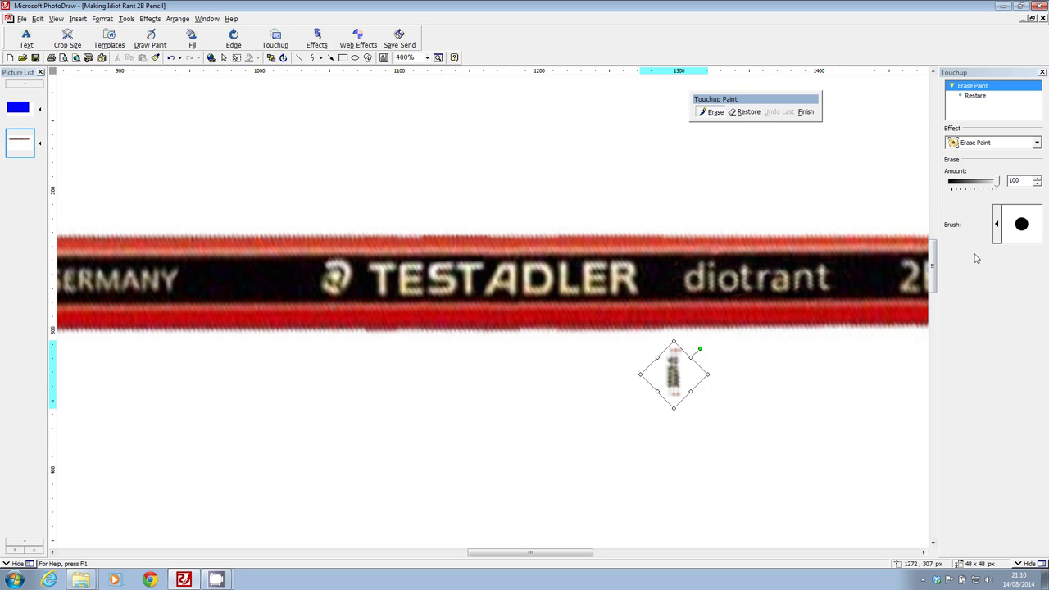
{"action": "left_click", "coordinate": [996, 224]}
{"action": "left_click", "coordinate": [734, 187]}
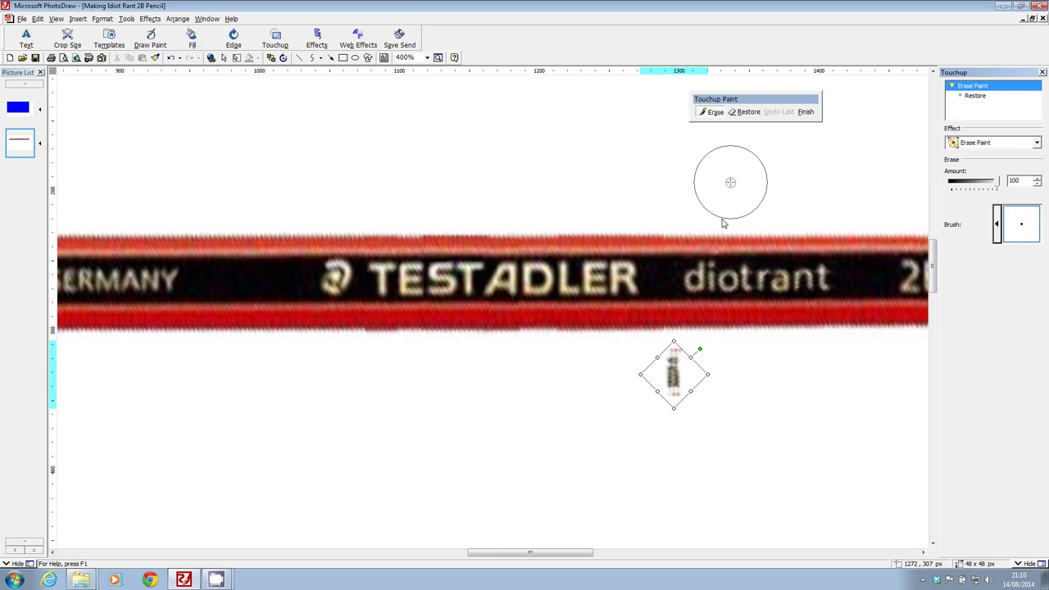
{"action": "left_click_drag", "start_coordinate": [686, 345], "coordinate": [667, 347]}
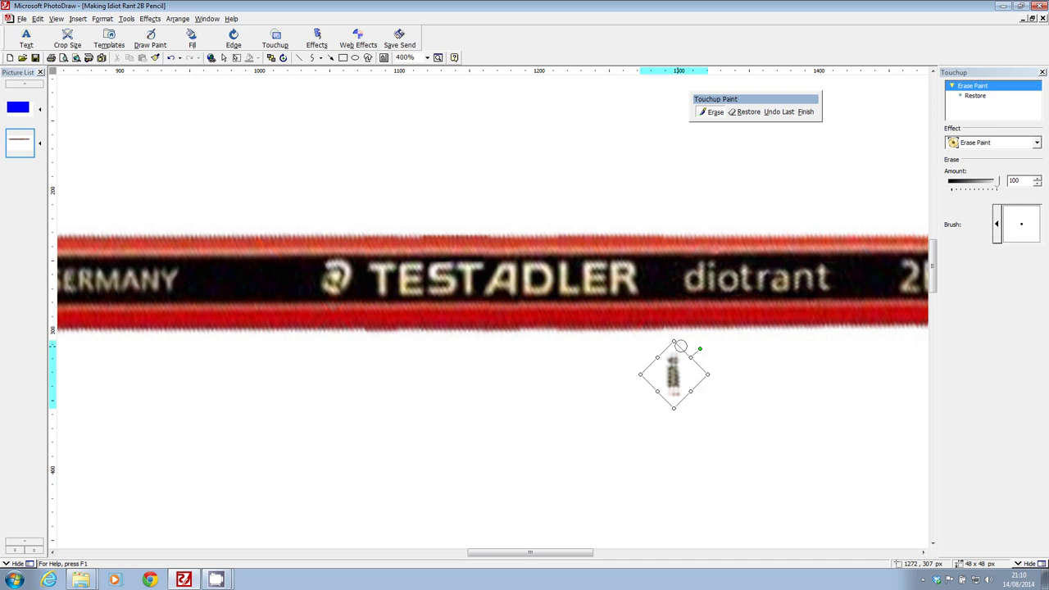
{"action": "left_click_drag", "start_coordinate": [665, 400], "coordinate": [672, 392]}
{"action": "left_click", "coordinate": [805, 110]}
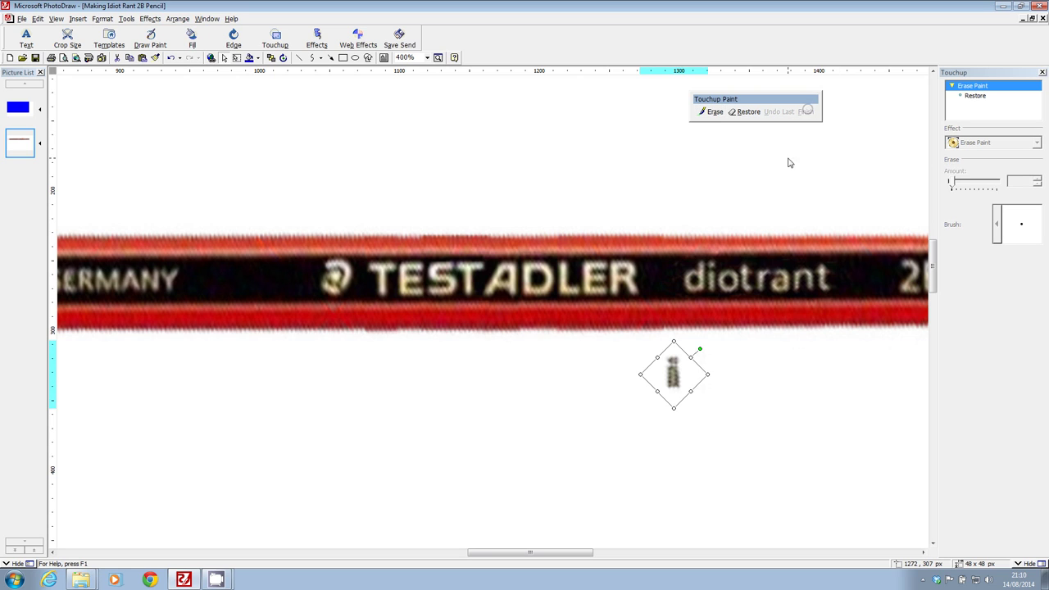
Step: Place the cleaned "i" back in front of "diotrant" on the black band and check the whole pencil at 100%
{"action": "left_click_drag", "start_coordinate": [672, 374], "coordinate": [676, 276]}
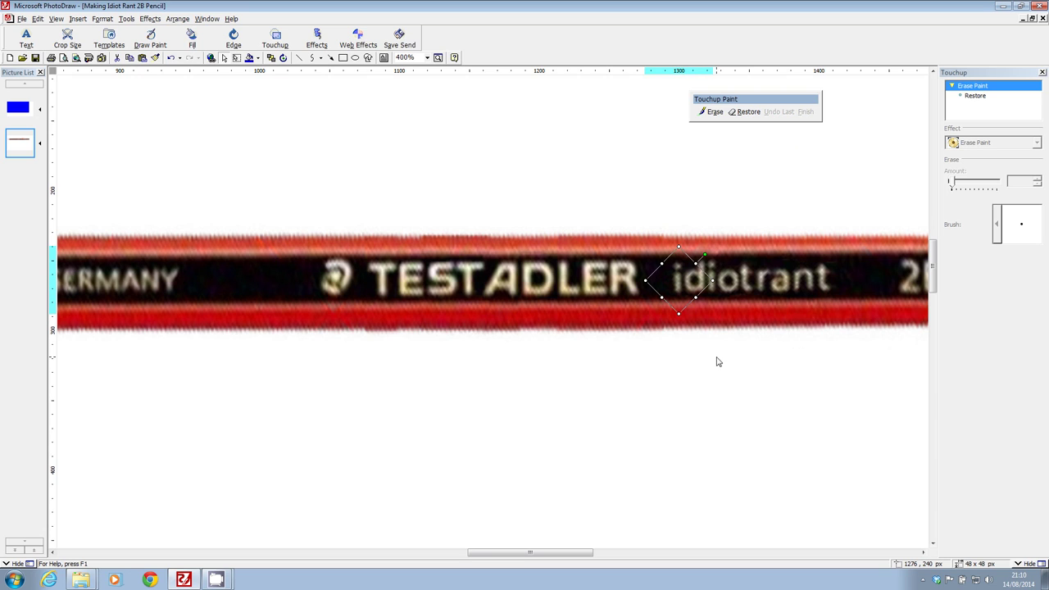
{"action": "left_click", "coordinate": [714, 369]}
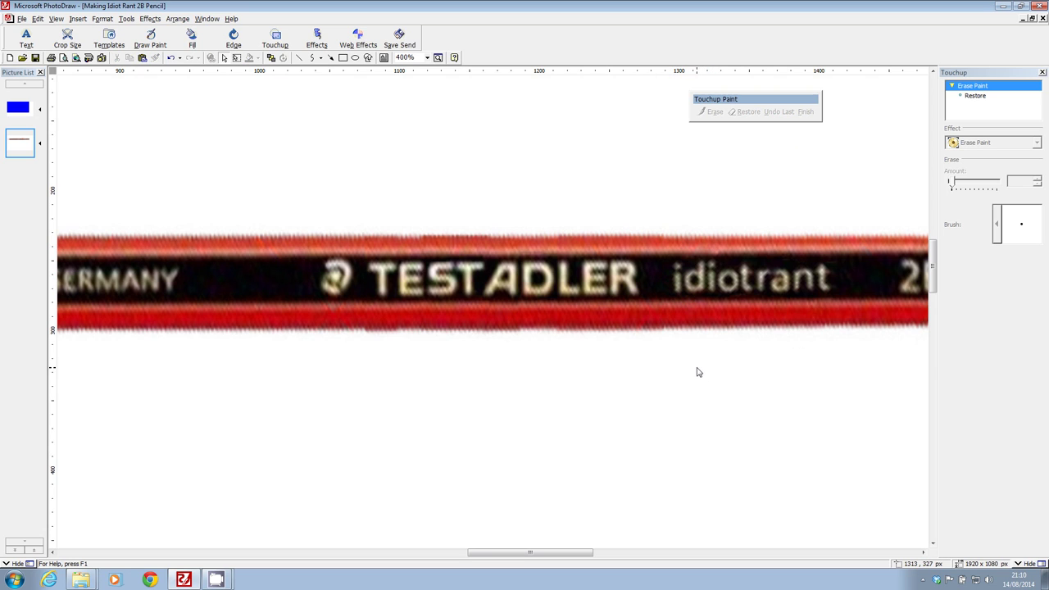
{"action": "left_click", "coordinate": [427, 57]}
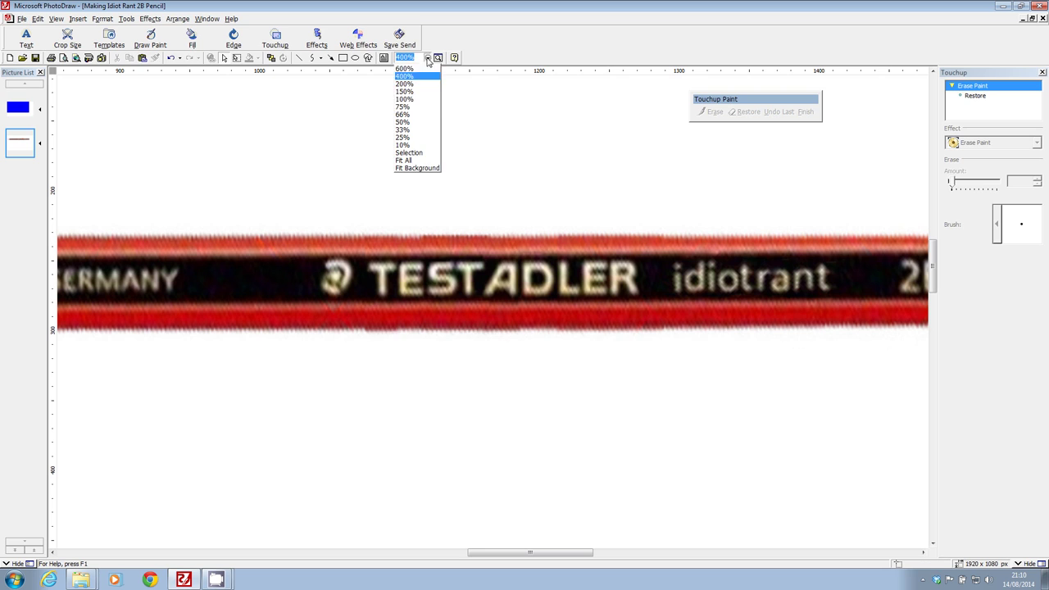
{"action": "left_click", "coordinate": [404, 99]}
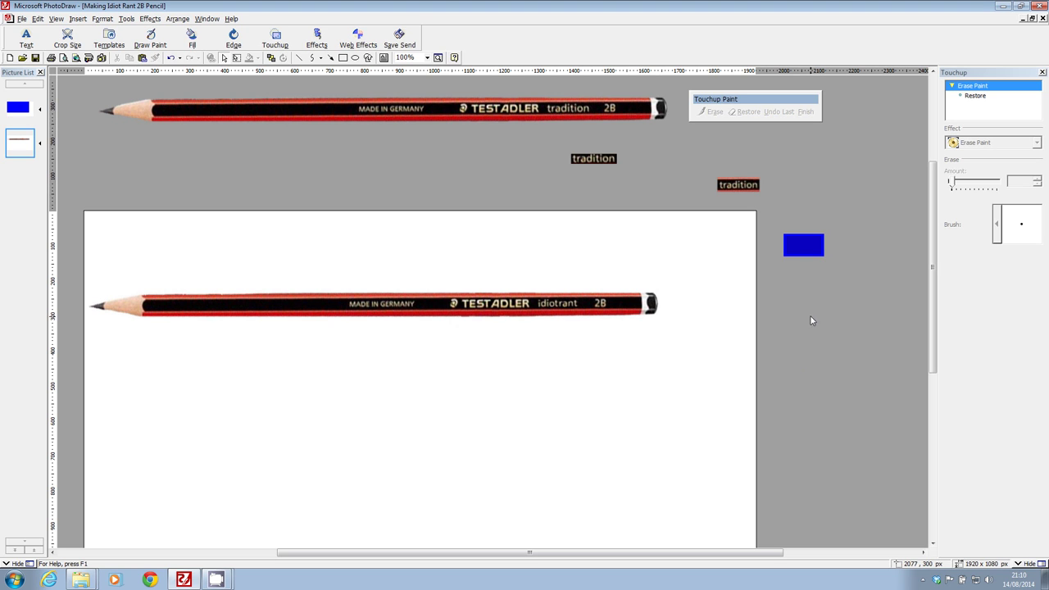
Step: Move the "di" piece of "idiot" below the pencil and erase the red remnants around it
{"action": "left_click", "coordinate": [427, 57]}
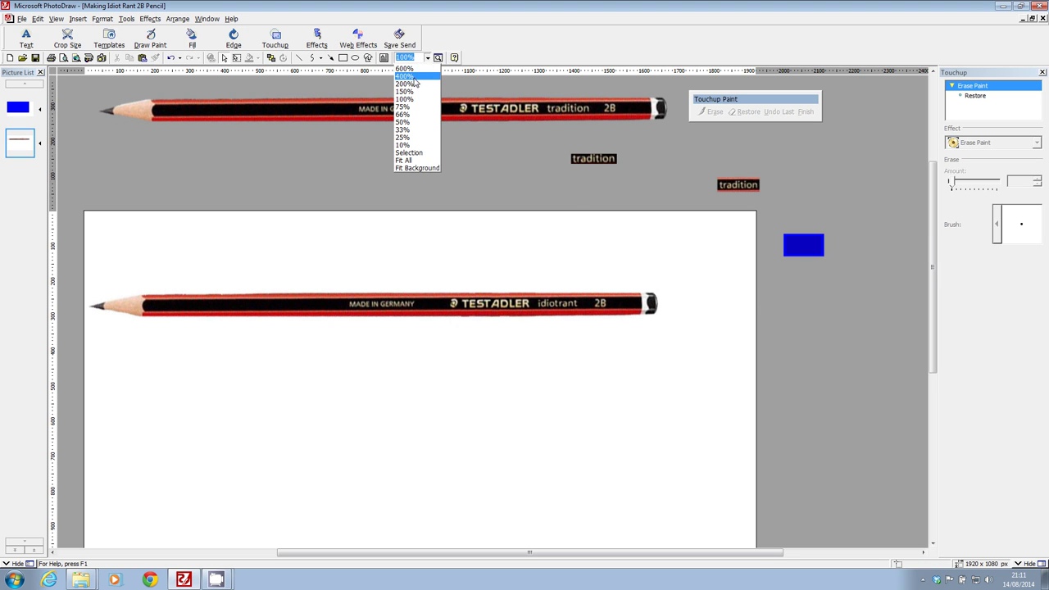
{"action": "left_click", "coordinate": [407, 74]}
{"action": "left_click", "coordinate": [700, 286]}
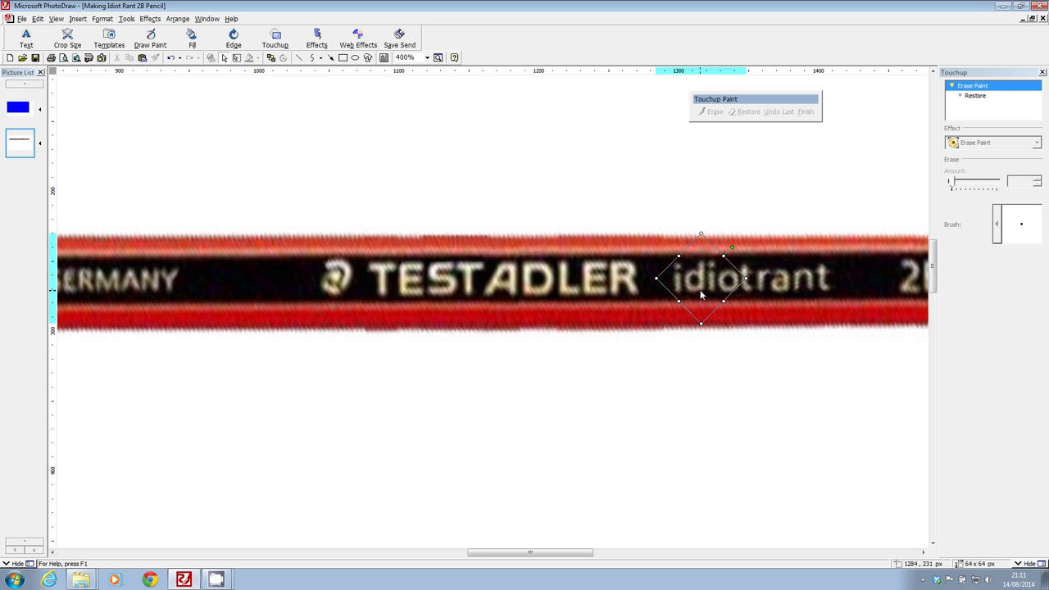
{"action": "mouse_move", "coordinate": [698, 279]}
{"action": "left_mouse_down"}
{"action": "mouse_move", "coordinate": [705, 317]}
{"action": "mouse_move", "coordinate": [683, 384]}
{"action": "left_mouse_up"}
{"action": "left_click", "coordinate": [713, 111]}
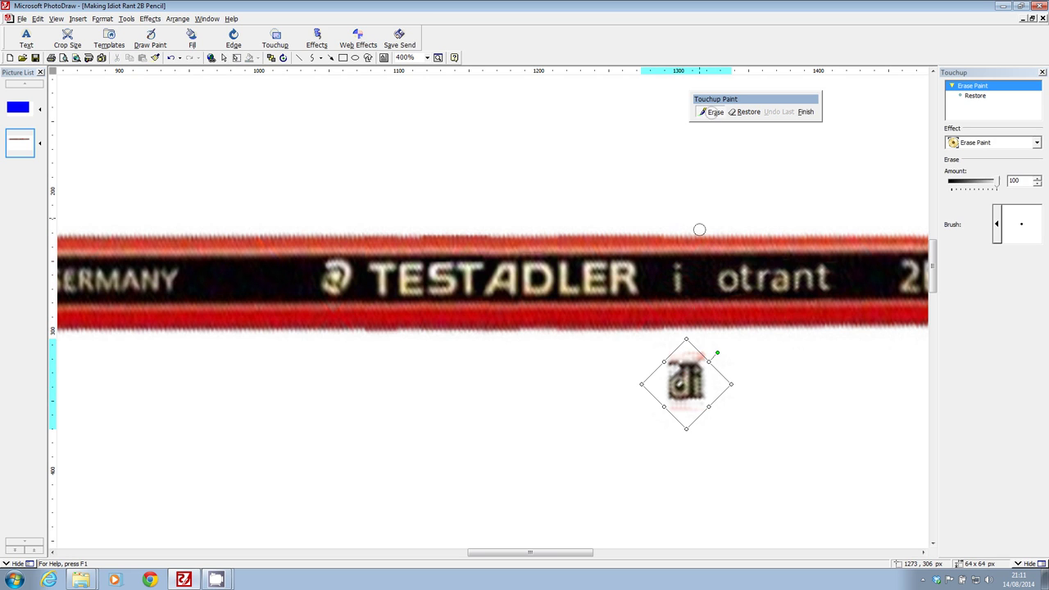
{"action": "left_click_drag", "start_coordinate": [675, 344], "coordinate": [664, 367]}
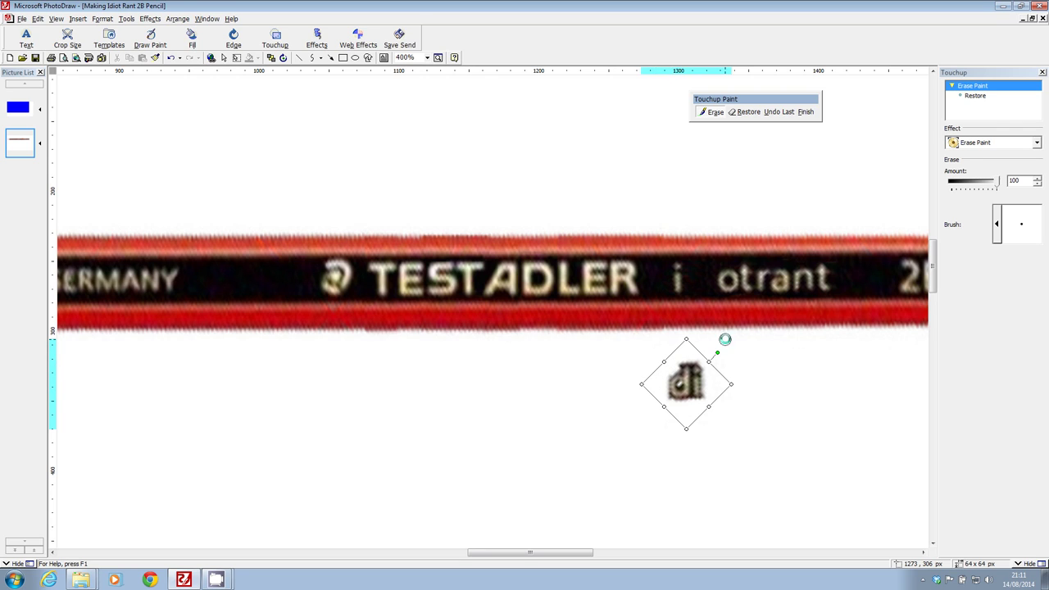
{"action": "left_click", "coordinate": [805, 112]}
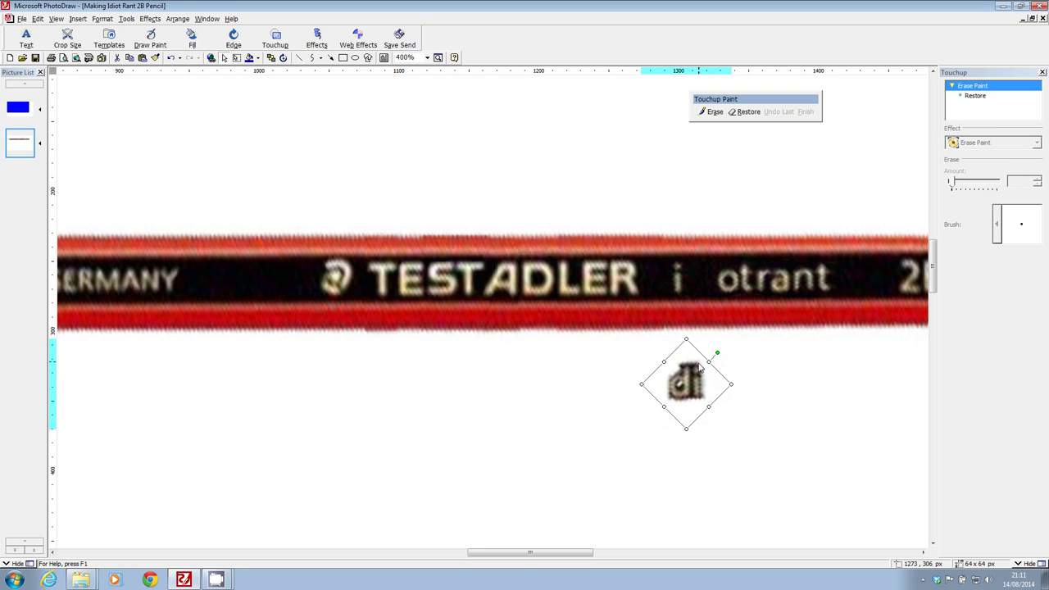
Step: Place "di" back between "i" and "otrant" on the band and nudge the "t" of "idiot" slightly upward
{"action": "left_click_drag", "start_coordinate": [693, 377], "coordinate": [706, 270]}
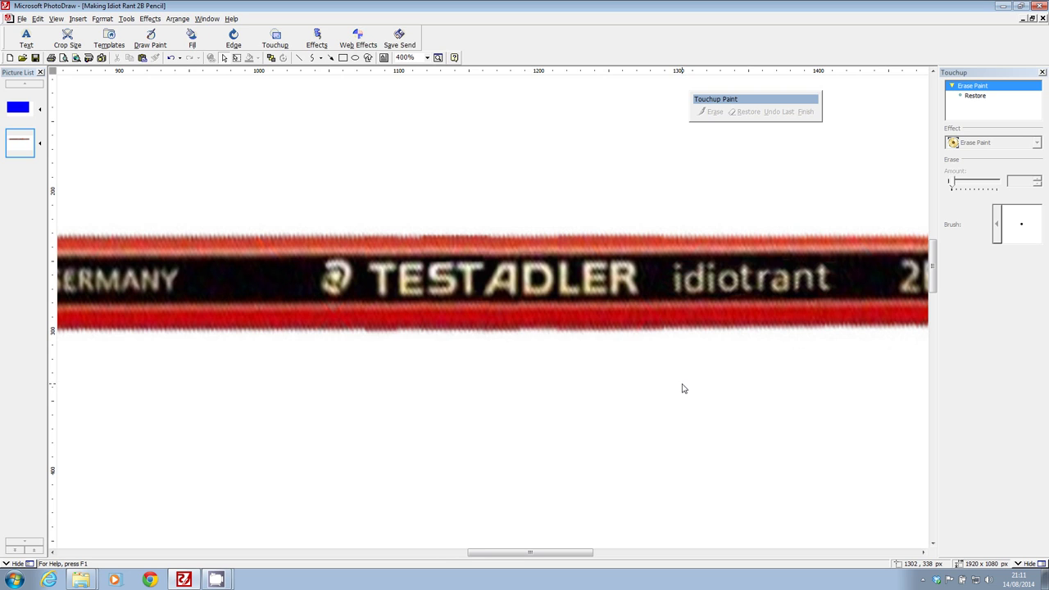
{"action": "left_click", "coordinate": [749, 280]}
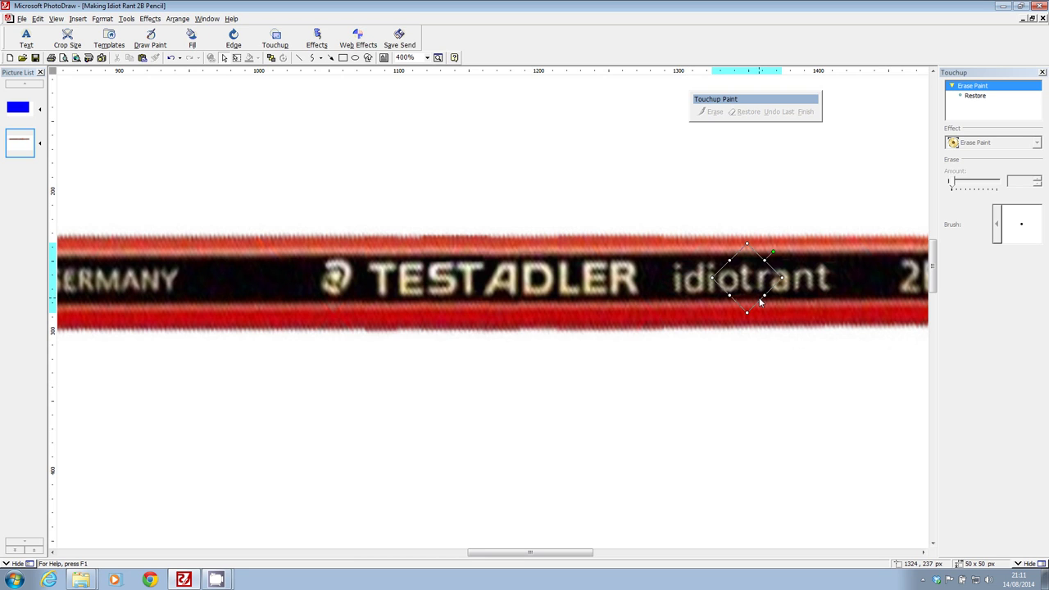
{"action": "left_click_drag", "start_coordinate": [747, 280], "coordinate": [747, 277]}
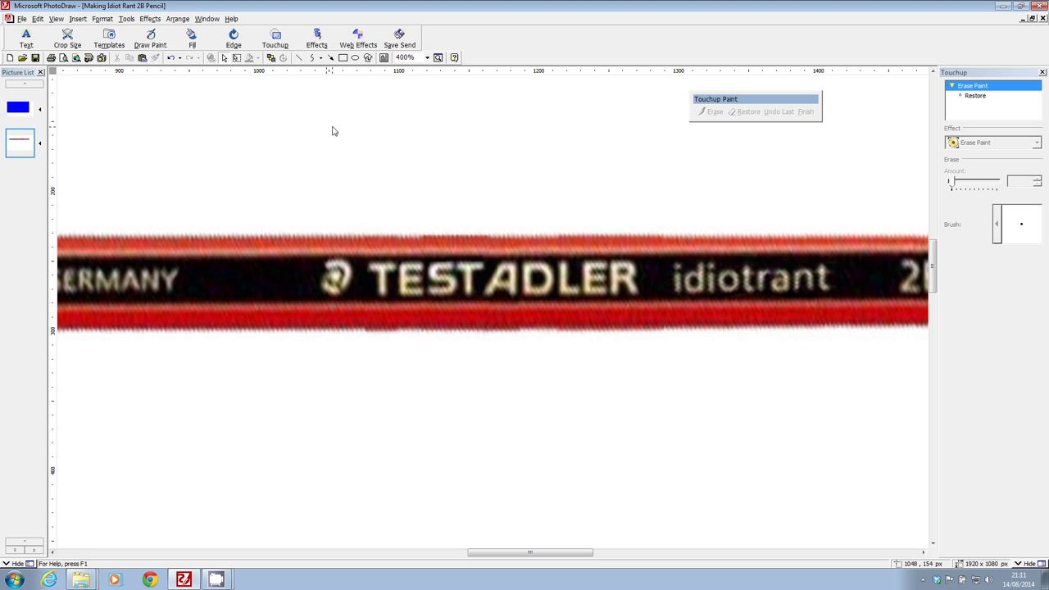
Step: Group the pencil on the white page with all of its "idiotrant" lettering pieces
{"action": "left_click", "coordinate": [427, 58]}
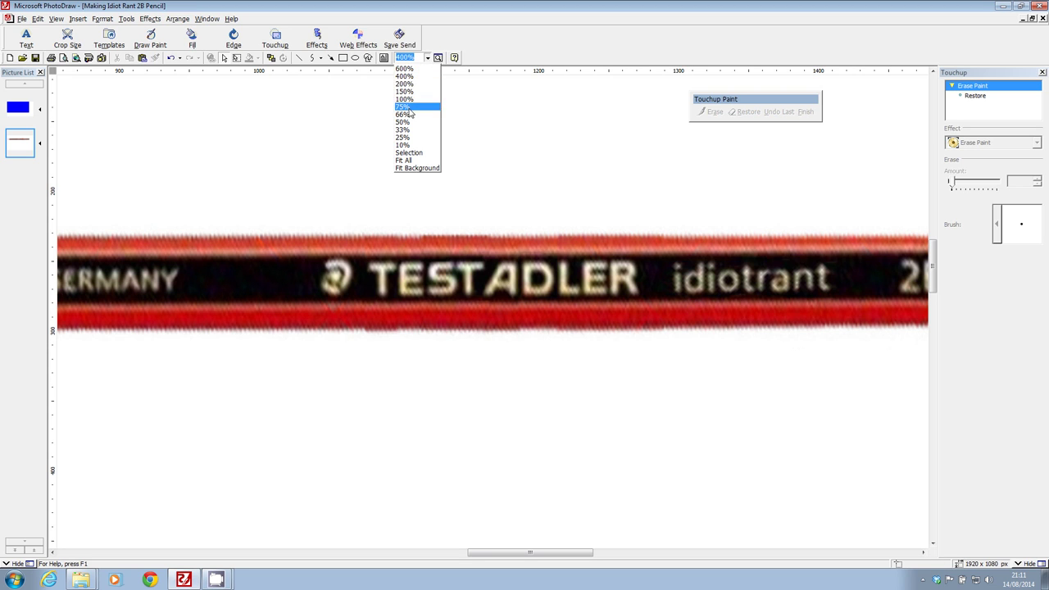
{"action": "left_click", "coordinate": [414, 104]}
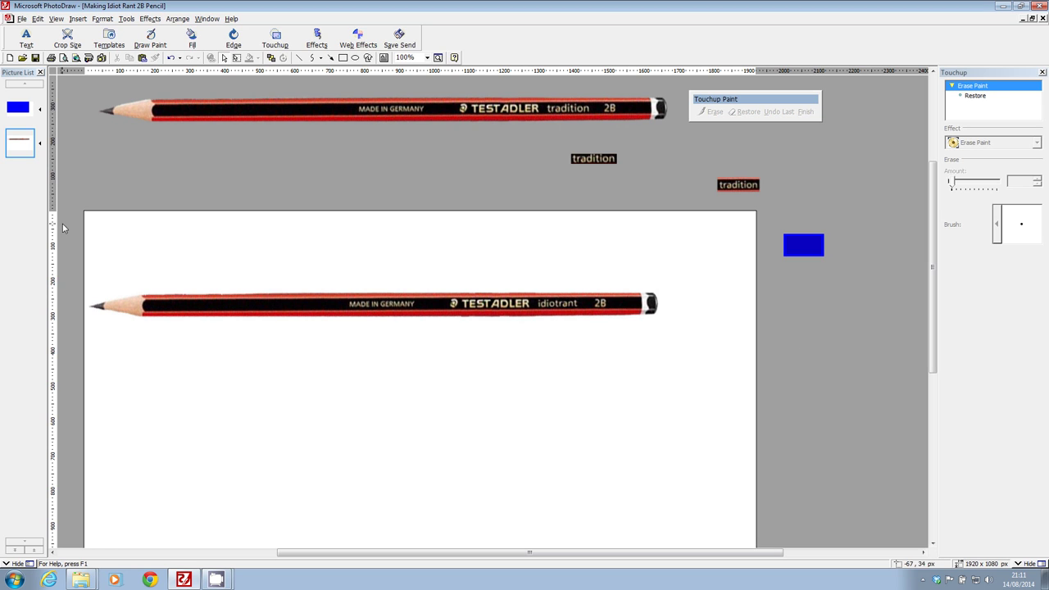
{"action": "left_click_drag", "start_coordinate": [64, 199], "coordinate": [737, 488]}
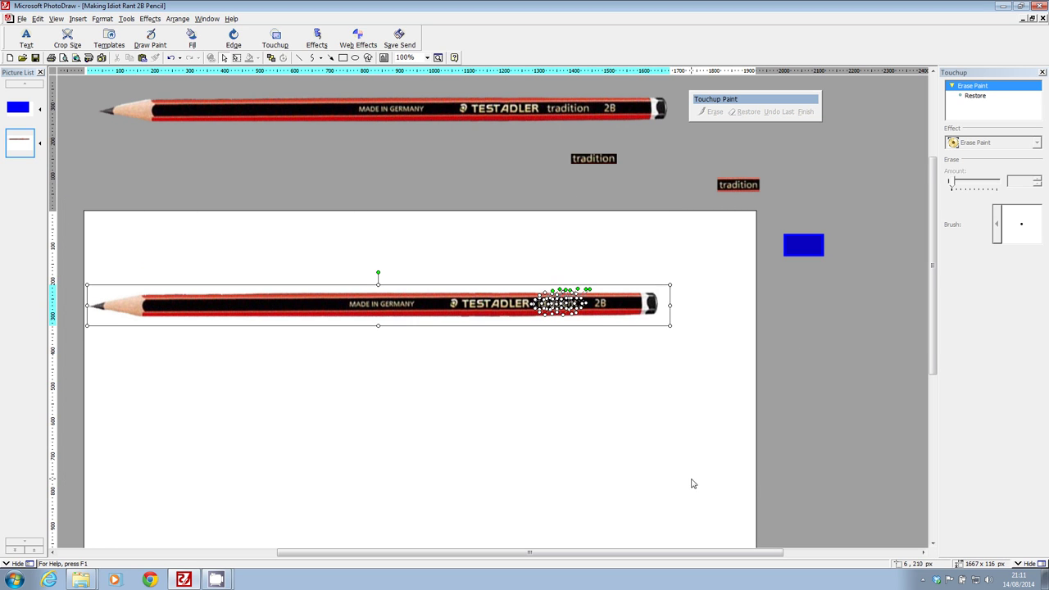
{"action": "right_click", "coordinate": [523, 308]}
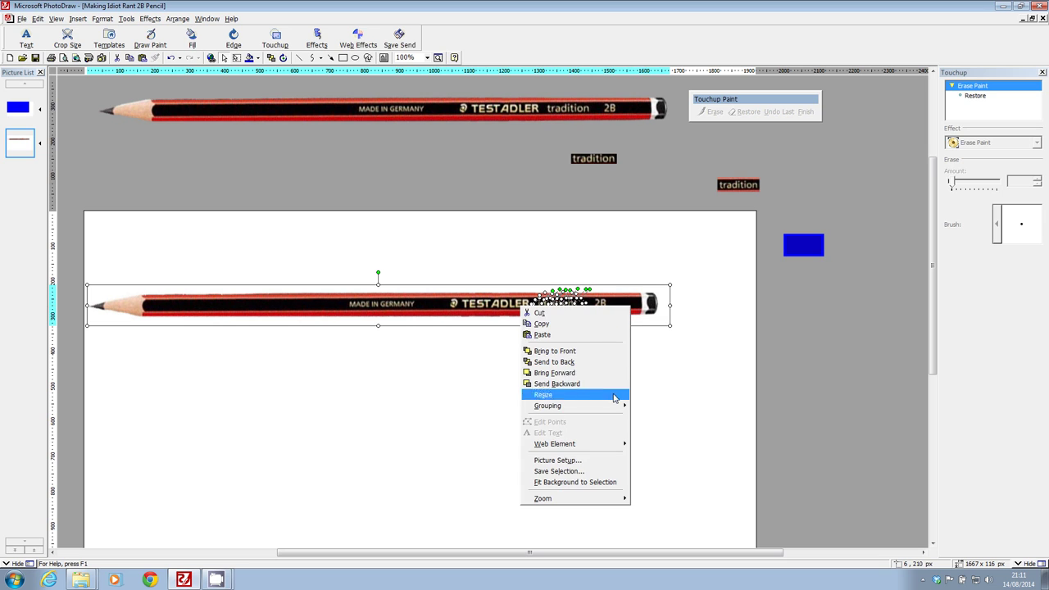
{"action": "mouse_move", "coordinate": [551, 410]}
{"action": "left_click", "coordinate": [581, 396]}
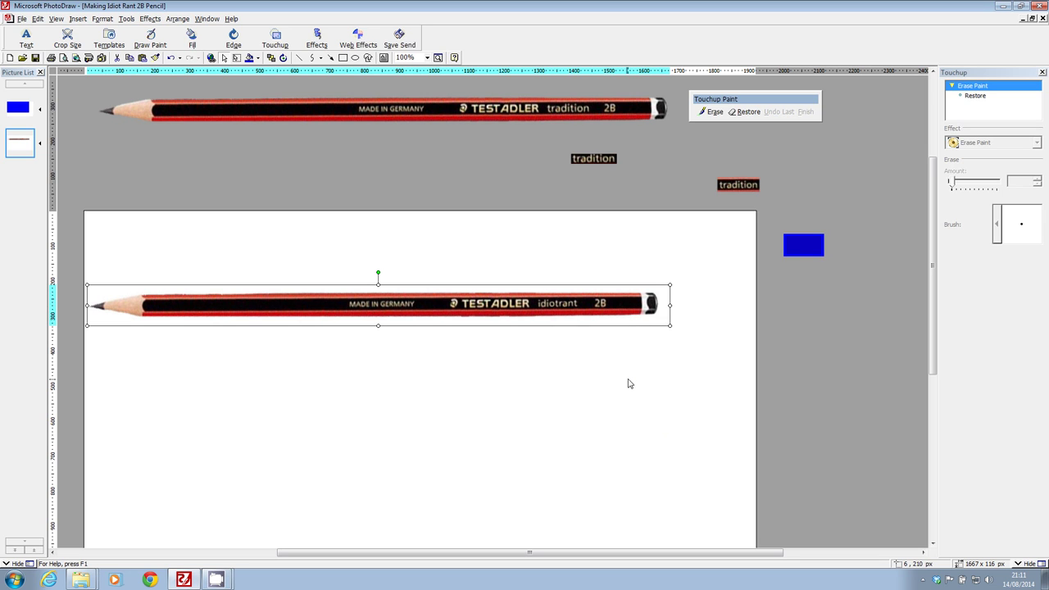
Step: Duplicate the grouped pencil and arrange the two pencils one above the other on the page
{"action": "left_click", "coordinate": [38, 18]}
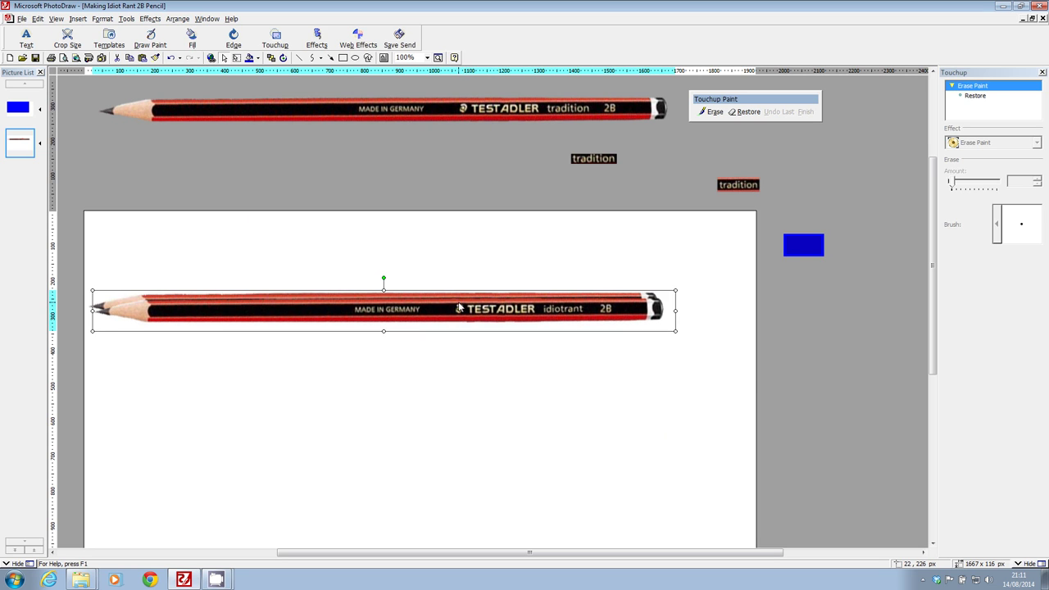
{"action": "left_click_drag", "start_coordinate": [466, 305], "coordinate": [544, 370]}
{"action": "left_click_drag", "start_coordinate": [472, 305], "coordinate": [519, 240]}
{"action": "left_click_drag", "start_coordinate": [575, 378], "coordinate": [518, 300]}
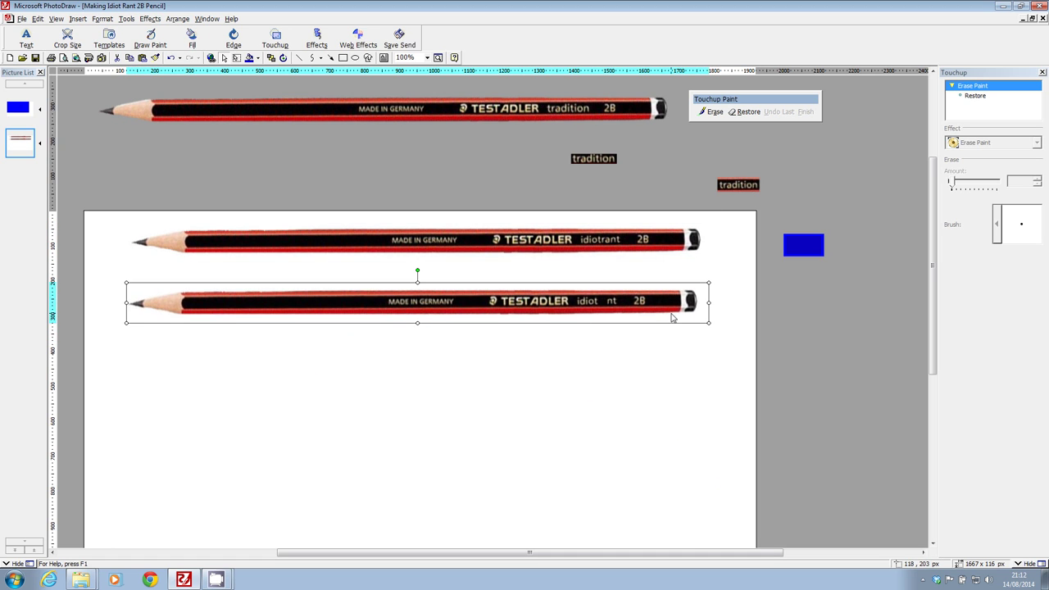
Step: Space the two pencils farther apart, lowering both and shifting the lower one toward the page's right edge
{"action": "mouse_move", "coordinate": [652, 306]}
{"action": "left_mouse_down"}
{"action": "mouse_move", "coordinate": [625, 377]}
{"action": "mouse_move", "coordinate": [707, 331]}
{"action": "mouse_move", "coordinate": [599, 344]}
{"action": "left_mouse_up"}
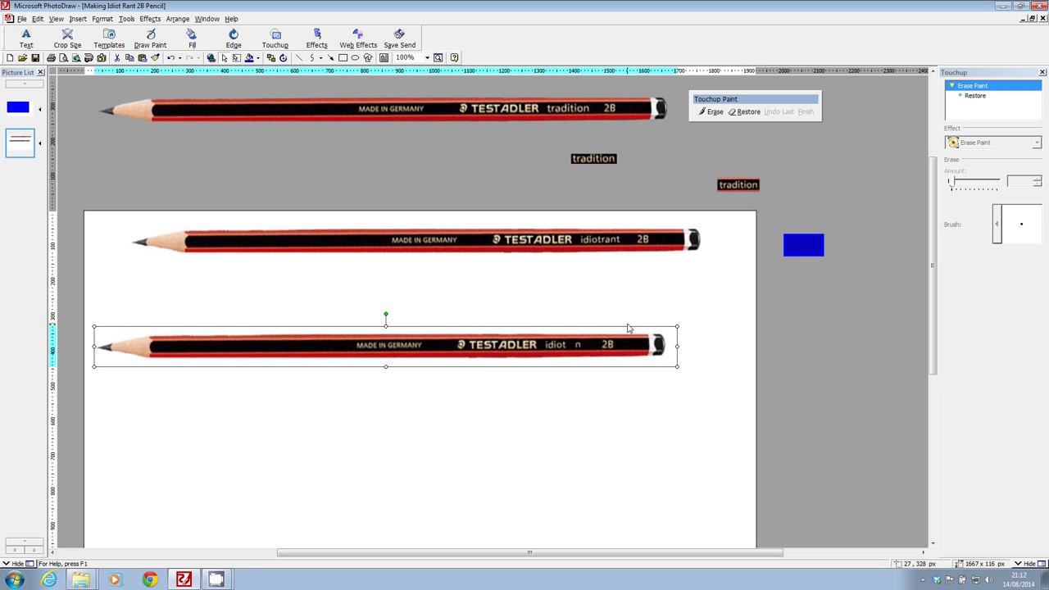
{"action": "left_click_drag", "start_coordinate": [591, 243], "coordinate": [578, 274]}
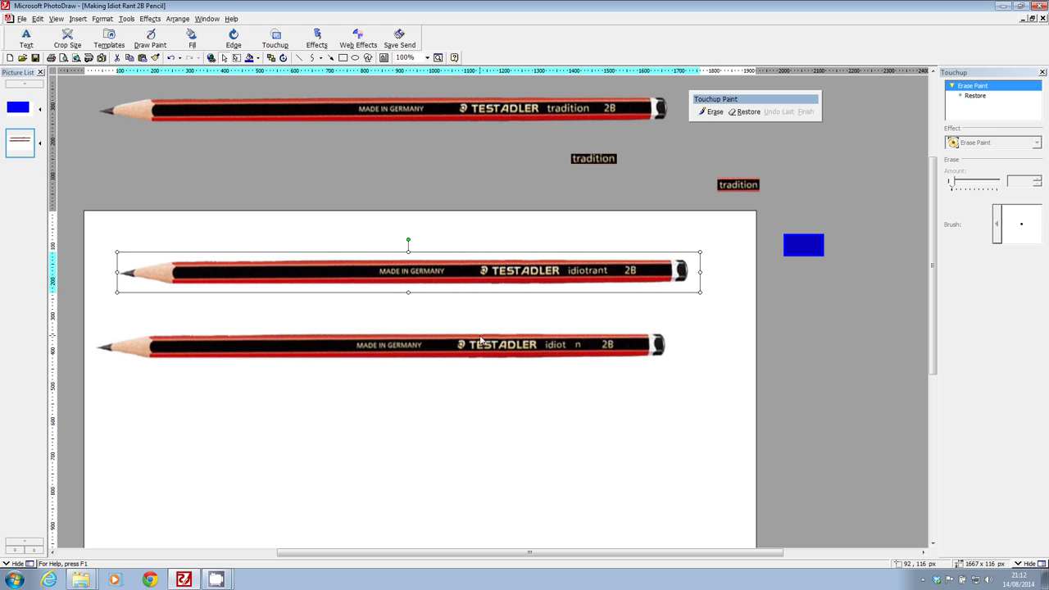
{"action": "left_click_drag", "start_coordinate": [481, 339], "coordinate": [587, 348]}
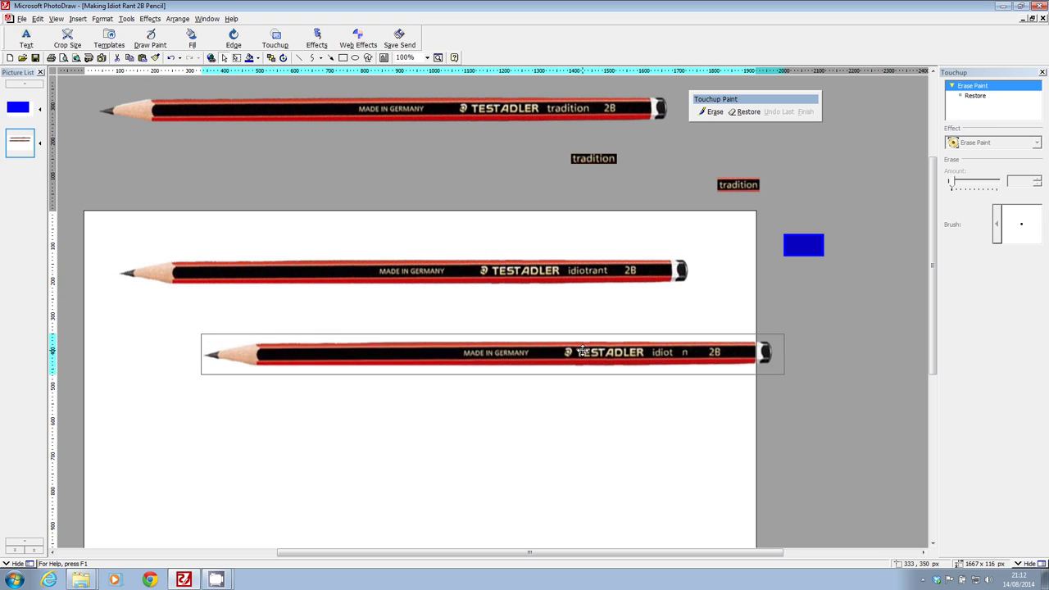
Step: Duplicate the lower pencil and move the copy reading "idiot n" off the page to the right
{"action": "left_click", "coordinate": [37, 19]}
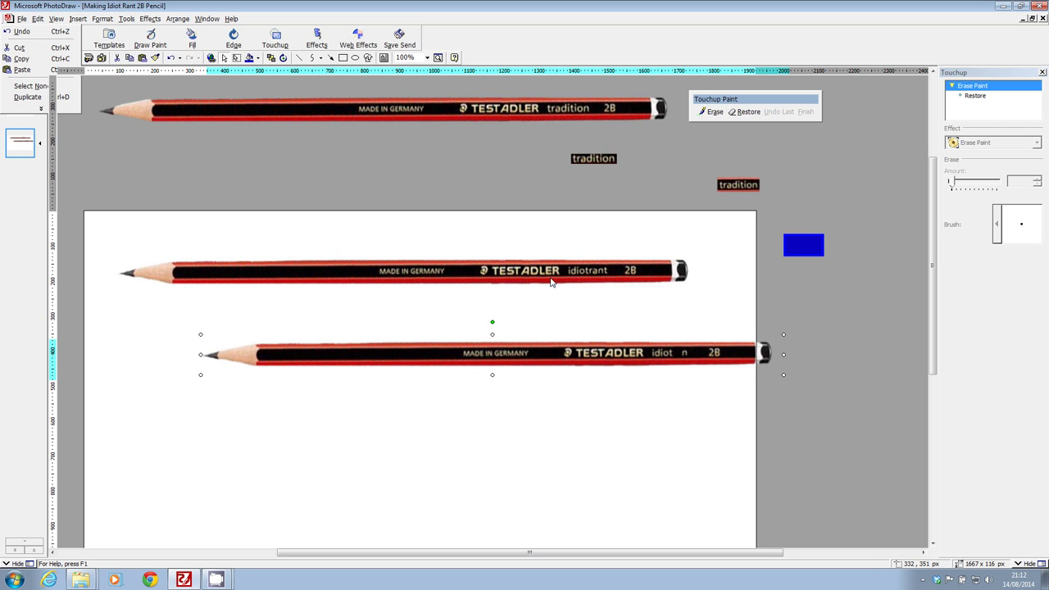
{"action": "key", "text": "ctrl+d"}
{"action": "mouse_move", "coordinate": [474, 359]}
{"action": "left_mouse_down"}
{"action": "mouse_move", "coordinate": [606, 341]}
{"action": "mouse_move", "coordinate": [605, 330]}
{"action": "mouse_move", "coordinate": [457, 335]}
{"action": "mouse_move", "coordinate": [1004, 306]}
{"action": "left_mouse_up"}
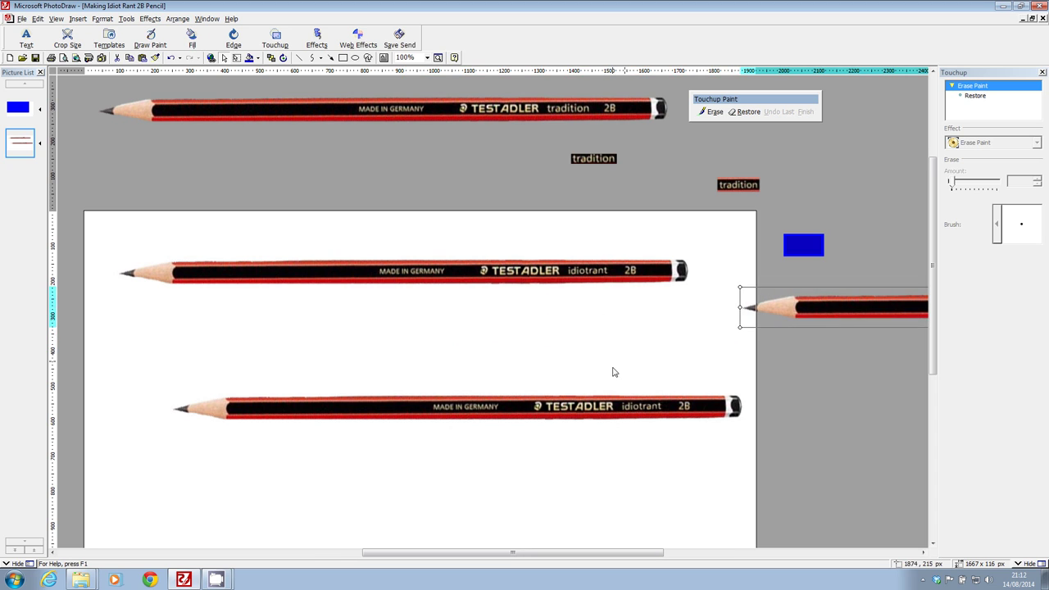
Step: Position the new pencil copy beneath the "idiotrant" pencil and save the picture
{"action": "mouse_move", "coordinate": [557, 407]}
{"action": "left_mouse_down"}
{"action": "mouse_move", "coordinate": [505, 307]}
{"action": "mouse_move", "coordinate": [494, 372]}
{"action": "left_mouse_up"}
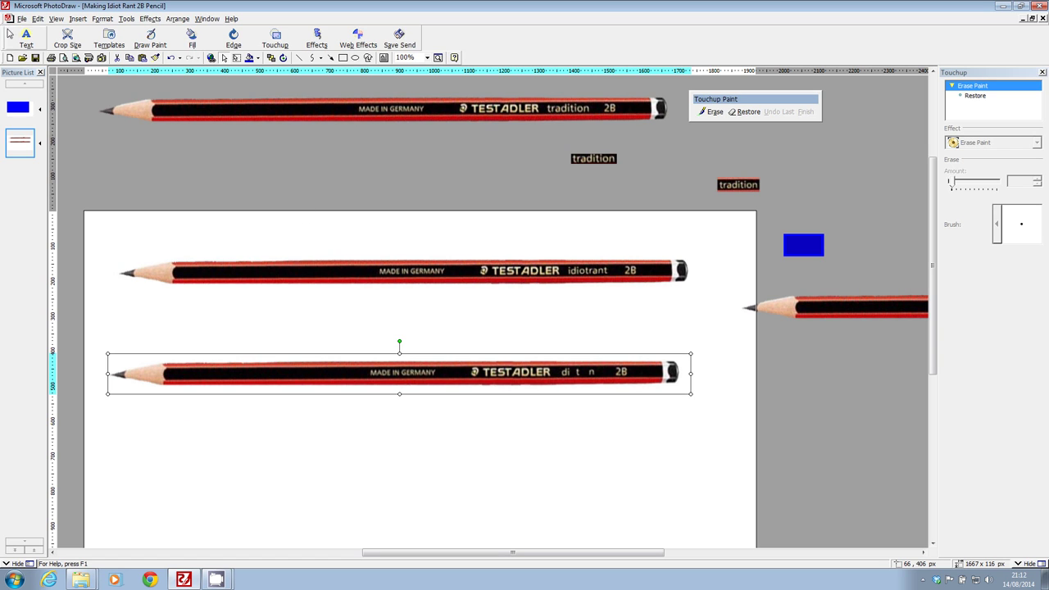
{"action": "left_click", "coordinate": [22, 18]}
{"action": "left_click", "coordinate": [27, 49]}
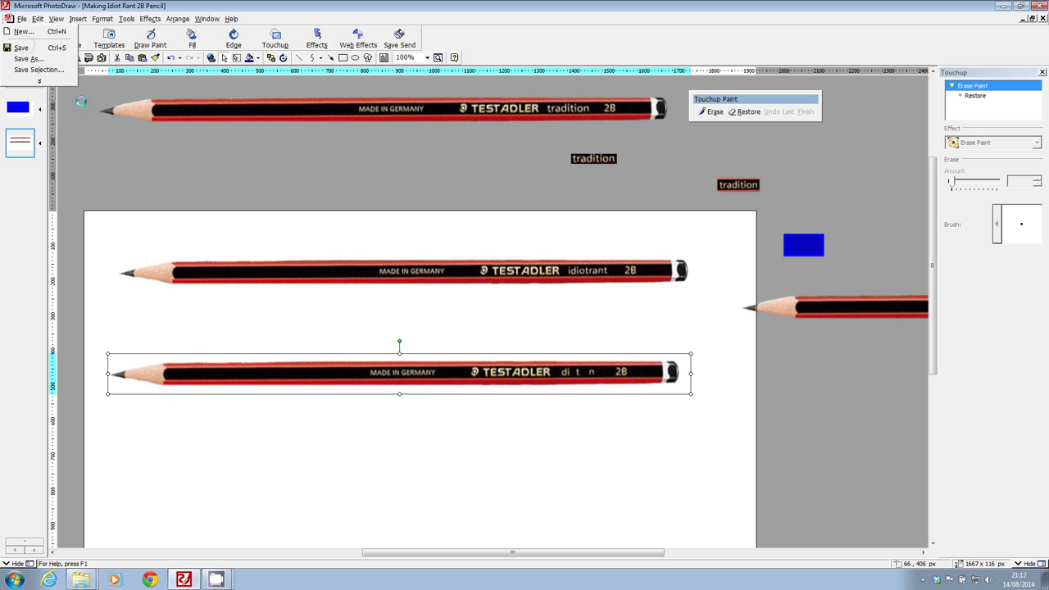